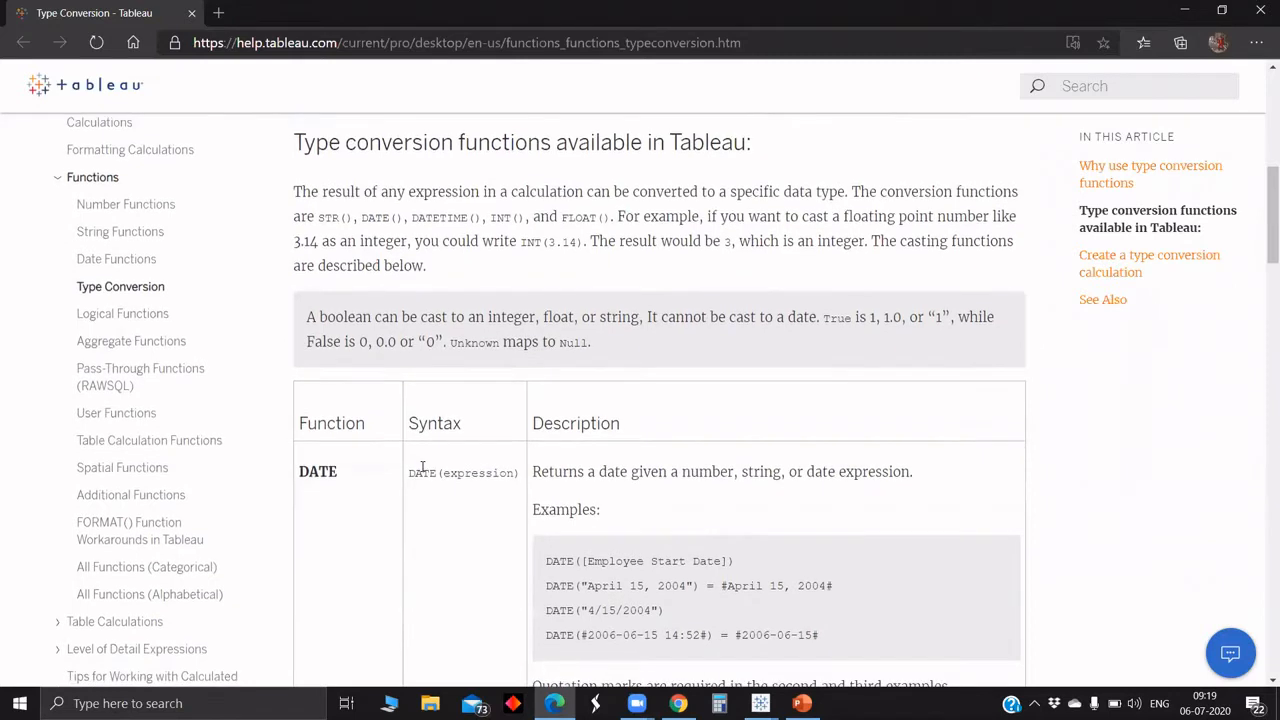
- Read the DATE and DATETIME entries in the type conversion functions table, dismissing the mail notification
scroll(422, 467, down, 1)
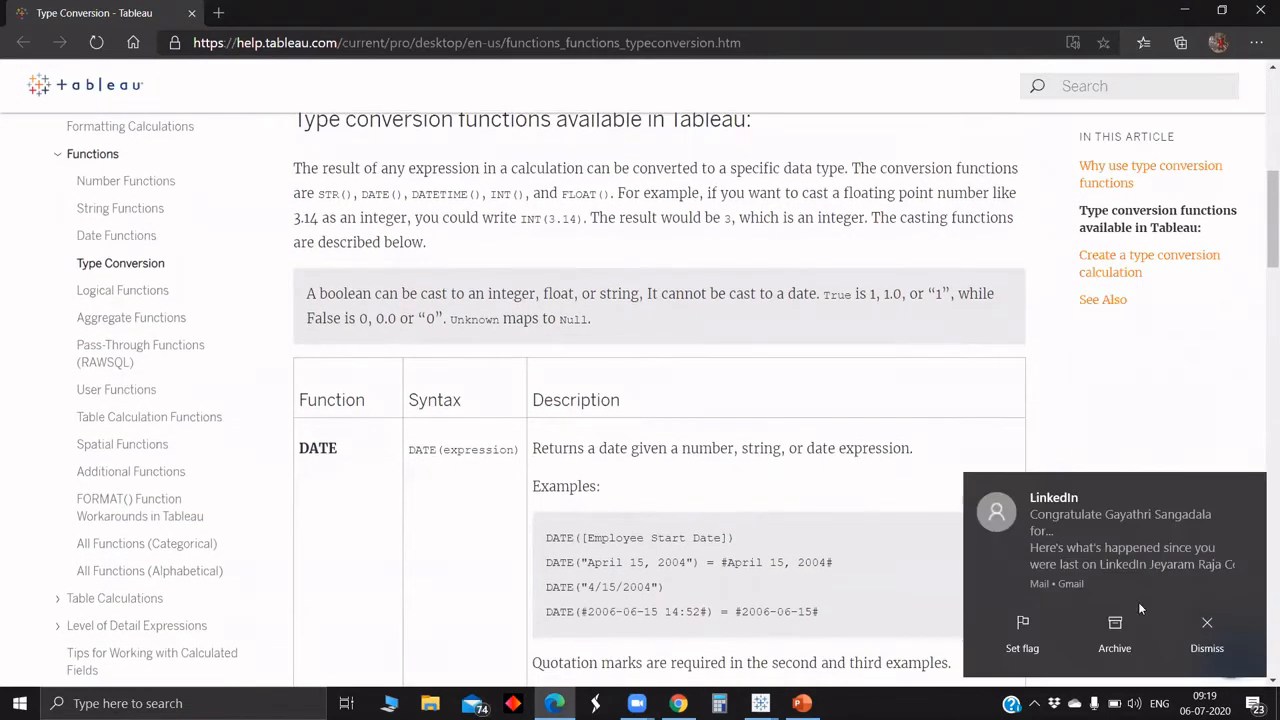
click(1204, 640)
click(326, 555)
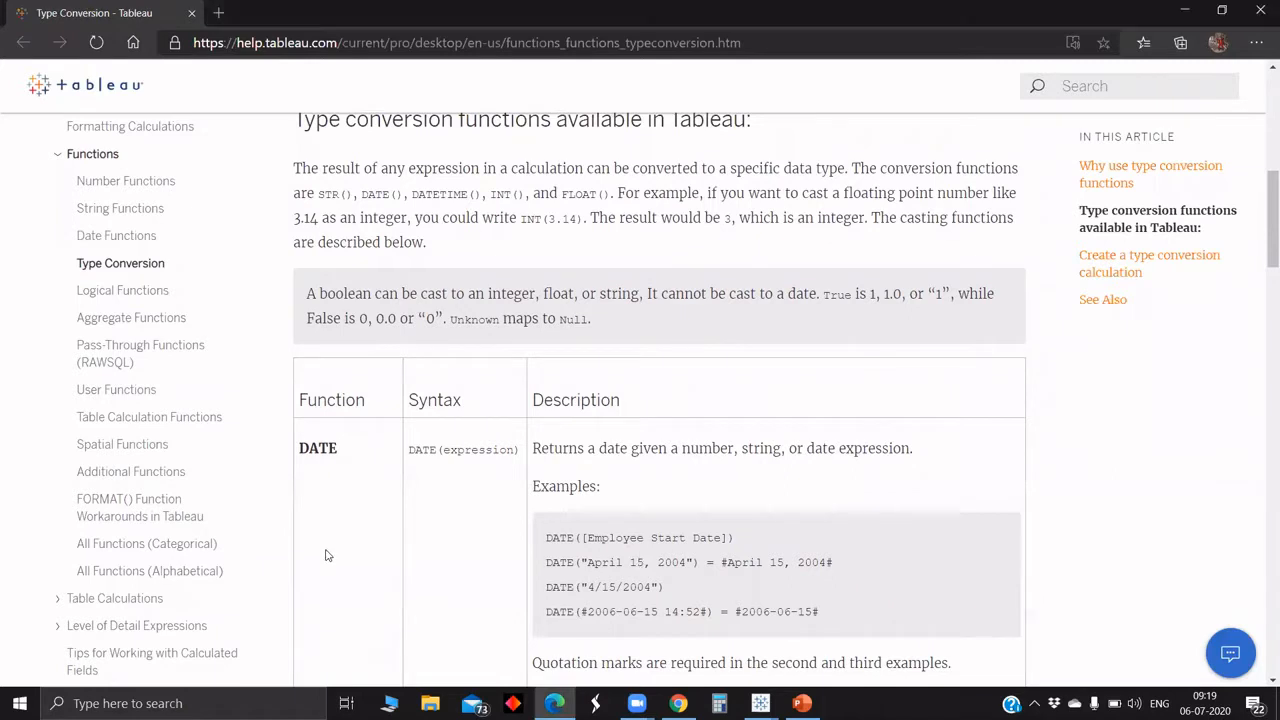
scroll(326, 555, down, 1)
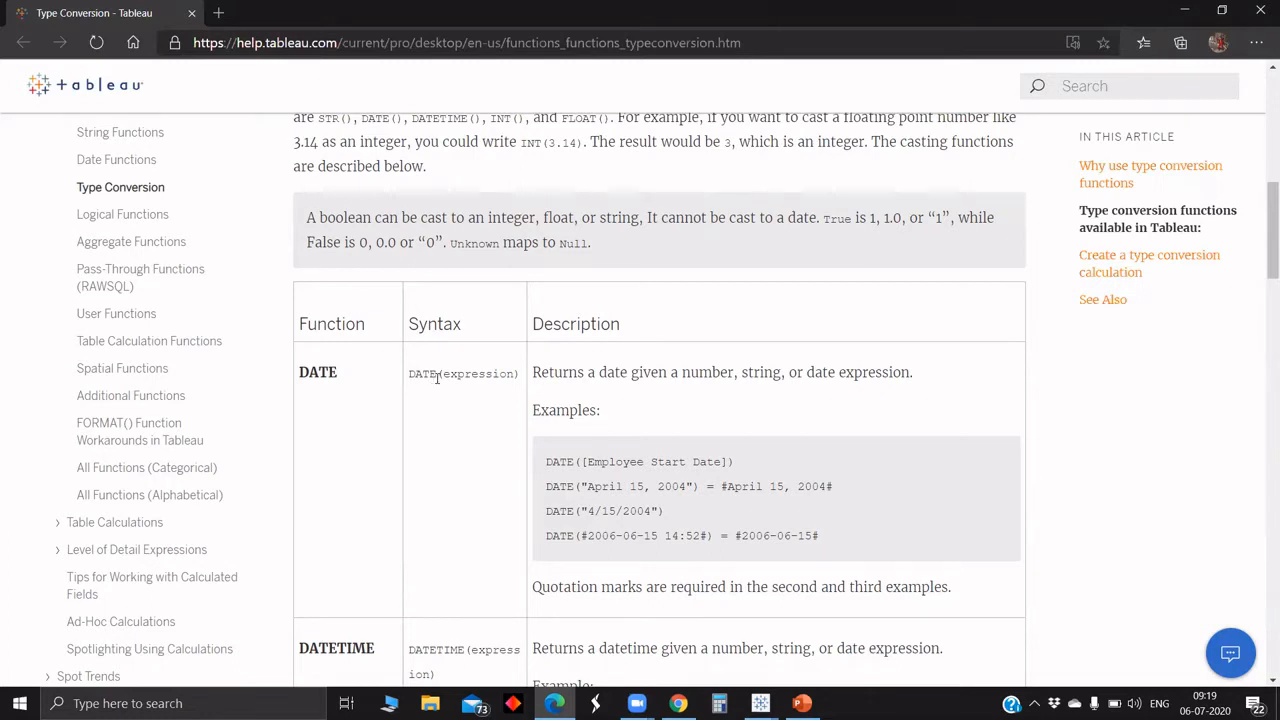
scroll(436, 378, down, 3)
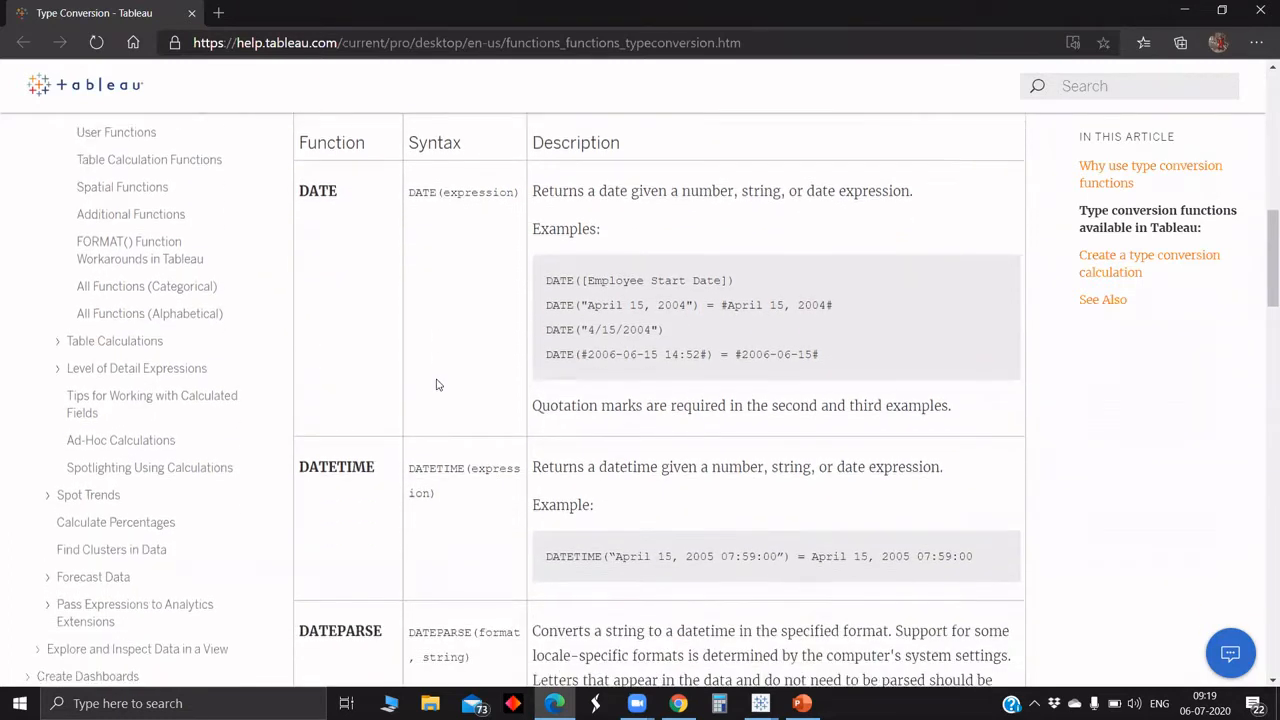
scroll(436, 384, down, 1)
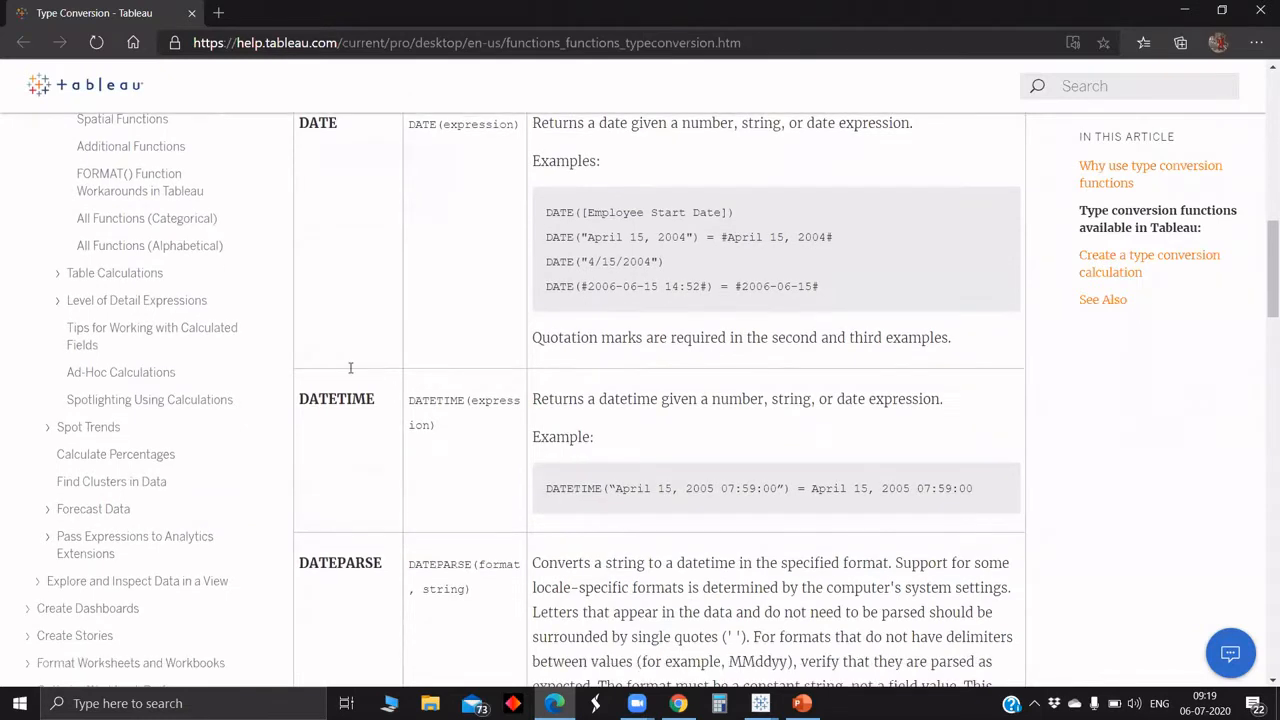
scroll(350, 368, down, 1)
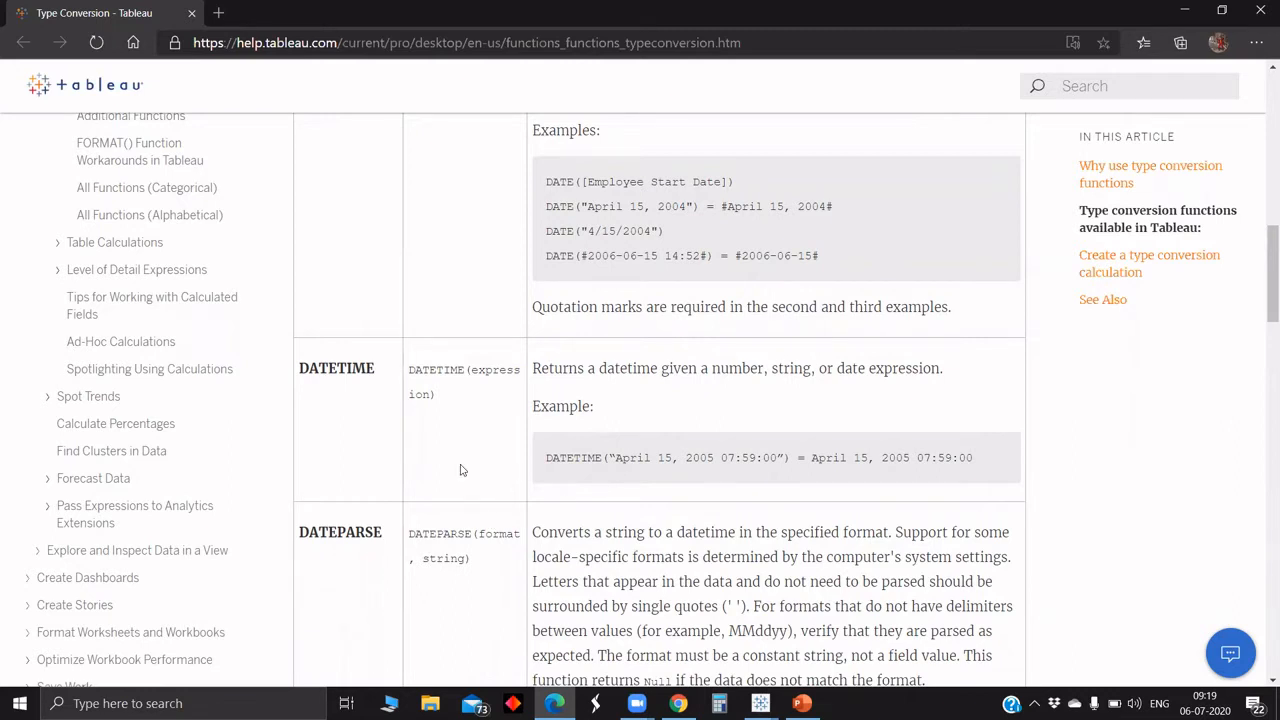
scroll(460, 470, down, 2)
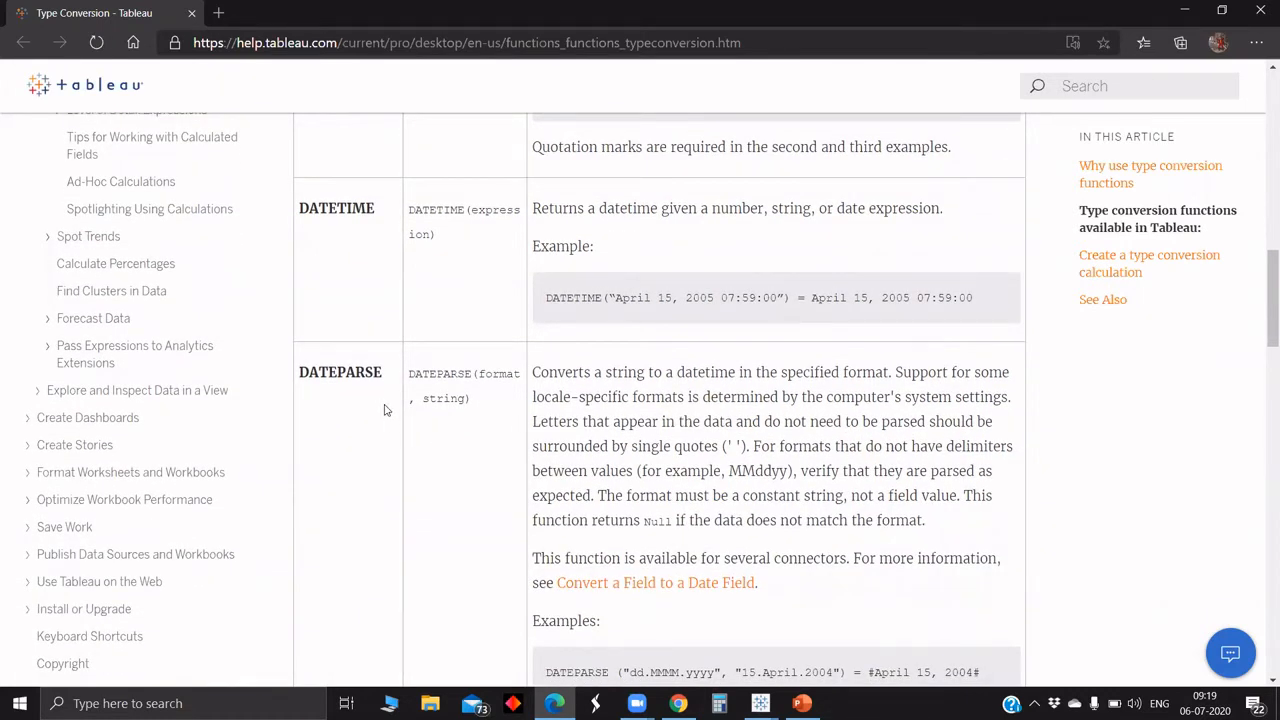
- Highlight the "dd.MMMM.yyyy" format argument in the first DATEPARSE example
scroll(398, 412, down, 3)
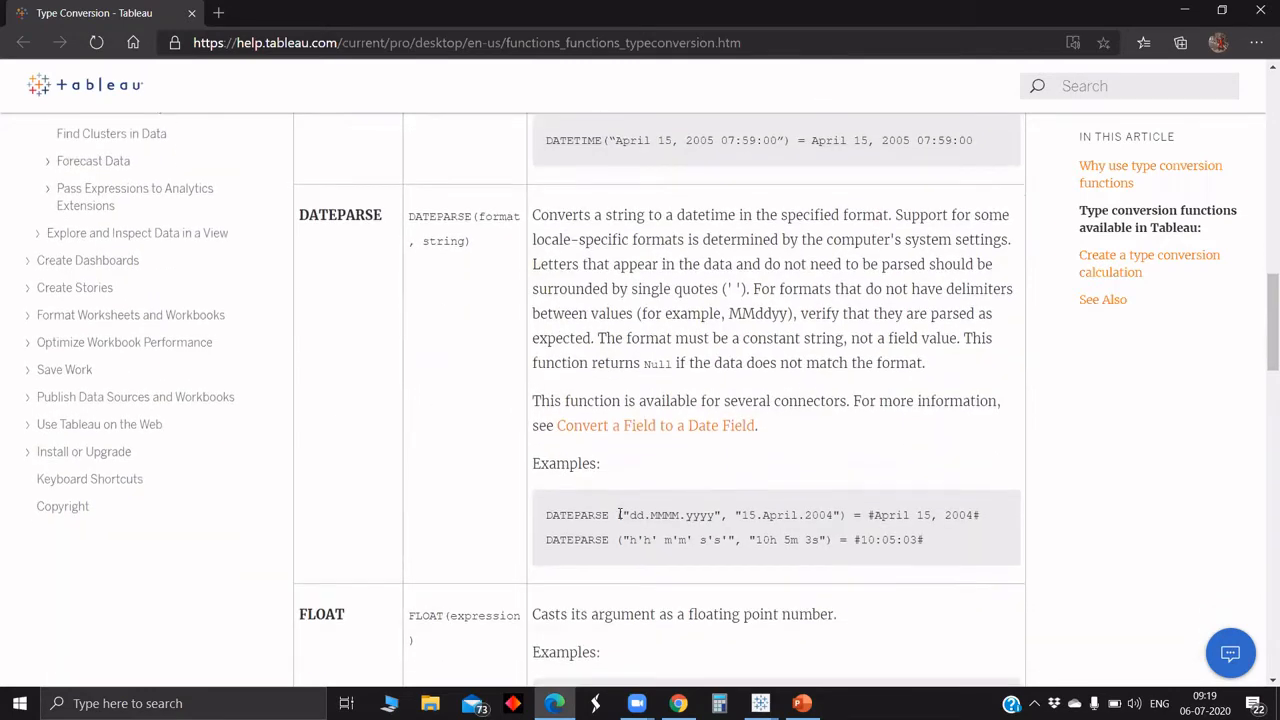
drag(621, 513, 722, 512)
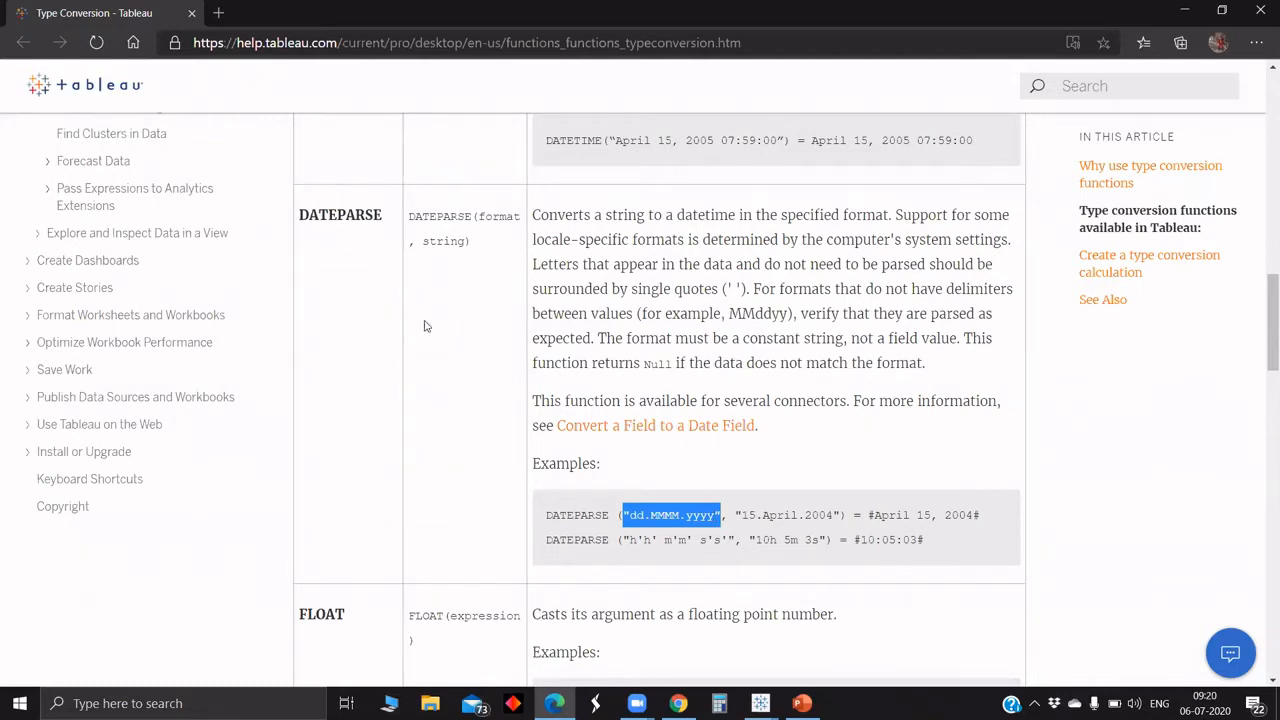
scroll(406, 341, up, 1)
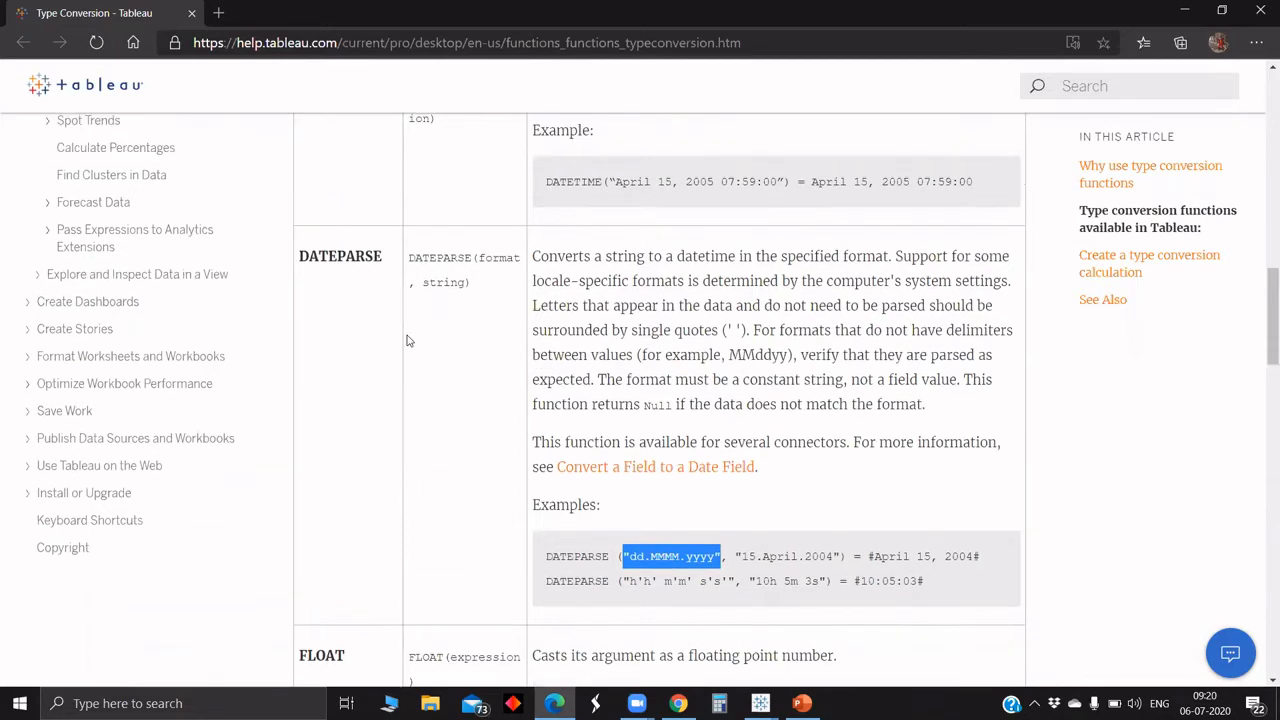
- Compare the syntax and examples of DATE, DATETIME and DATEPARSE in the type conversion functions table
scroll(406, 341, up, 5)
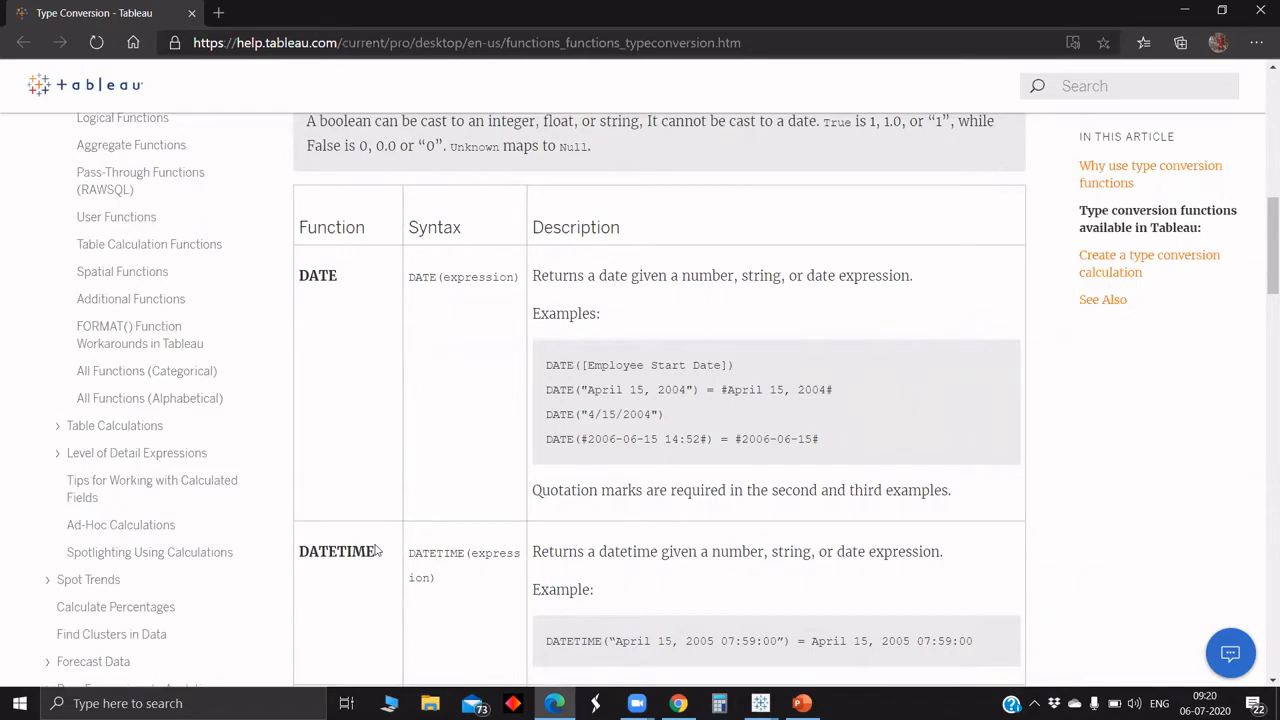
scroll(376, 550, down, 1)
scroll(376, 550, down, 3)
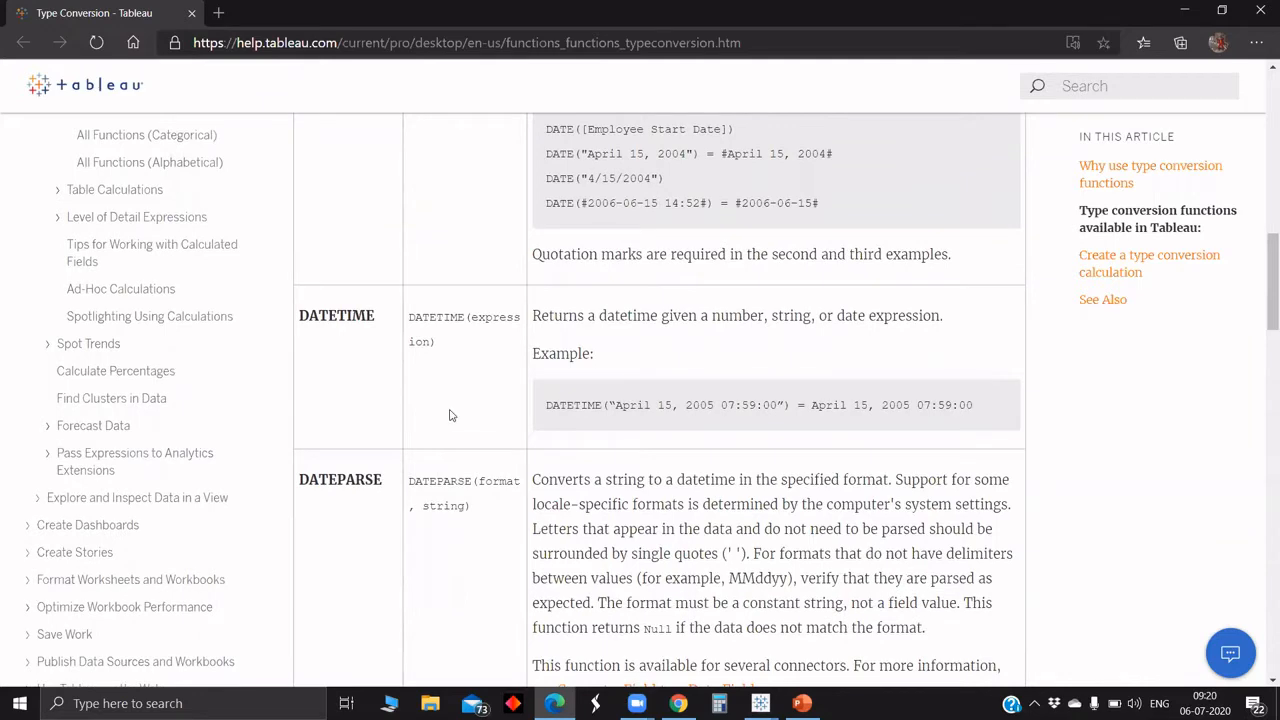
scroll(443, 408, down, 3)
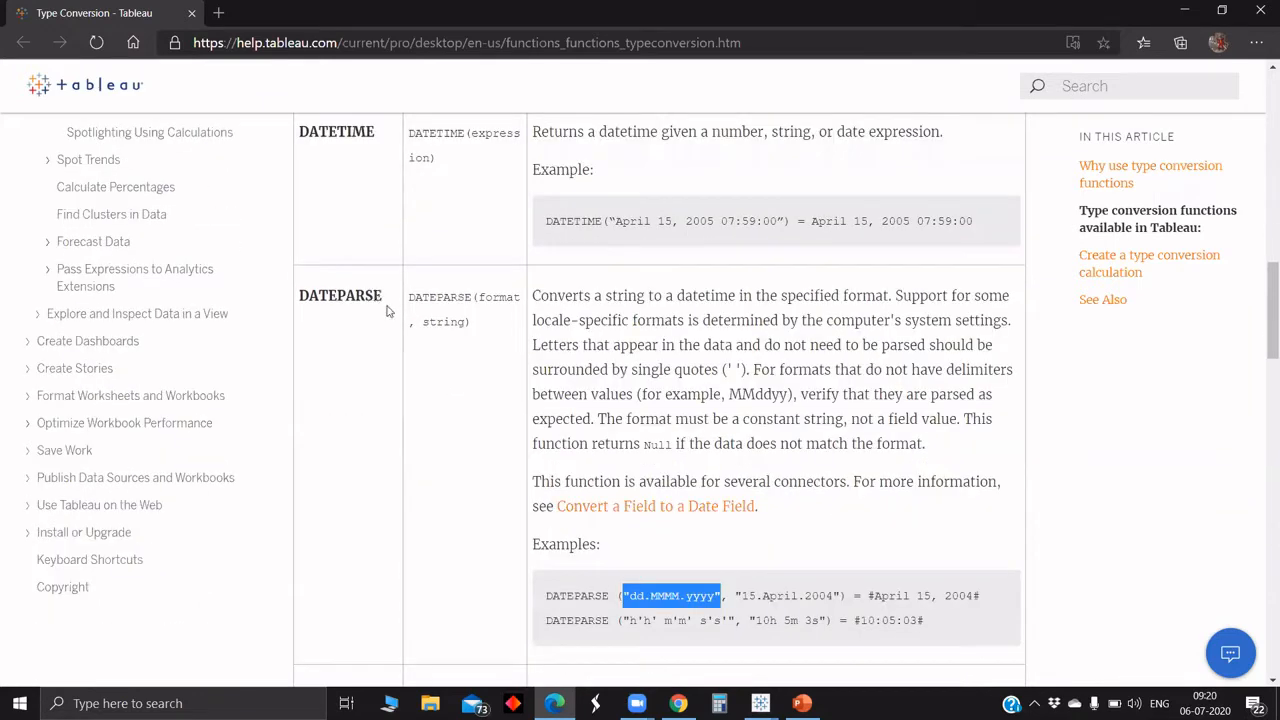
scroll(386, 300, down, 1)
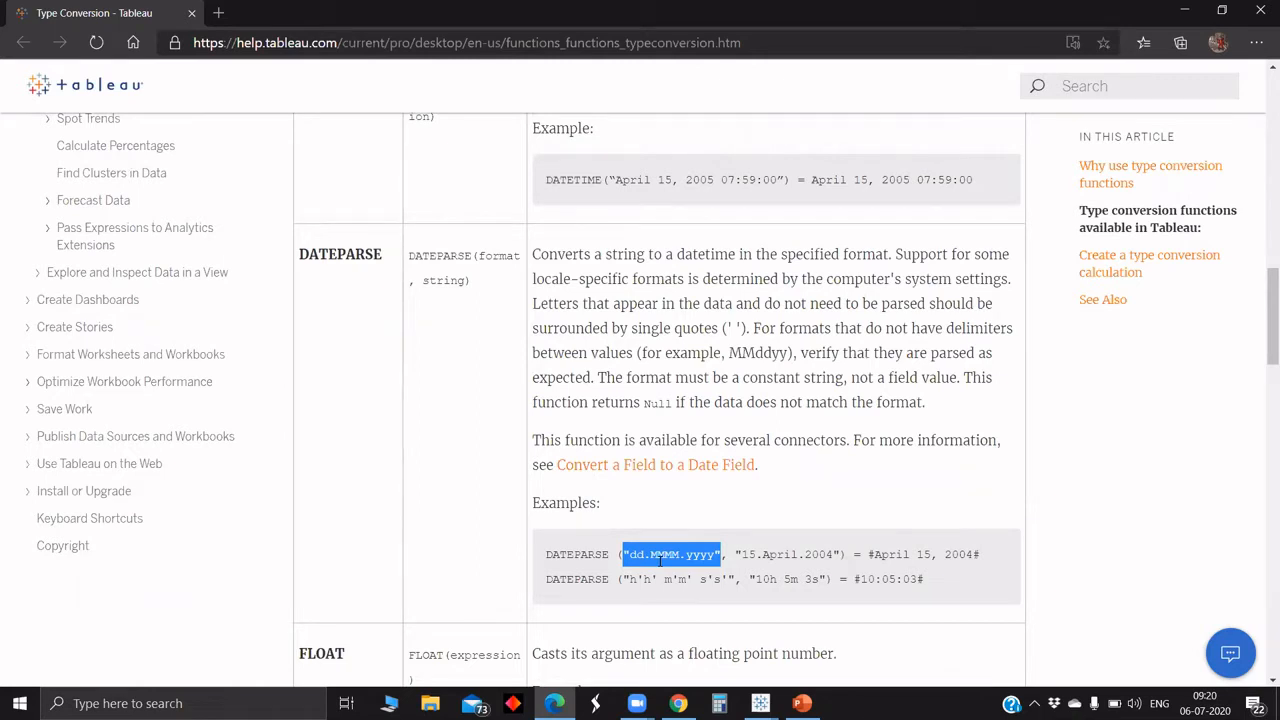
scroll(659, 561, down, 1)
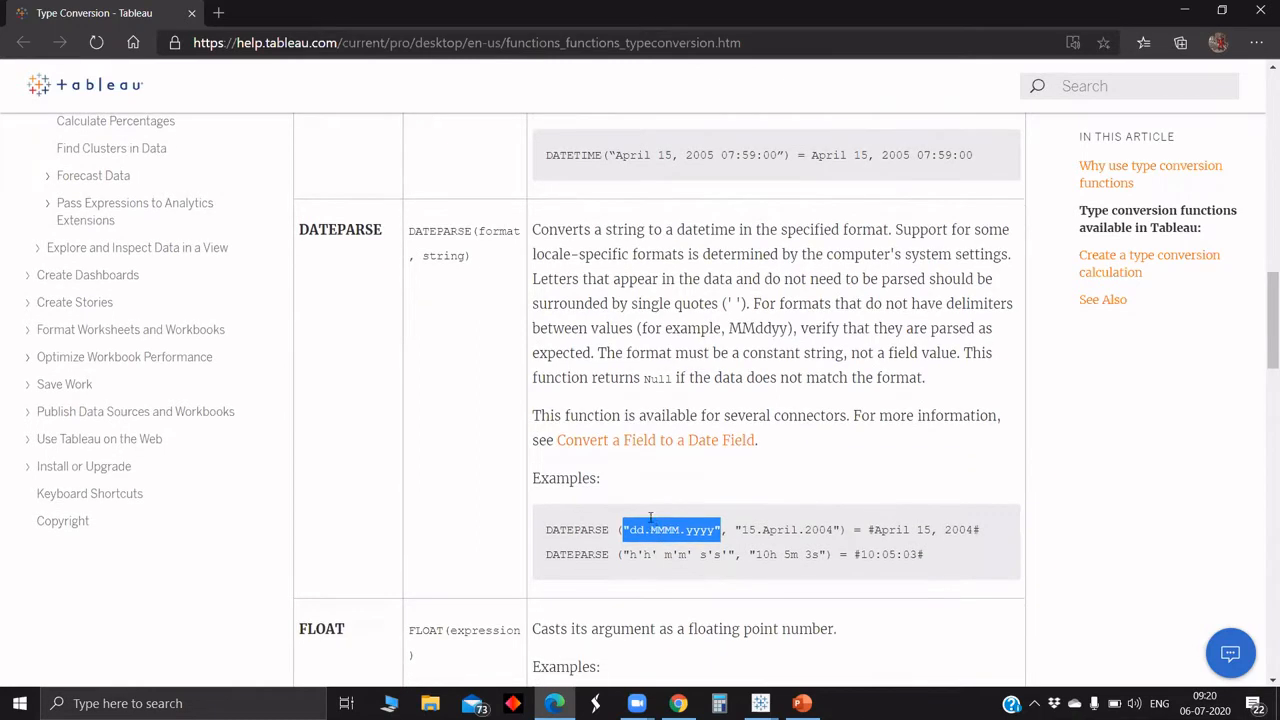
scroll(650, 527, down, 1)
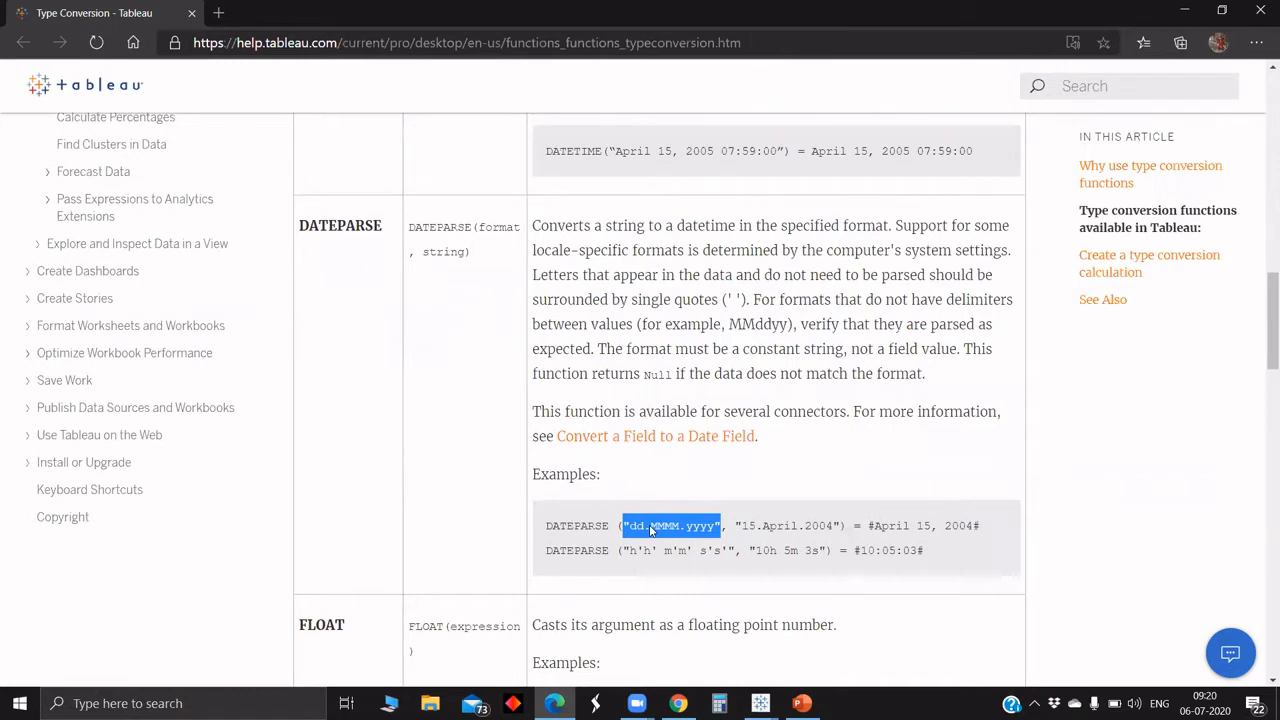
scroll(650, 527, down, 1)
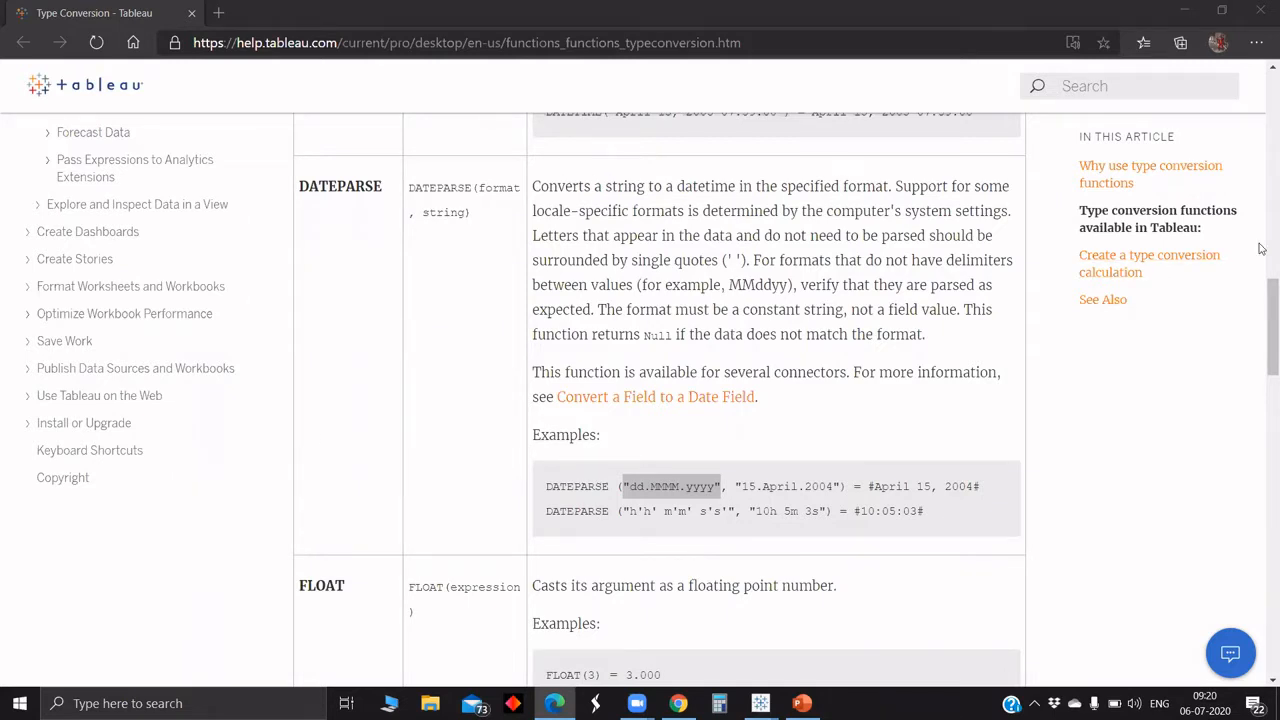
- Examine the FLOAT entry's description and examples below DATEPARSE
drag(1264, 318, 1262, 348)
scroll(1264, 345, down, 2)
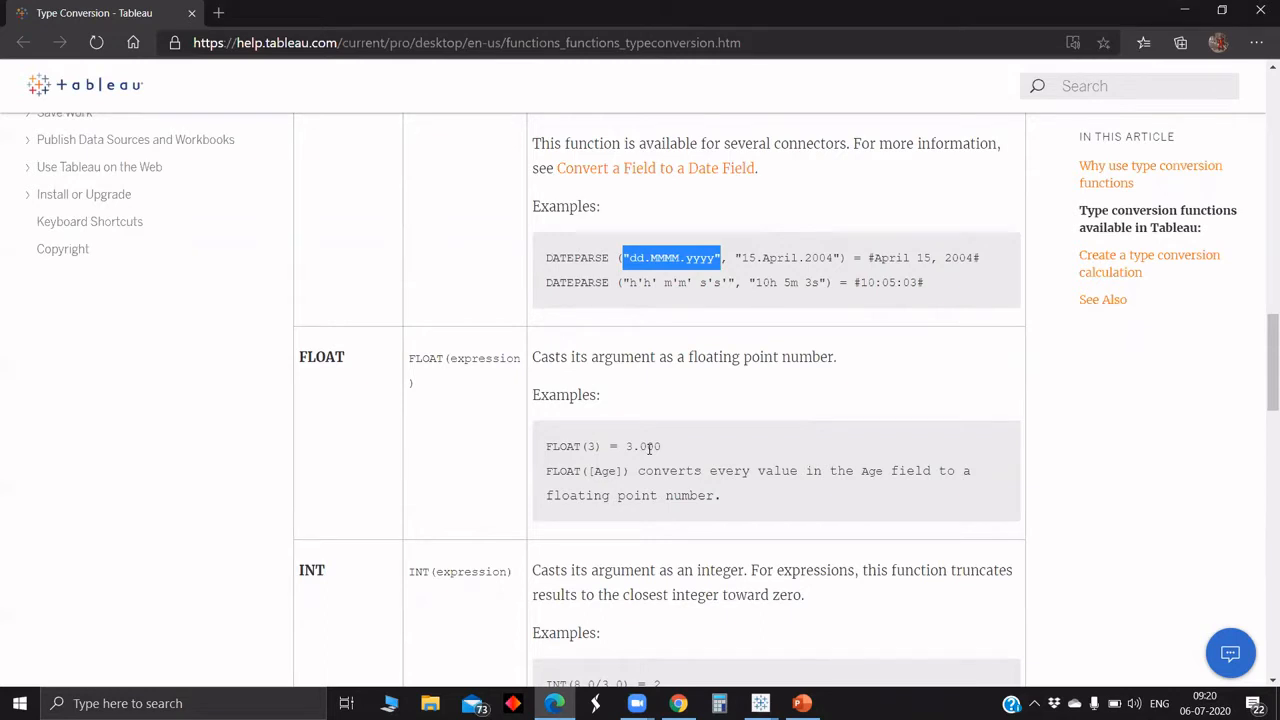
scroll(649, 448, down, 1)
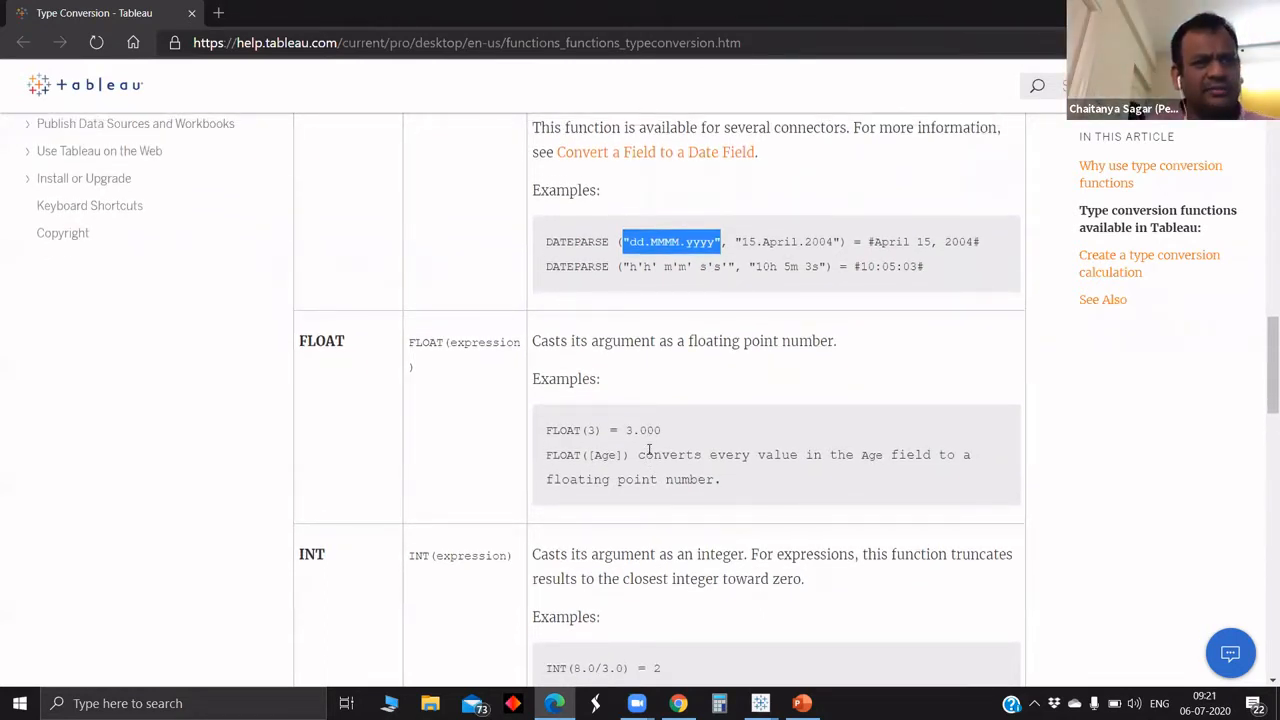
scroll(649, 450, up, 1)
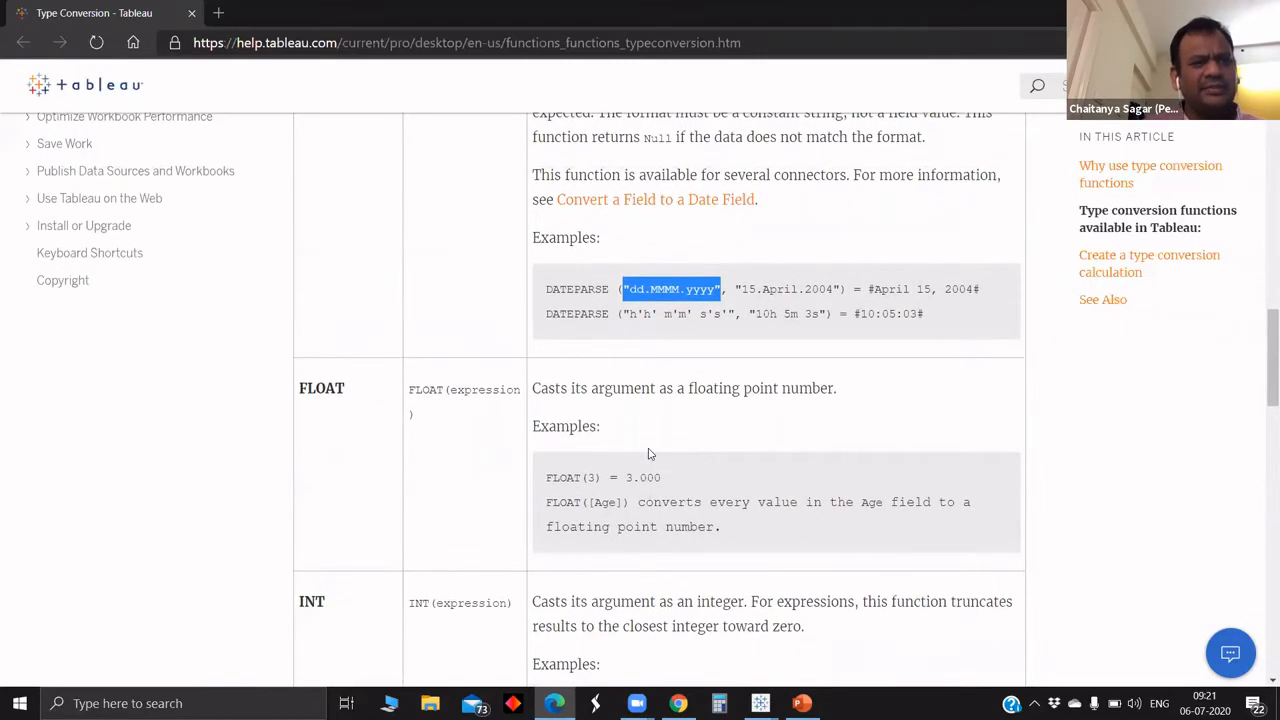
- Return to the first DATEPARSE example and highlight its date string "15.April.2004" and part of its format argument
scroll(648, 453, up, 3)
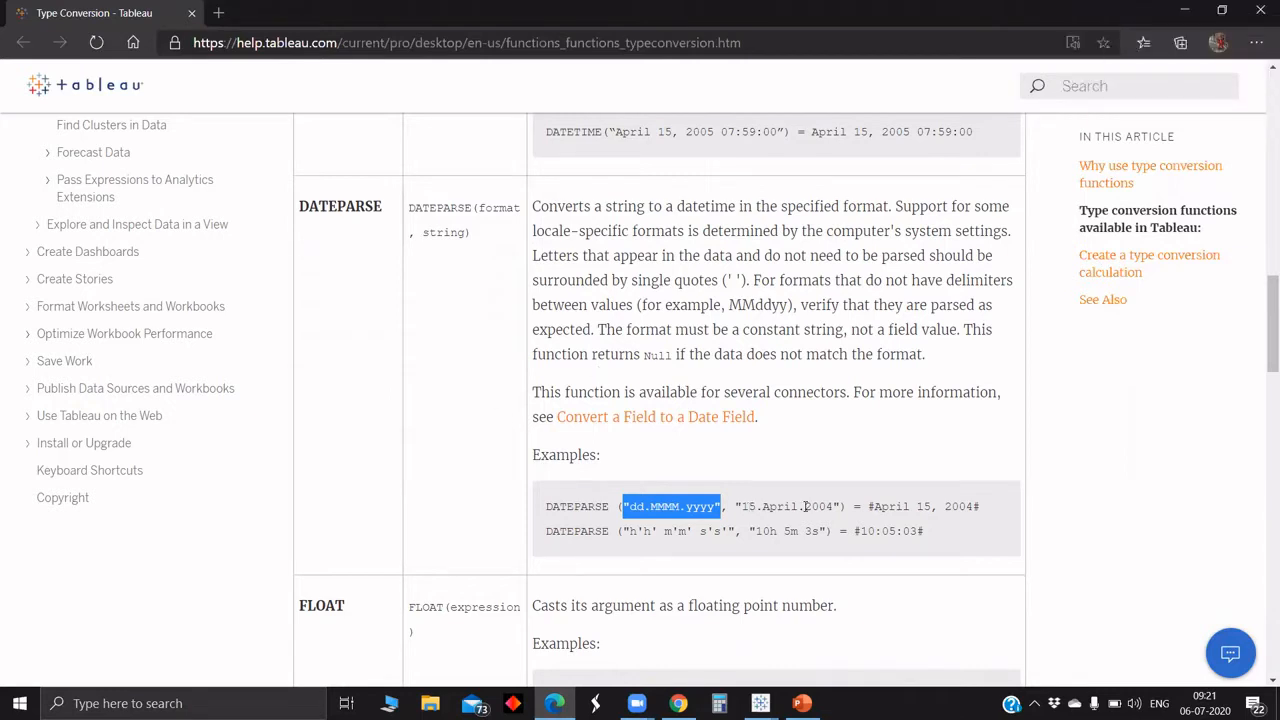
drag(739, 506, 842, 506)
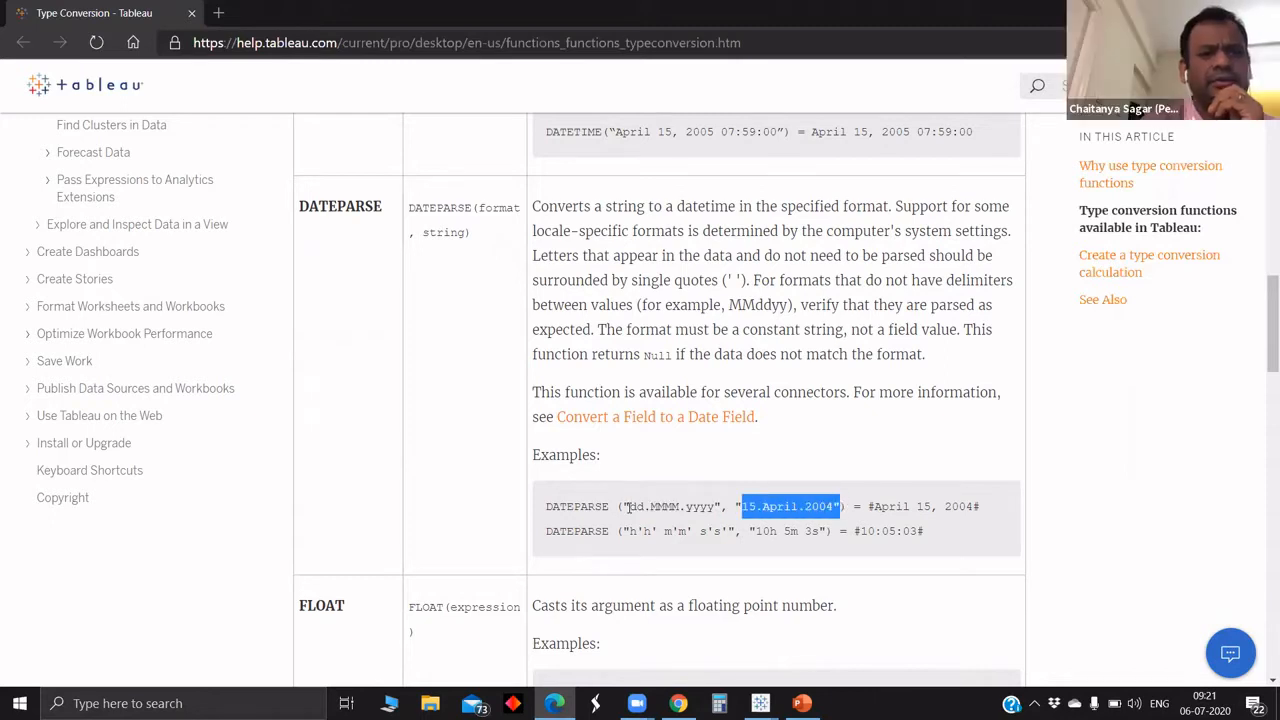
drag(629, 507, 672, 508)
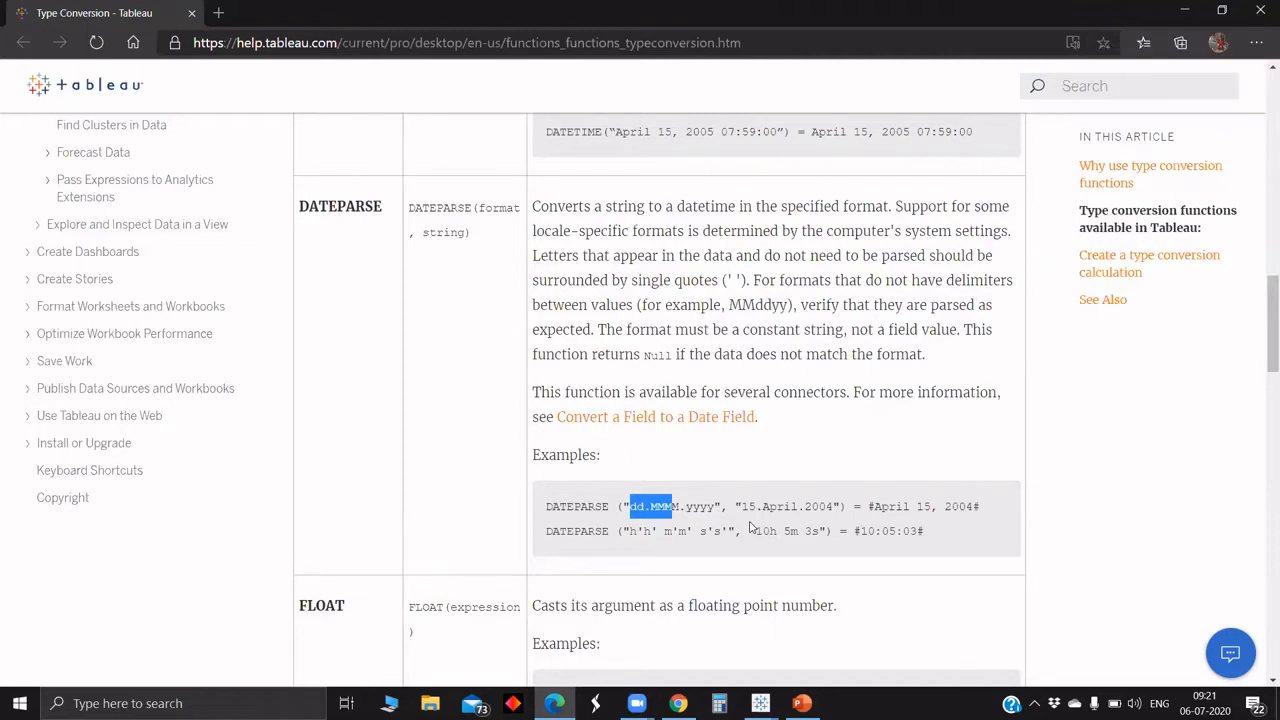
scroll(750, 527, down, 1)
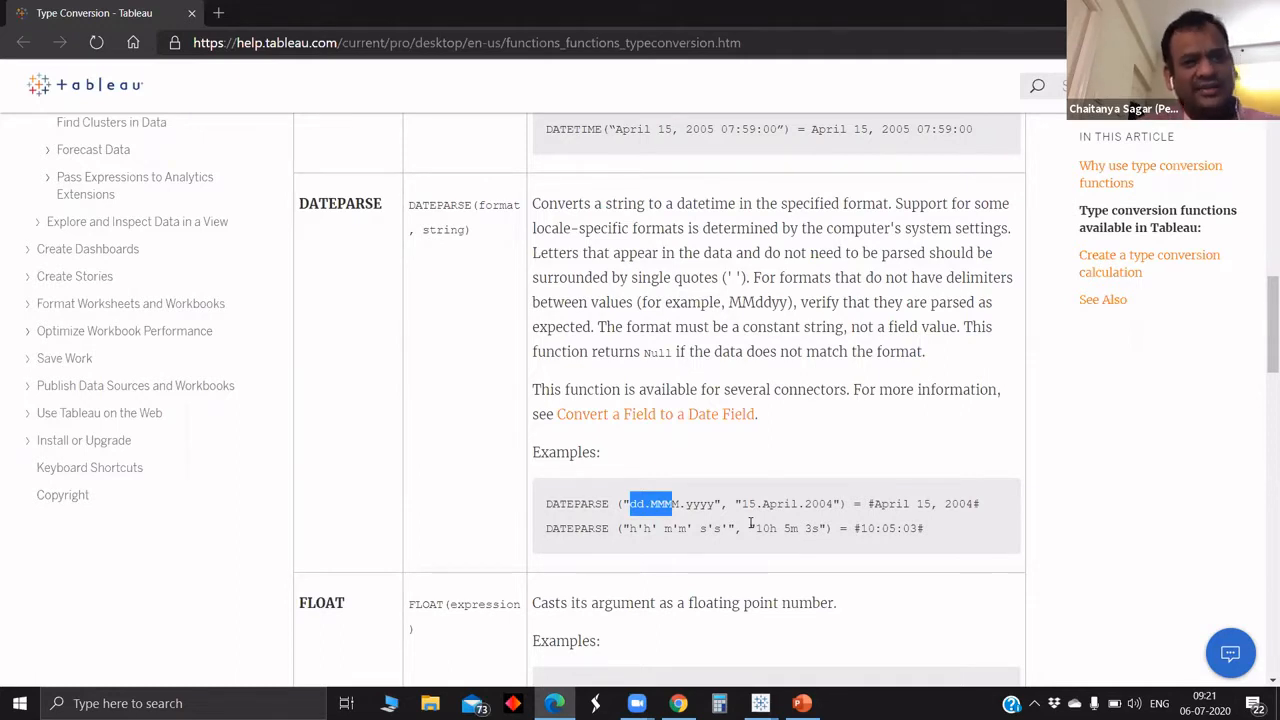
scroll(750, 522, down, 1)
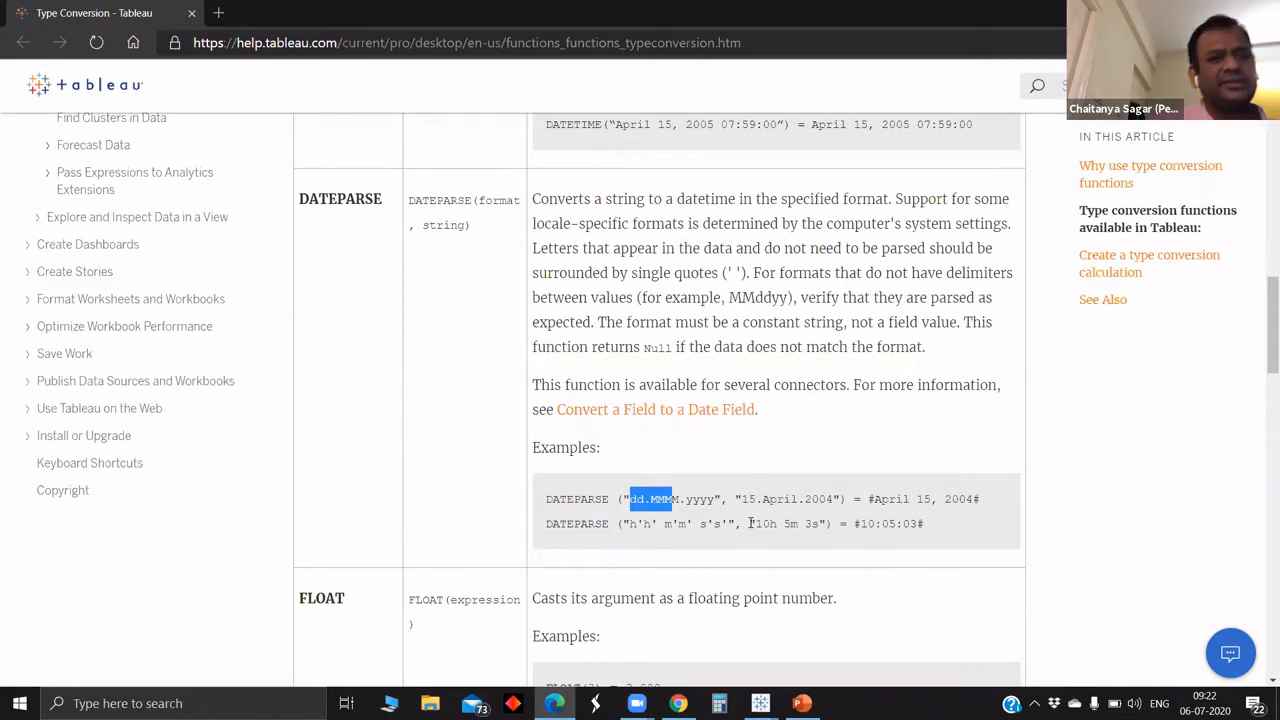
- Read the FLOAT, INT and STR entries, and return to the start of the type conversion functions table
scroll(750, 522, down, 1)
scroll(750, 522, down, 5)
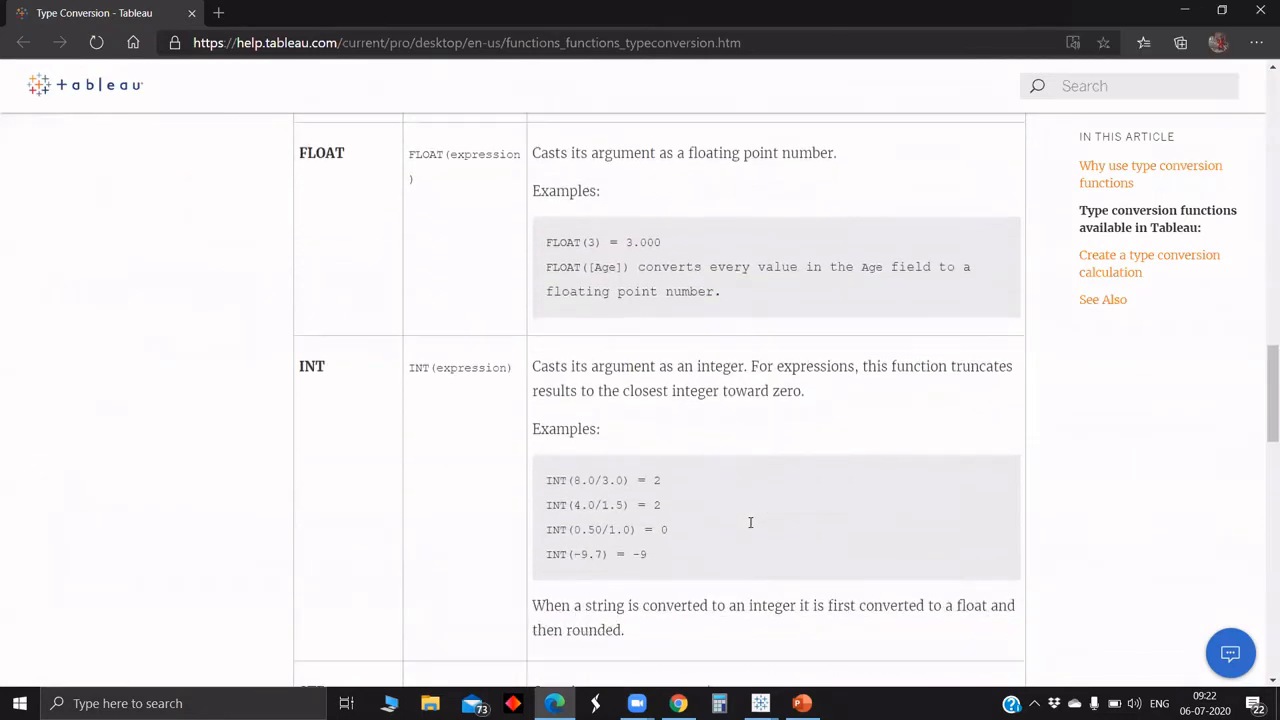
scroll(750, 522, down, 2)
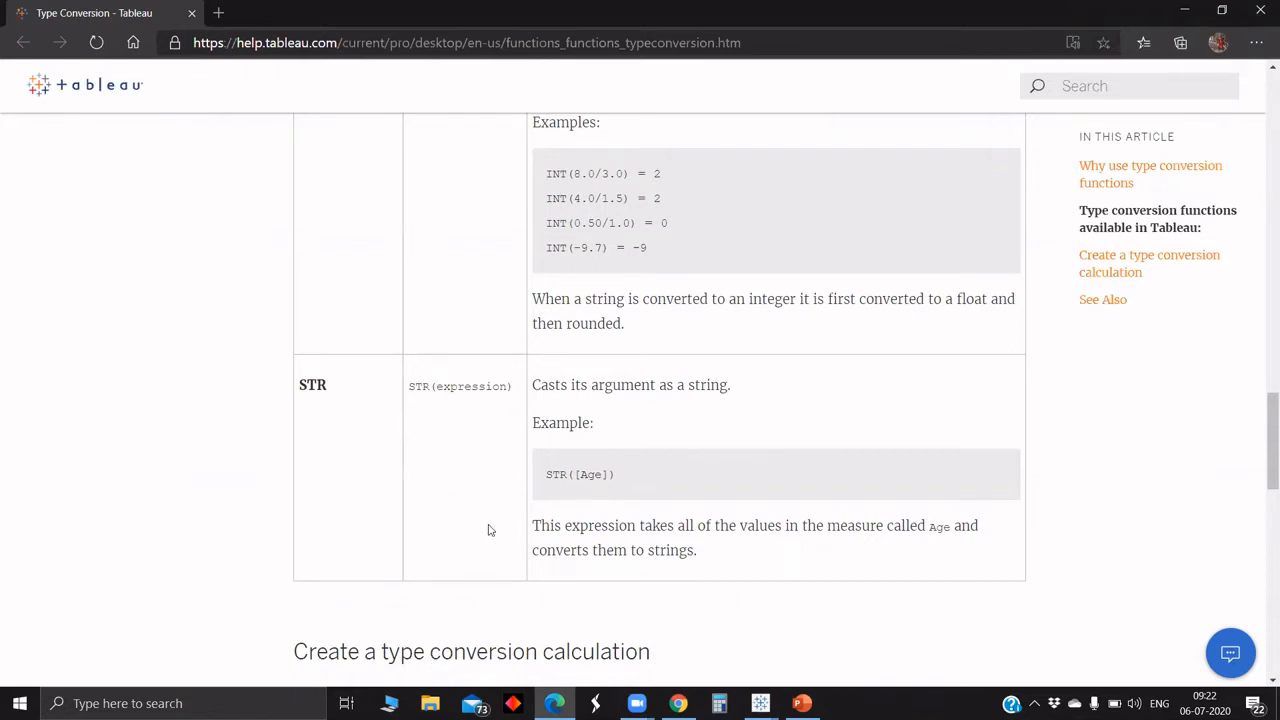
scroll(603, 488, up, 5)
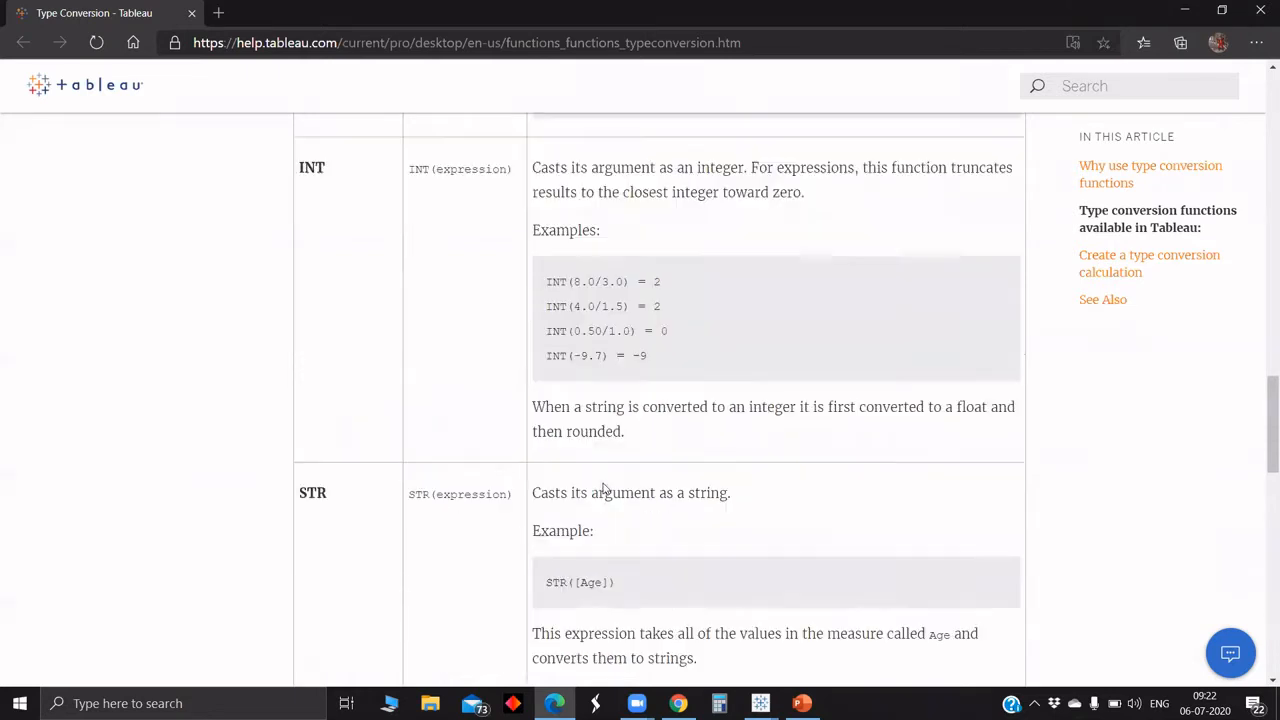
scroll(603, 488, up, 2)
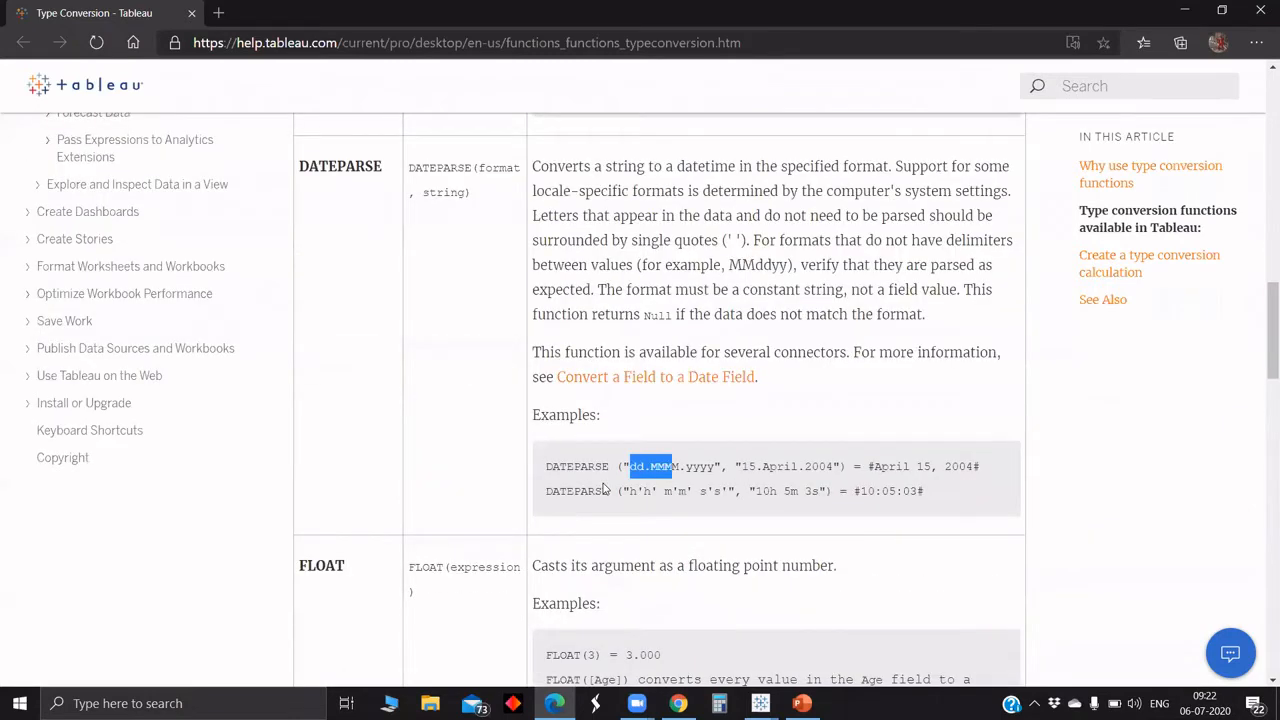
scroll(603, 488, up, 9)
scroll(603, 488, down, 1)
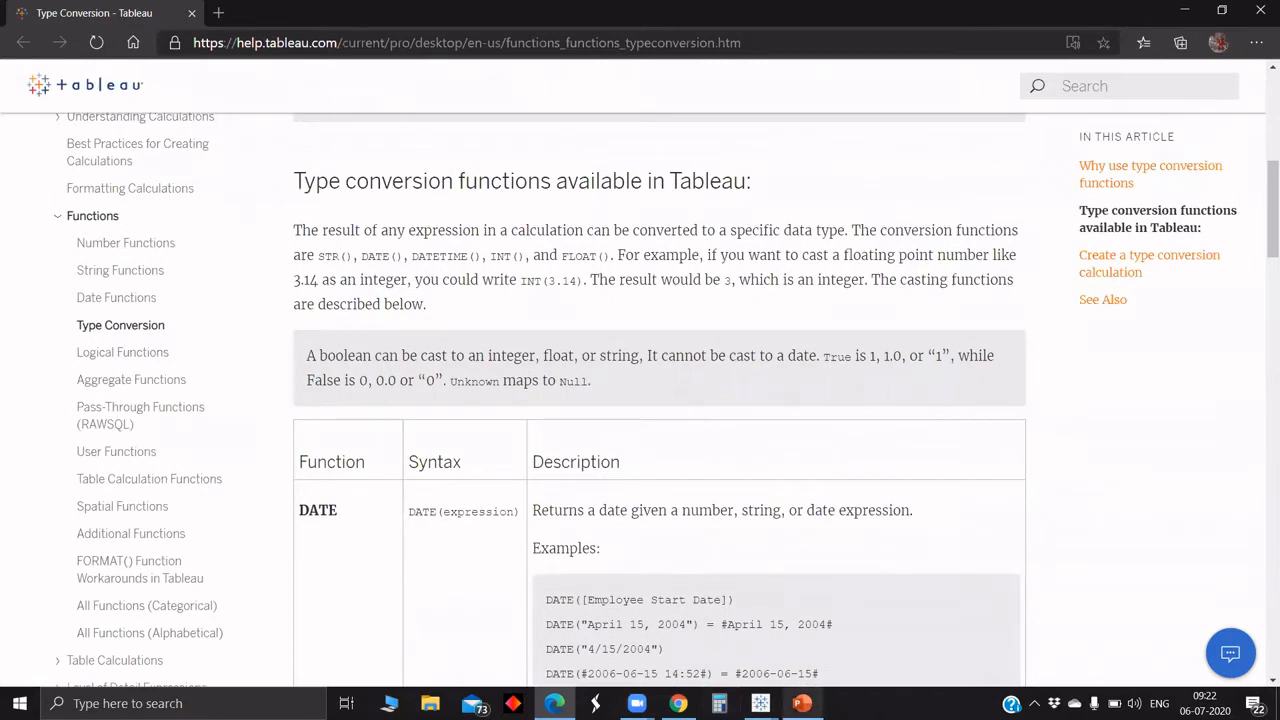
- Switch to the PowerPoint presentation to check the Functions in Tableau list, and minimize it to return to the browser
mouse_move(802, 703)
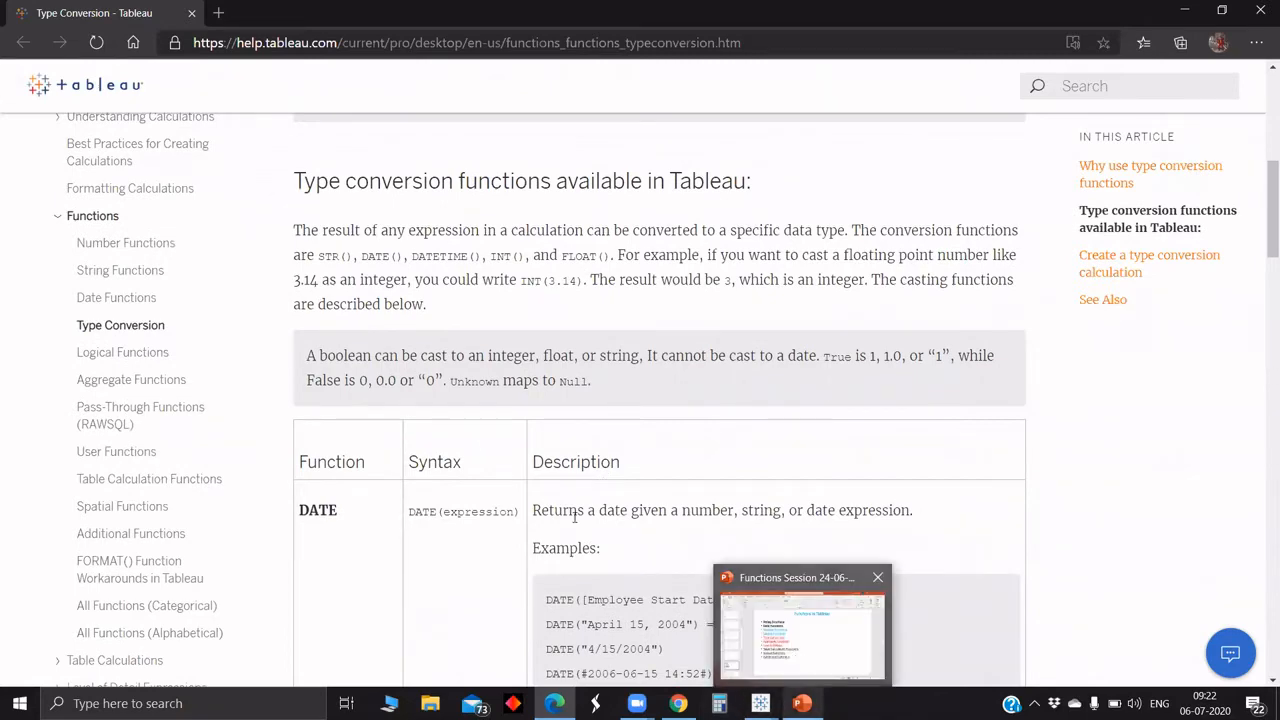
click(798, 655)
click(1189, 10)
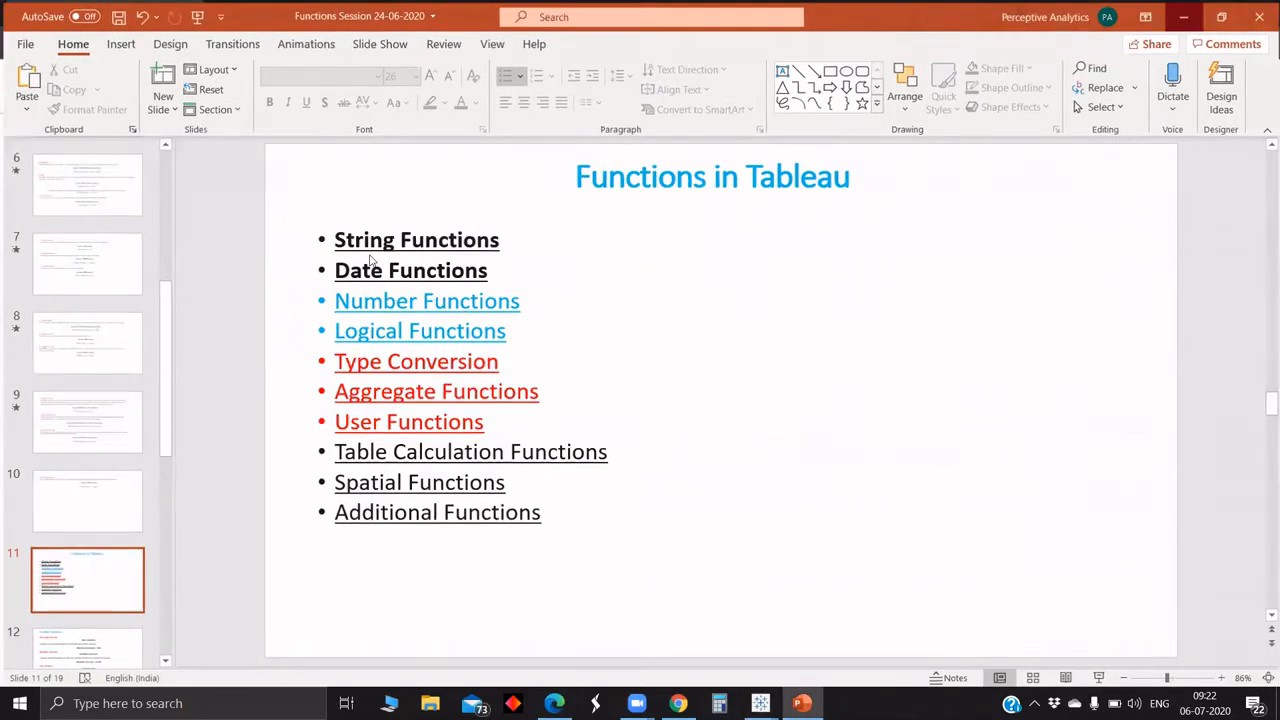
- Open the Aggregate Functions help article and view its COUNTD(Order ID) calculation and visualization example
click(96, 384)
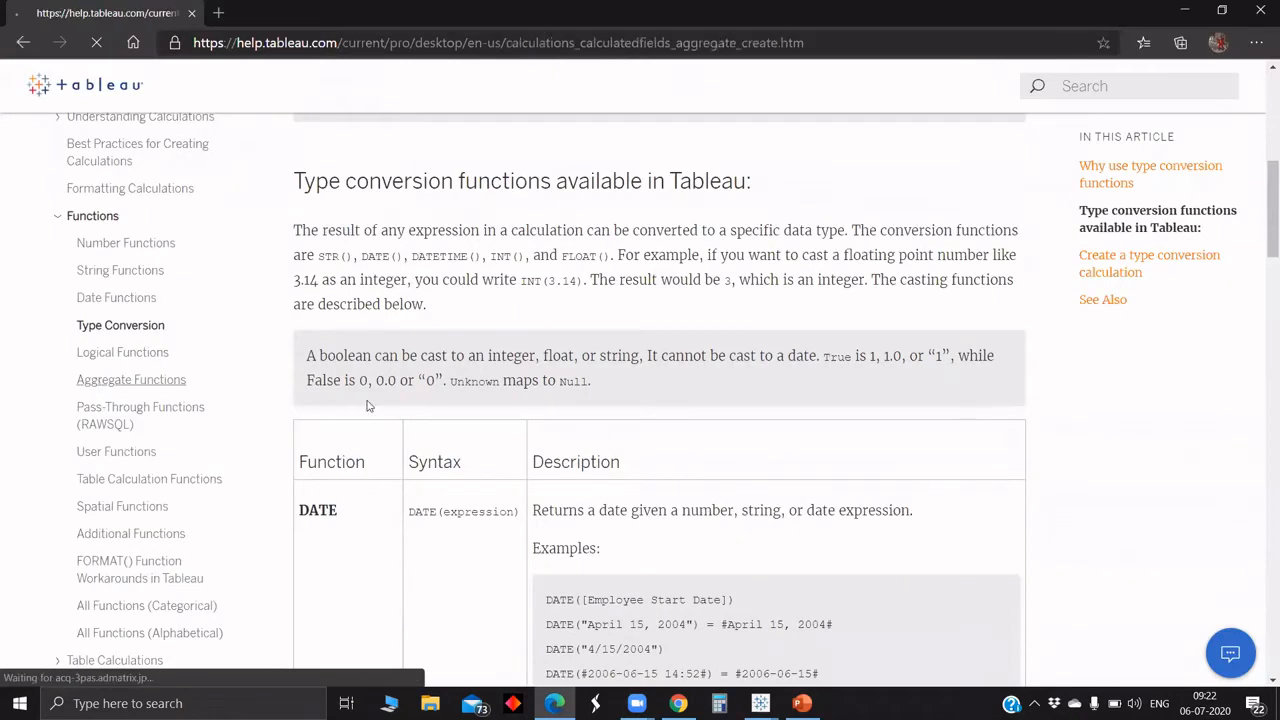
scroll(395, 432, down, 1)
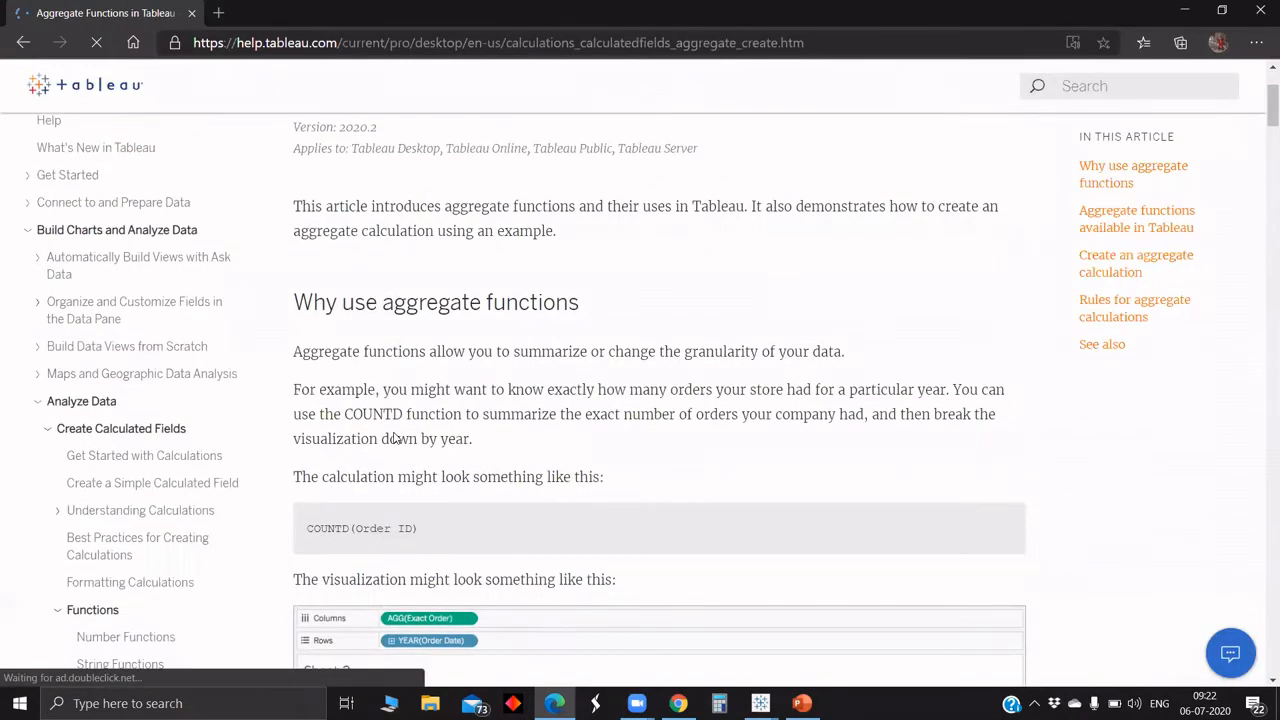
scroll(395, 437, down, 2)
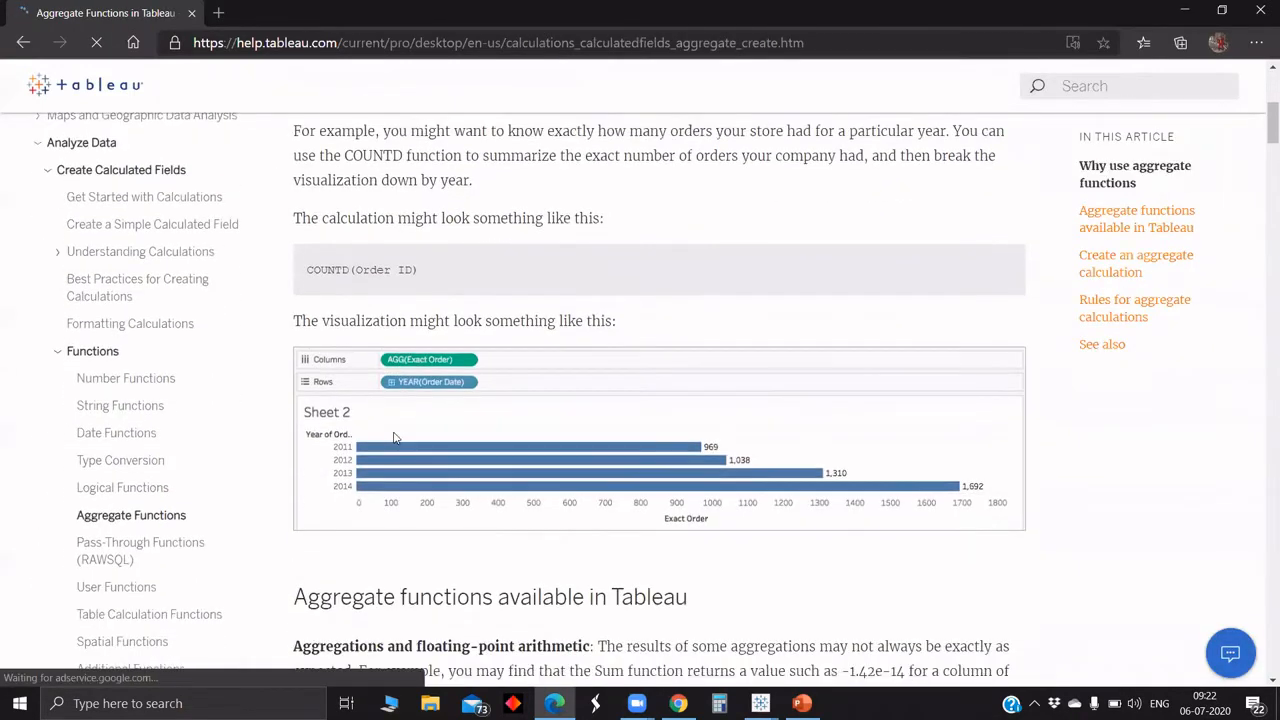
- Read the ATTR entry in the table of aggregate functions available in Tableau and highlight the function name
scroll(395, 437, down, 2)
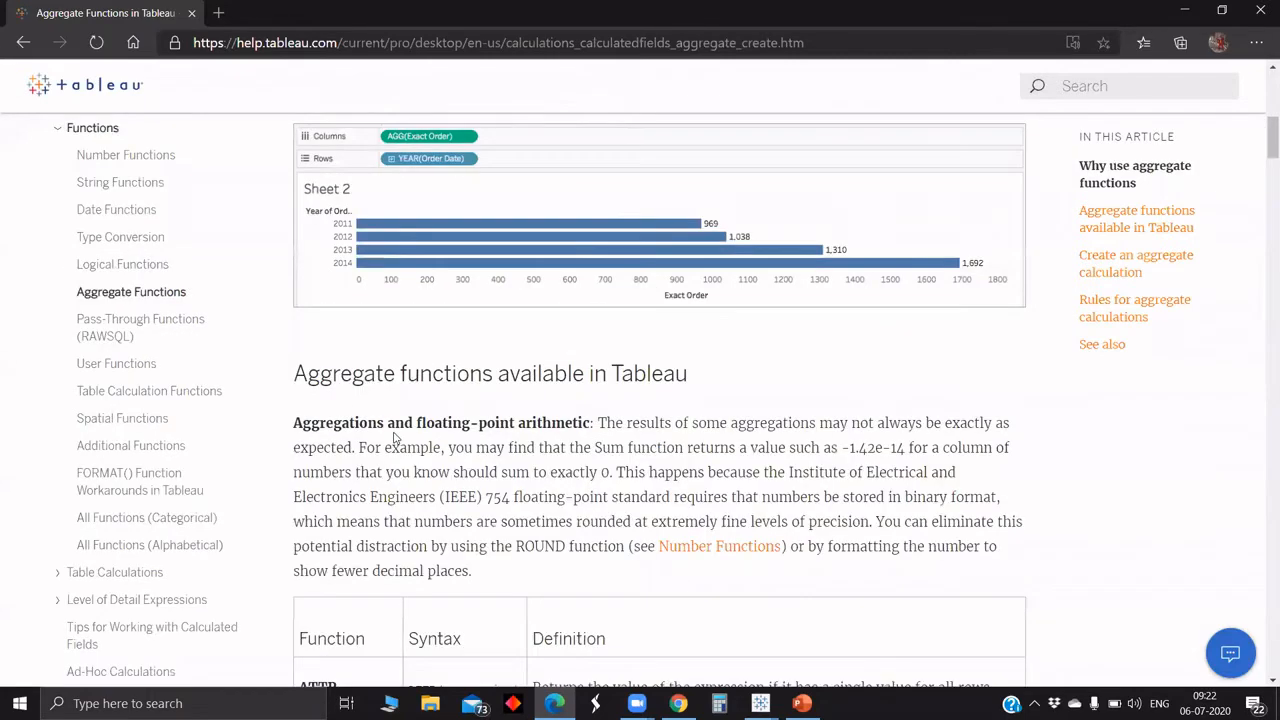
scroll(395, 437, down, 2)
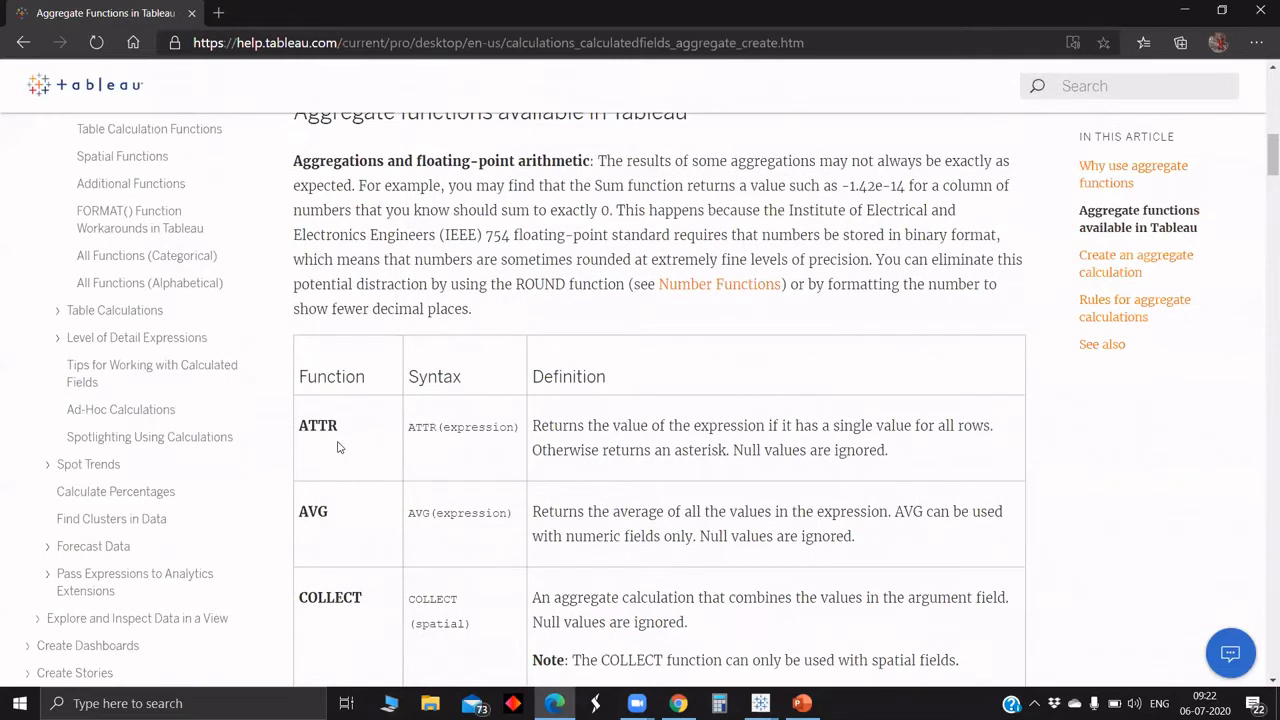
scroll(338, 447, down, 1)
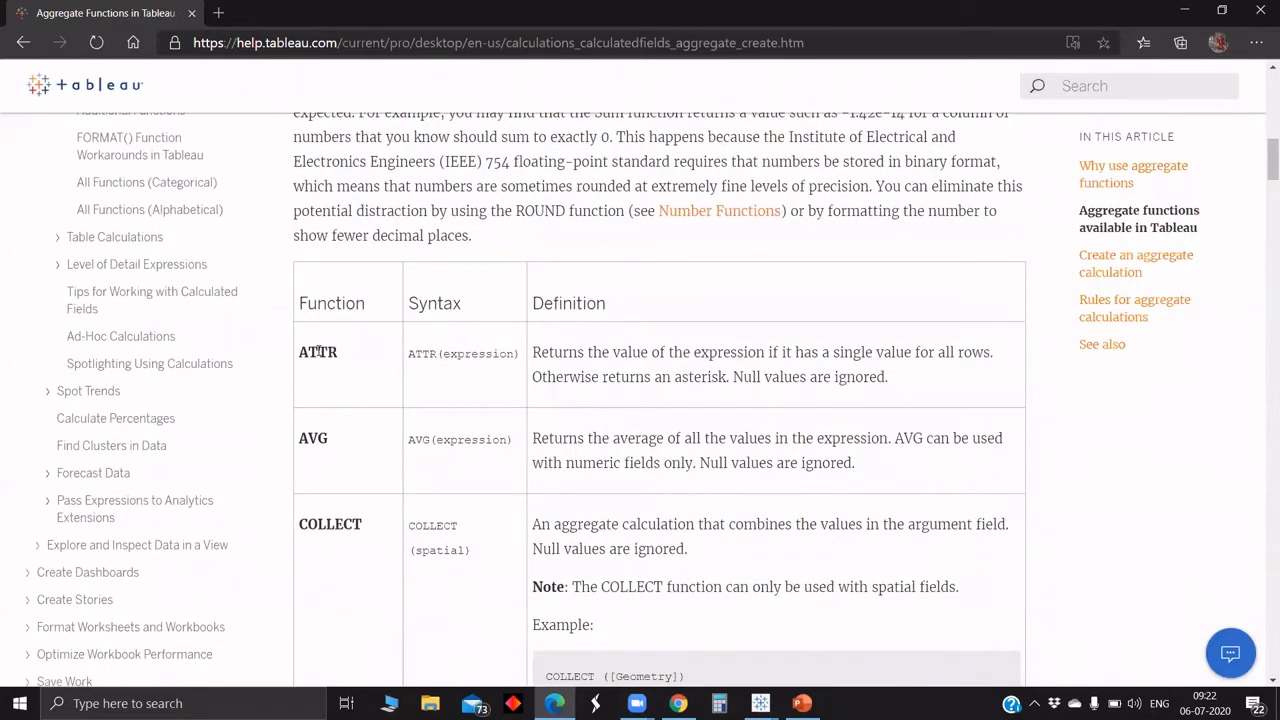
double_click(318, 352)
click(340, 407)
- Switch to the Tableau Book3 workbook and maximize its window
mouse_move(760, 703)
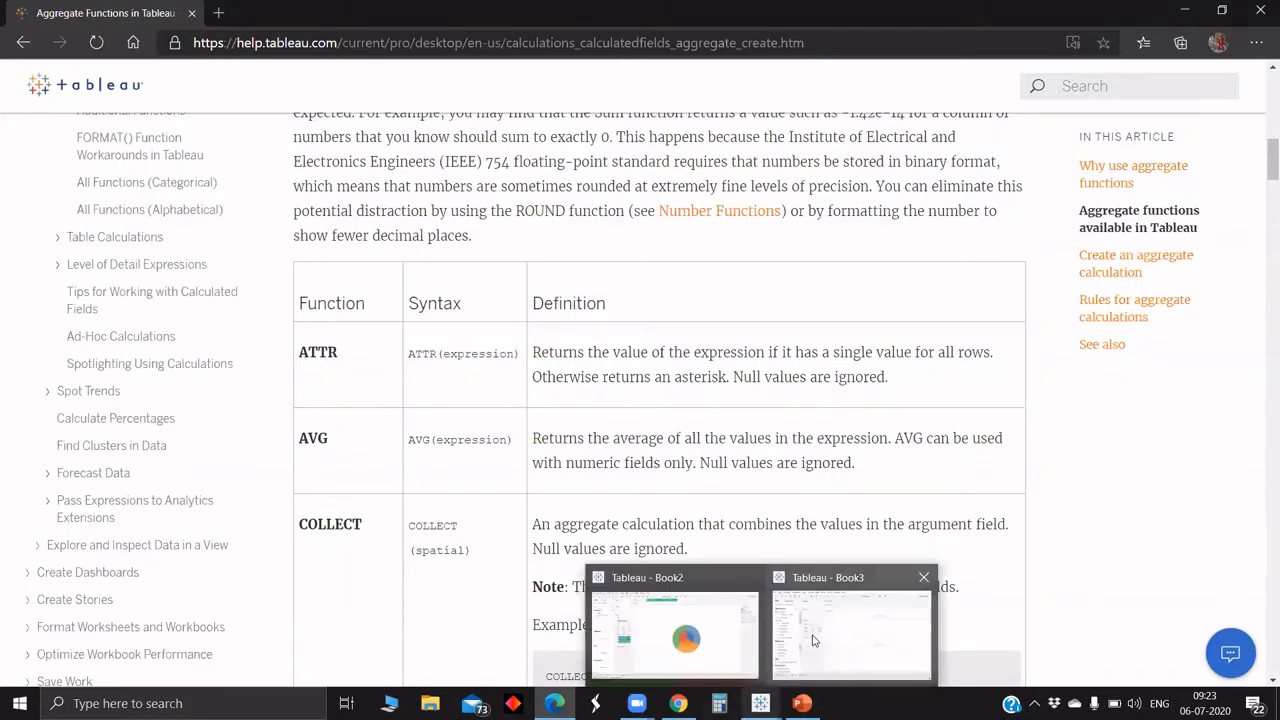
click(813, 640)
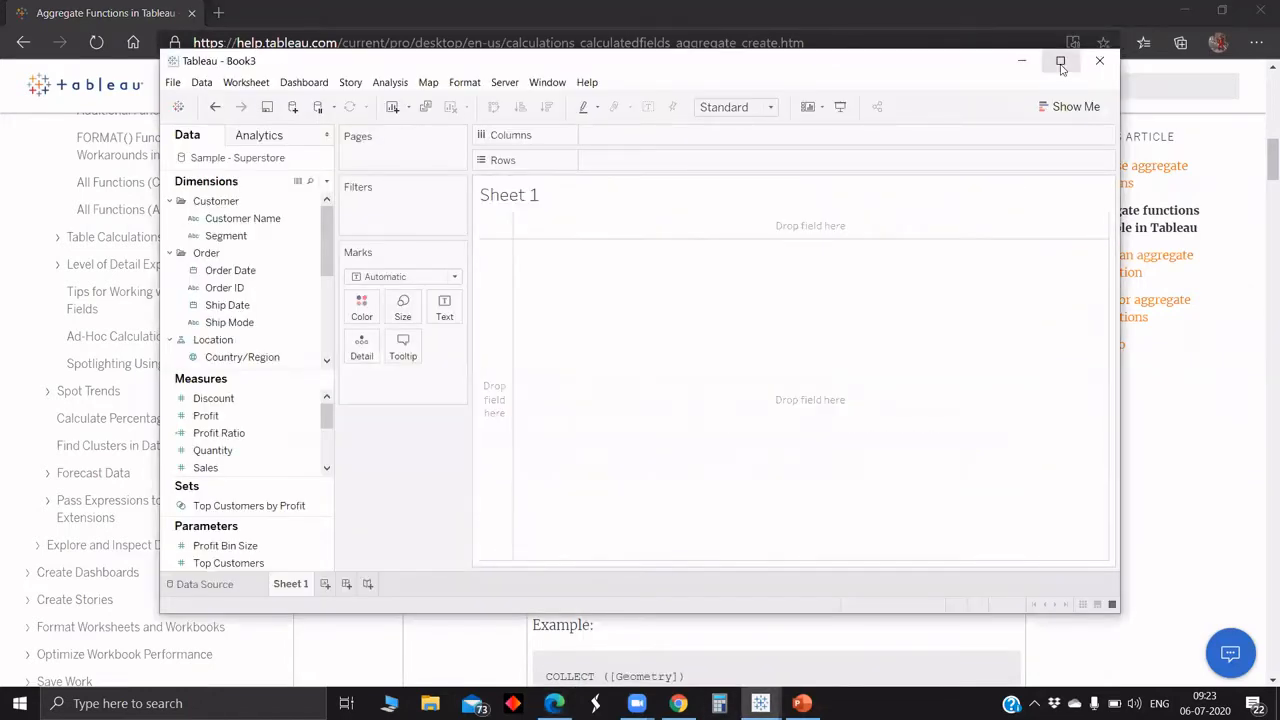
key(super+Up)
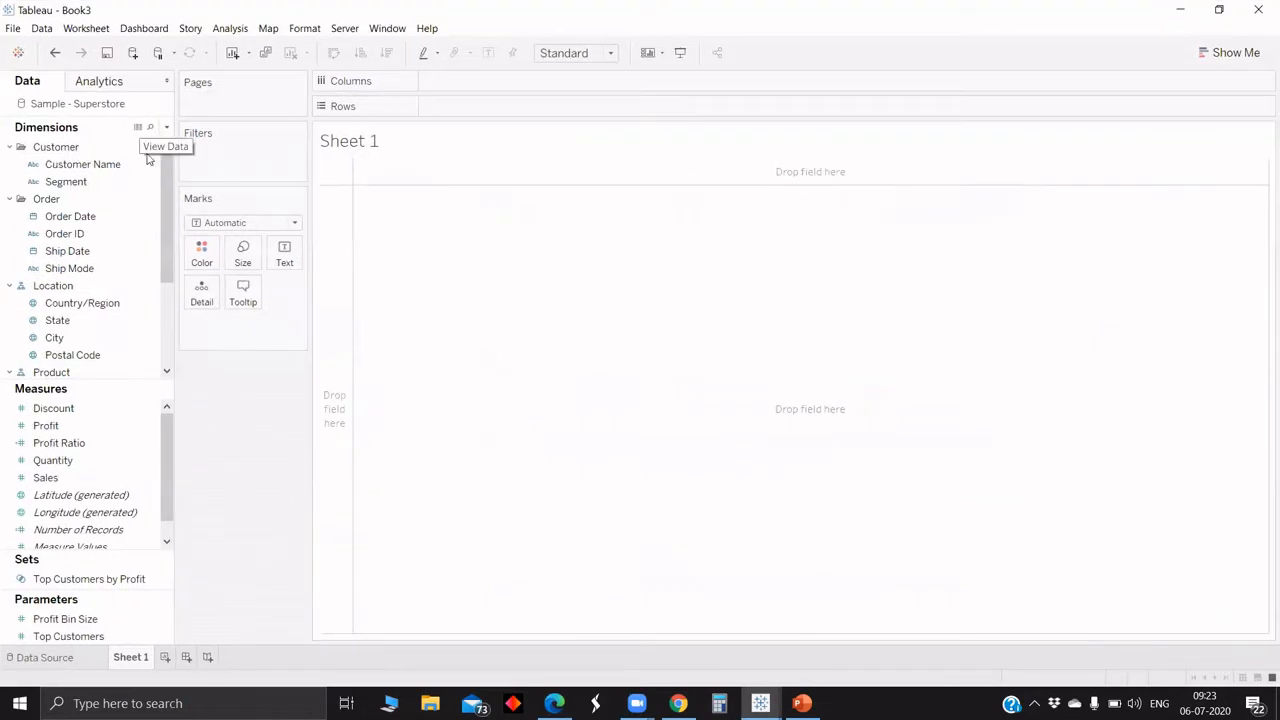
- Place Category and SUM(Sales) on Rows and convert the Sales measure to discrete
scroll(86, 320, down, 2)
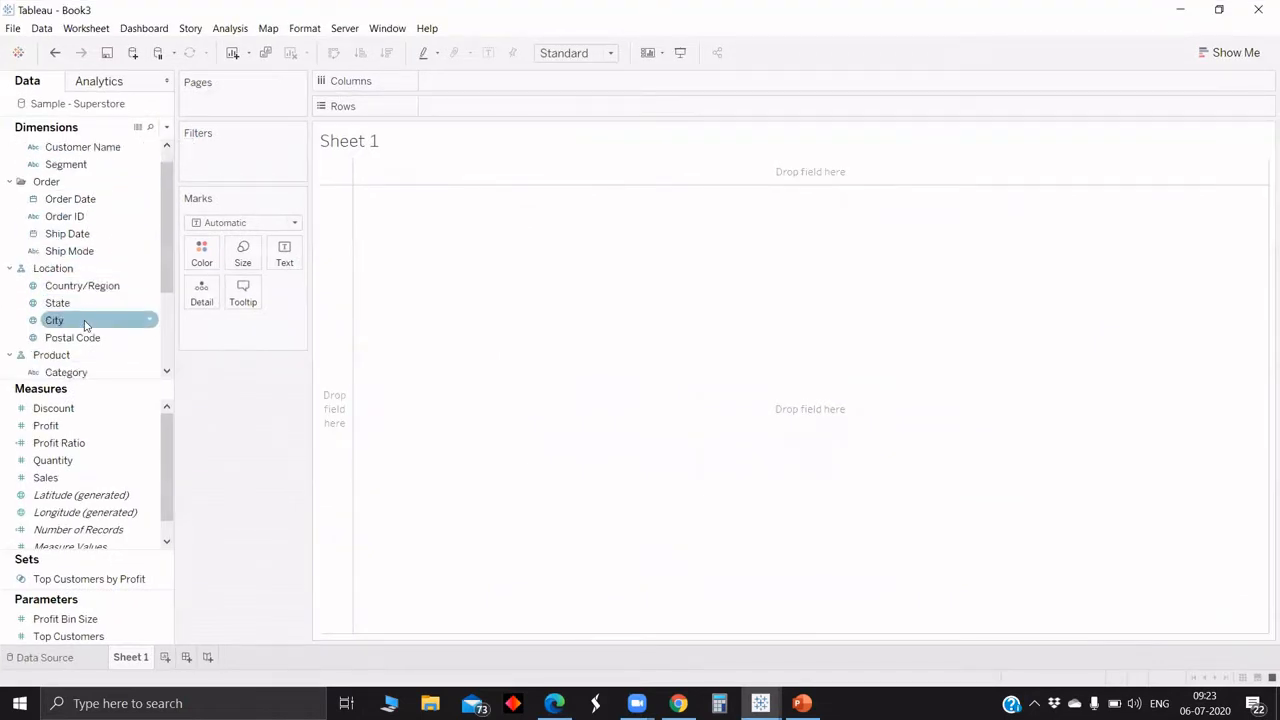
drag(65, 338, 478, 106)
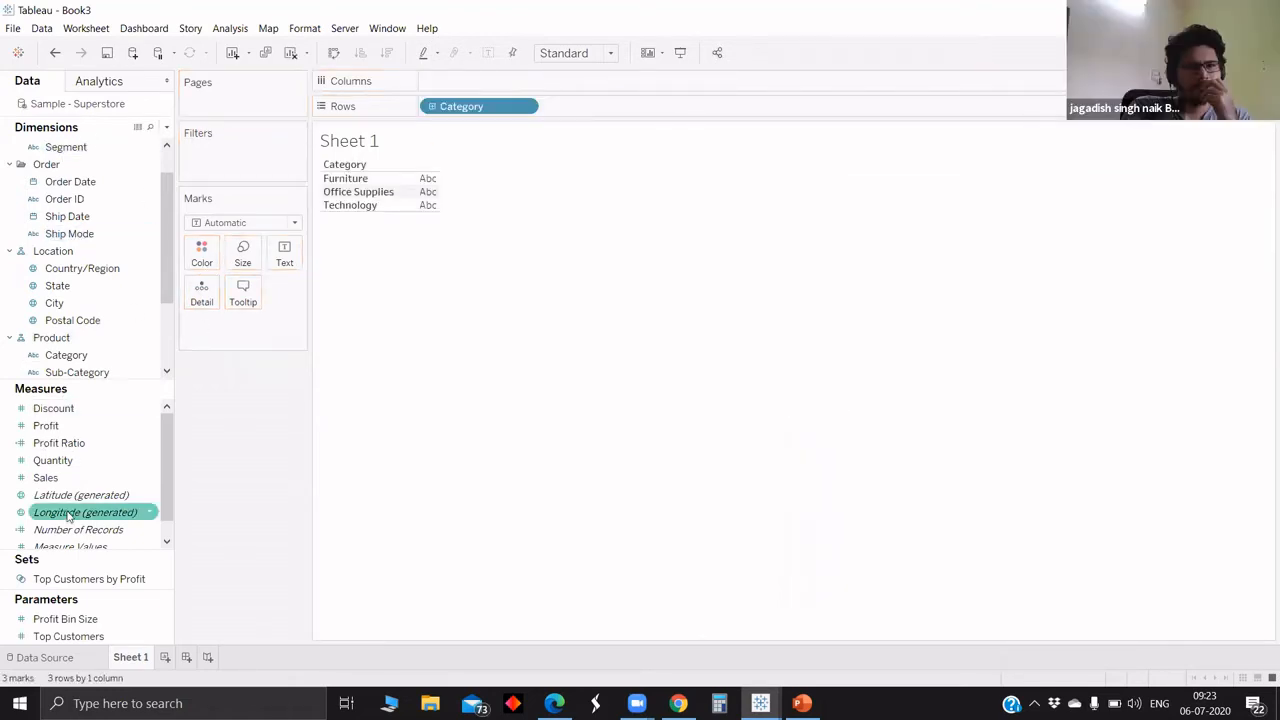
drag(77, 477, 618, 110)
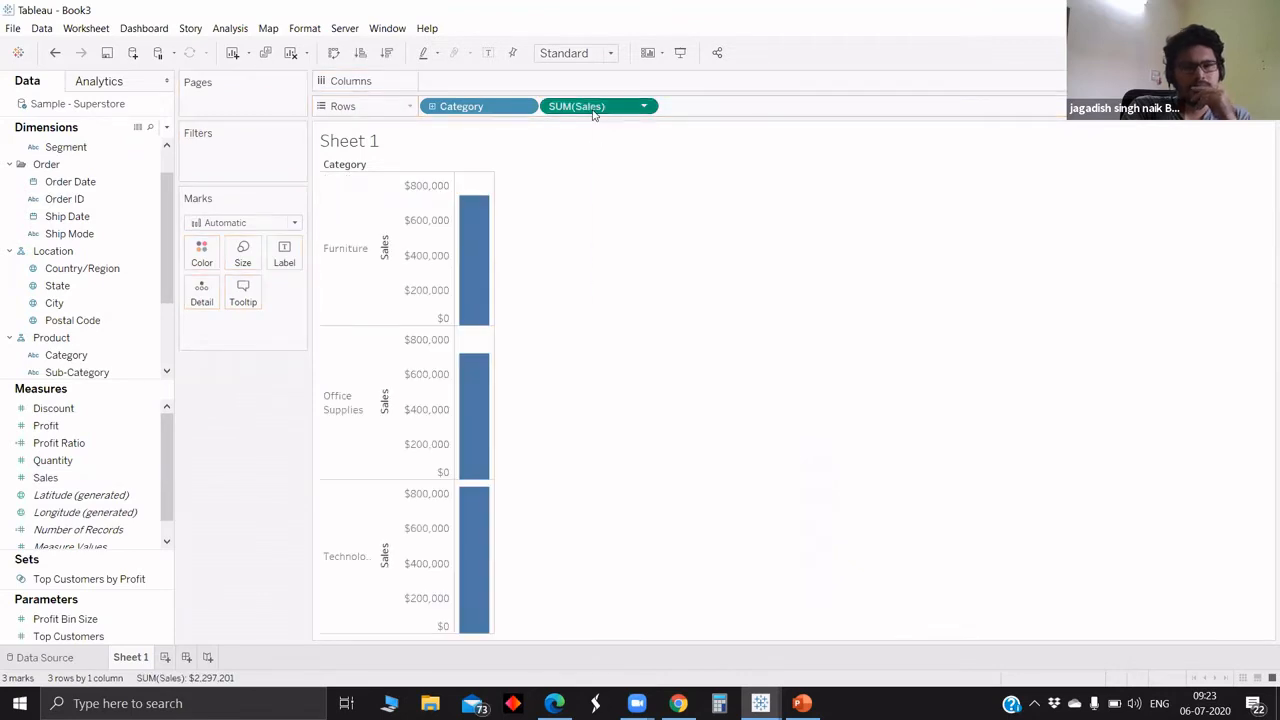
right_click(594, 110)
click(658, 273)
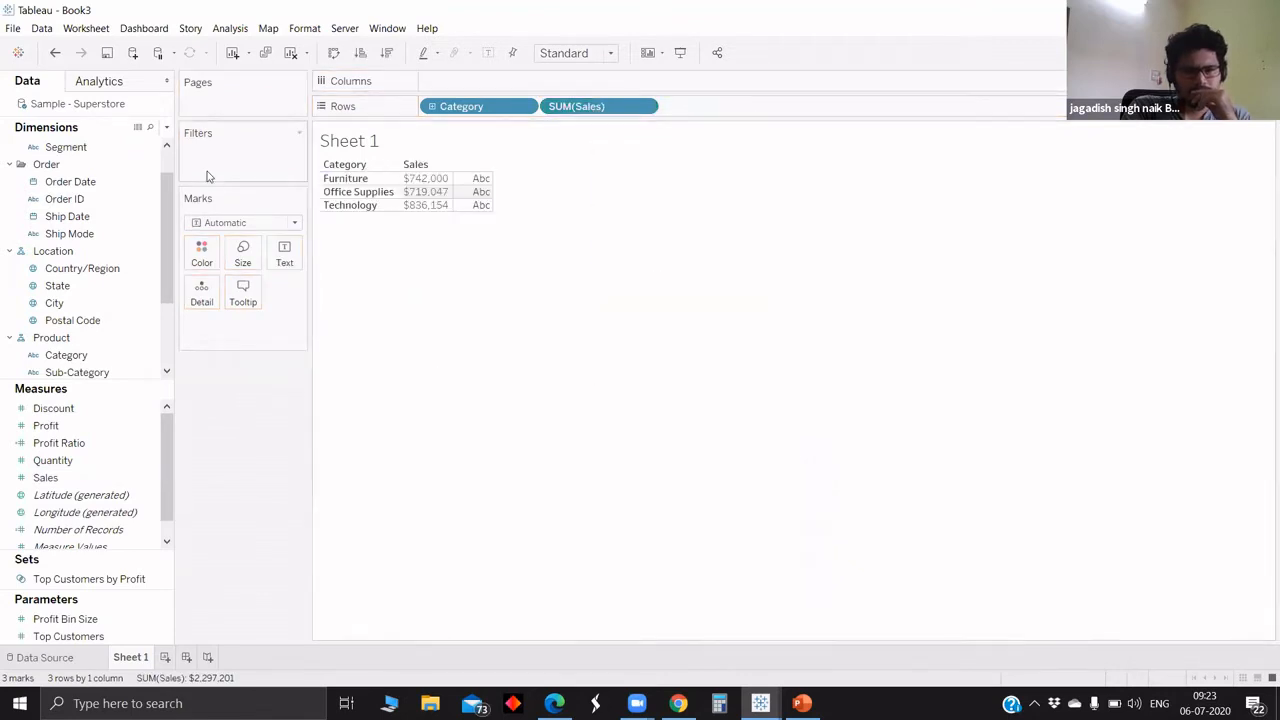
- Create a new calculated field and name it "Attr"
click(167, 128)
click(80, 141)
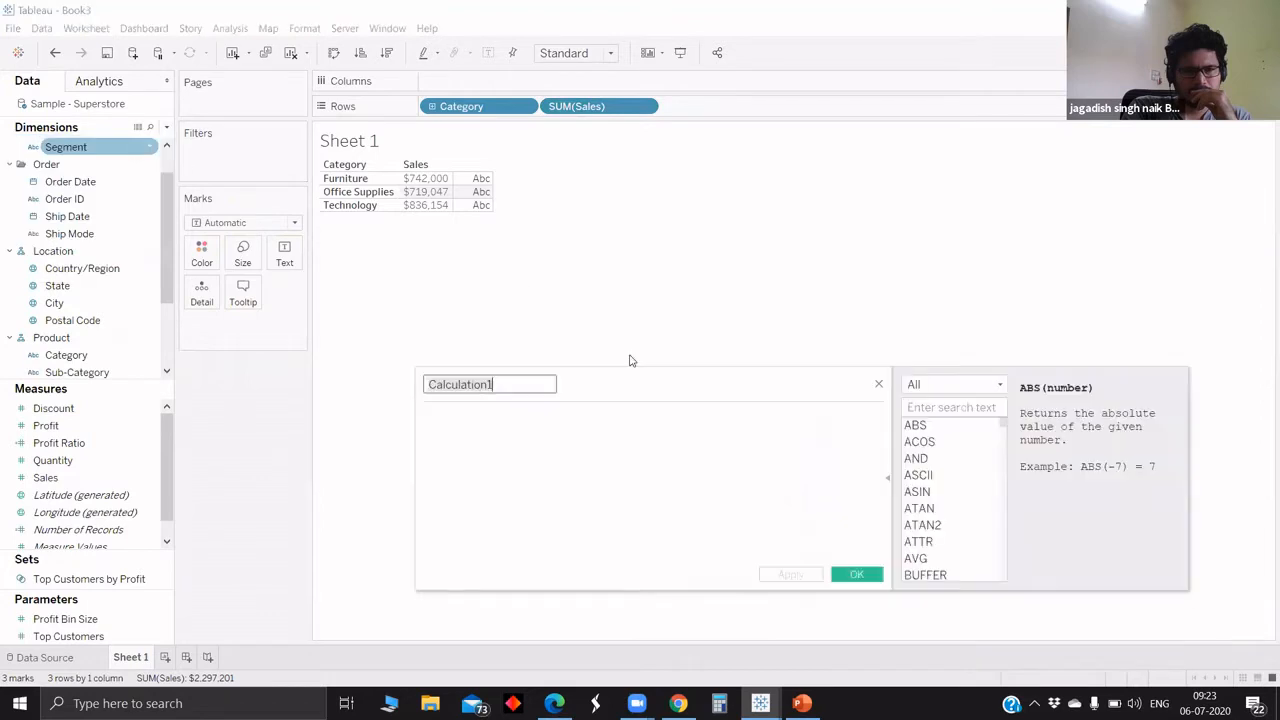
key(BackSpace)
text(Att)
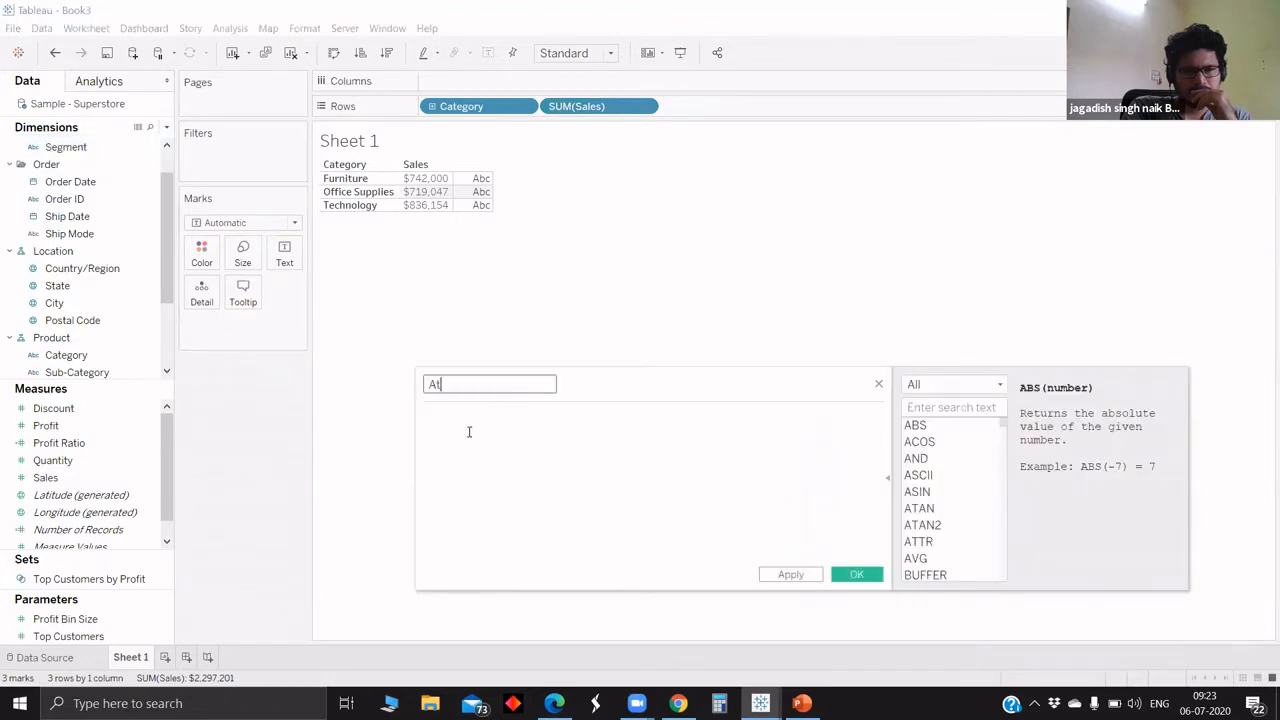
text(r)
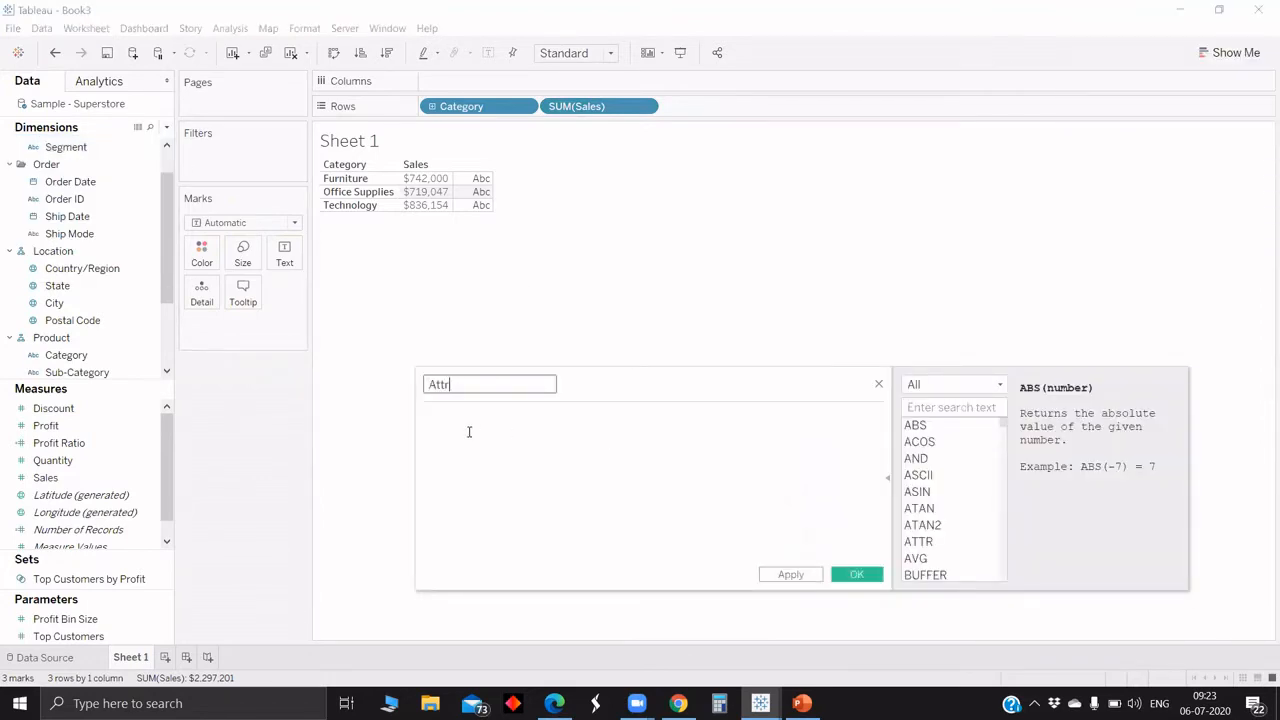
- Enter the condition IF SUM([Sales])>800000 as the first line of the formula
click(468, 431)
text(IF )
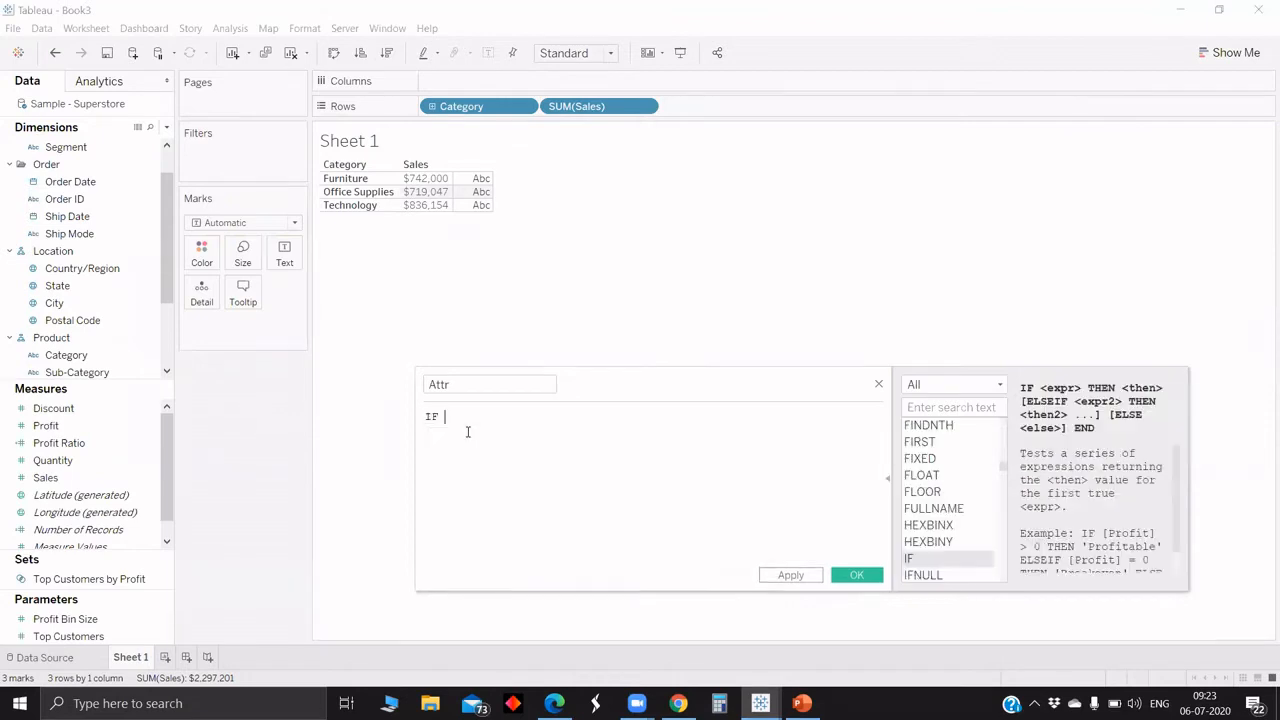
text(su)
key(Return)
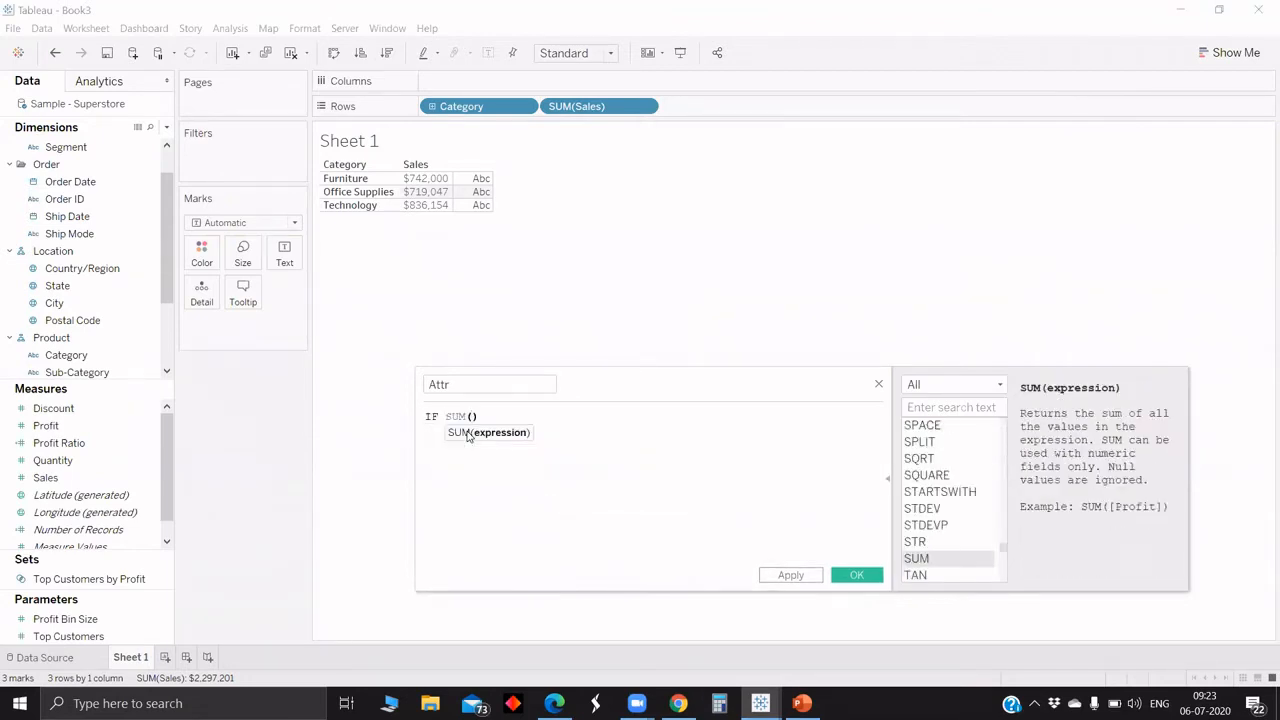
text(sales)
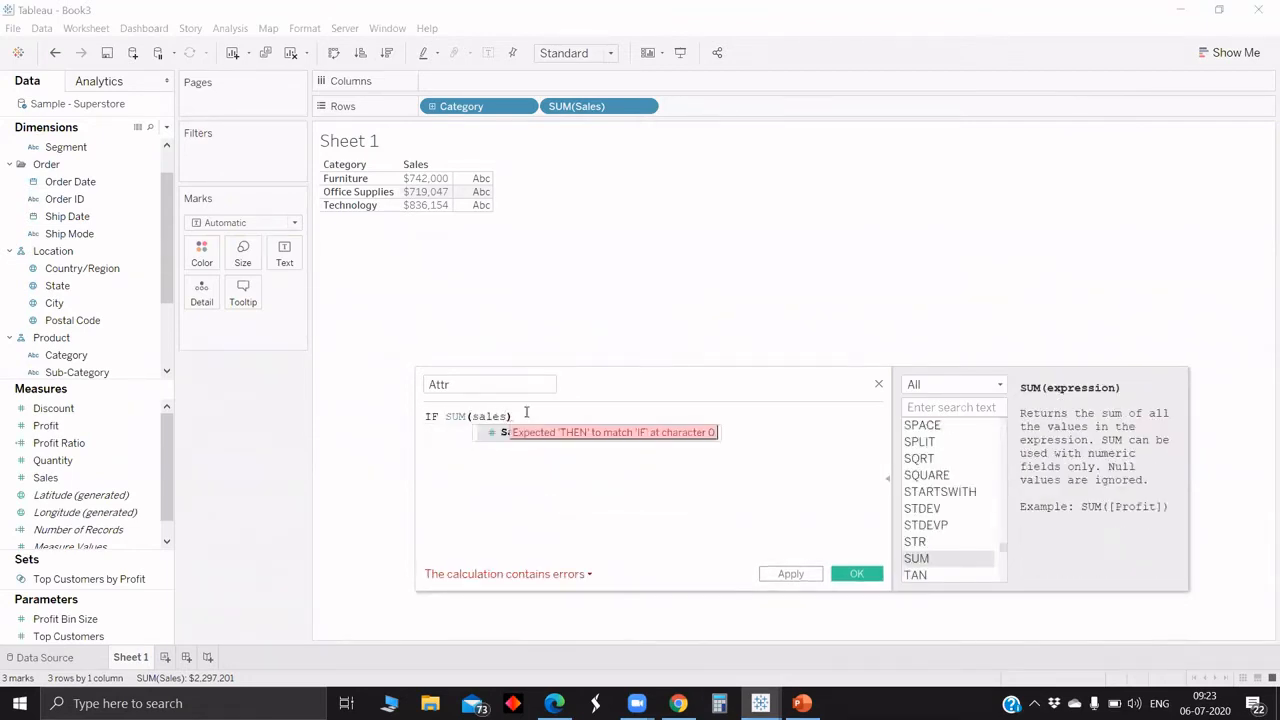
key(Return)
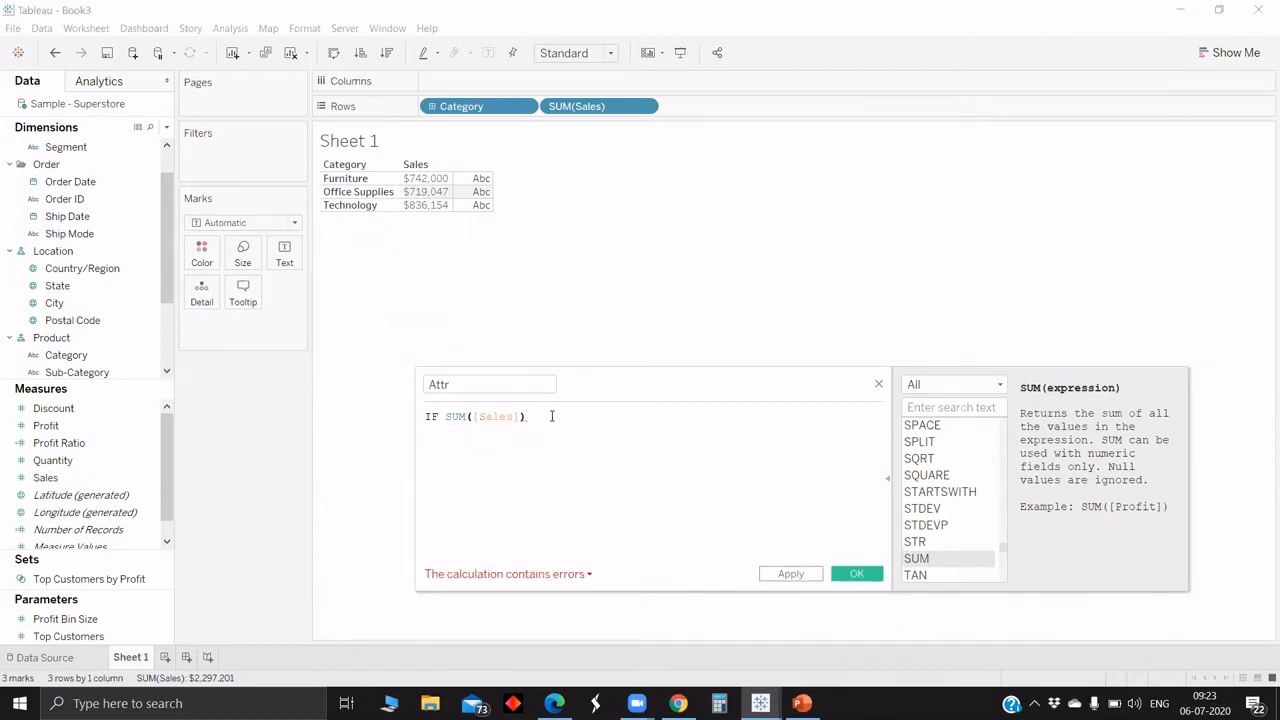
text(>800)
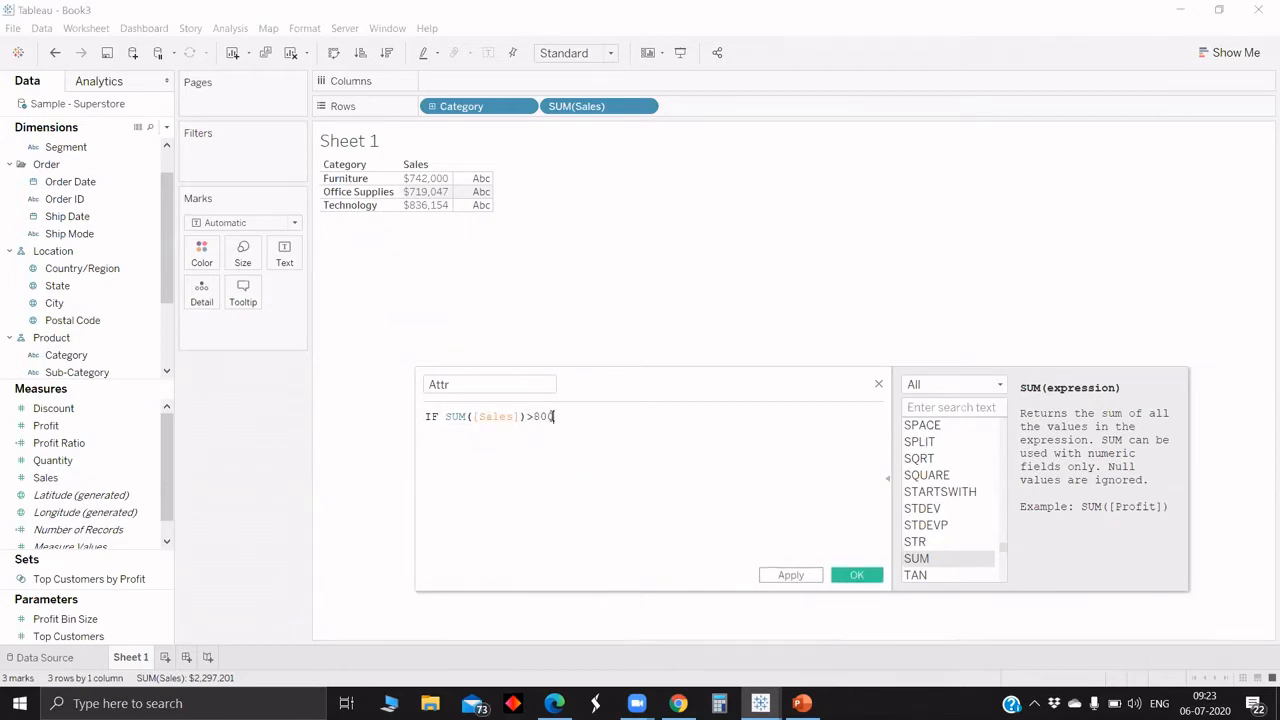
text(000)
- Complete the IF expression with THEN [Category] and END on separate lines
key(Return)
text(THEN)
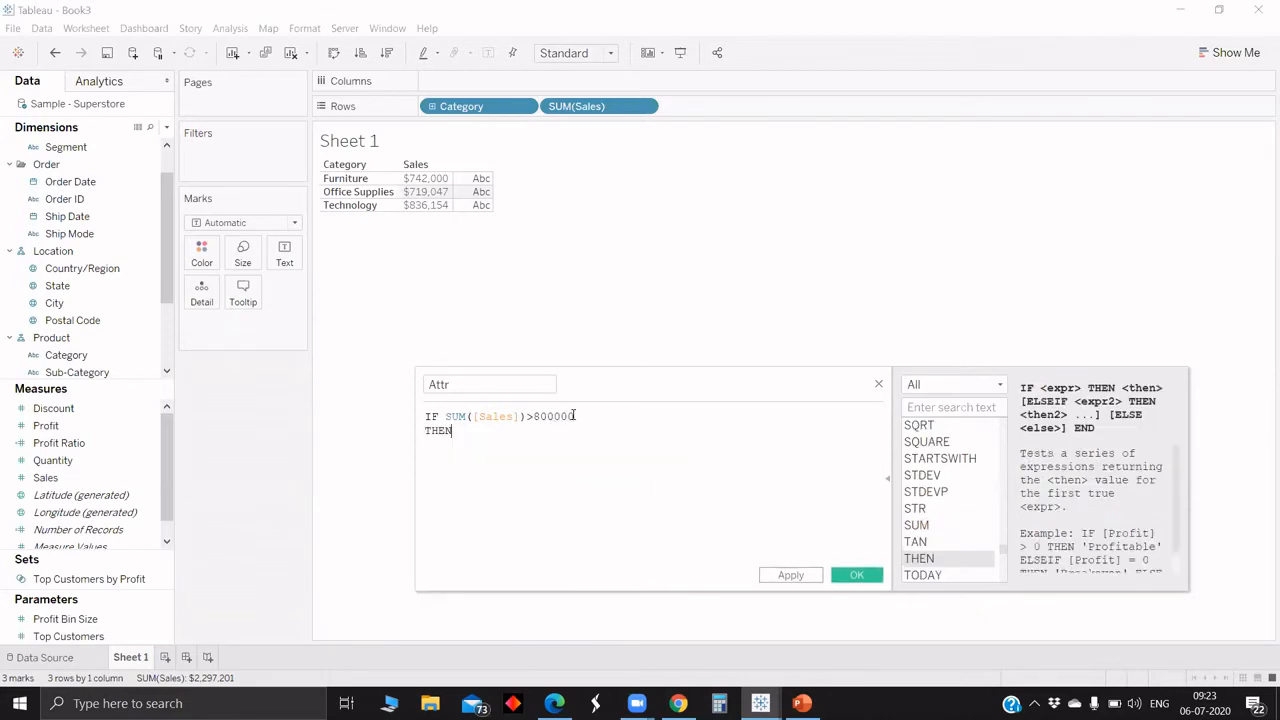
text( cate)
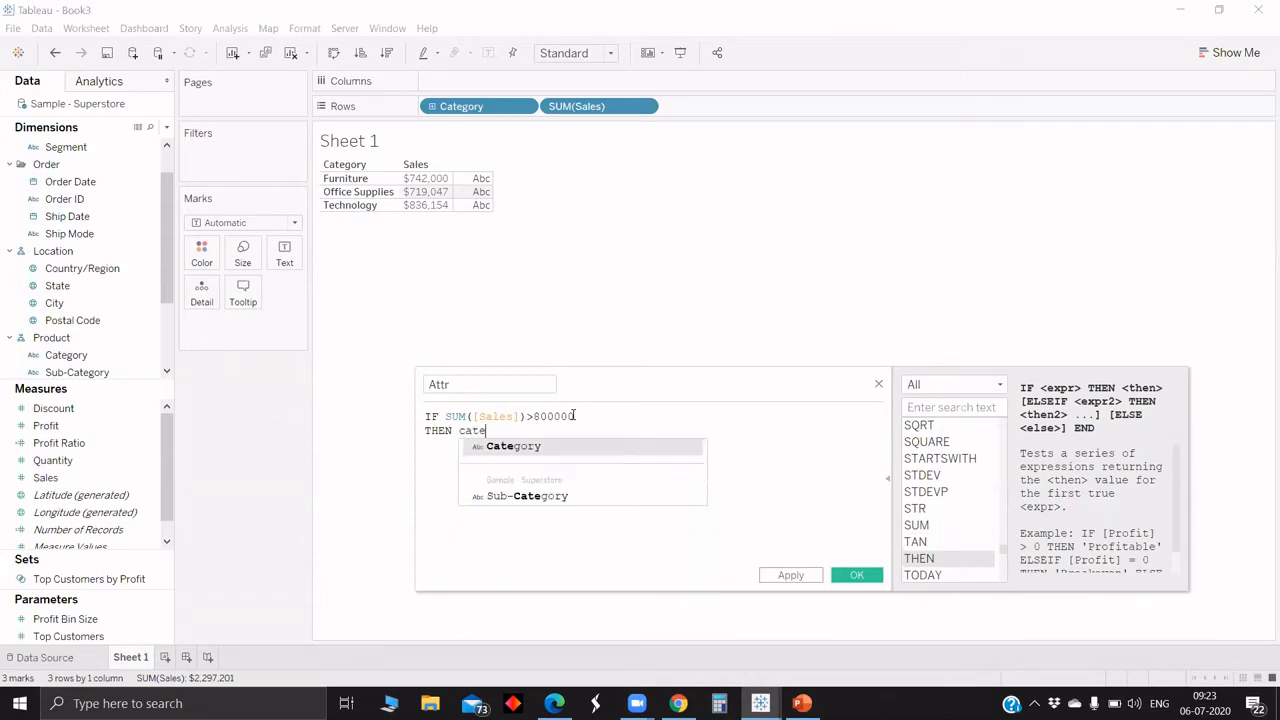
key(Return)
key(Return)
text(en)
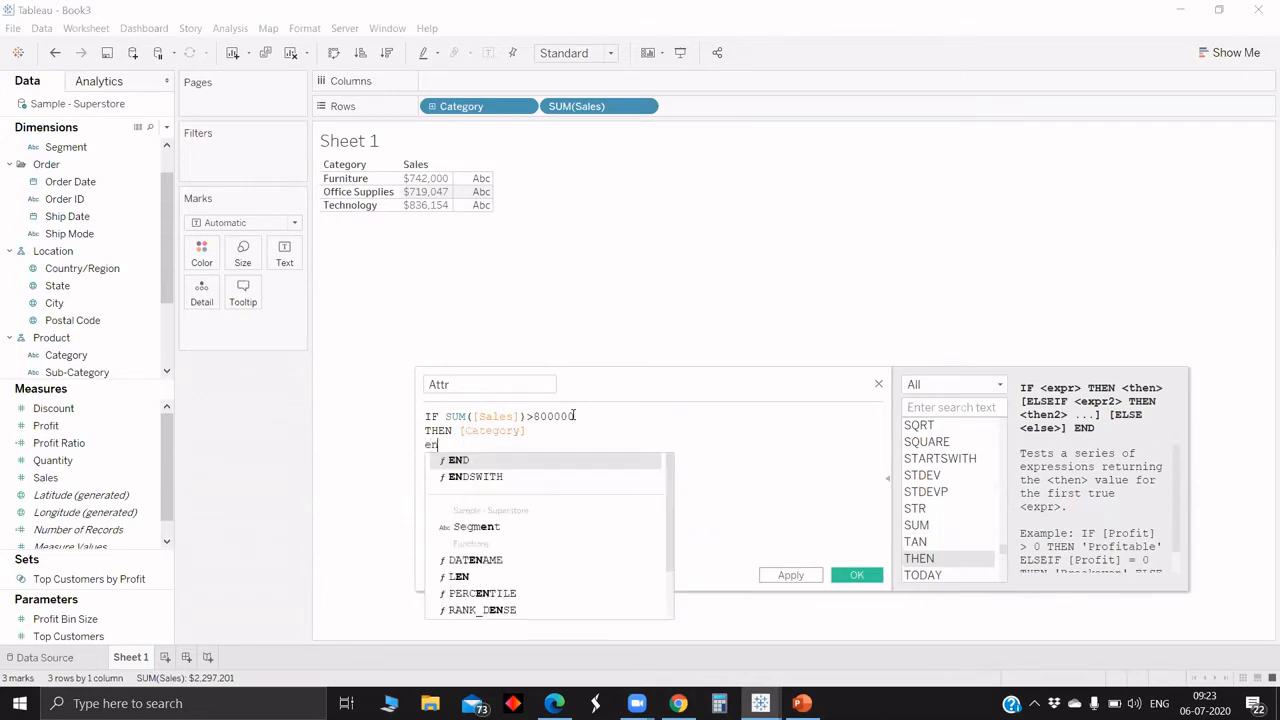
key(Return)
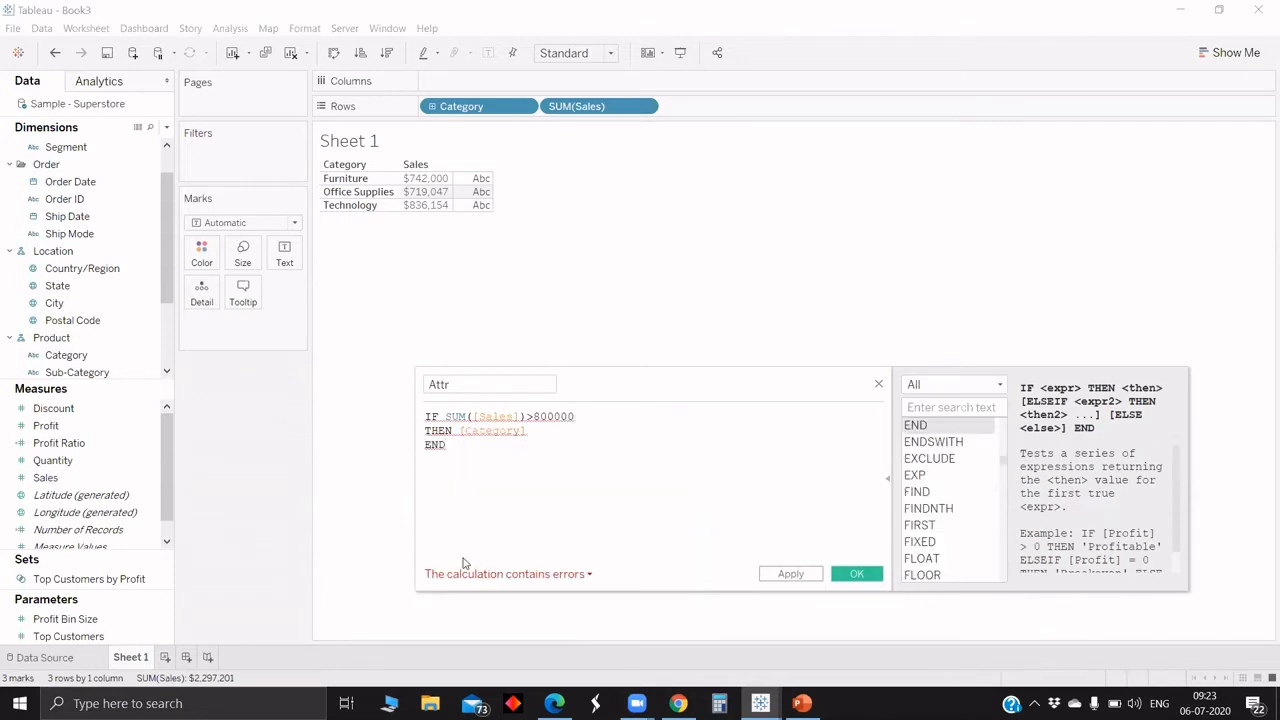
- Check the calculation's error message and highlight the [Sales] and [Category] fields in the formula
mouse_move(478, 576)
double_click(488, 414)
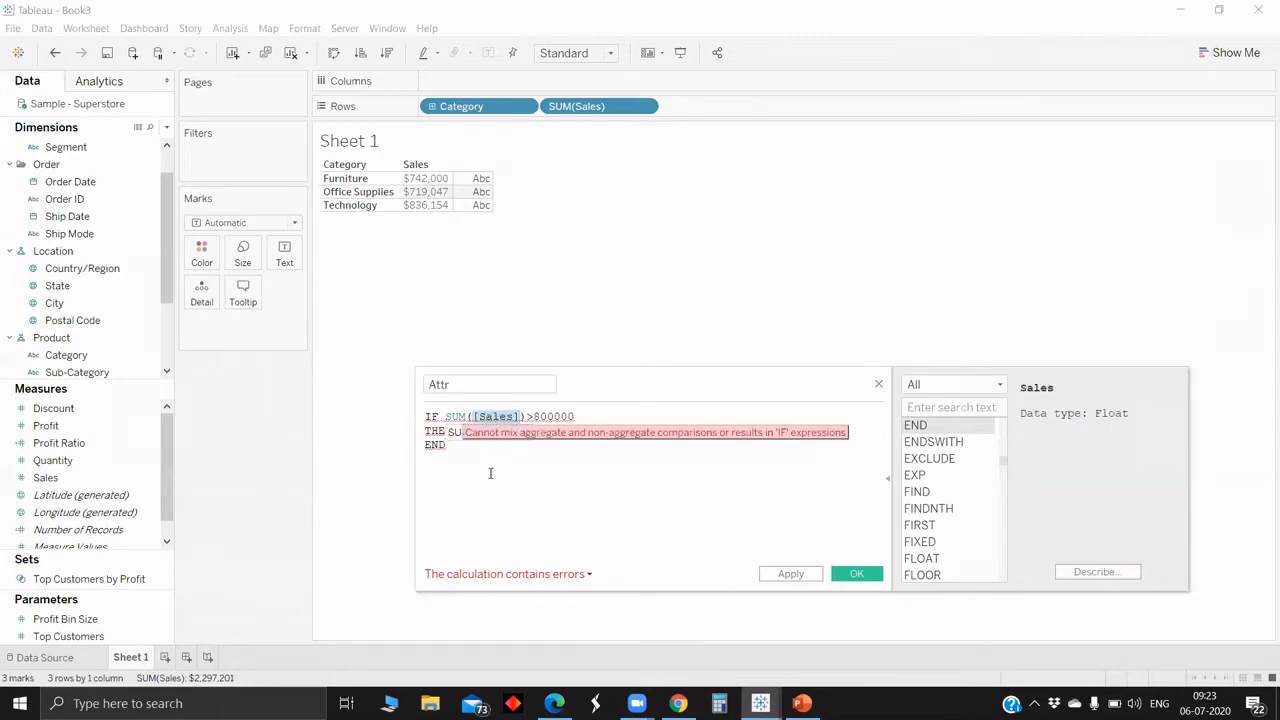
click(497, 432)
double_click(497, 432)
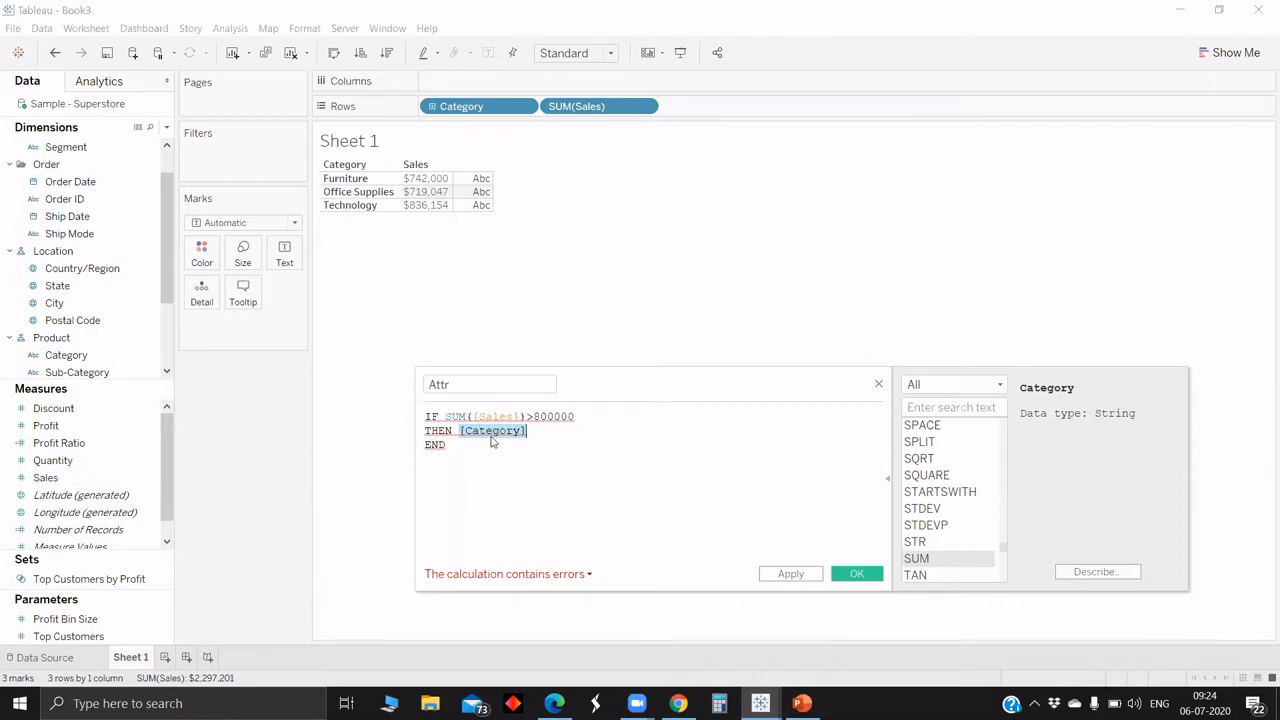
mouse_move(492, 438)
click(489, 444)
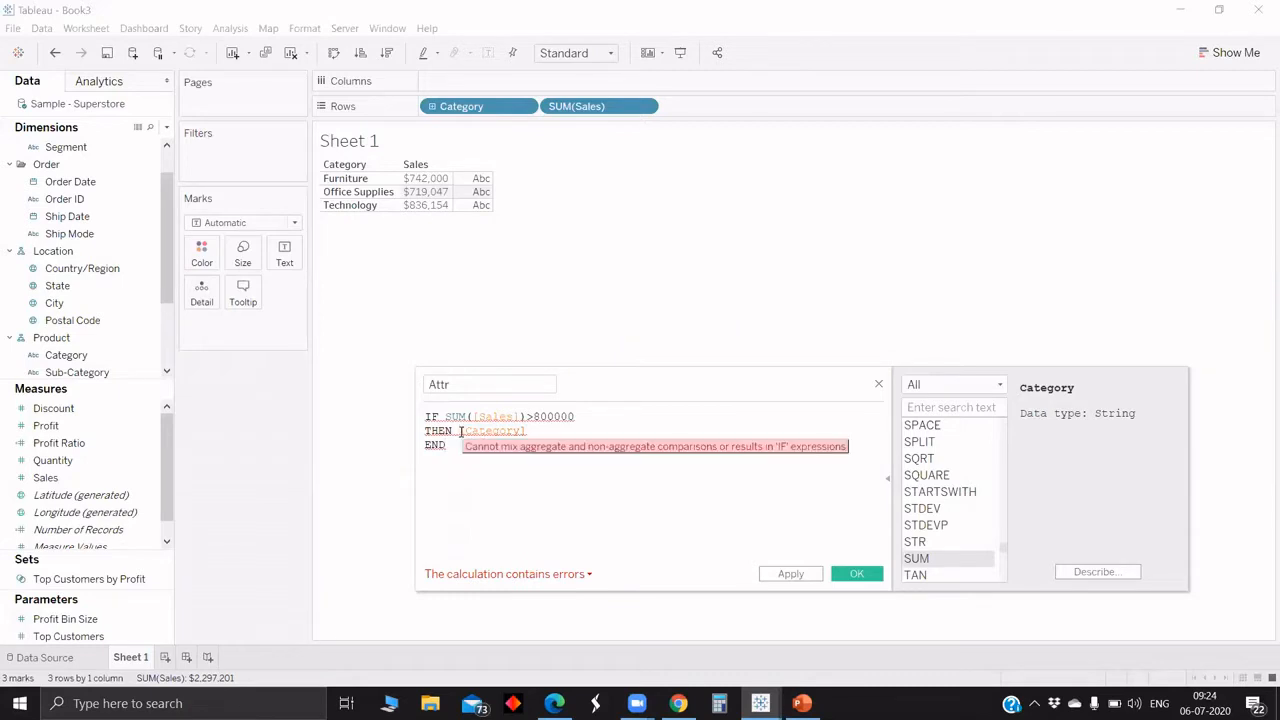
- Wrap [Category] in the ATTR function in the THEN line and save the calculated field
click(460, 431)
text(attr)
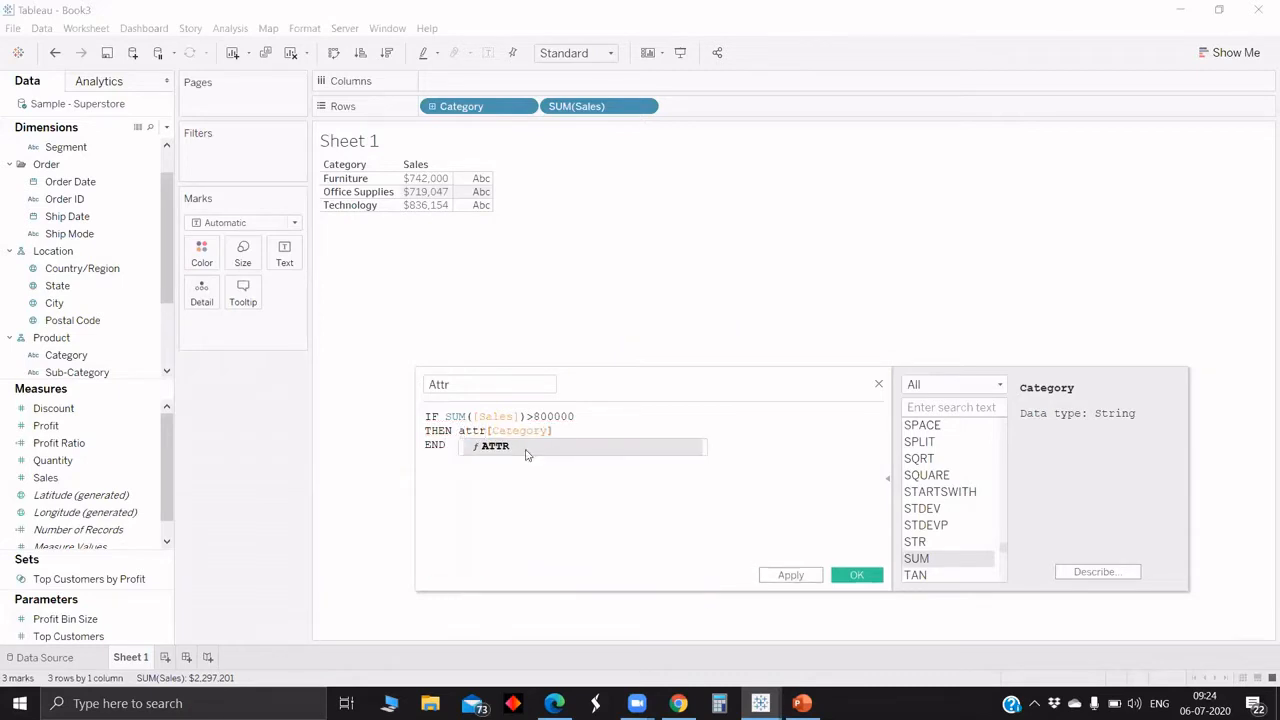
click(527, 448)
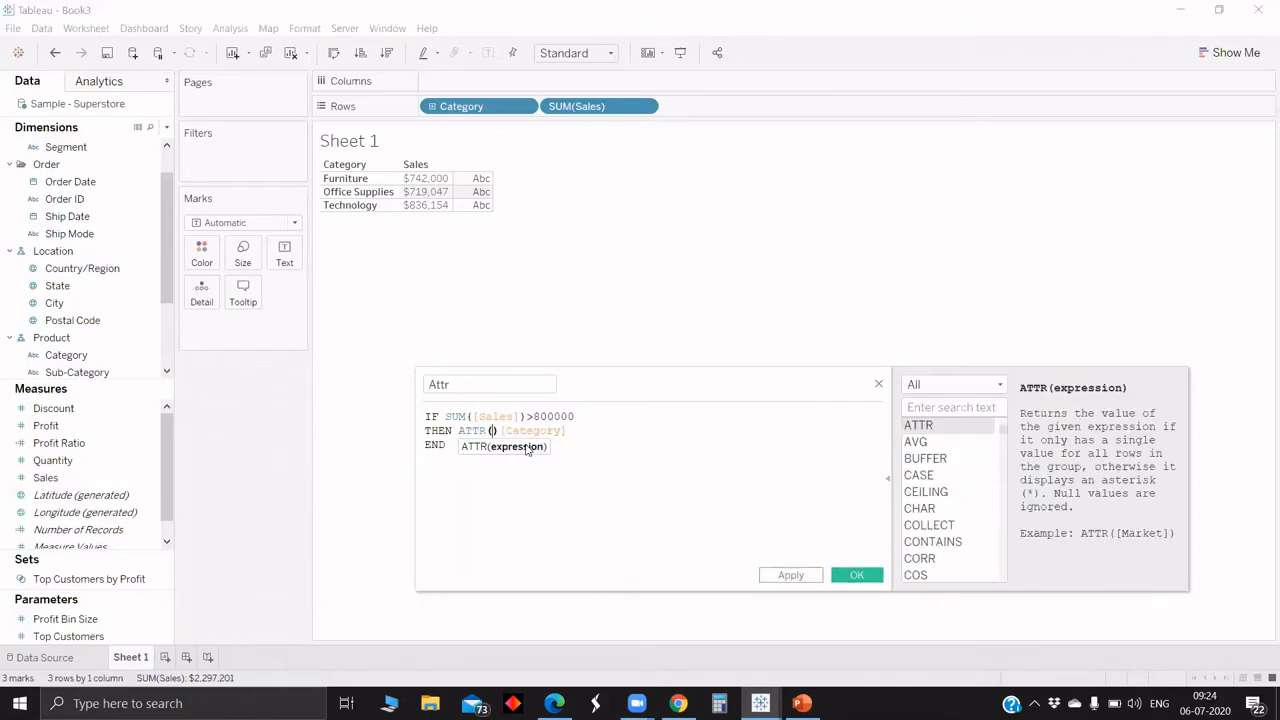
key(Delete)
key(Delete)
click(562, 430)
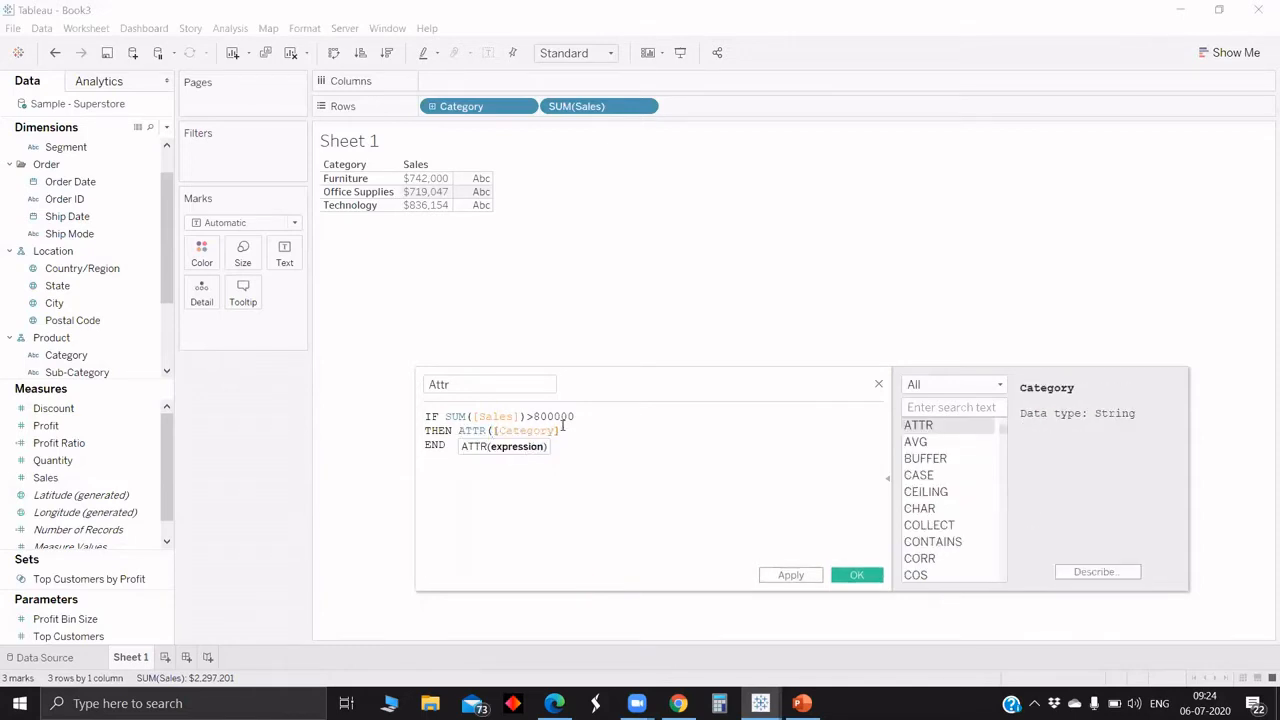
text())
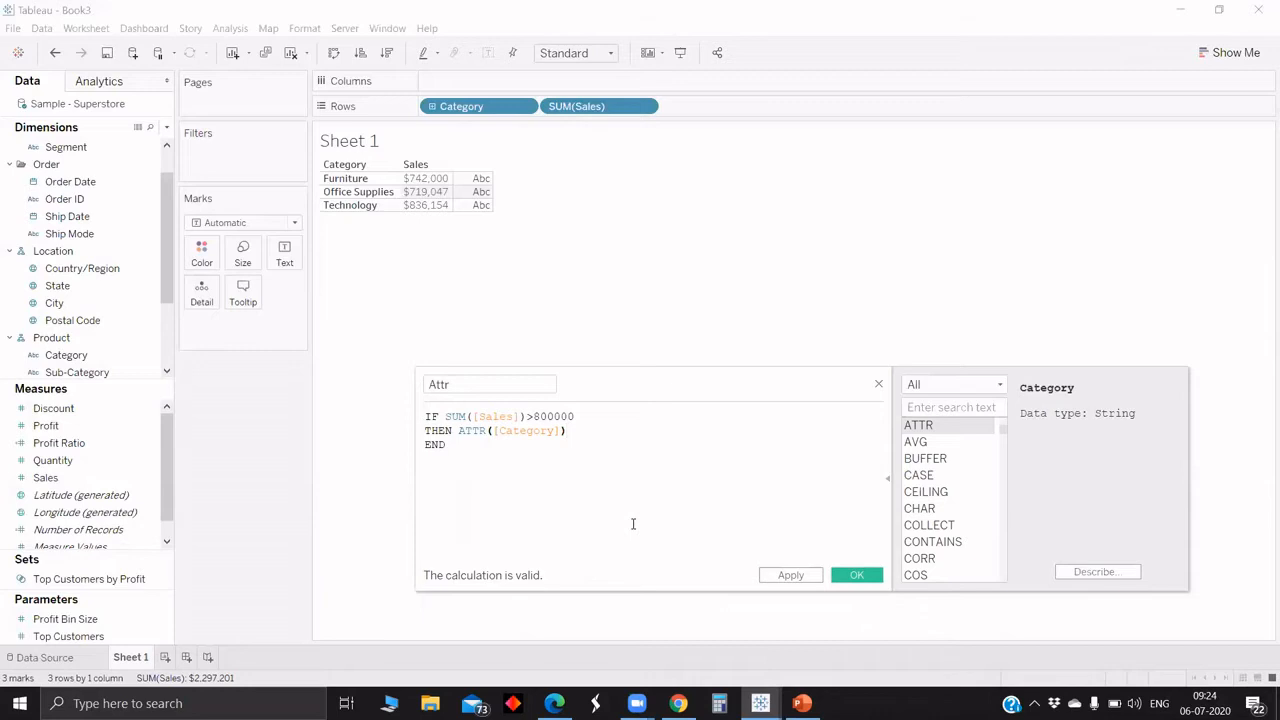
double_click(470, 431)
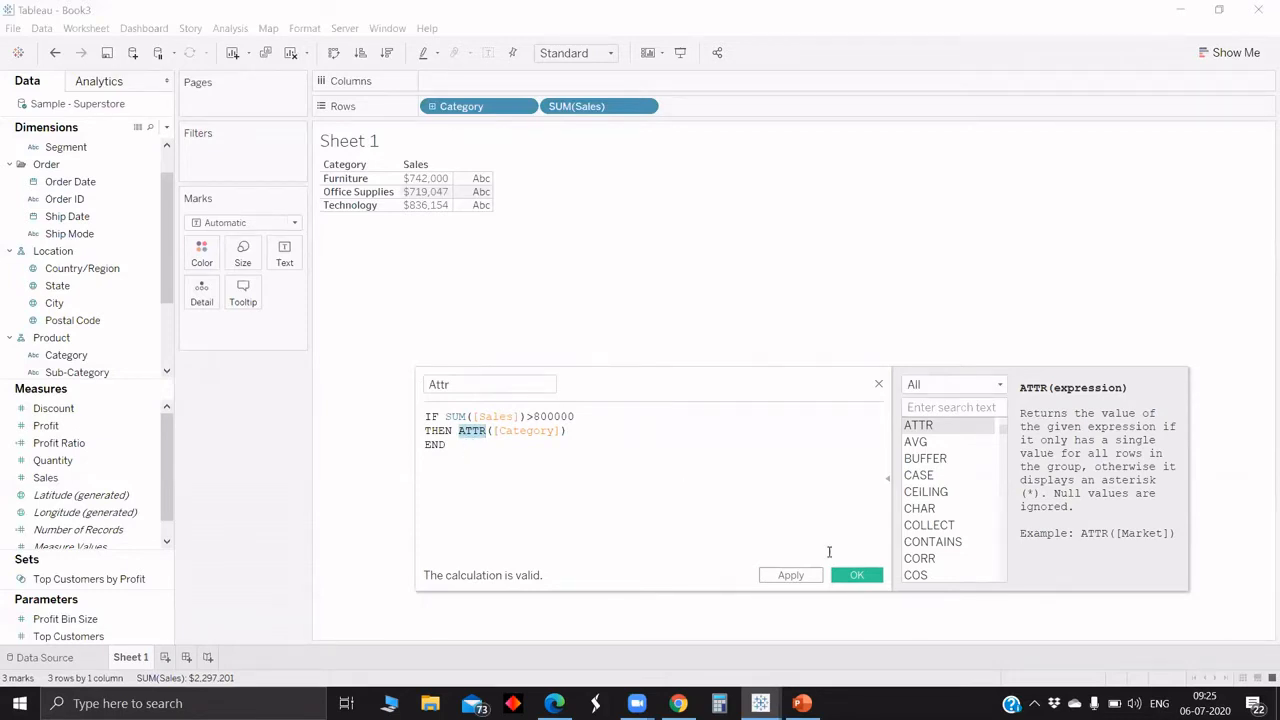
click(853, 574)
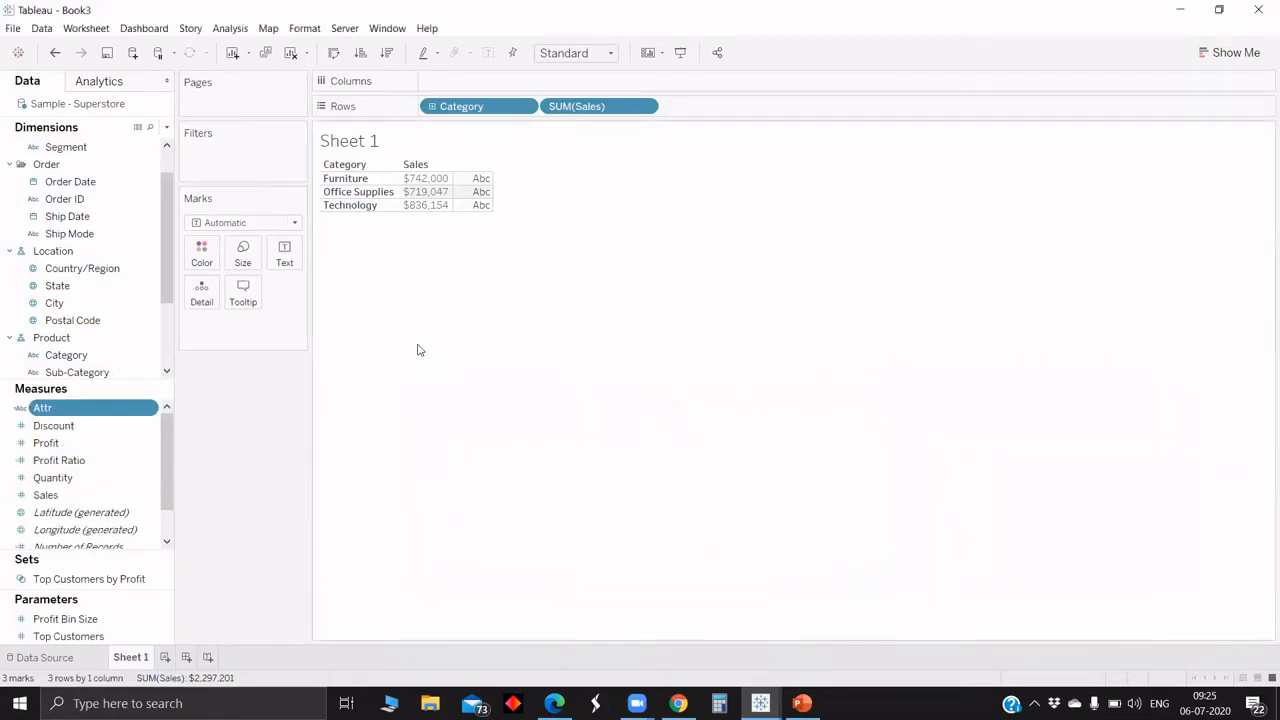
- Search the data fields for "att" and place the Attr field on Rows after SUM(Sales)
click(151, 127)
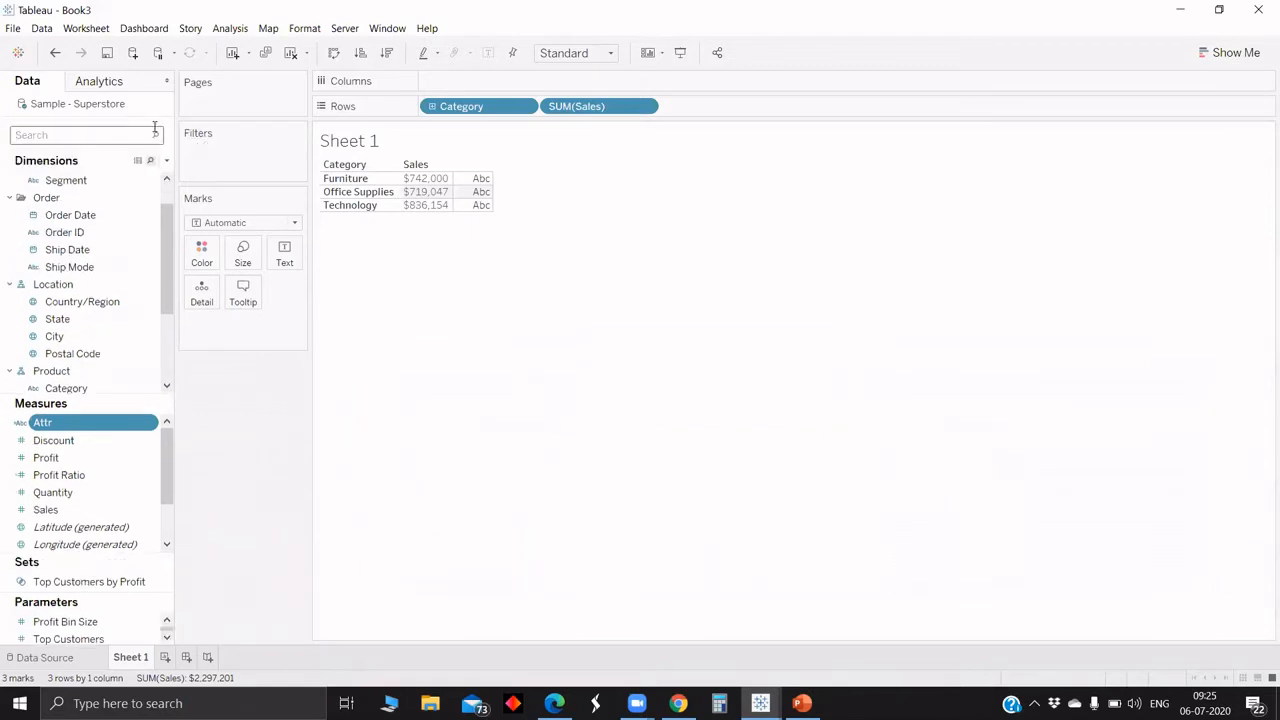
text(att)
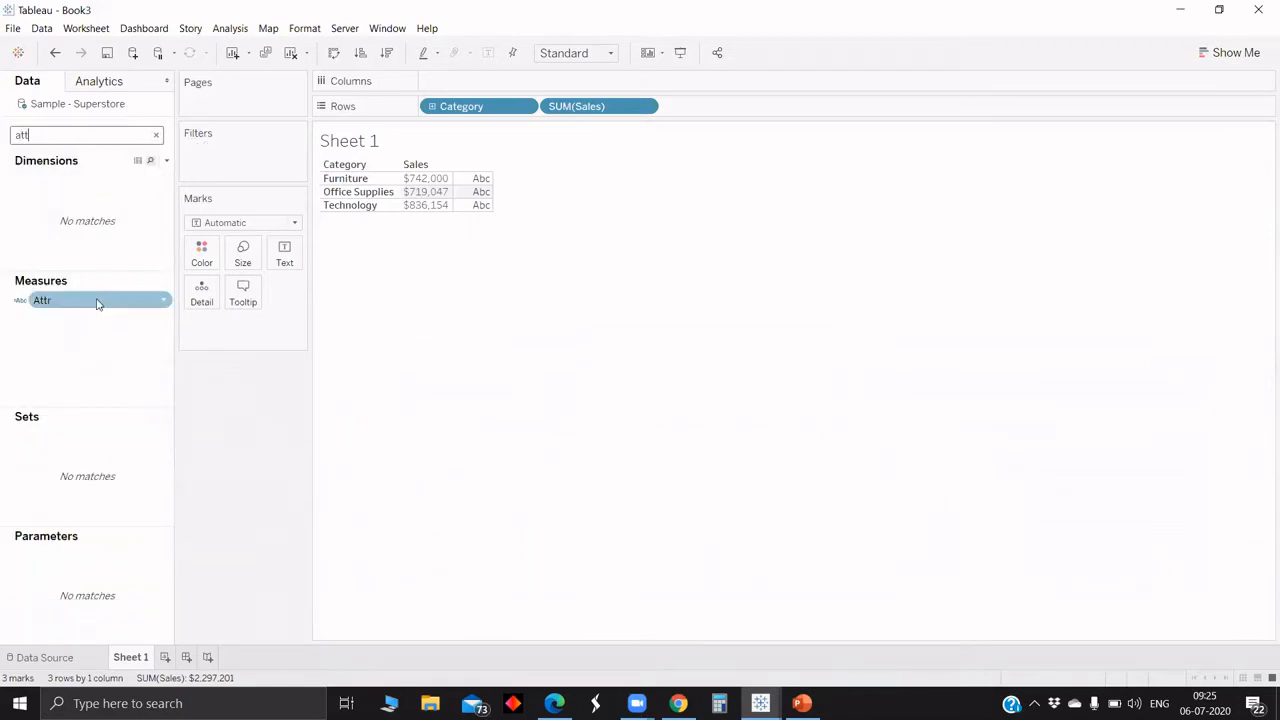
drag(97, 304, 740, 107)
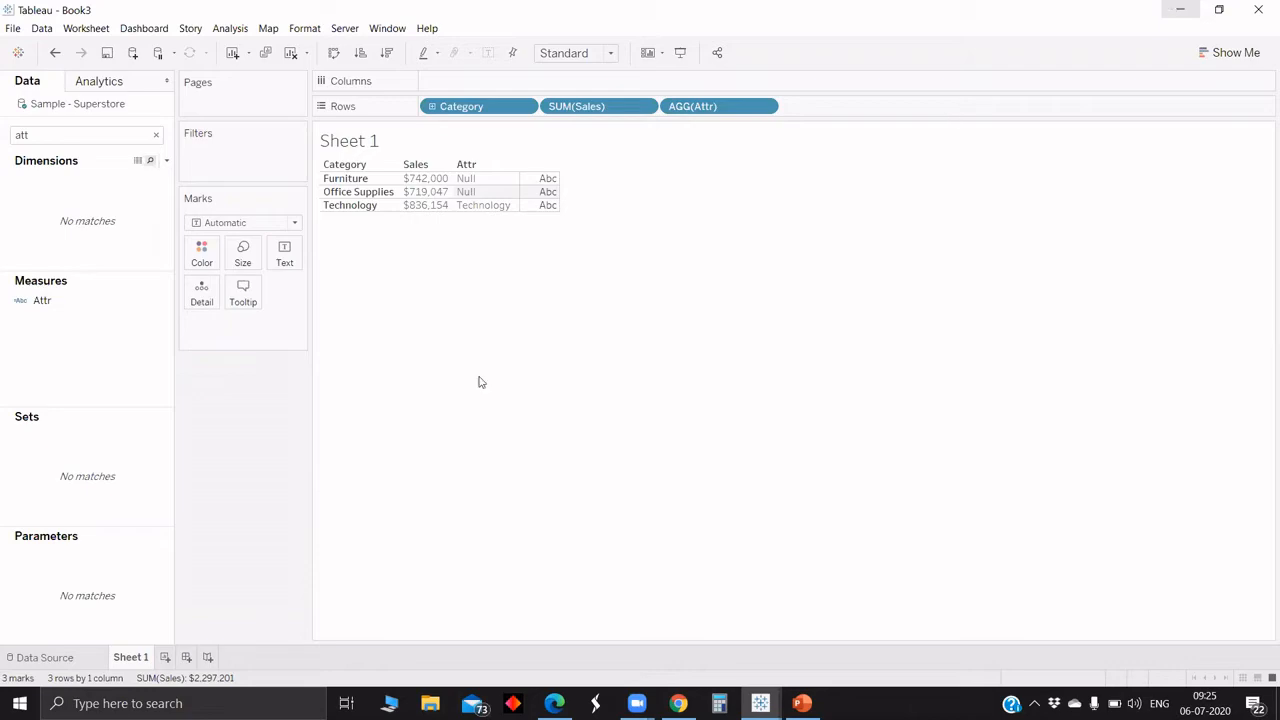
- Switch back to the Aggregate Functions help article in the browser and view the AVG and COLLECT entries
key(alt+Tab)
scroll(479, 382, down, 2)
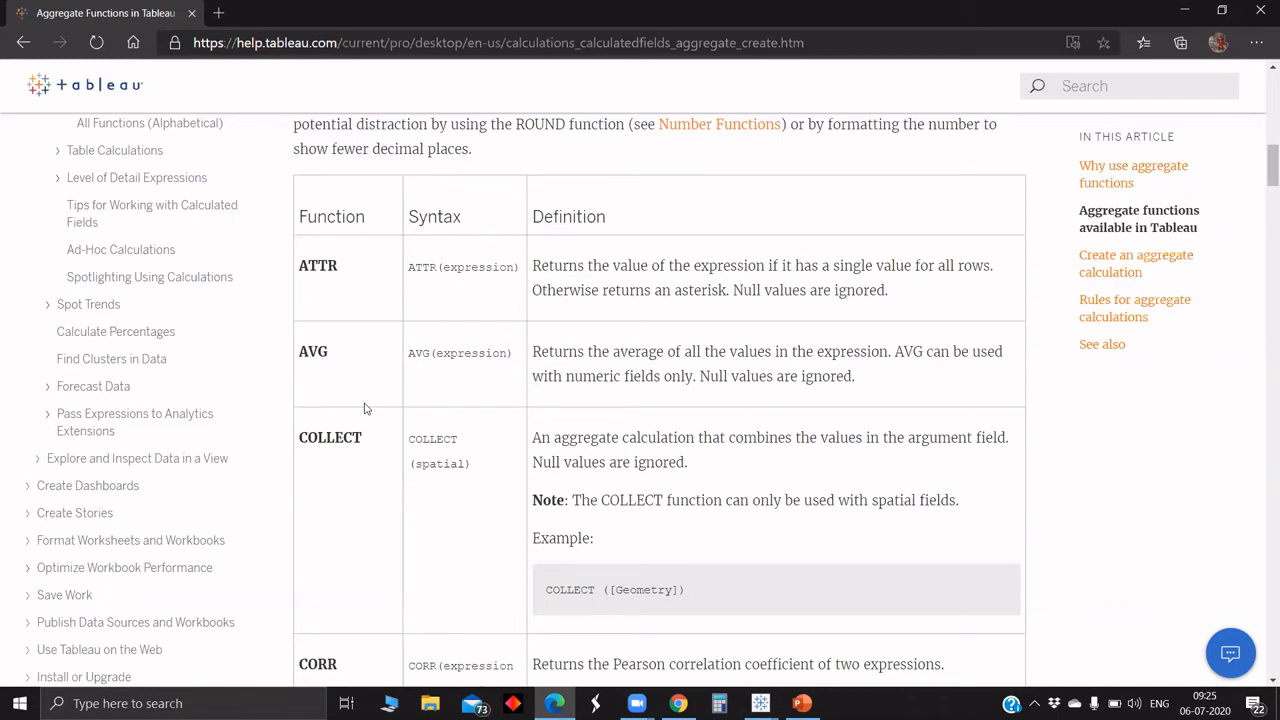
- Read the COLLECT entry and the CORR definition in the aggregate functions table, continuing to the data sources that support CORR
scroll(365, 408, down, 2)
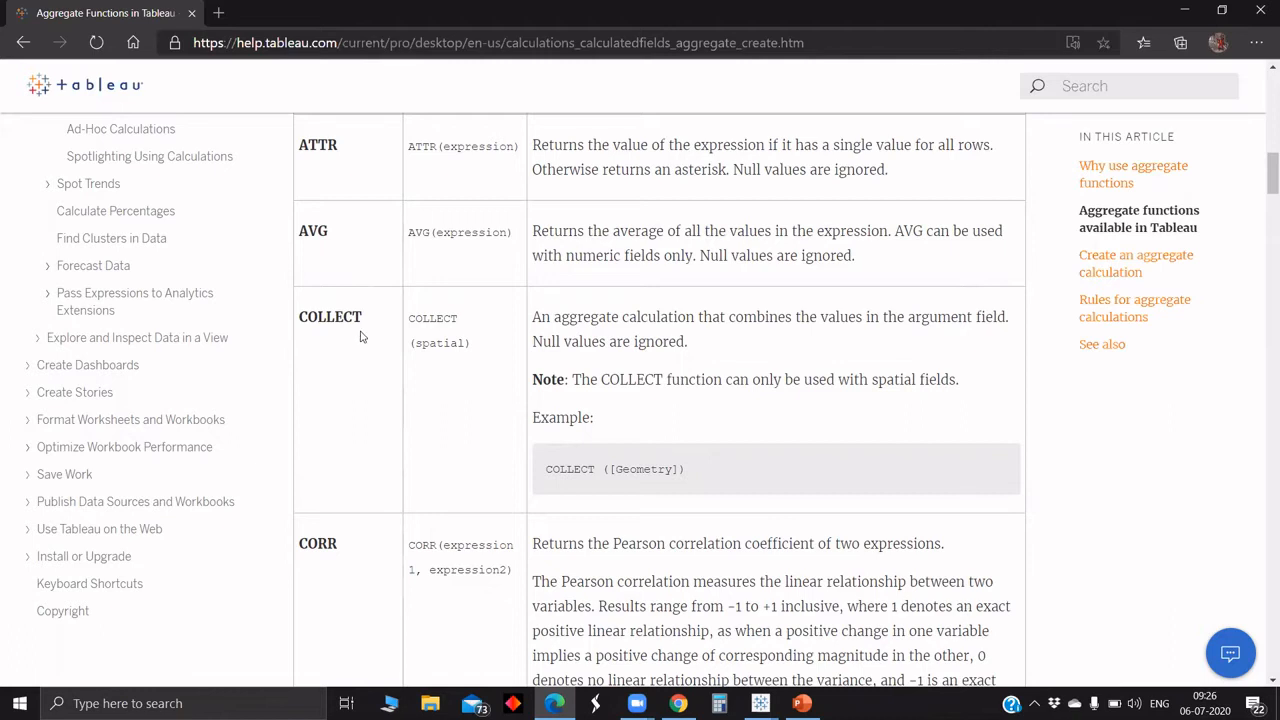
scroll(350, 443, down, 2)
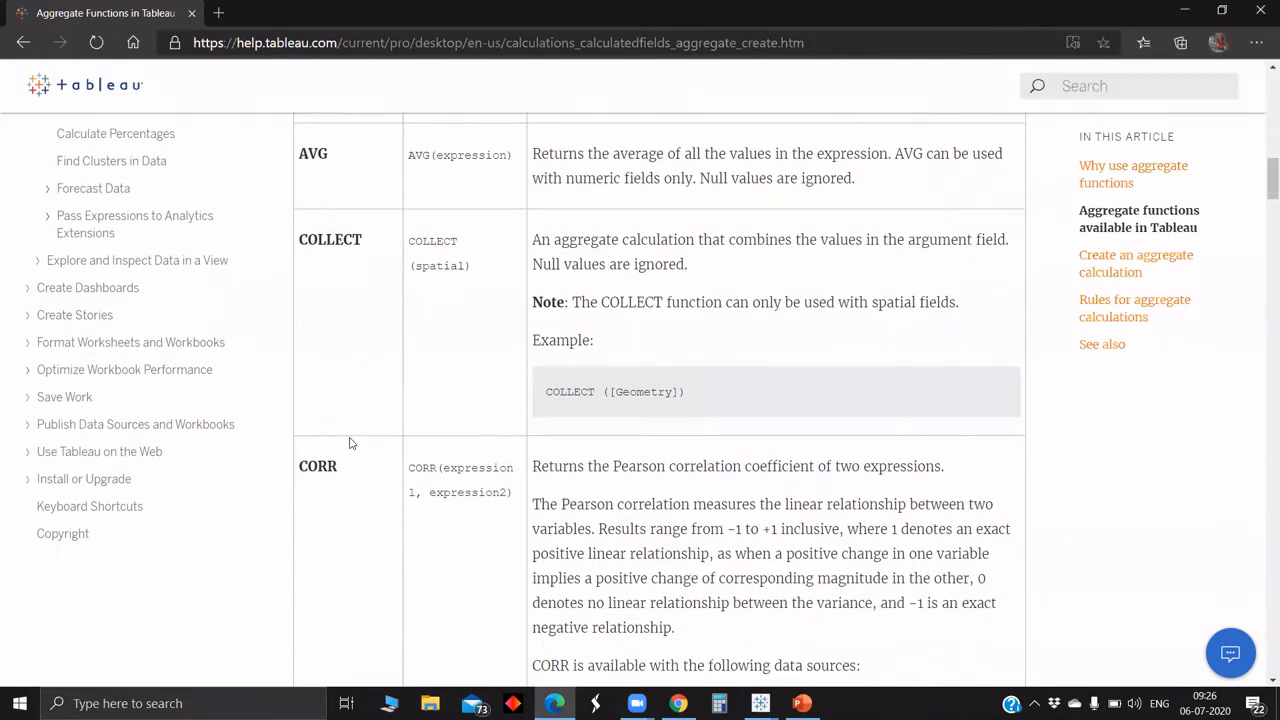
scroll(350, 443, down, 2)
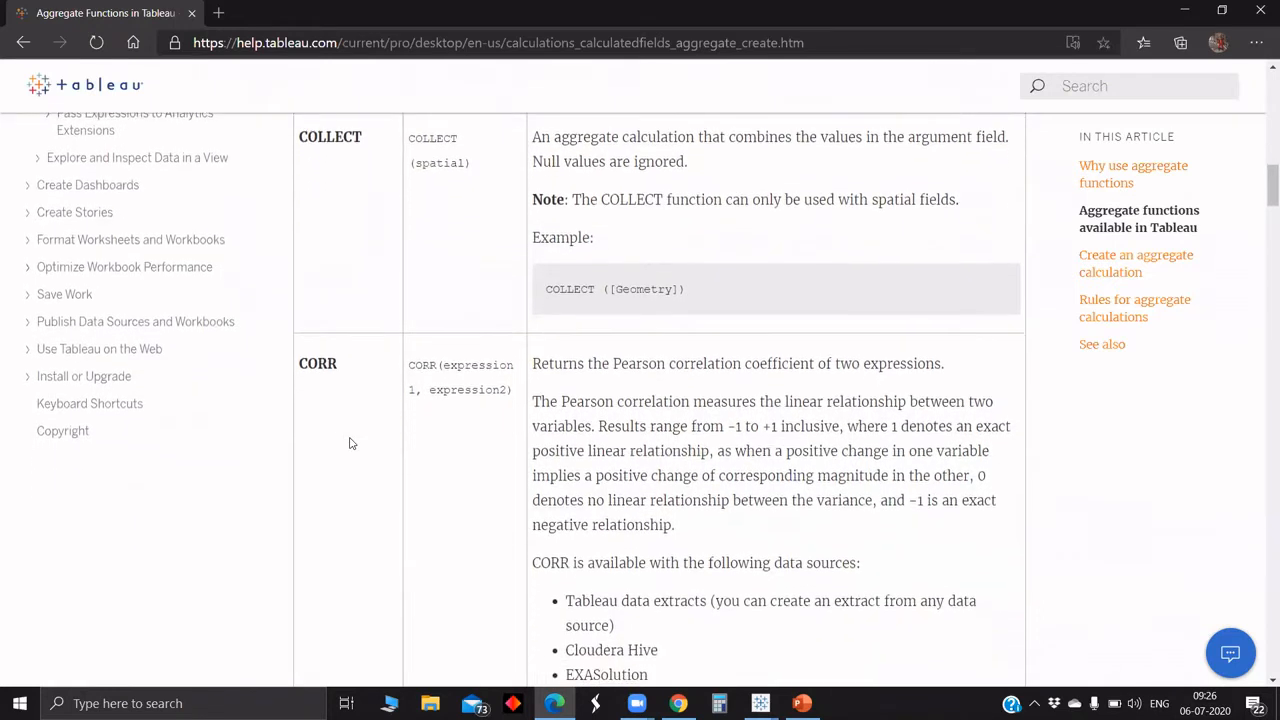
scroll(350, 443, down, 1)
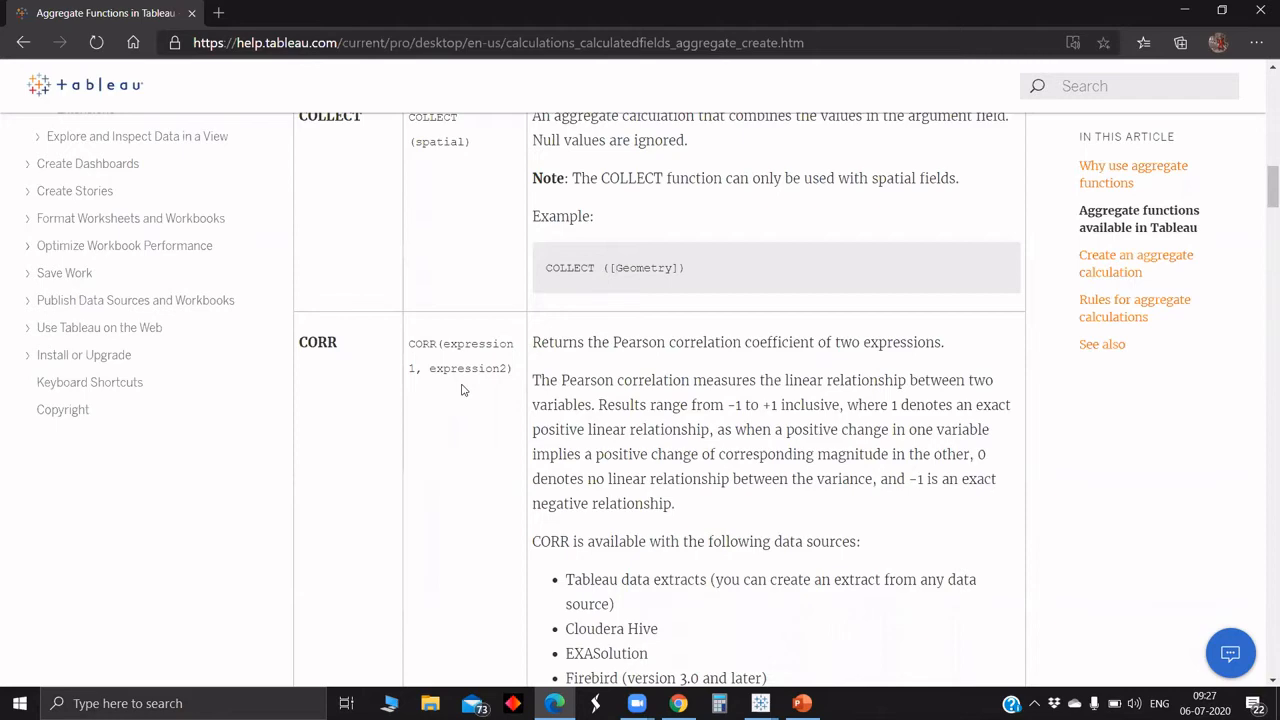
scroll(462, 390, down, 4)
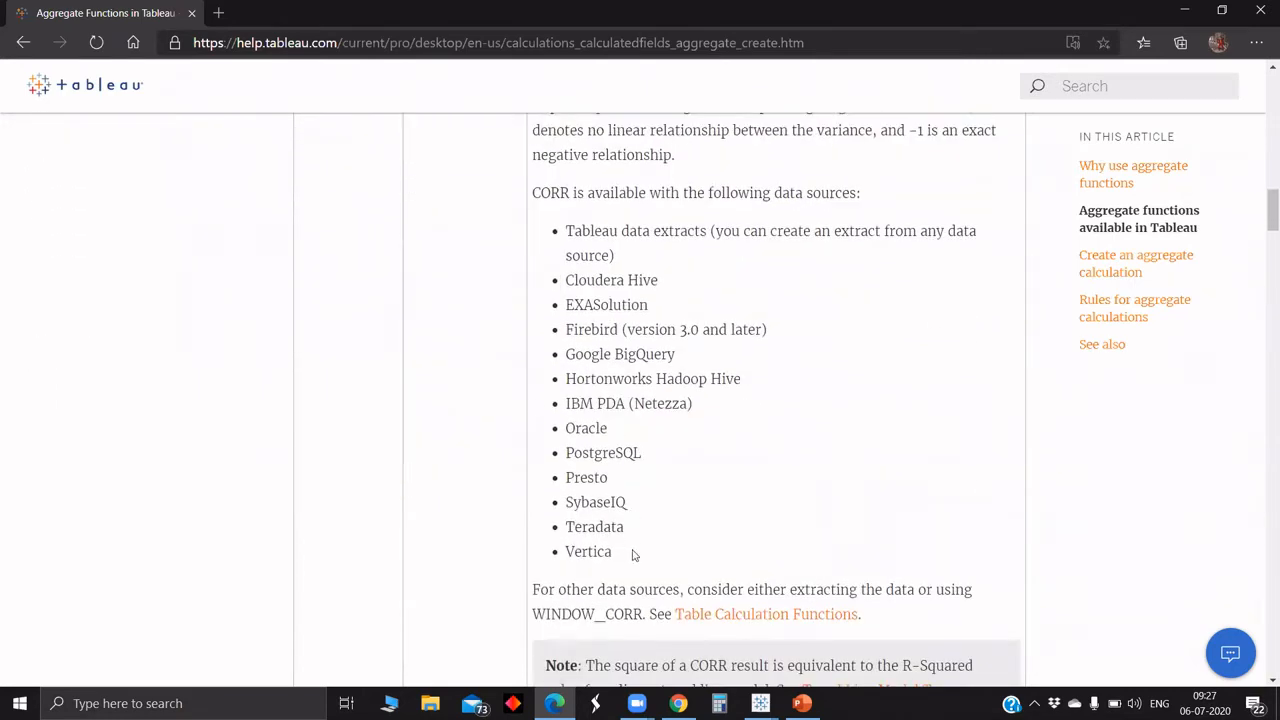
- Highlight the list of data sources that support CORR, review the rest of the CORR entry, and clear the highlight
drag(612, 552, 561, 219)
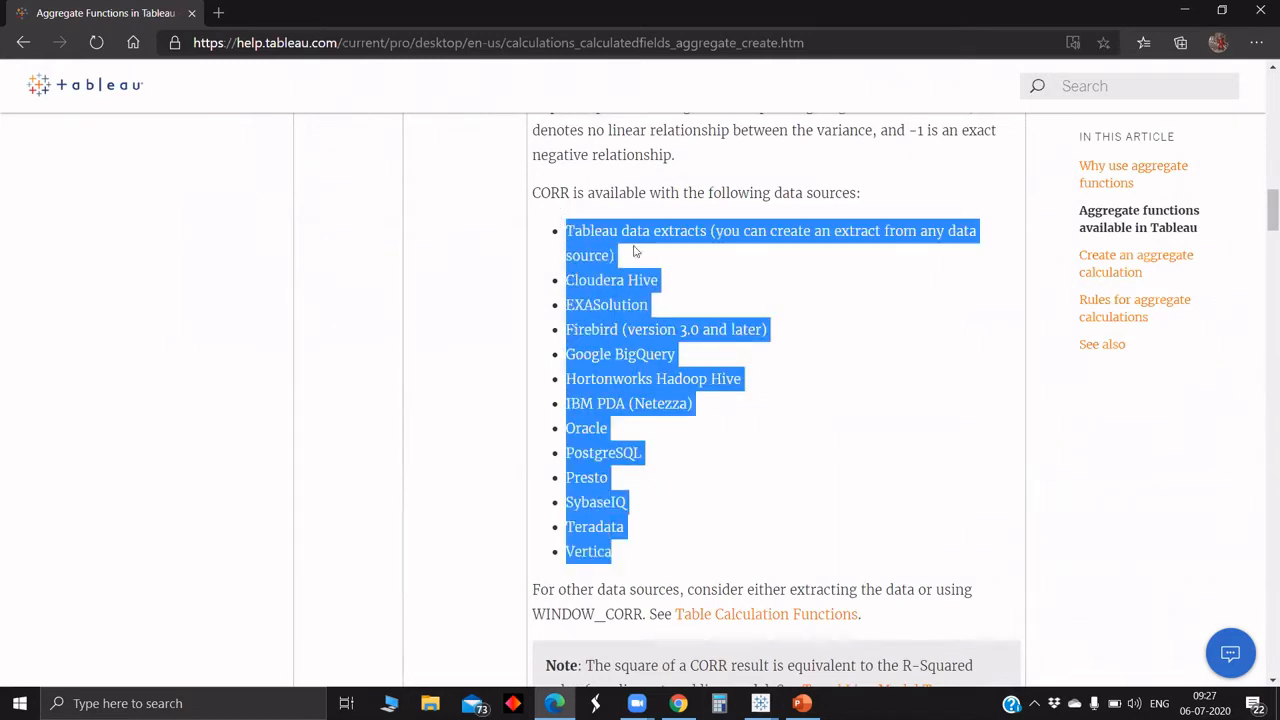
scroll(372, 437, up, 3)
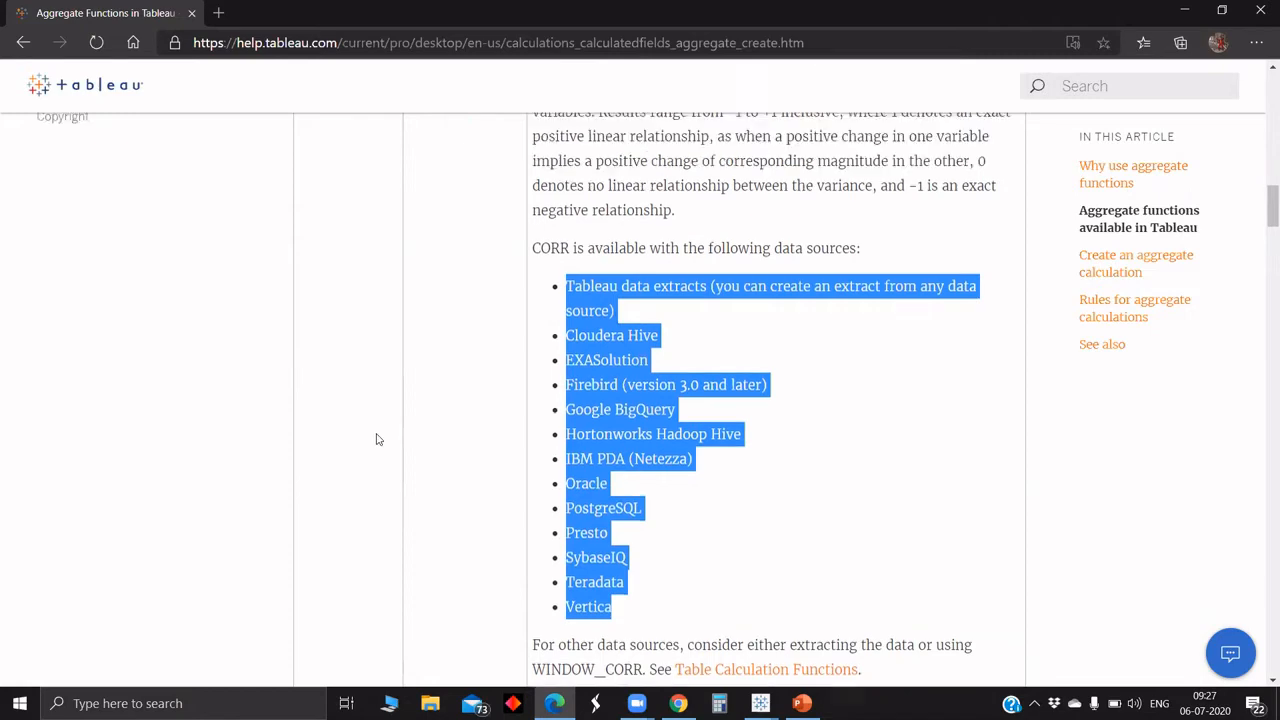
scroll(377, 439, down, 2)
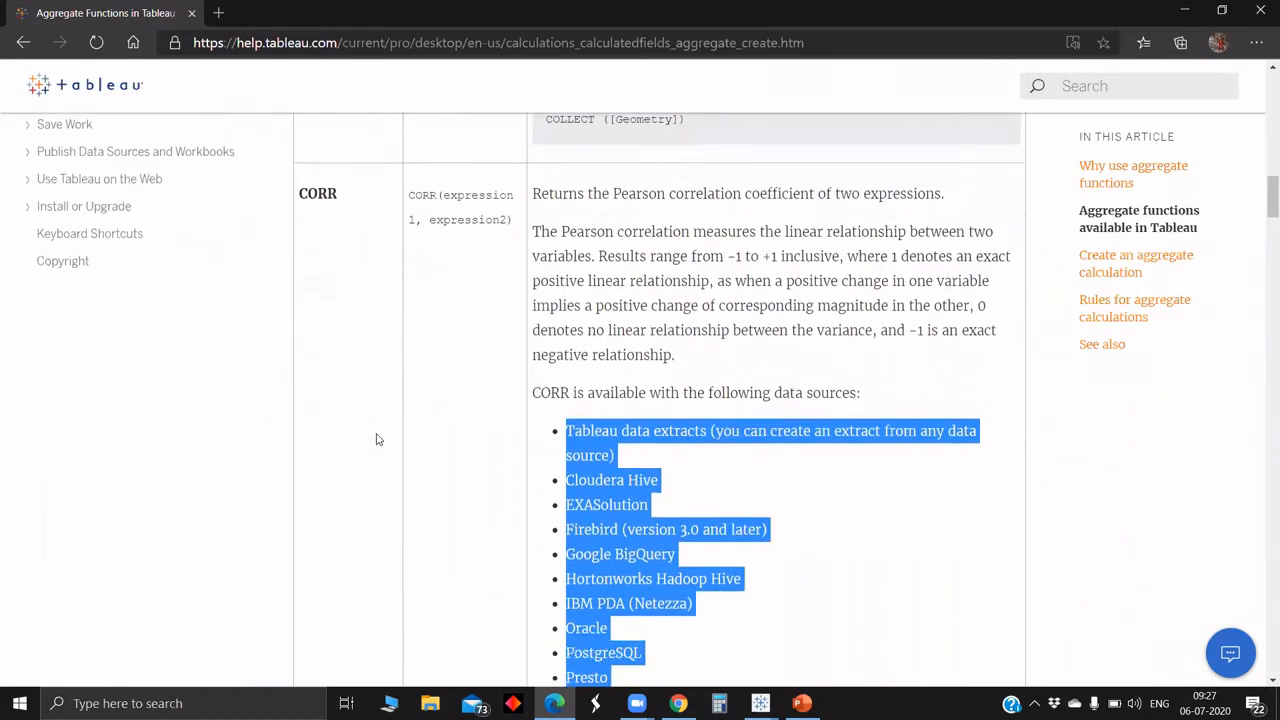
scroll(377, 439, down, 1)
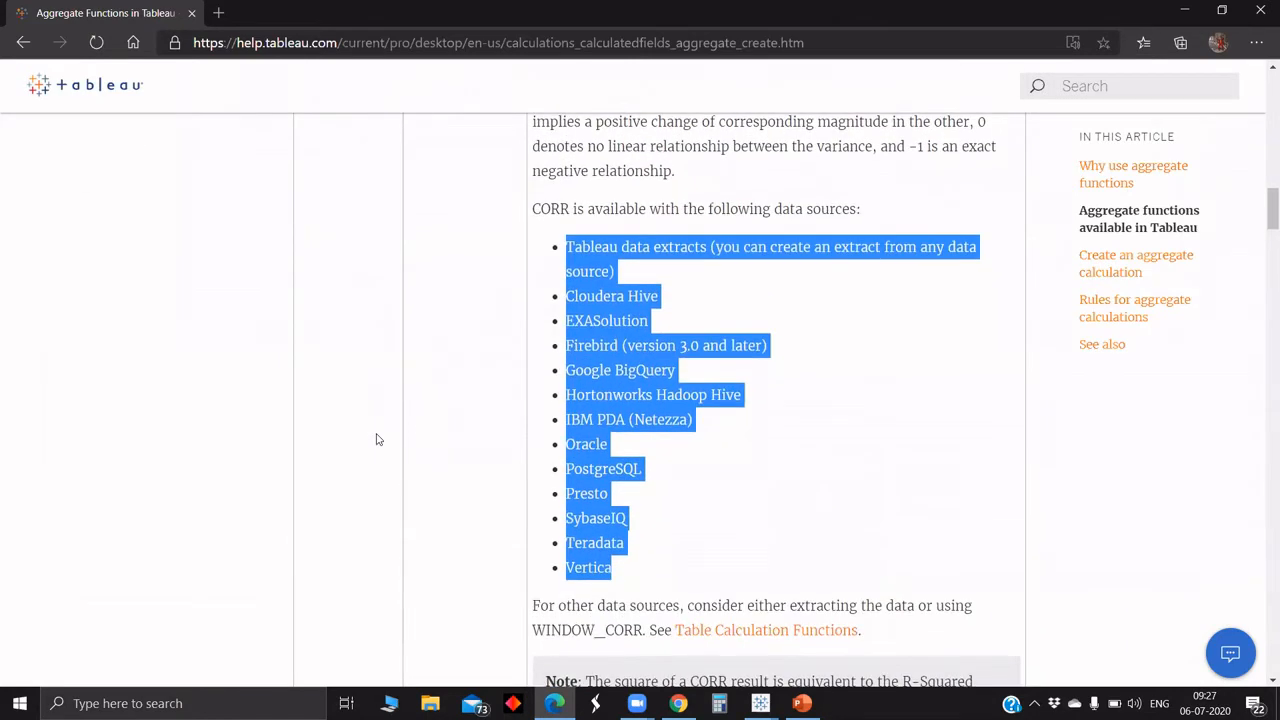
scroll(377, 439, down, 3)
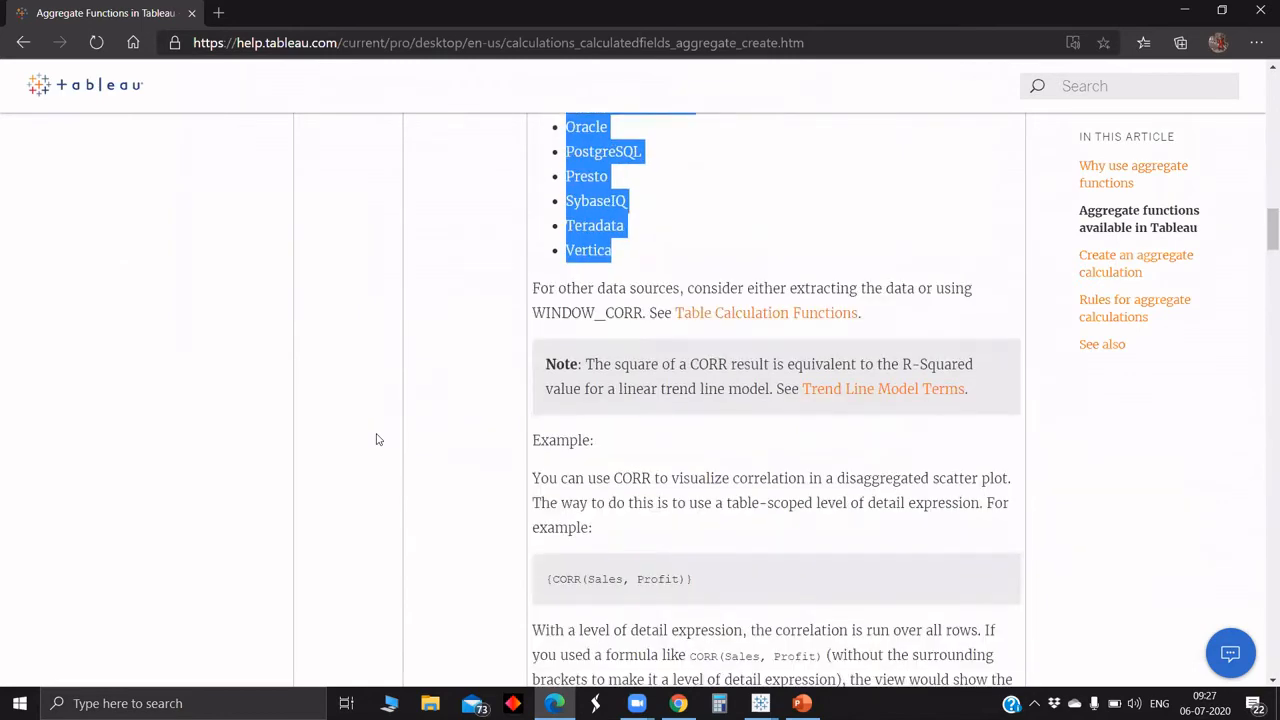
scroll(377, 439, down, 5)
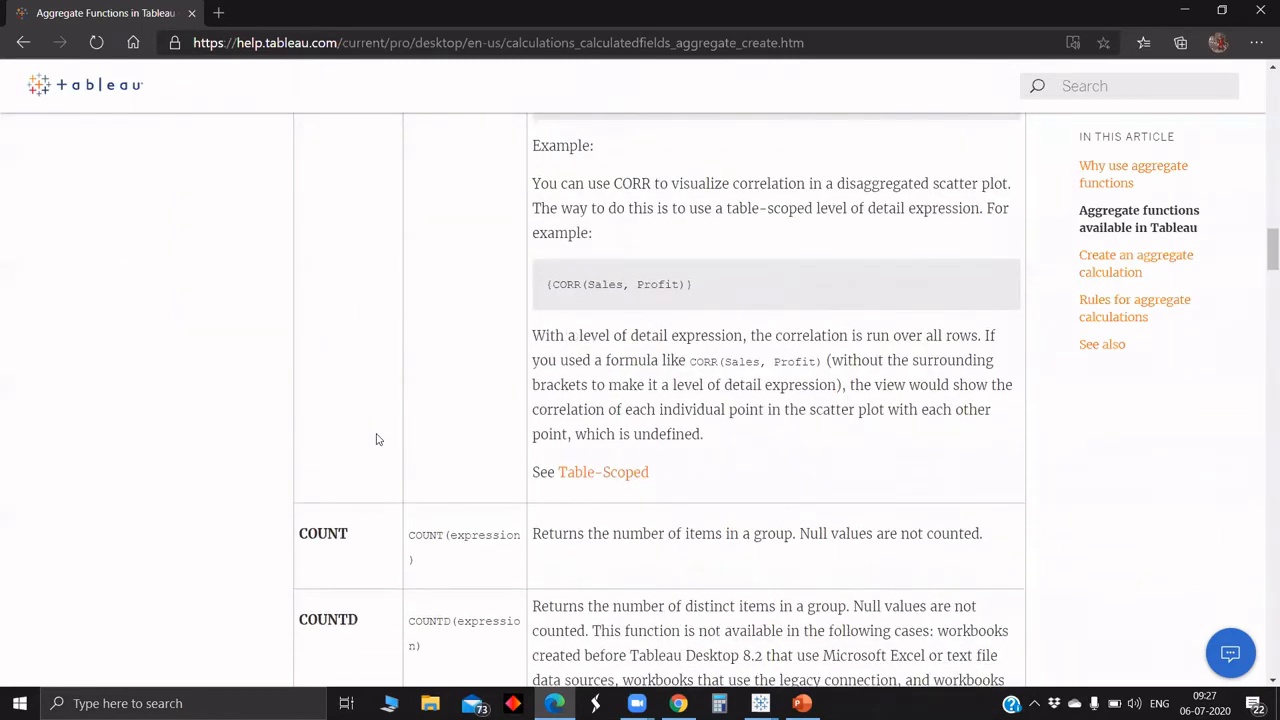
scroll(377, 439, up, 5)
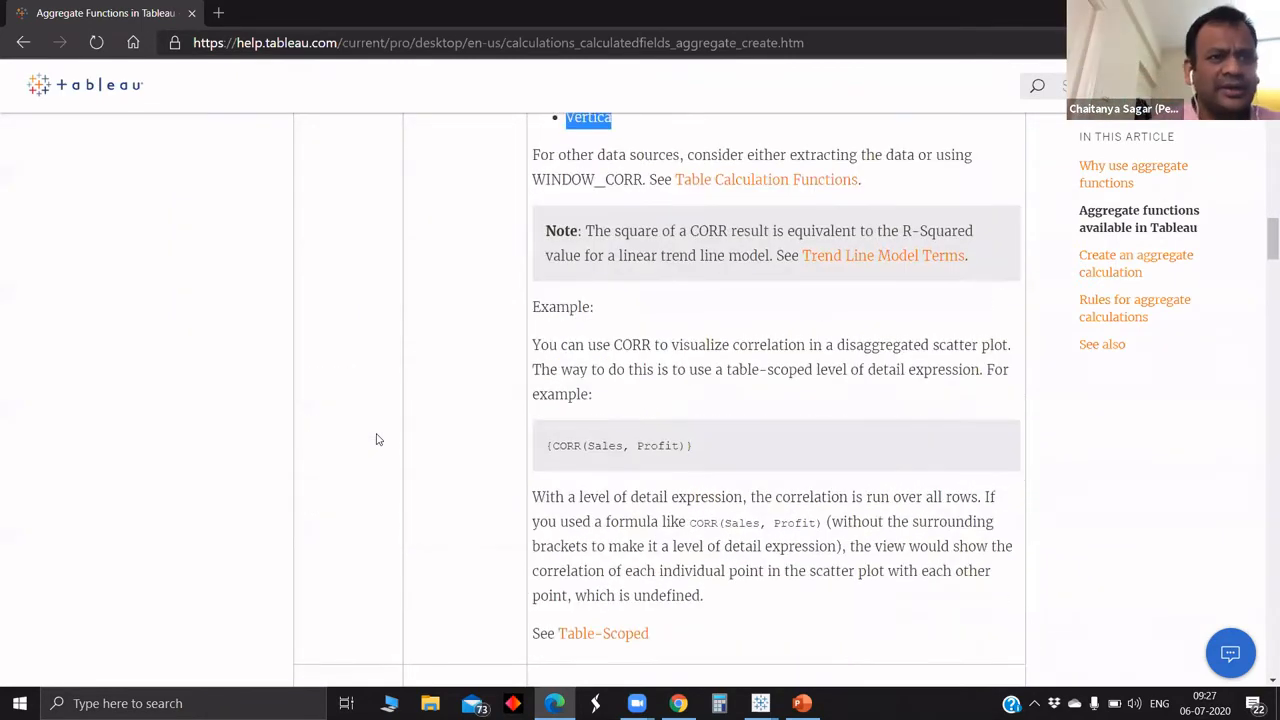
scroll(377, 439, up, 3)
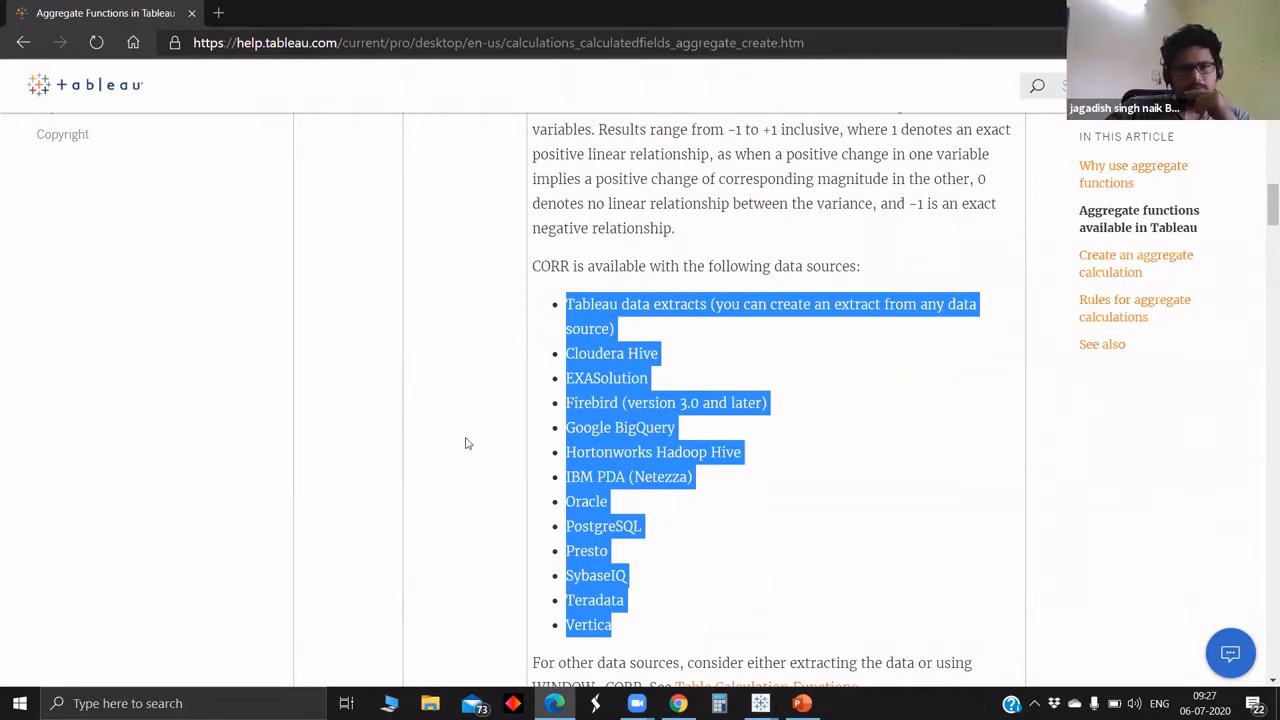
click(677, 531)
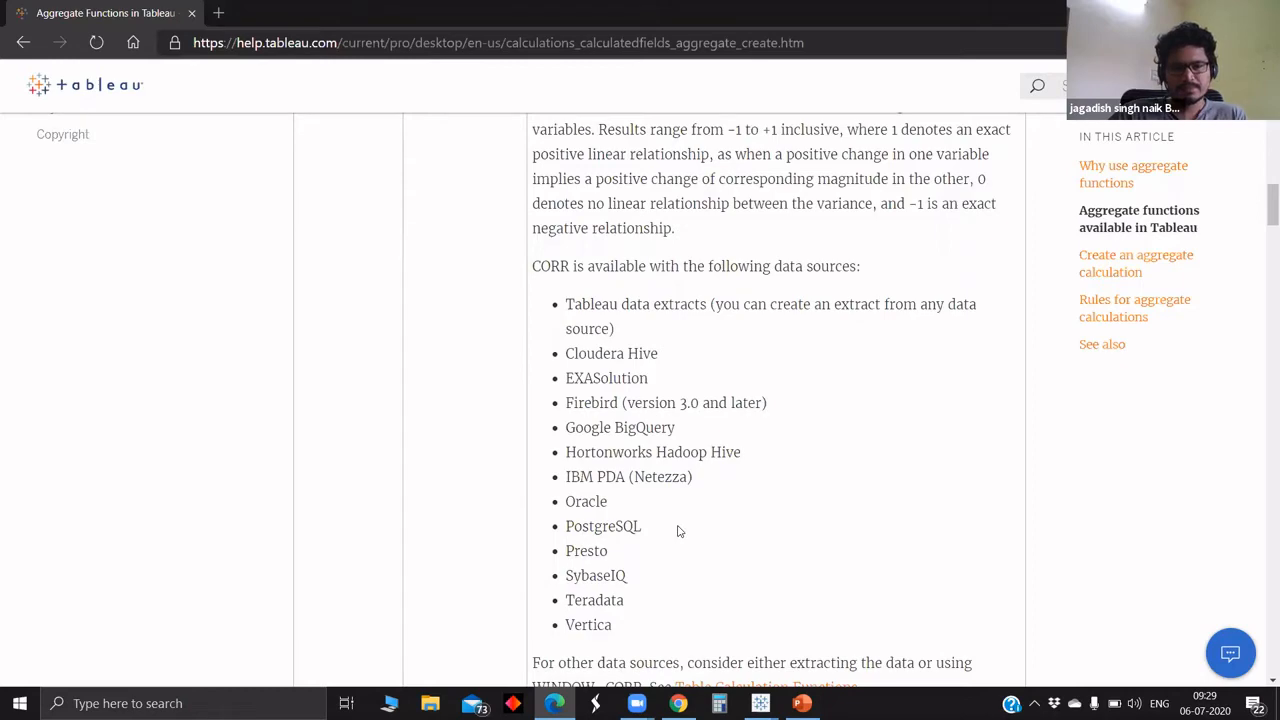
- Review the CORR note and level of detail example, and continue to the COUNT and COUNTD entries
scroll(678, 531, down, 2)
scroll(678, 531, down, 5)
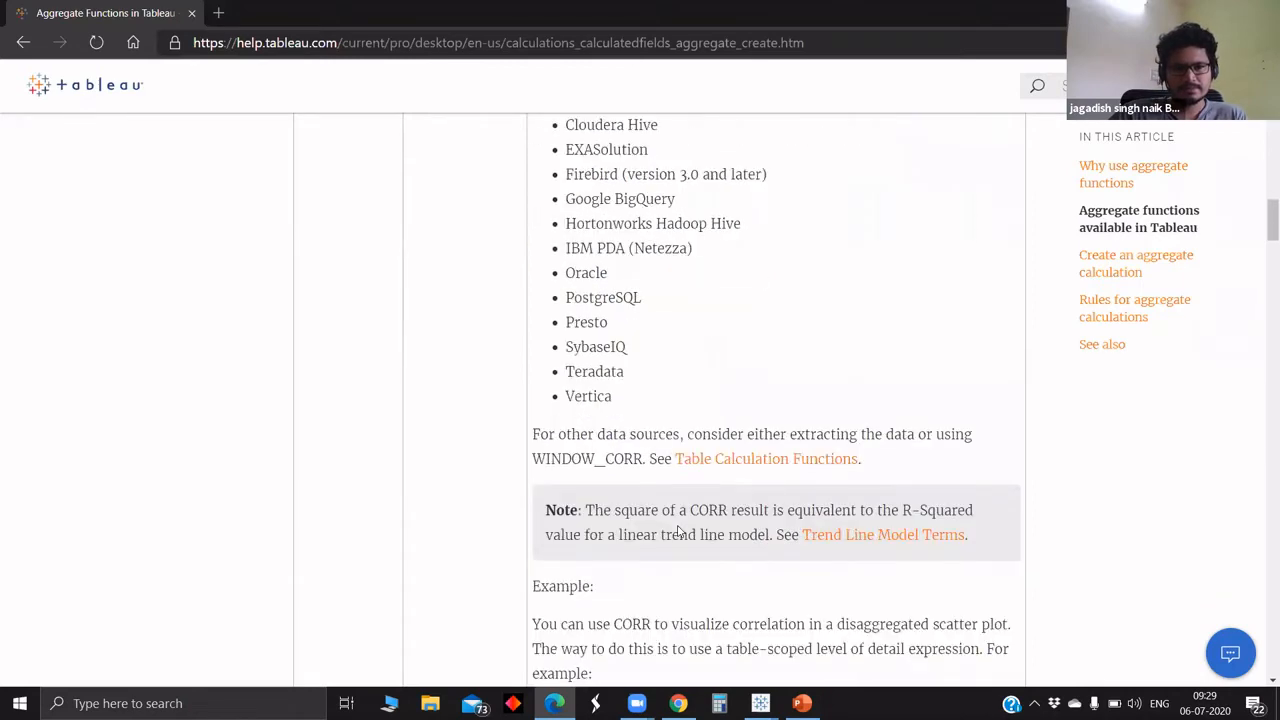
scroll(678, 527, down, 4)
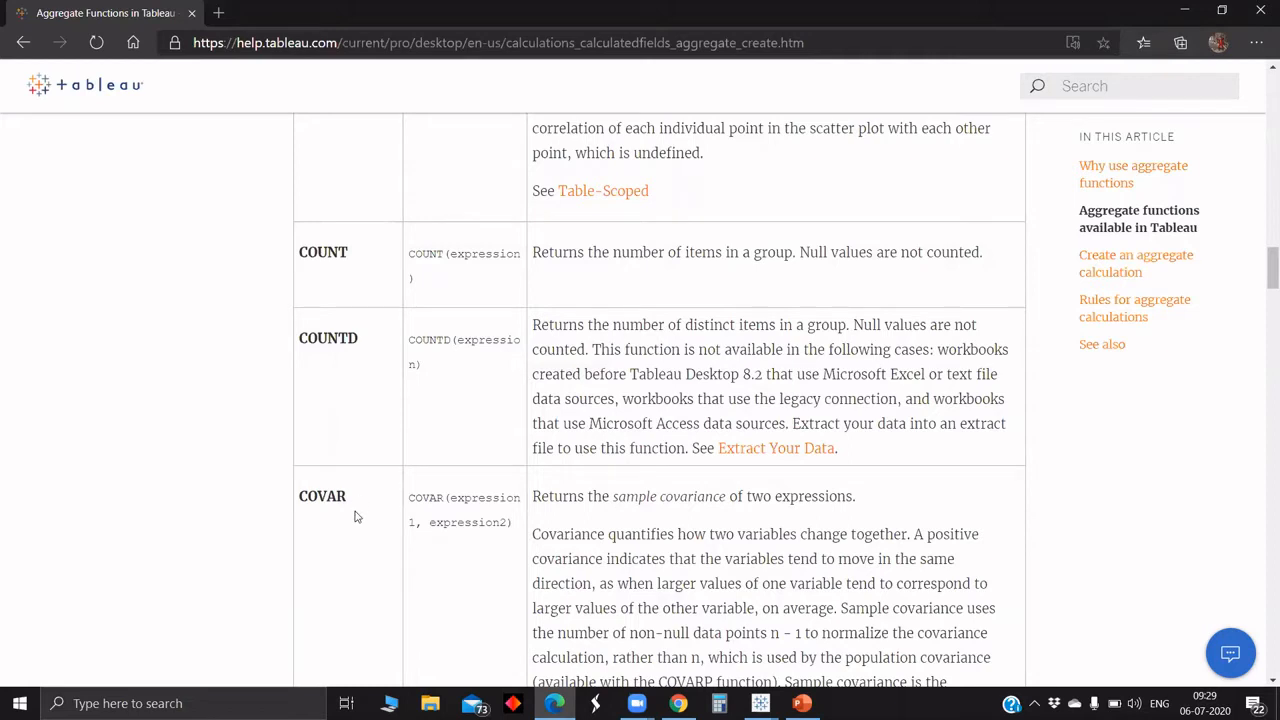
- Read the COVAR entry, covering the sample covariance definition, supported data sources, note and Sales and Profit example
scroll(355, 515, down, 2)
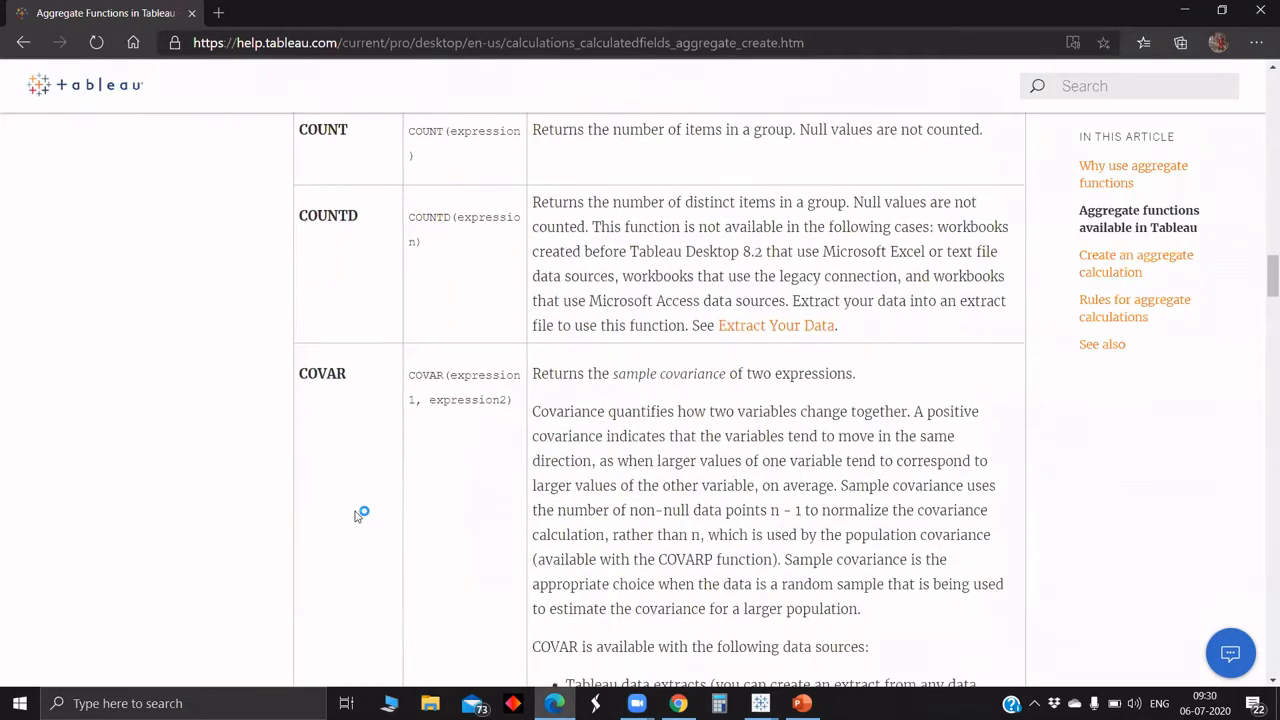
scroll(355, 515, down, 1)
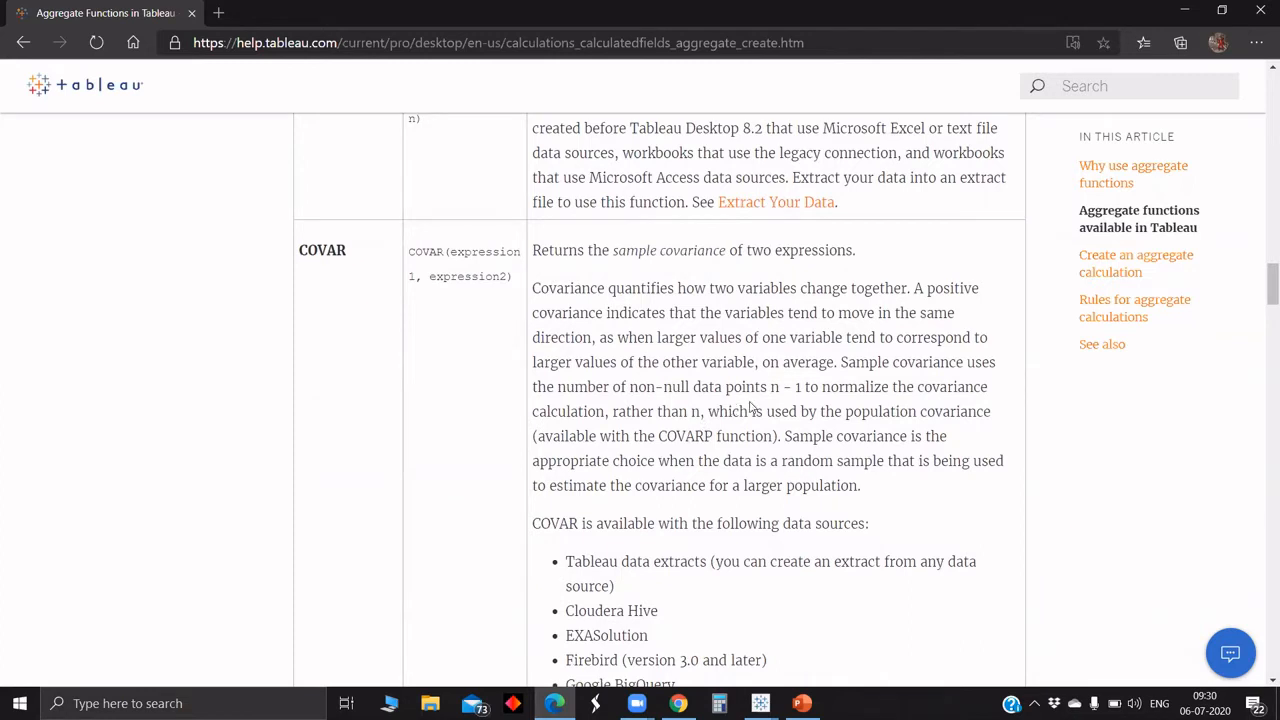
scroll(752, 408, down, 1)
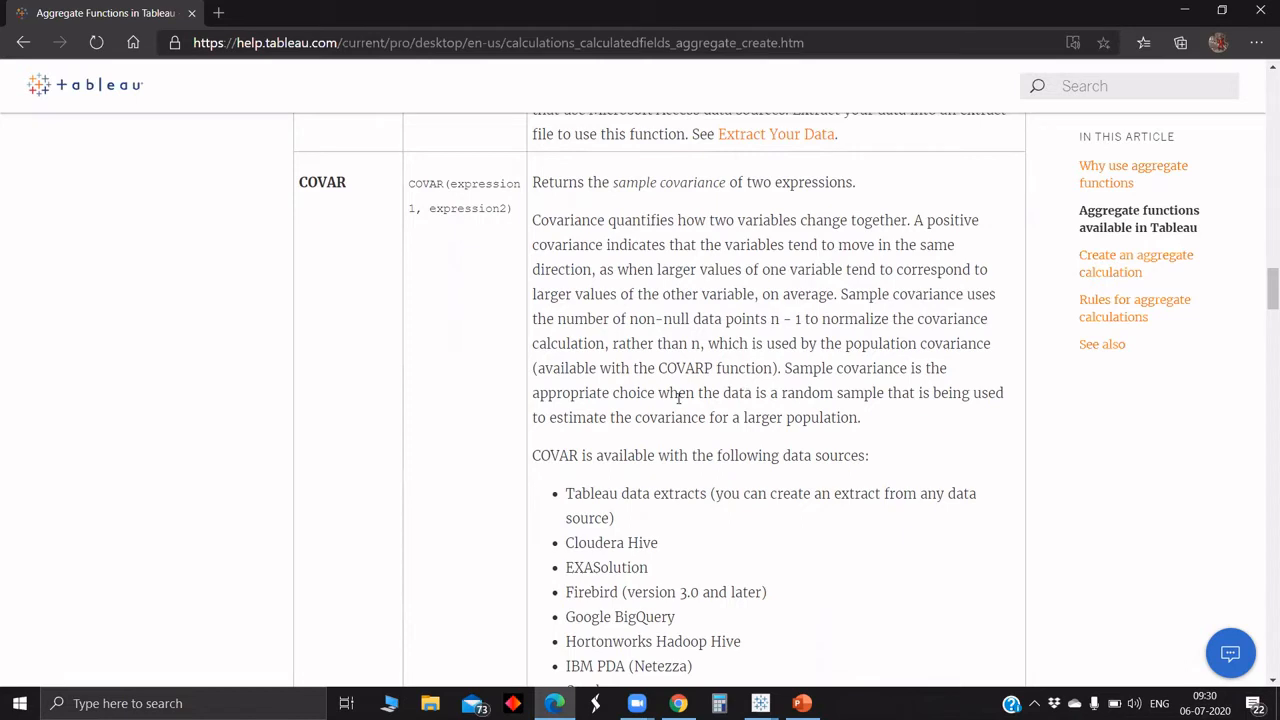
scroll(678, 398, down, 1)
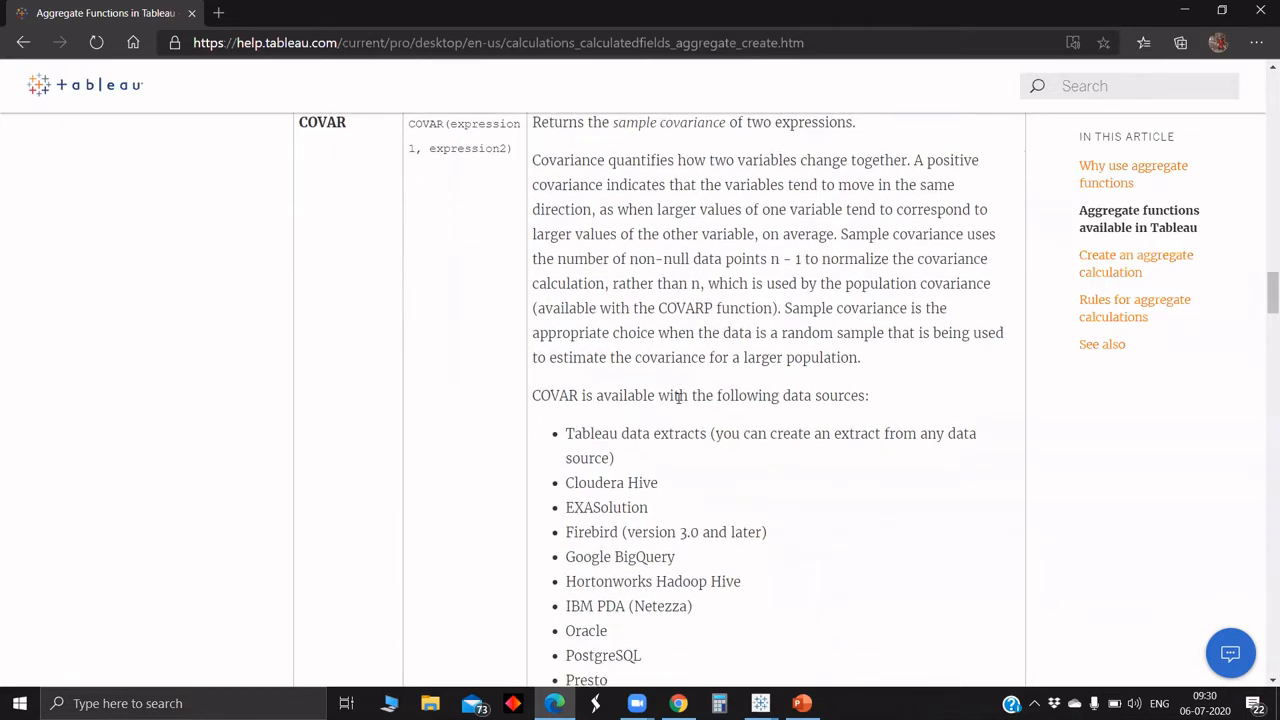
scroll(678, 398, down, 3)
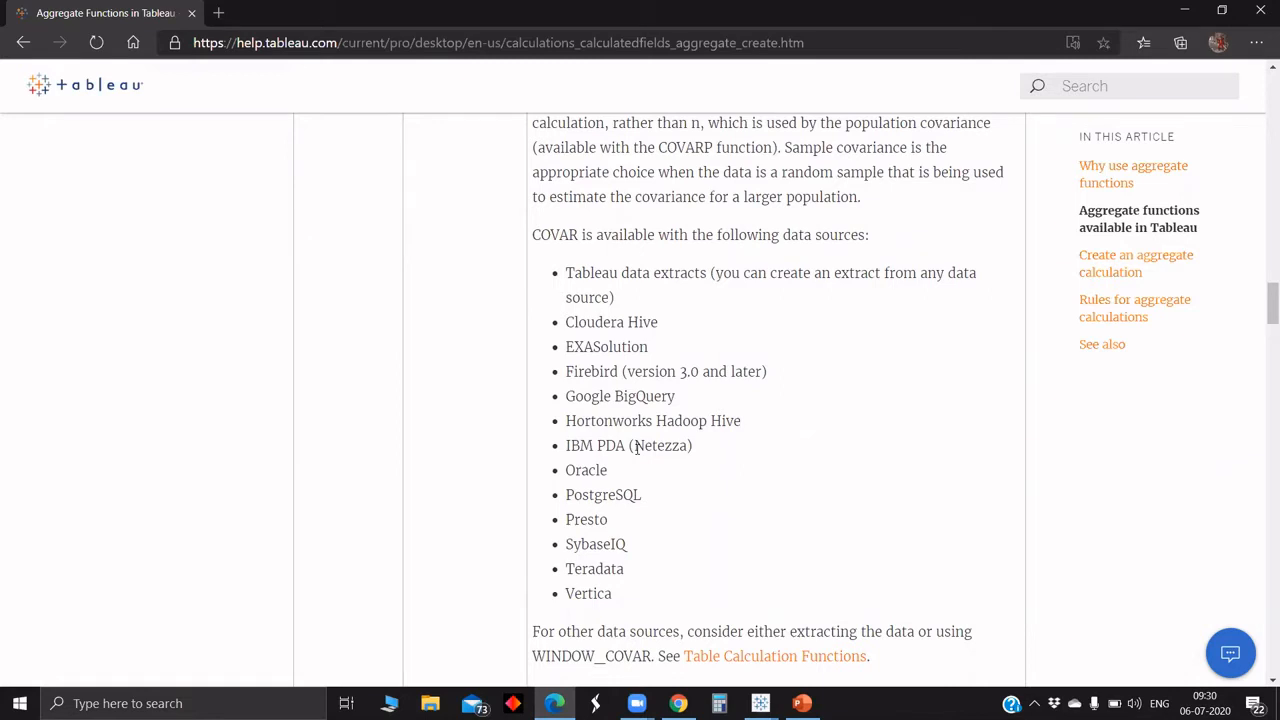
scroll(636, 448, up, 2)
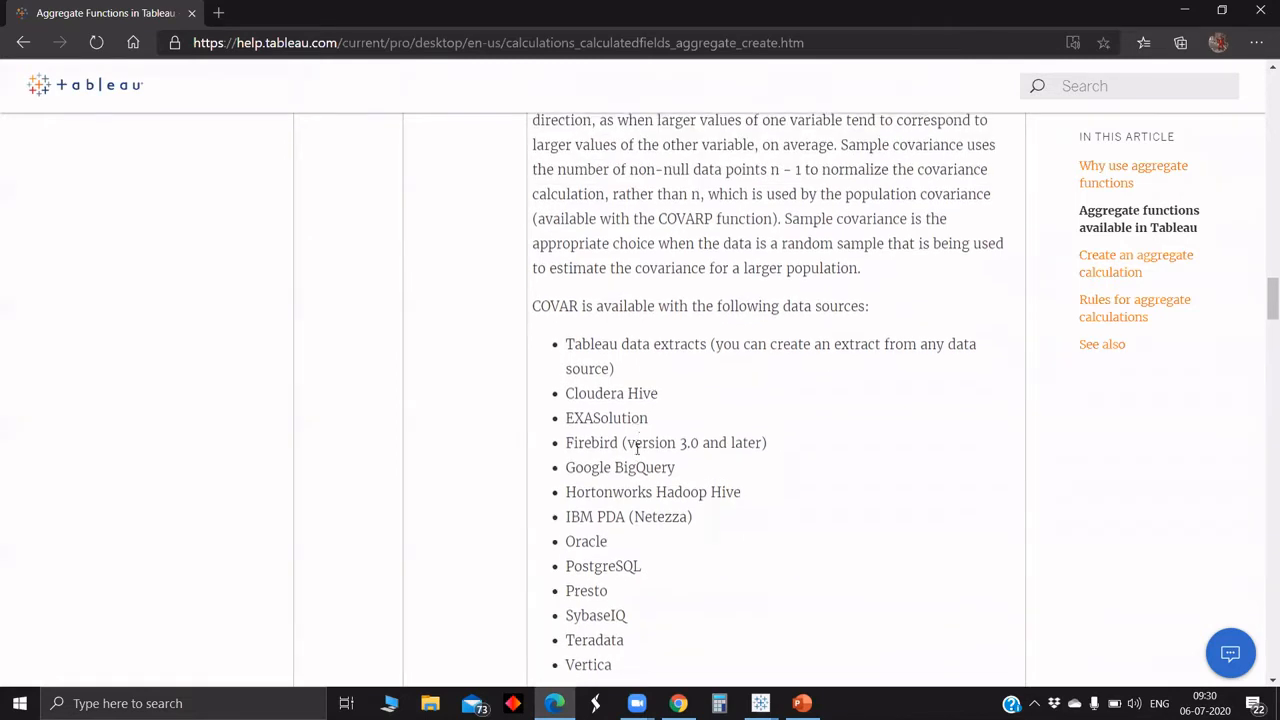
scroll(636, 449, down, 2)
scroll(636, 450, down, 1)
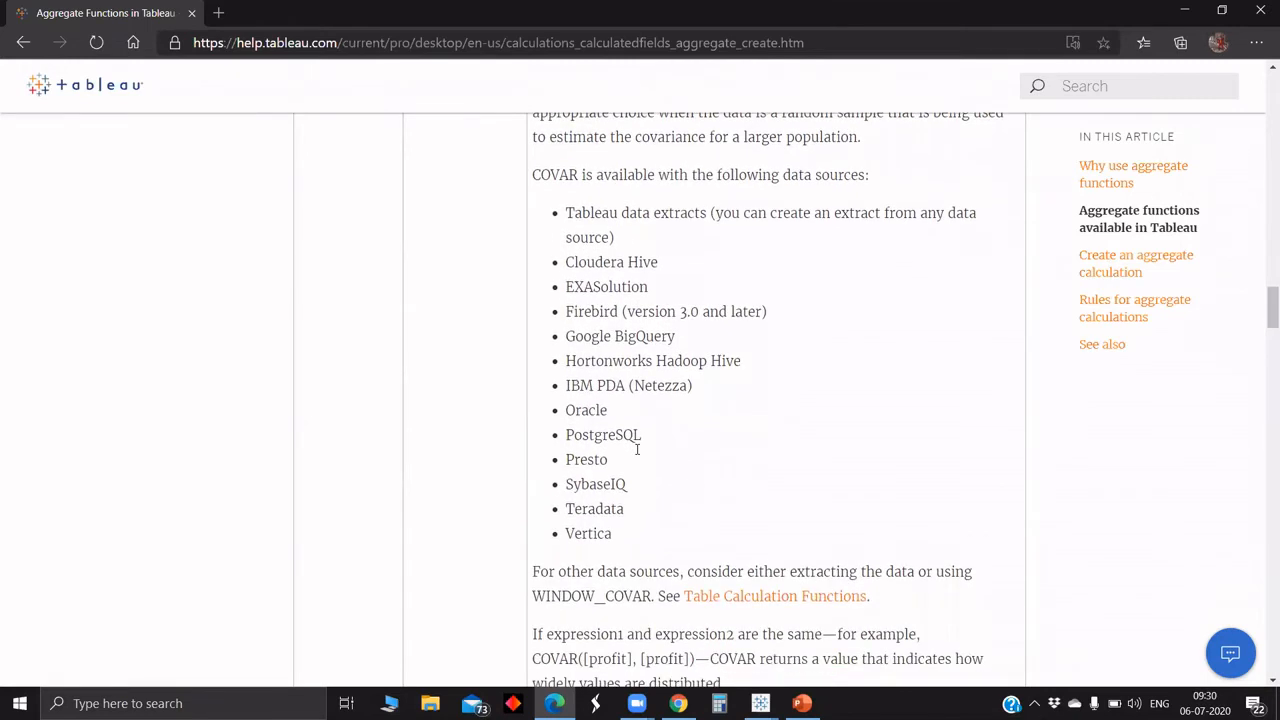
scroll(636, 450, down, 3)
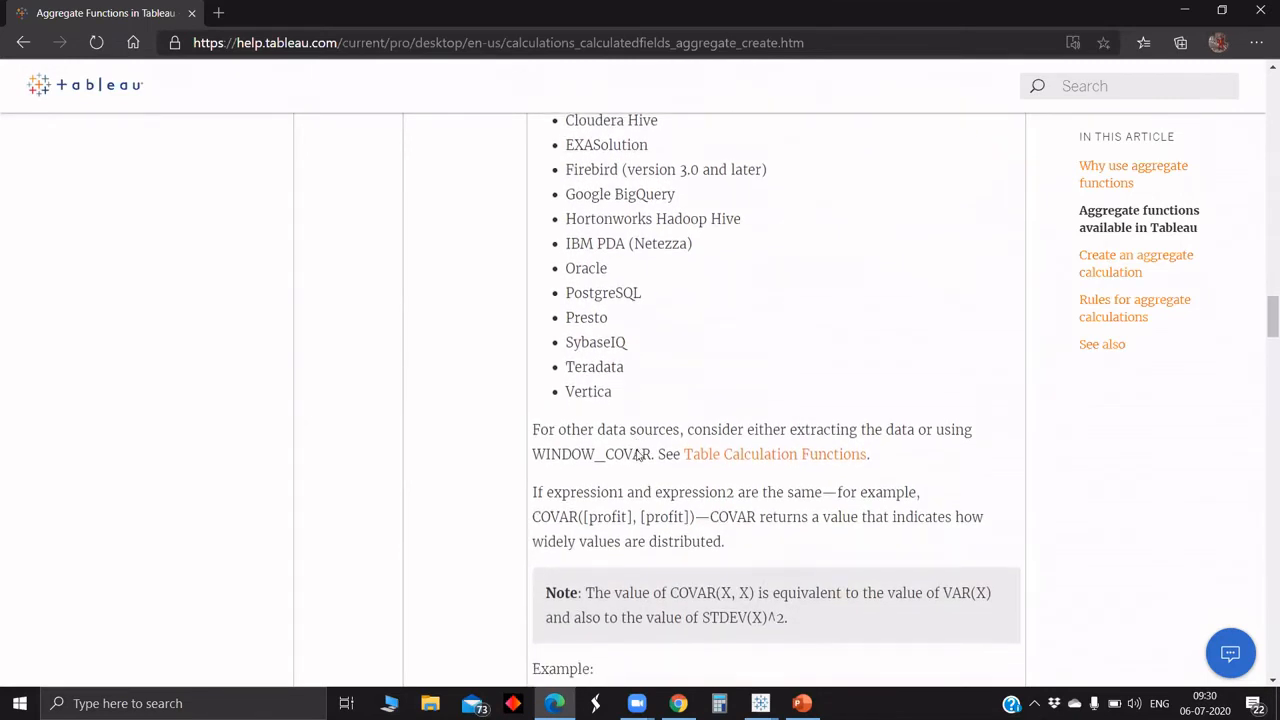
scroll(636, 450, down, 2)
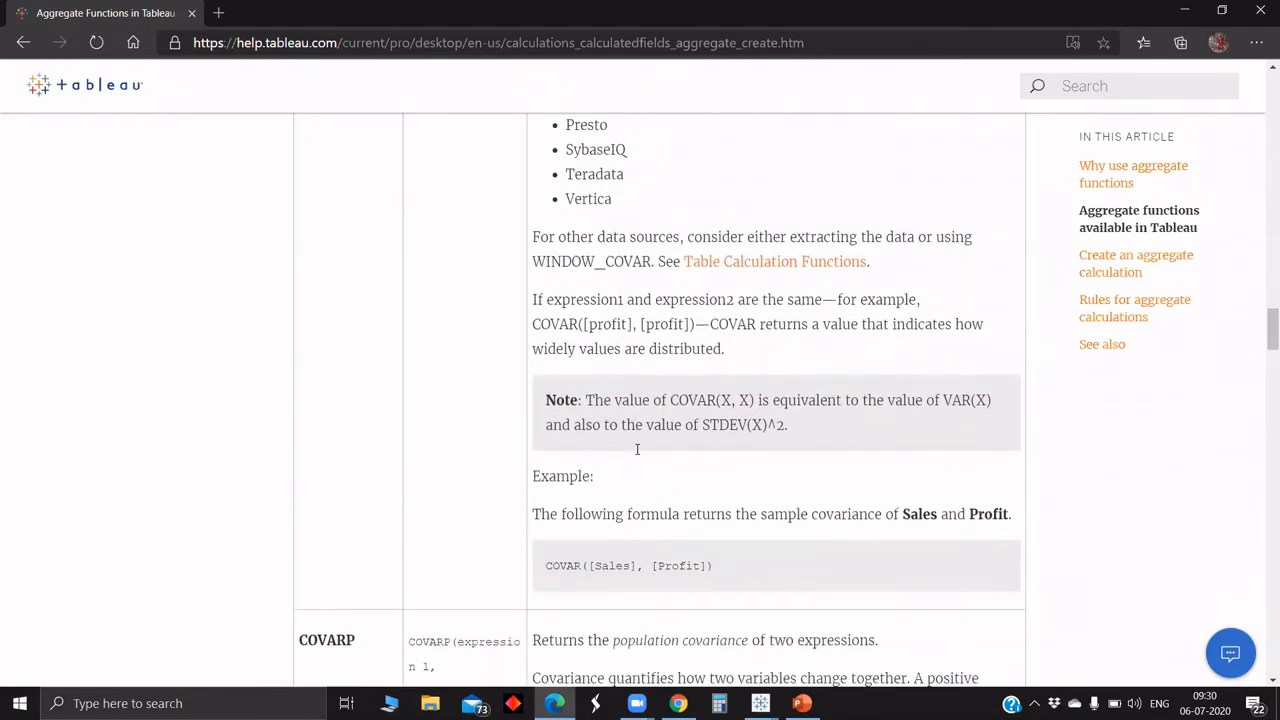
scroll(636, 450, down, 2)
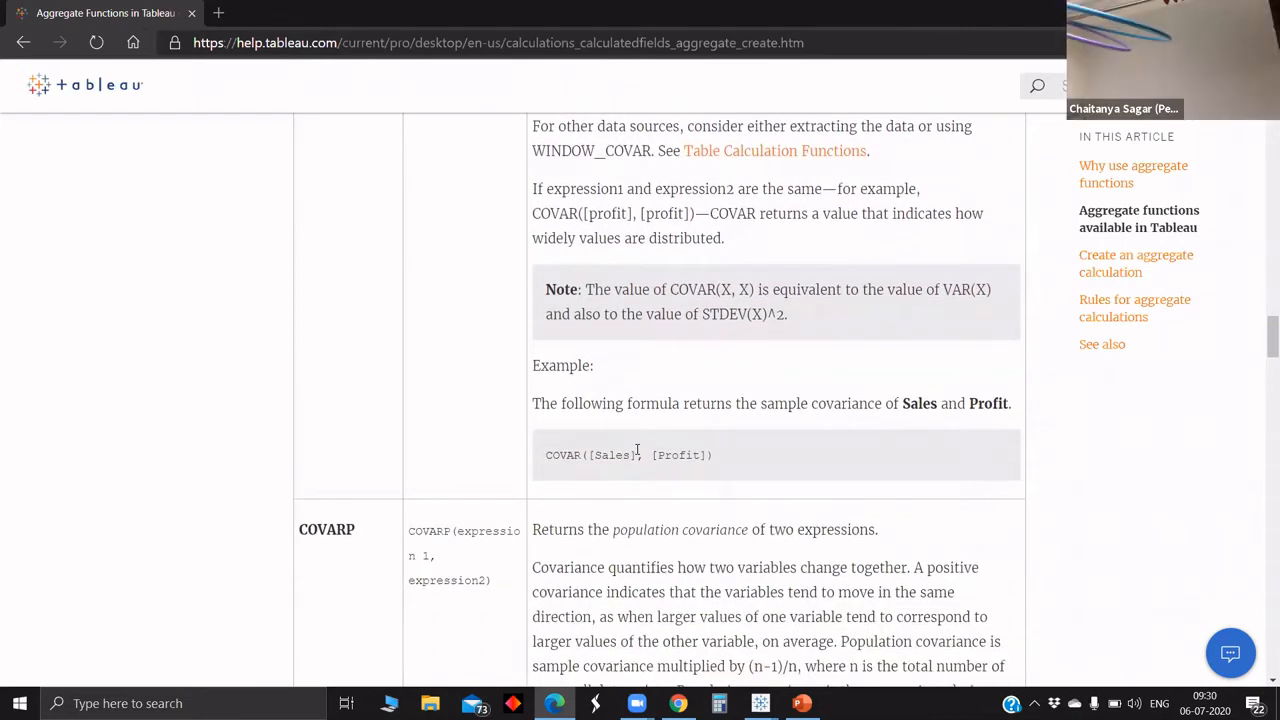
- Read the COVARP entry, covering the population covariance definition and the data sources that support it
scroll(636, 450, down, 2)
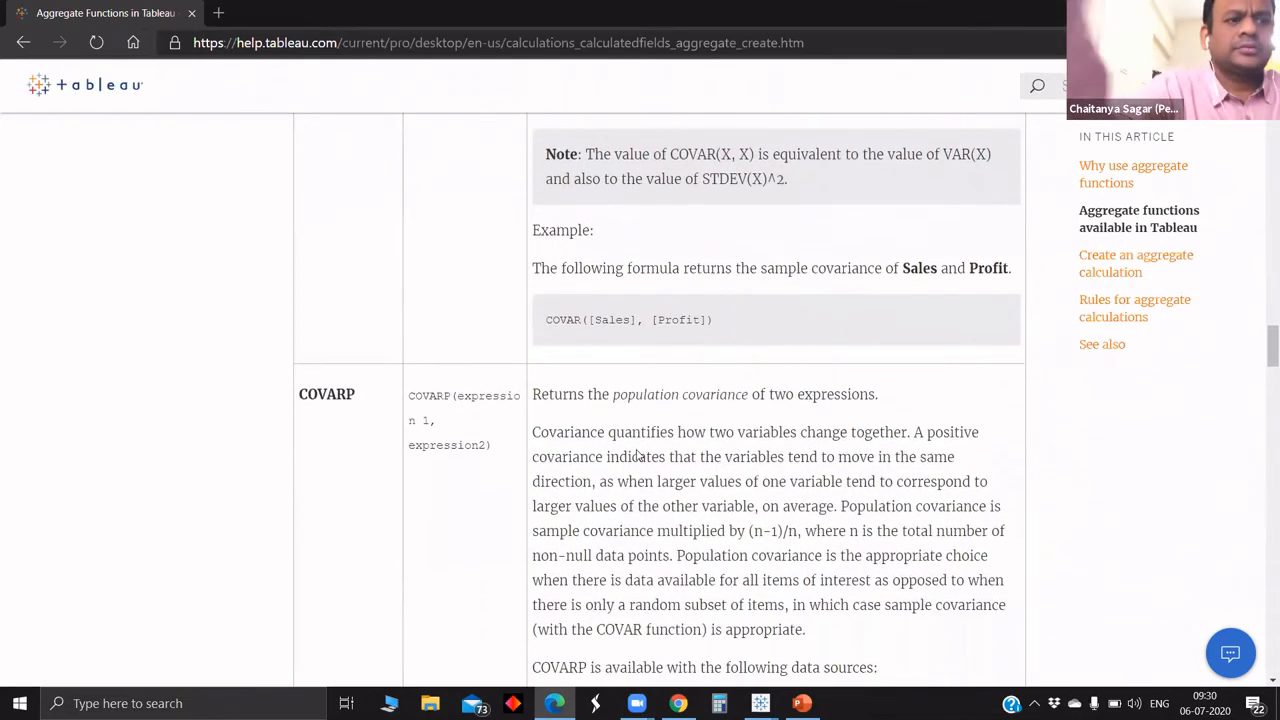
scroll(636, 455, down, 2)
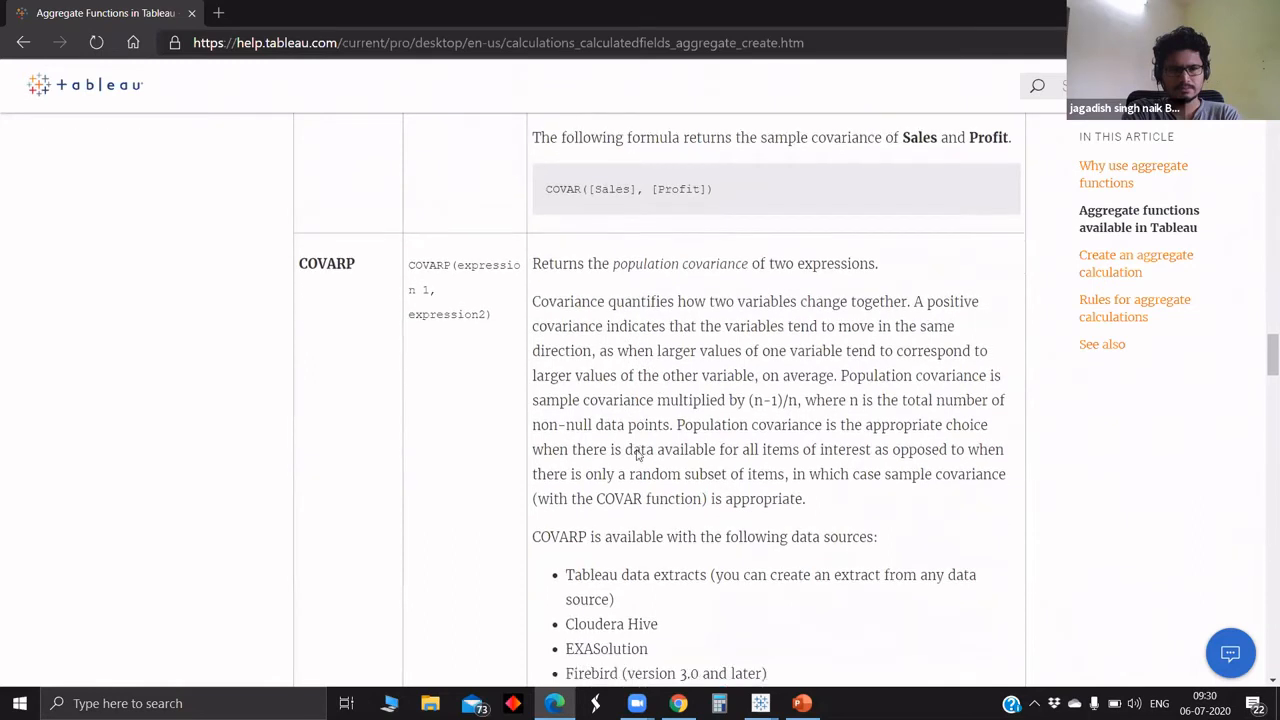
scroll(636, 455, down, 1)
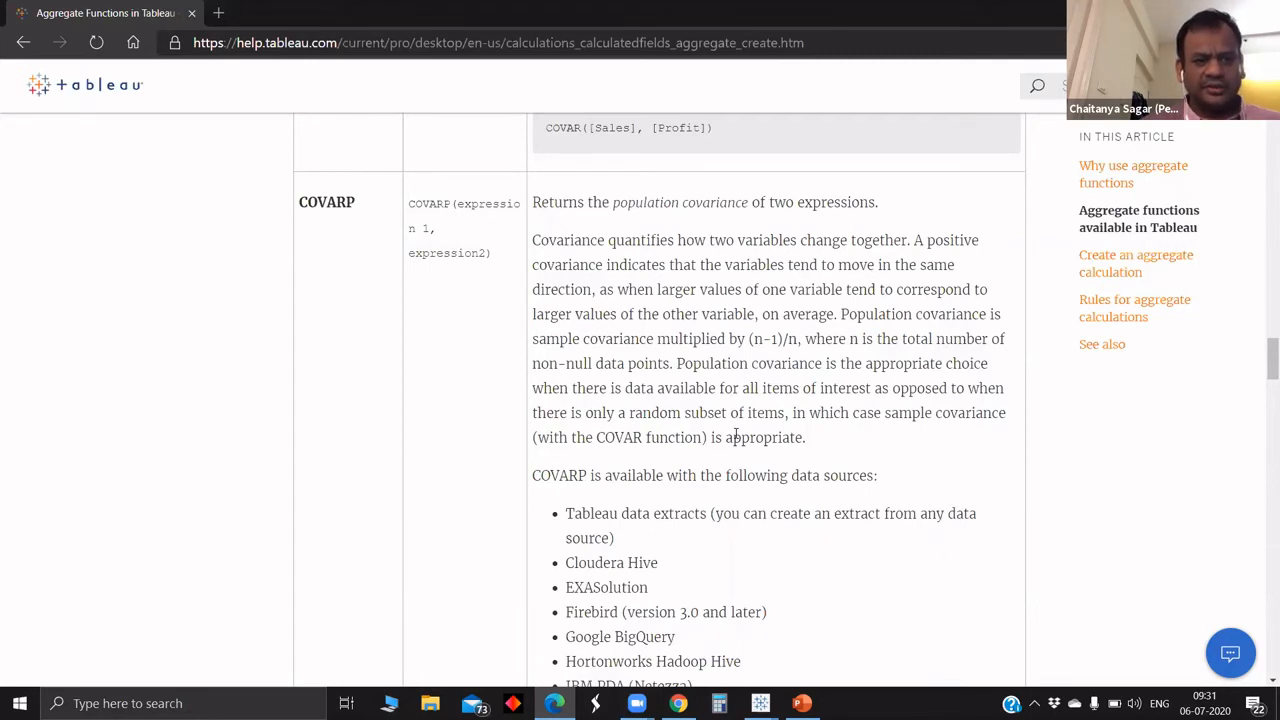
scroll(736, 435, up, 1)
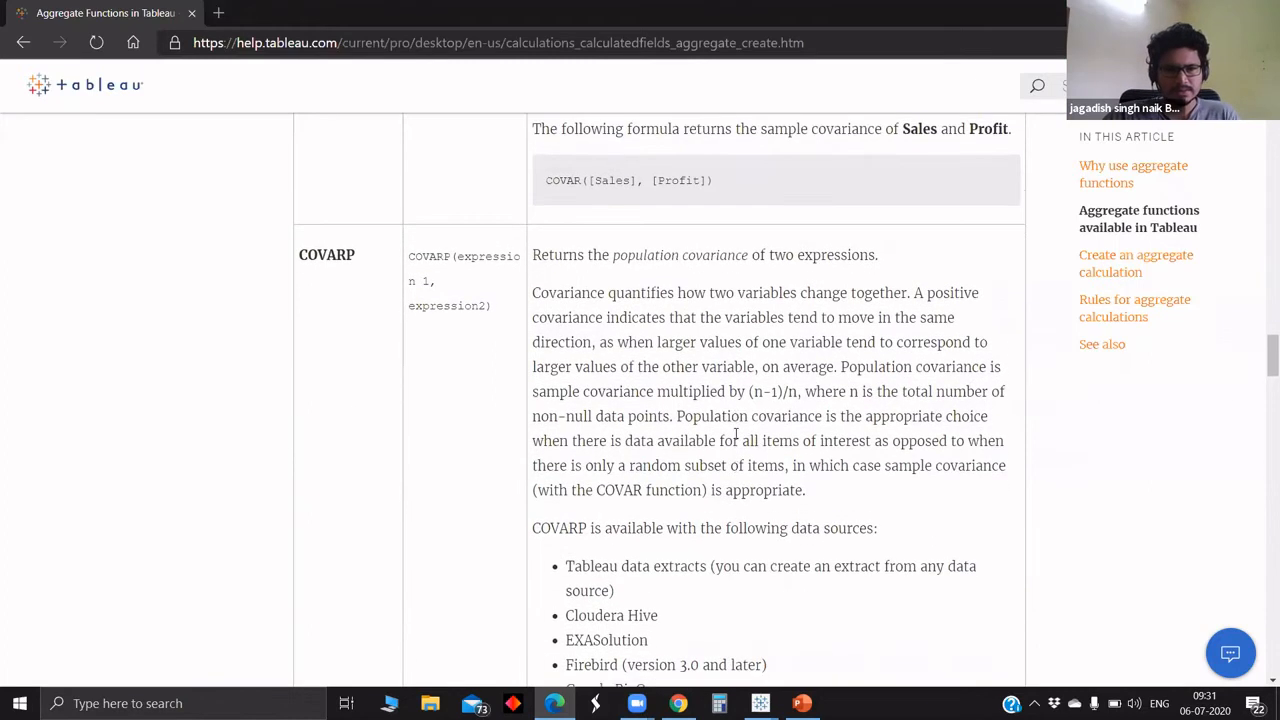
scroll(736, 435, down, 1)
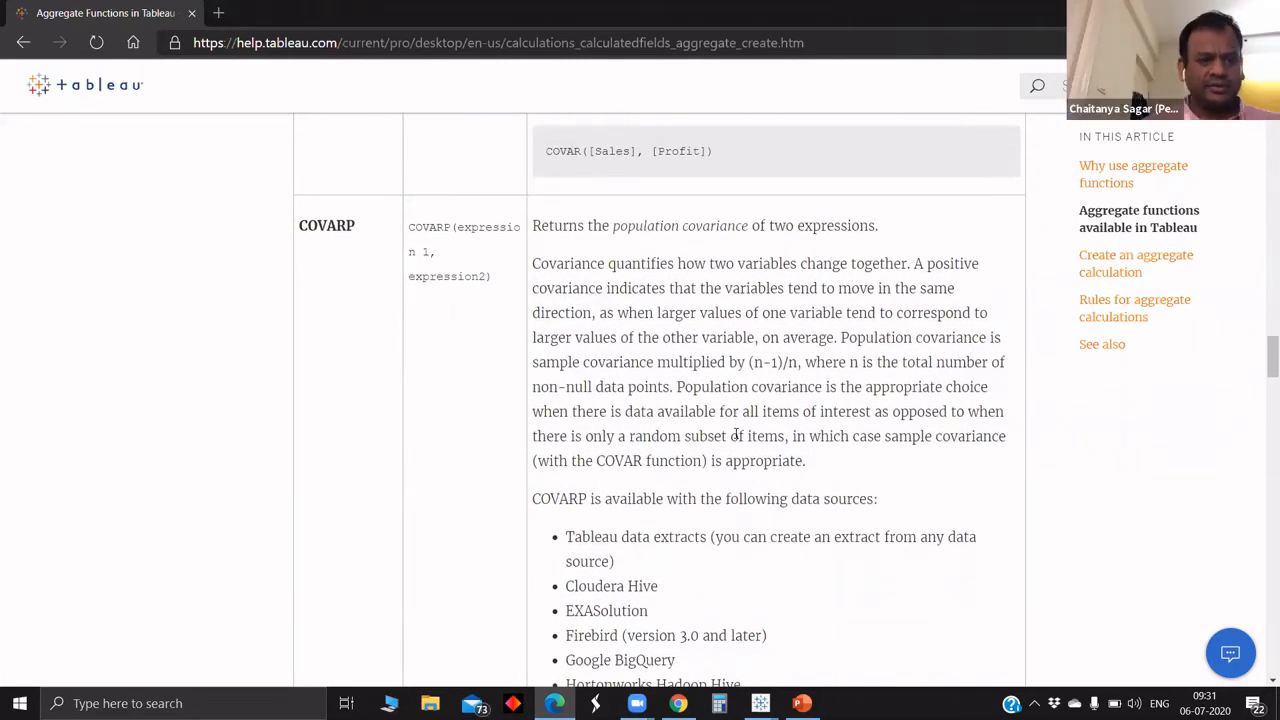
scroll(785, 388, down, 1)
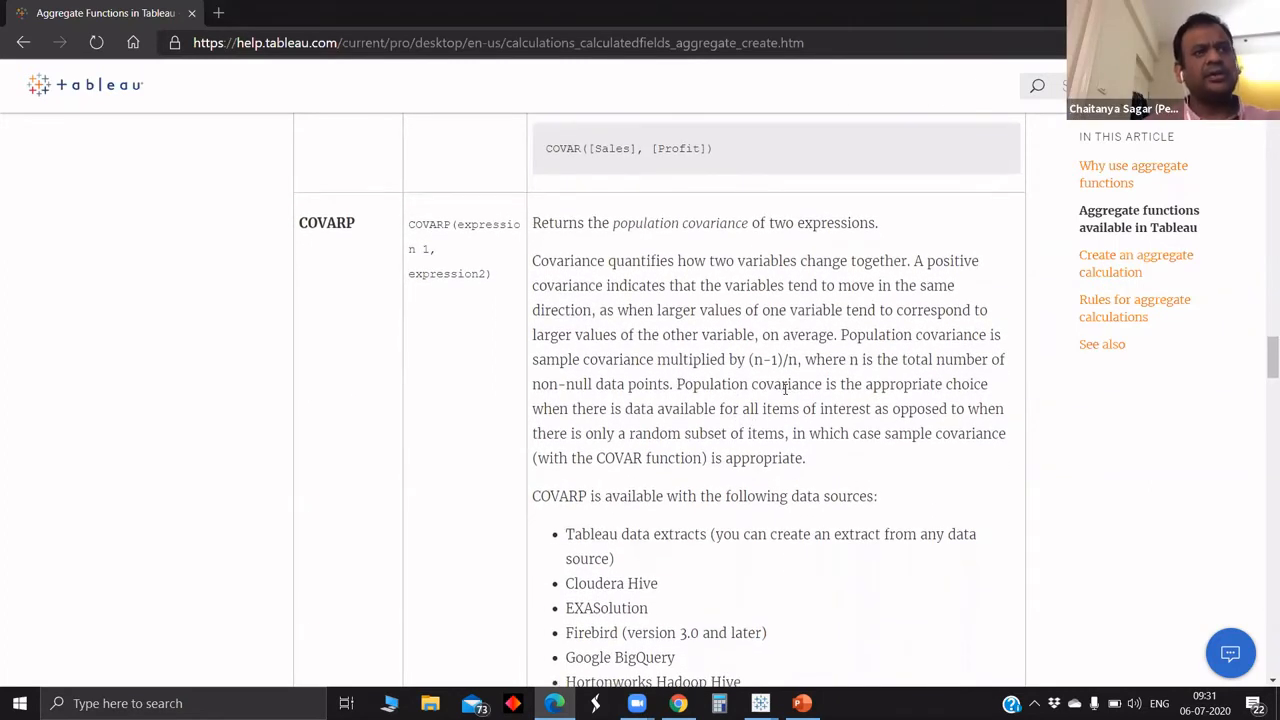
scroll(785, 388, down, 4)
scroll(786, 392, up, 1)
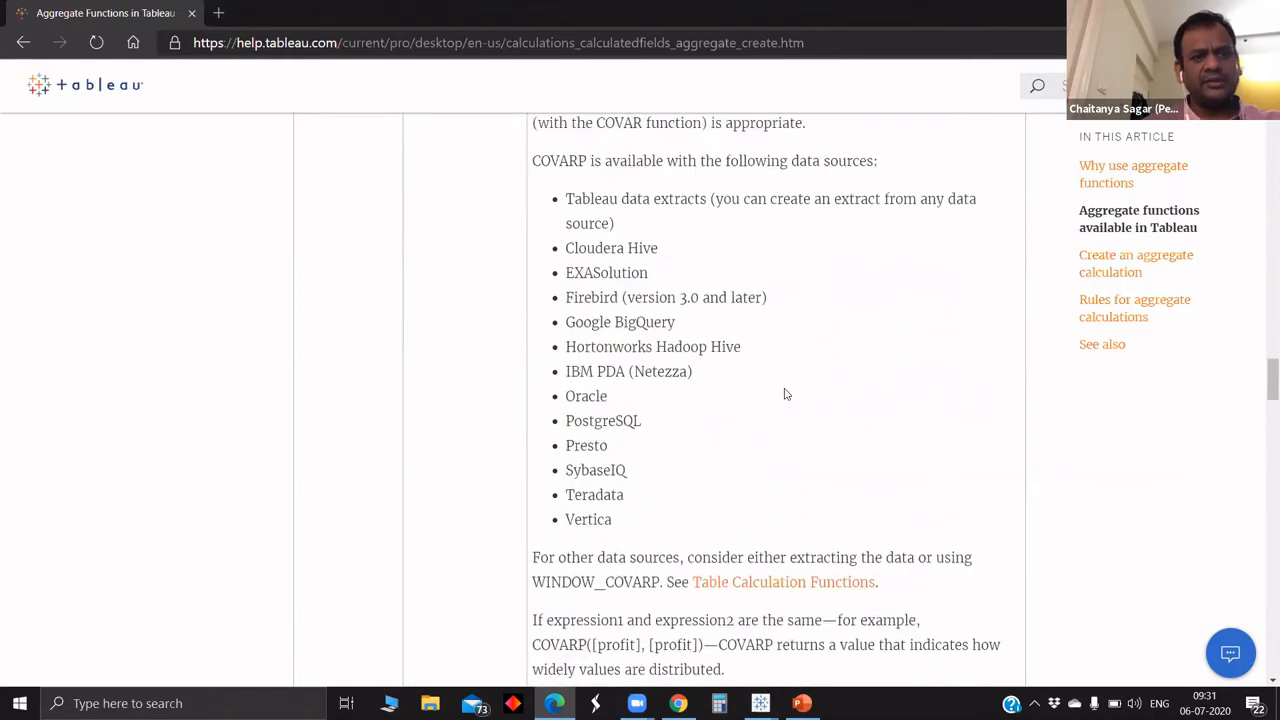
- Read the rest of the COVARP entry and the MAX, MEDIAN and MIN entries, including MEDIAN's unsupported data sources
scroll(785, 393, down, 6)
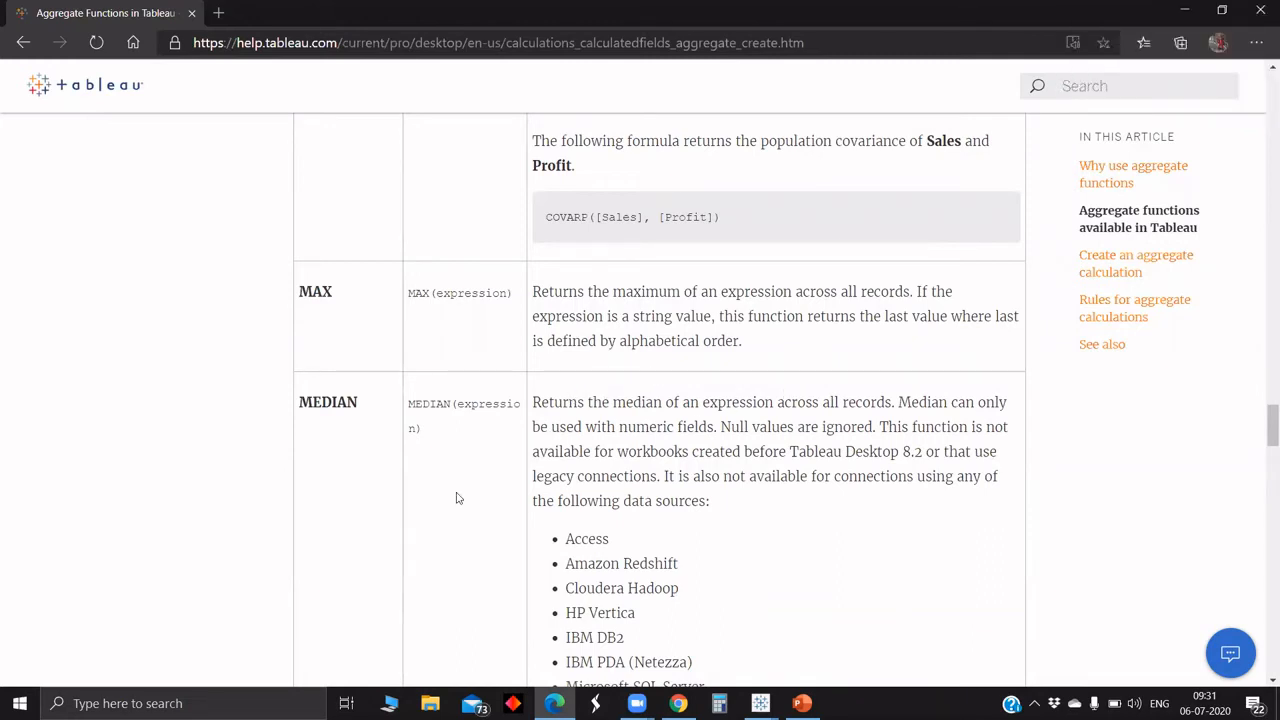
scroll(457, 498, down, 3)
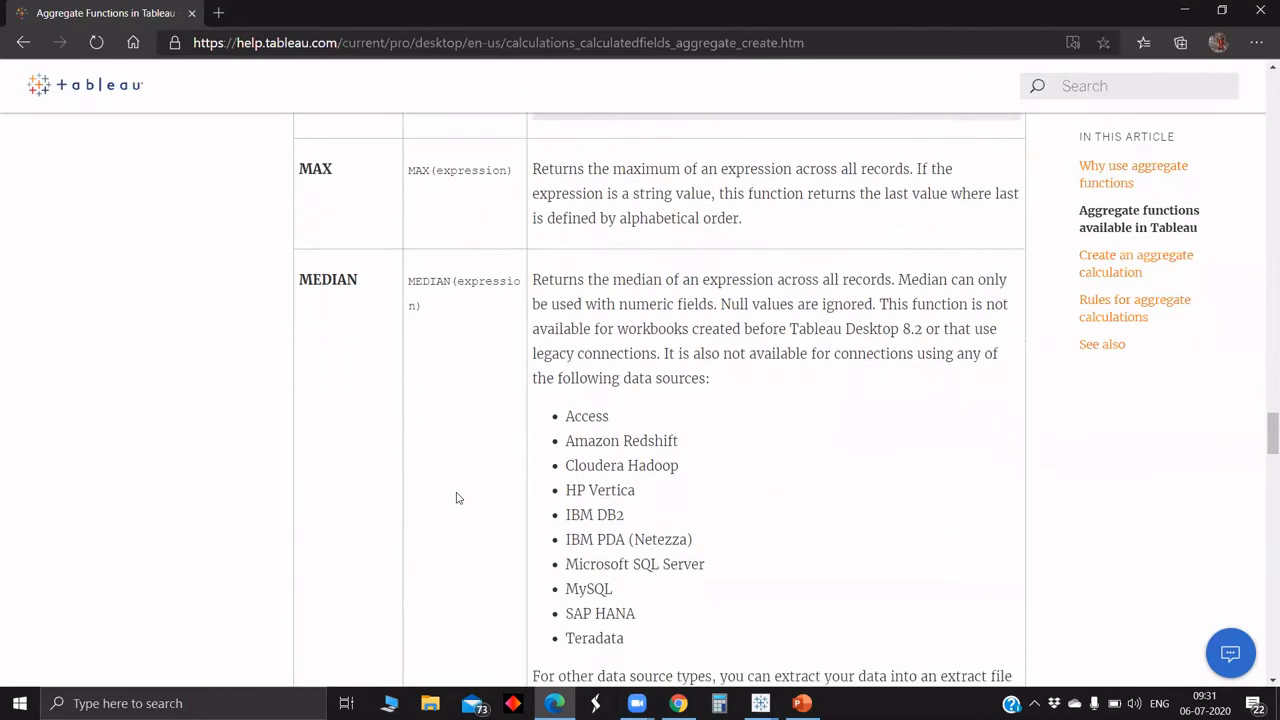
scroll(457, 498, down, 3)
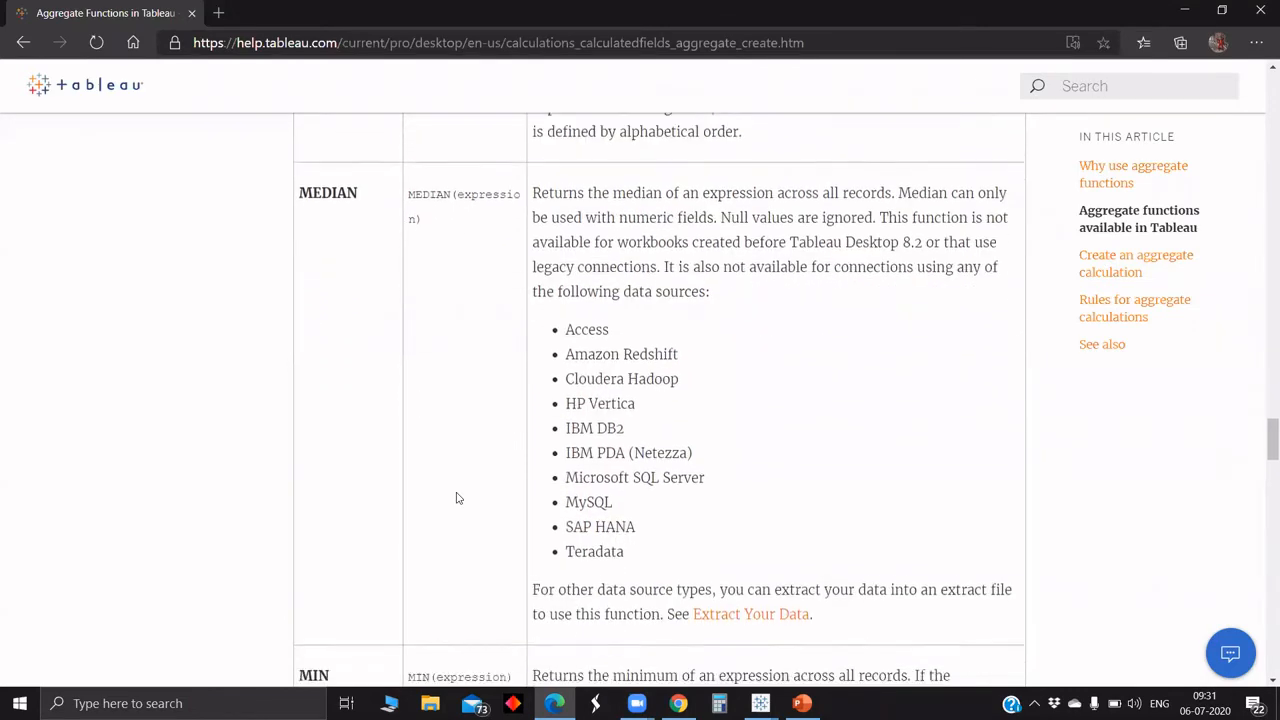
scroll(457, 498, down, 2)
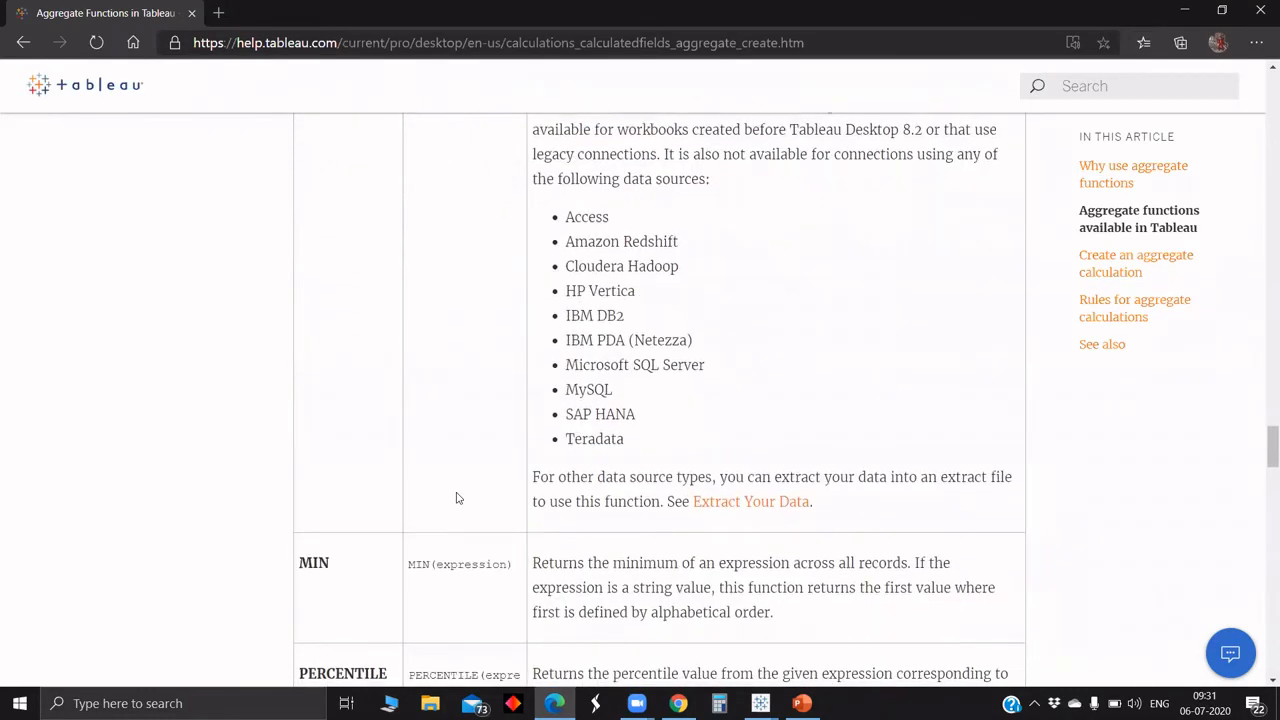
scroll(457, 498, down, 4)
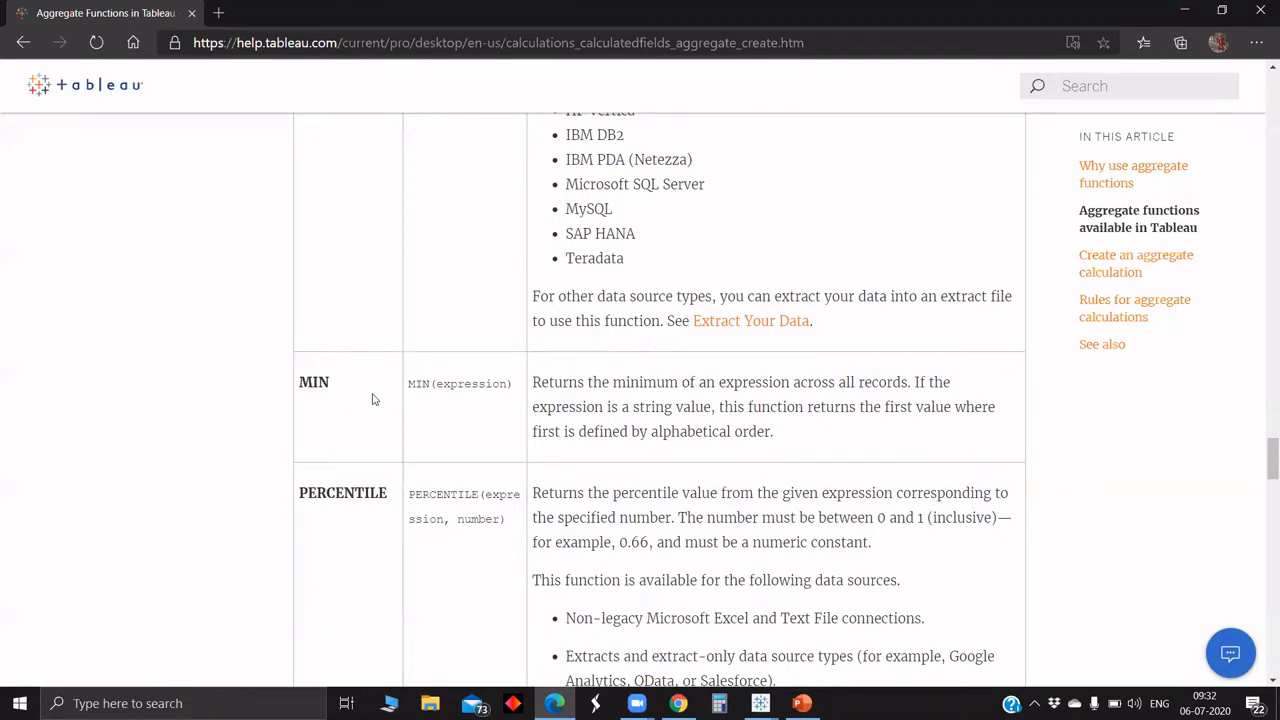
- Review the PERCENTILE entry and its supported data sources, plus the STDEV, STDEVP, SUM, VAR and VARP definitions
scroll(372, 399, down, 2)
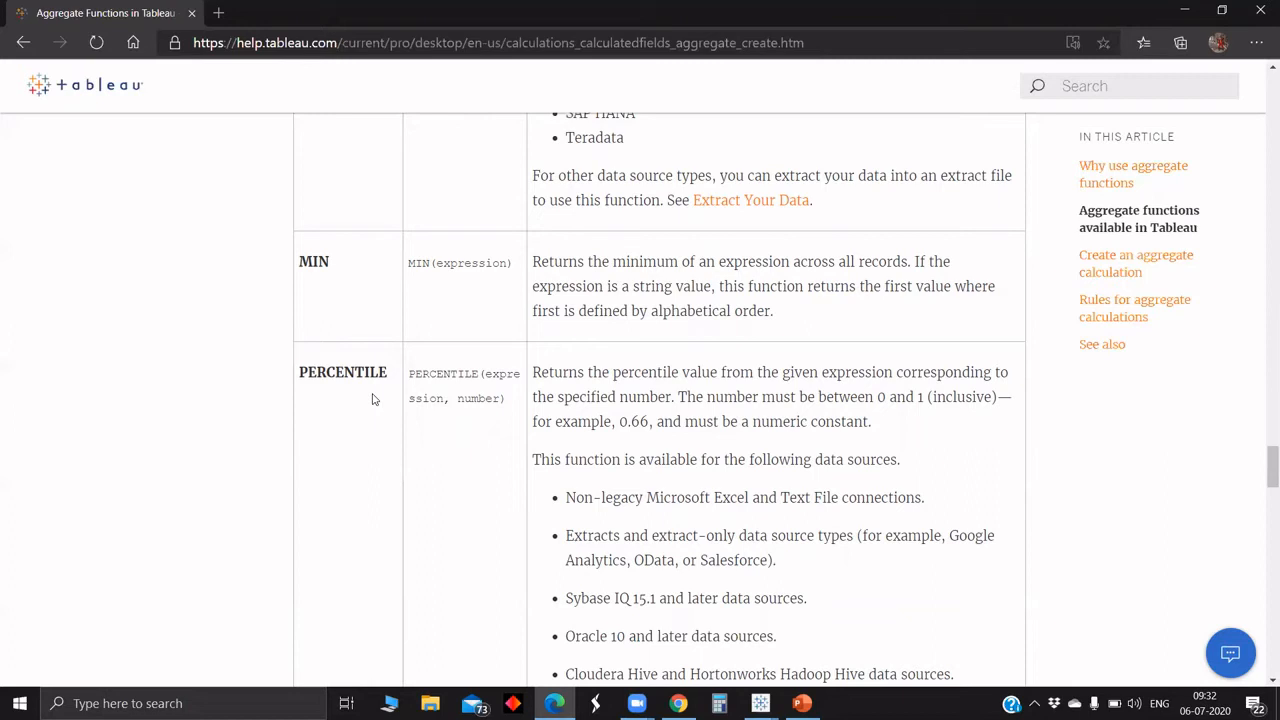
scroll(372, 399, down, 2)
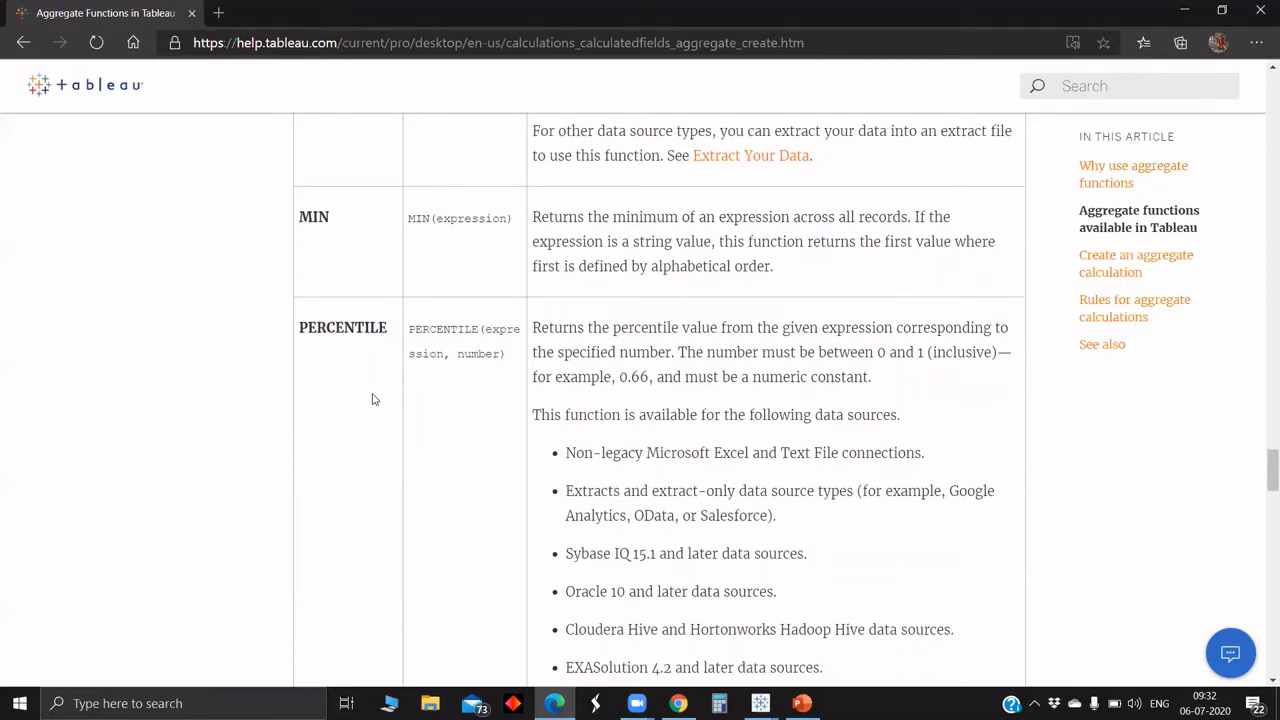
scroll(372, 399, down, 5)
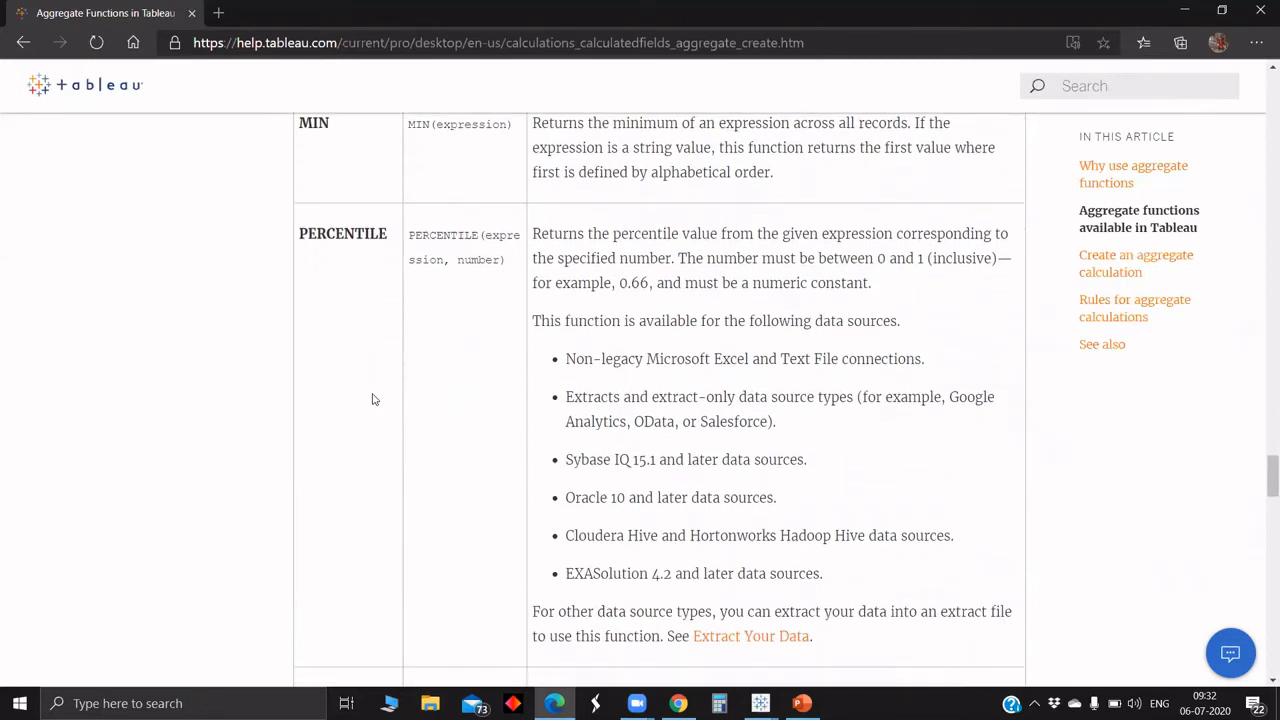
scroll(372, 399, down, 1)
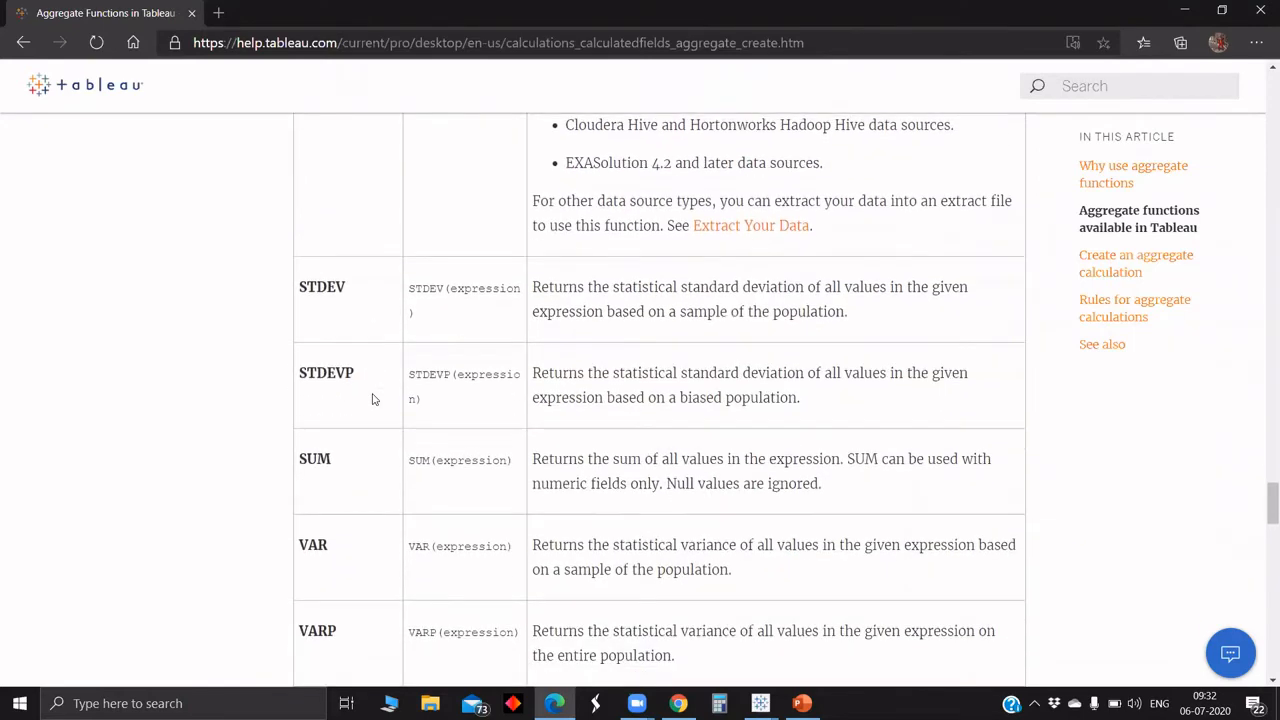
scroll(372, 399, down, 2)
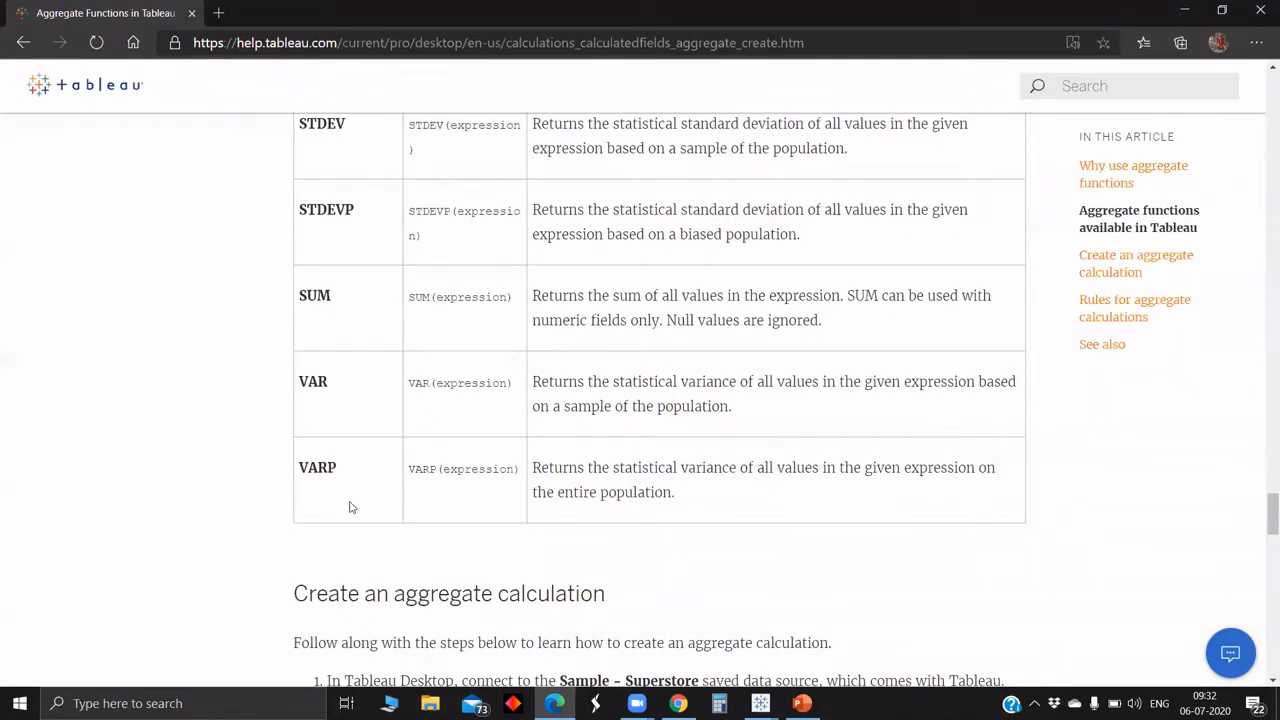
scroll(357, 529, down, 1)
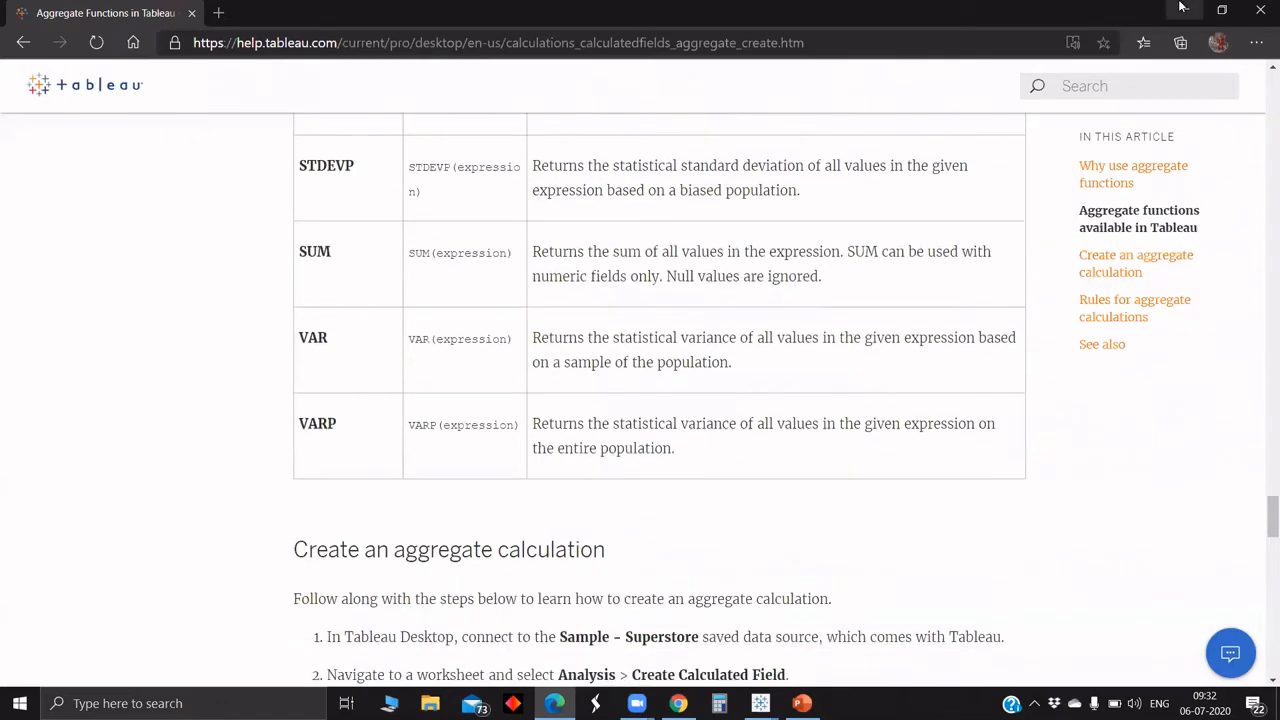
click(1181, 10)
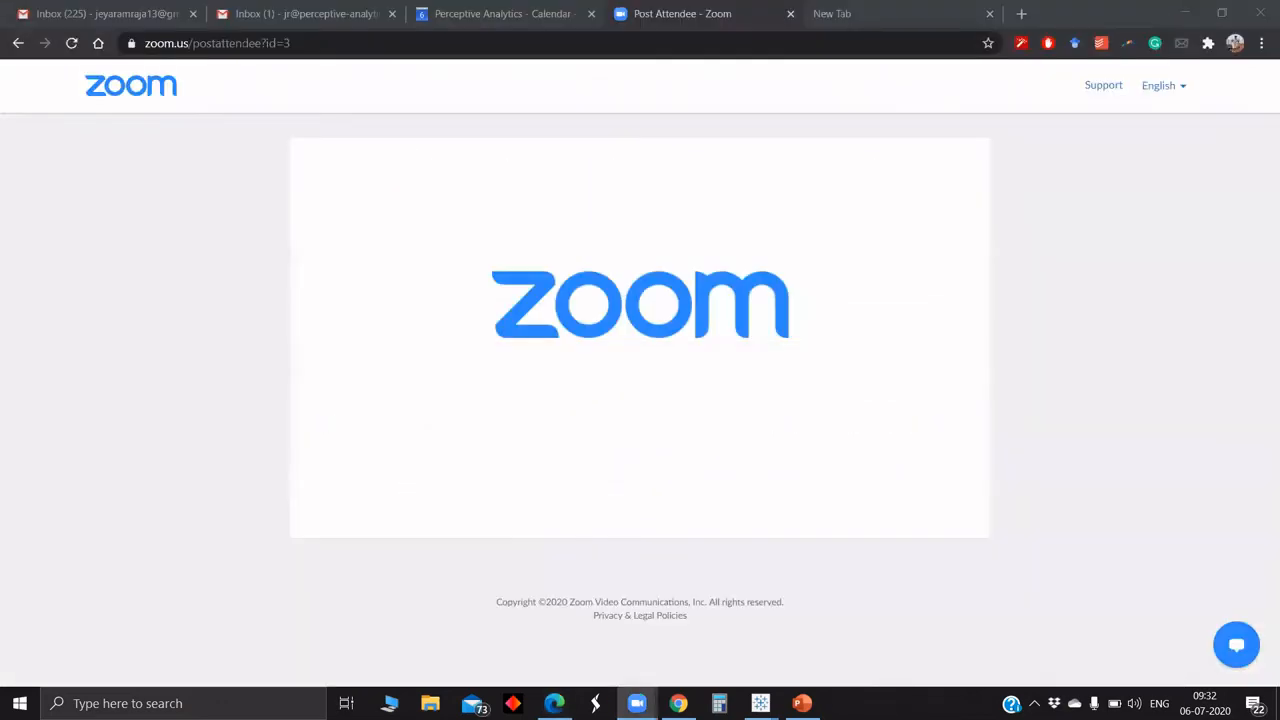
key(alt+Tab)
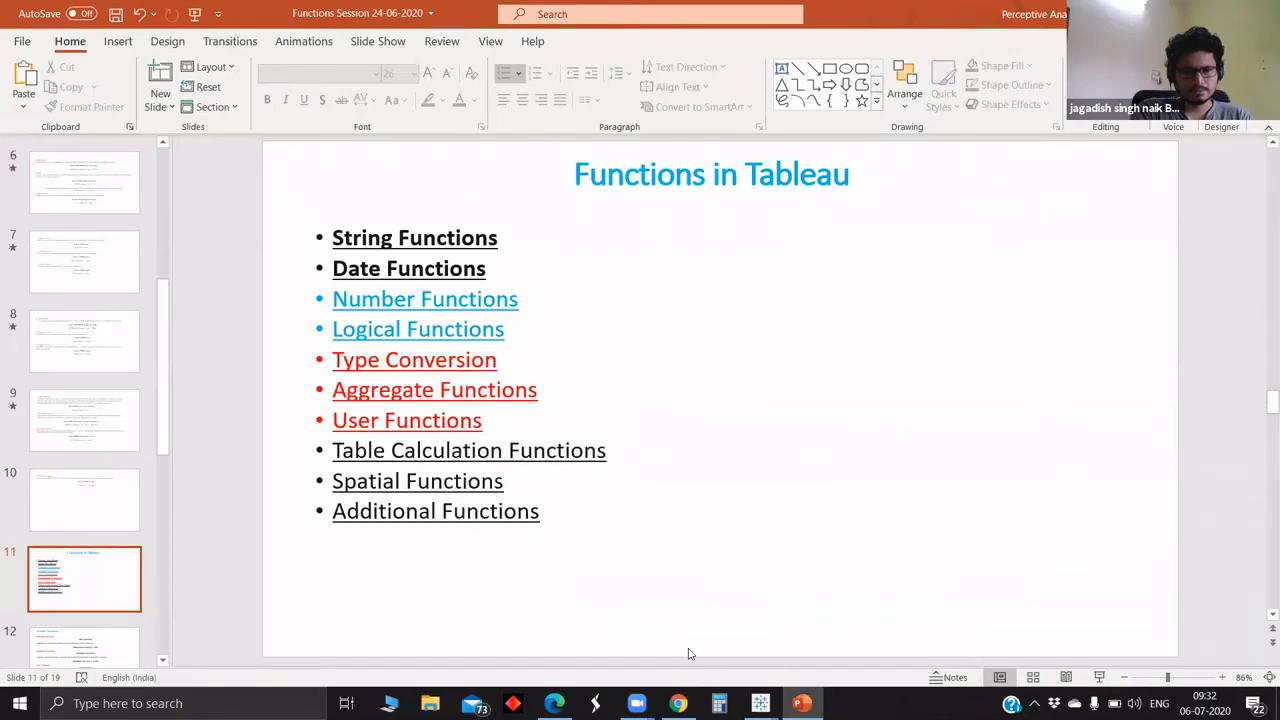
mouse_move(760, 700)
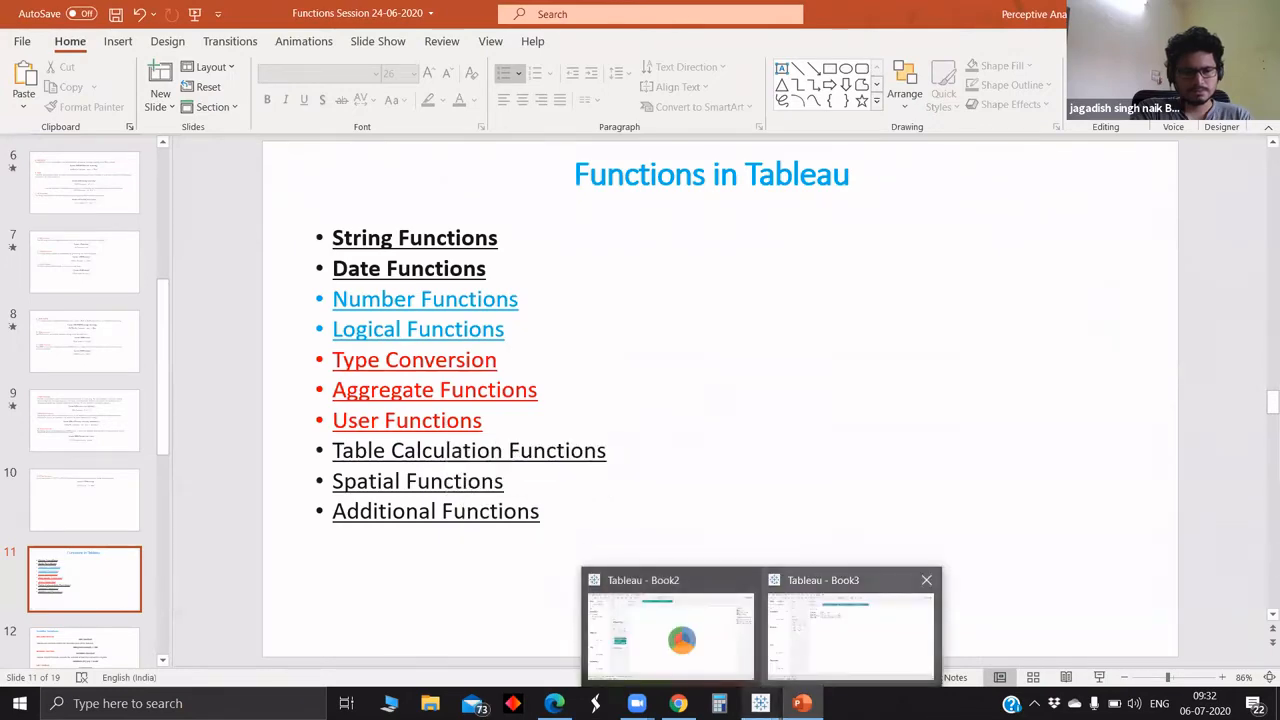
click(680, 632)
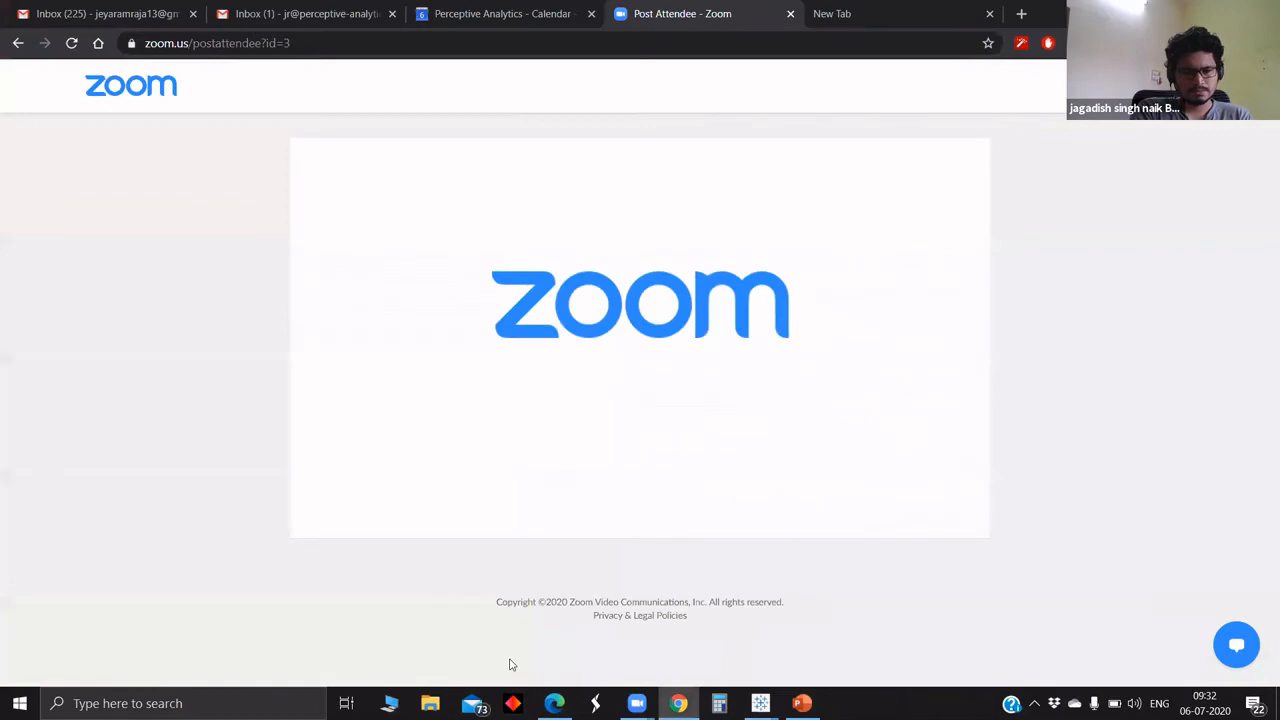
key(alt+Tab)
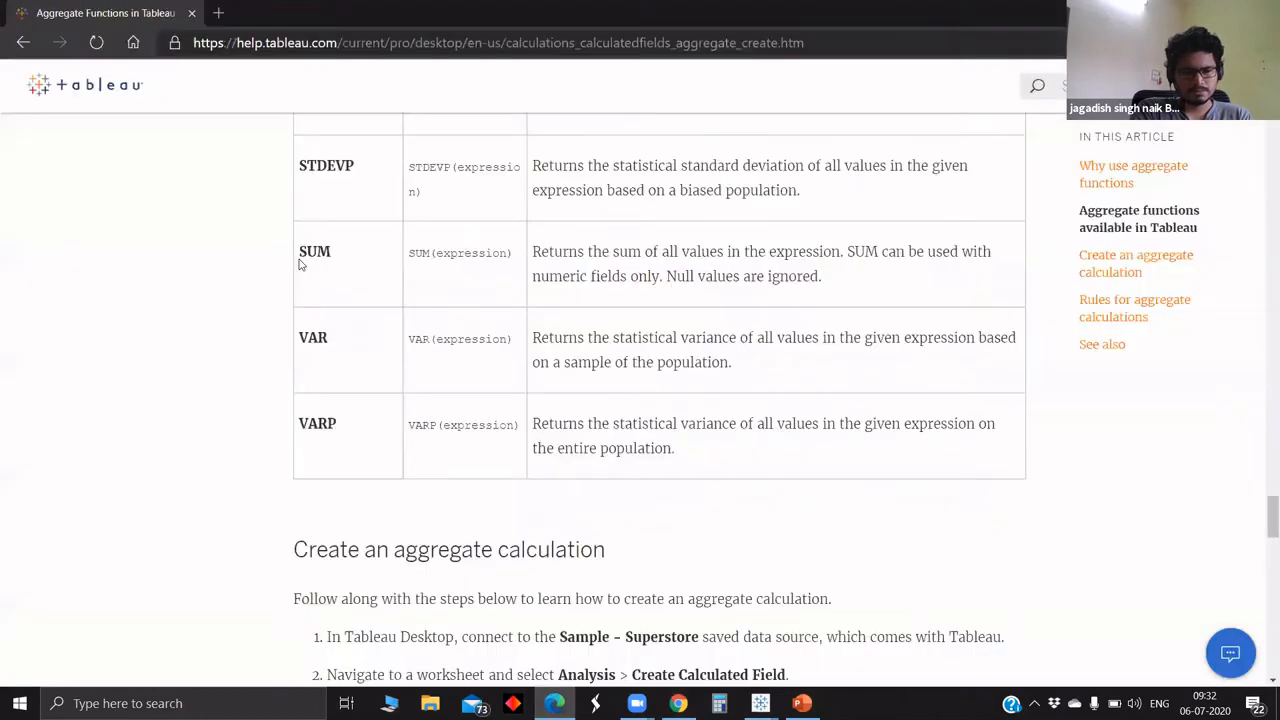
- Return to the list of function categories in the help and open the User Functions article
scroll(143, 355, up, 10)
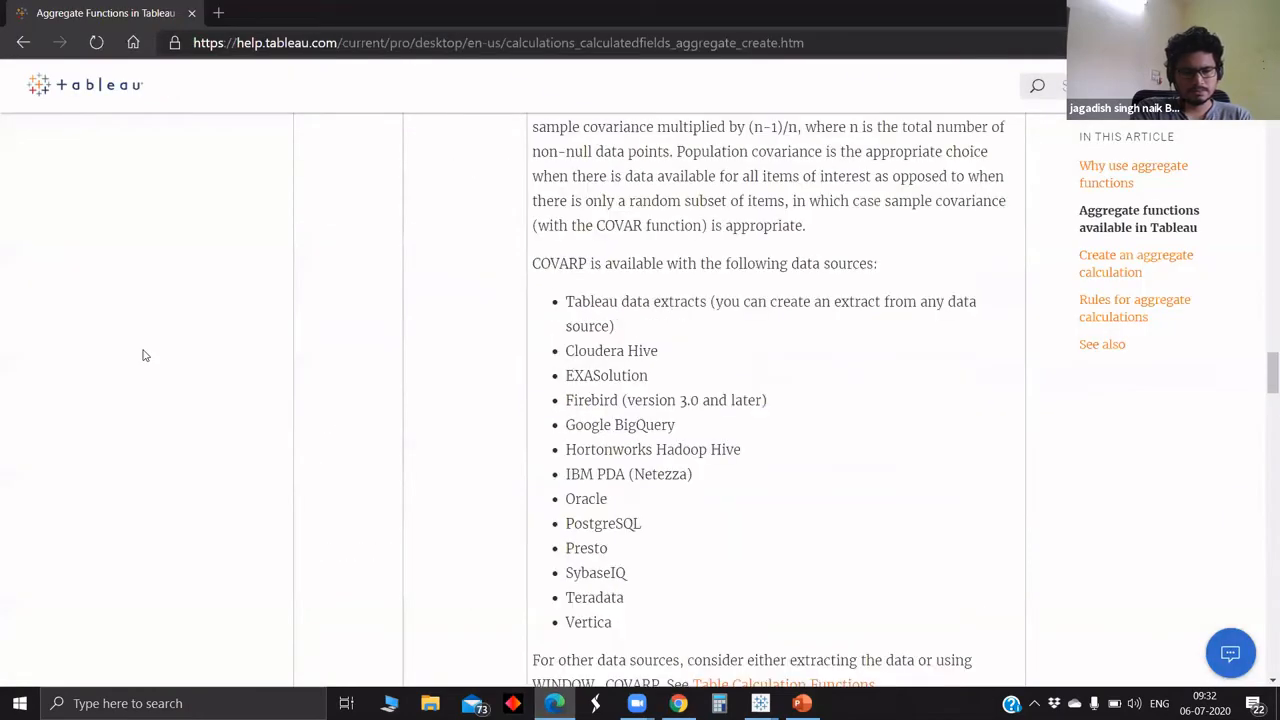
scroll(143, 355, up, 15)
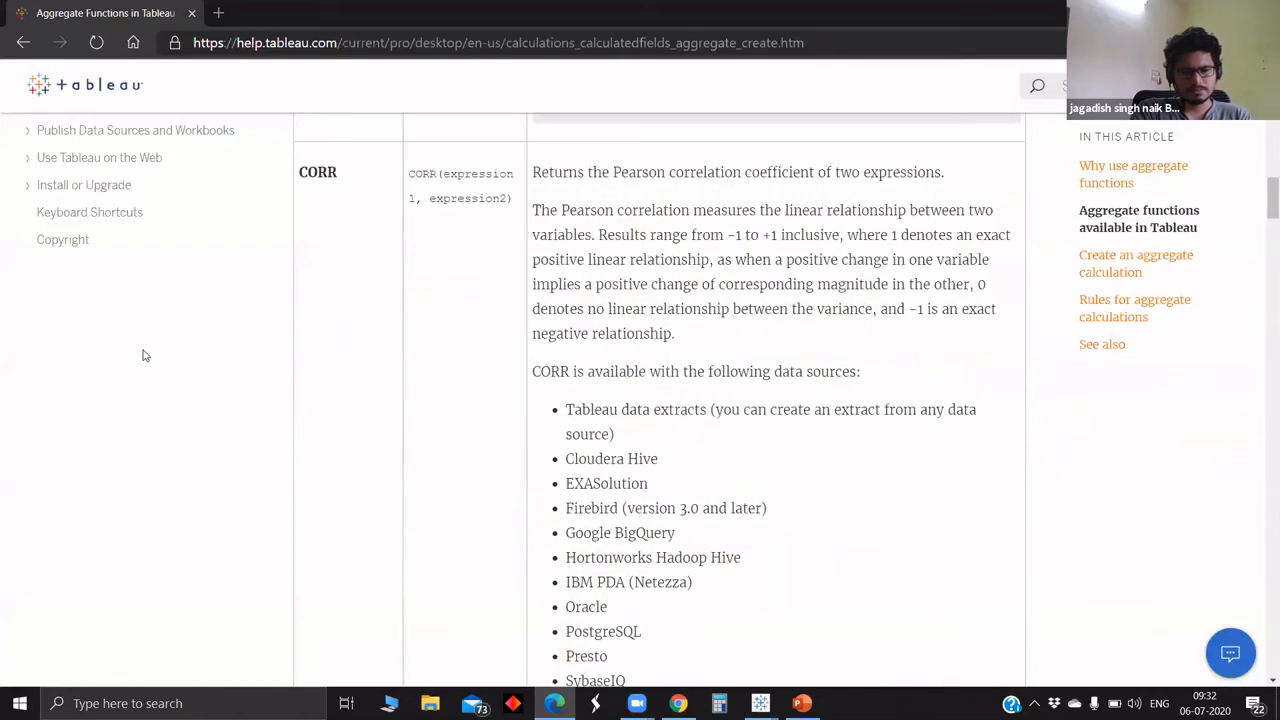
scroll(112, 422, down, 2)
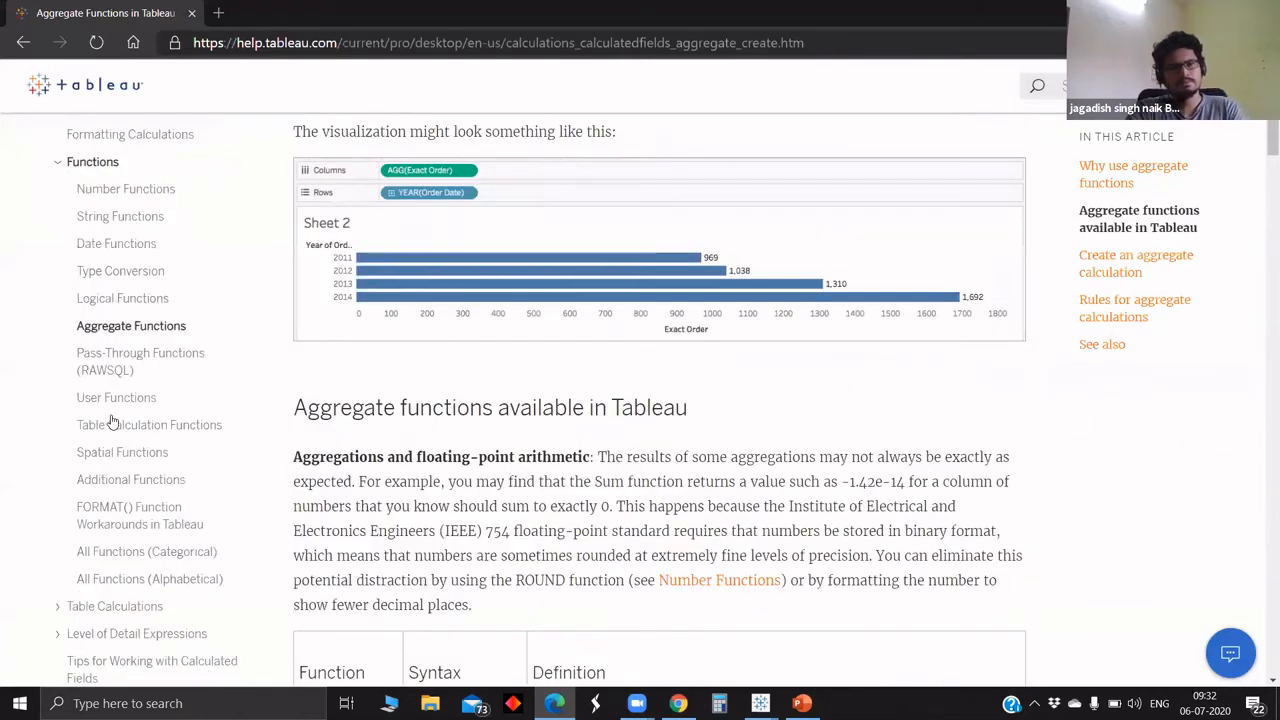
click(110, 417)
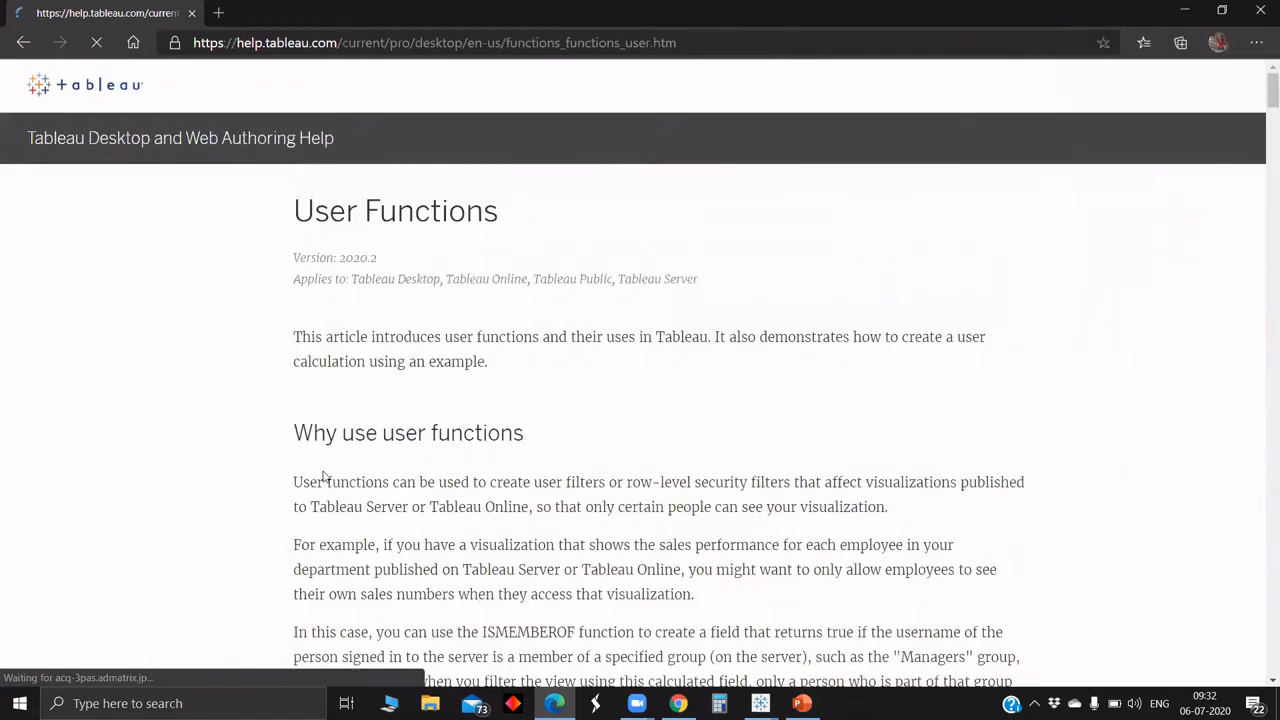
- Read why user functions are used, the ISMEMBEROF('Managers') example and note, and the FULLNAME entry
scroll(388, 436, down, 4)
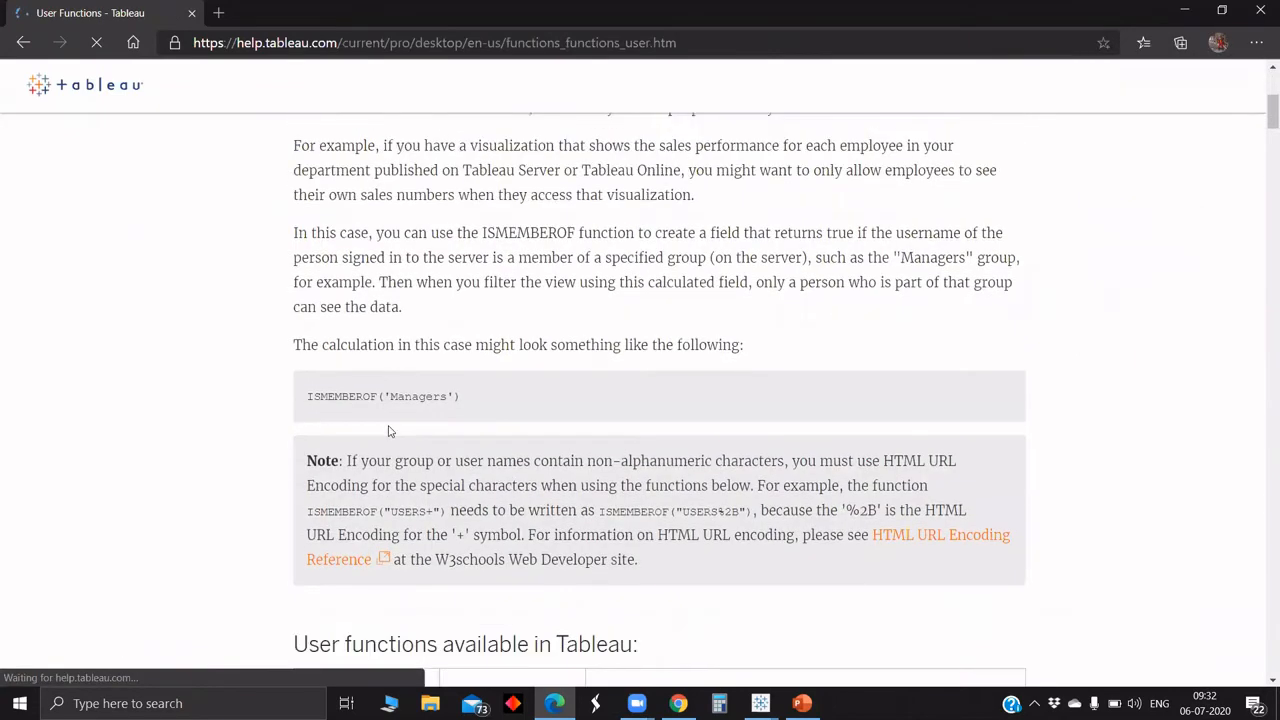
scroll(390, 431, down, 4)
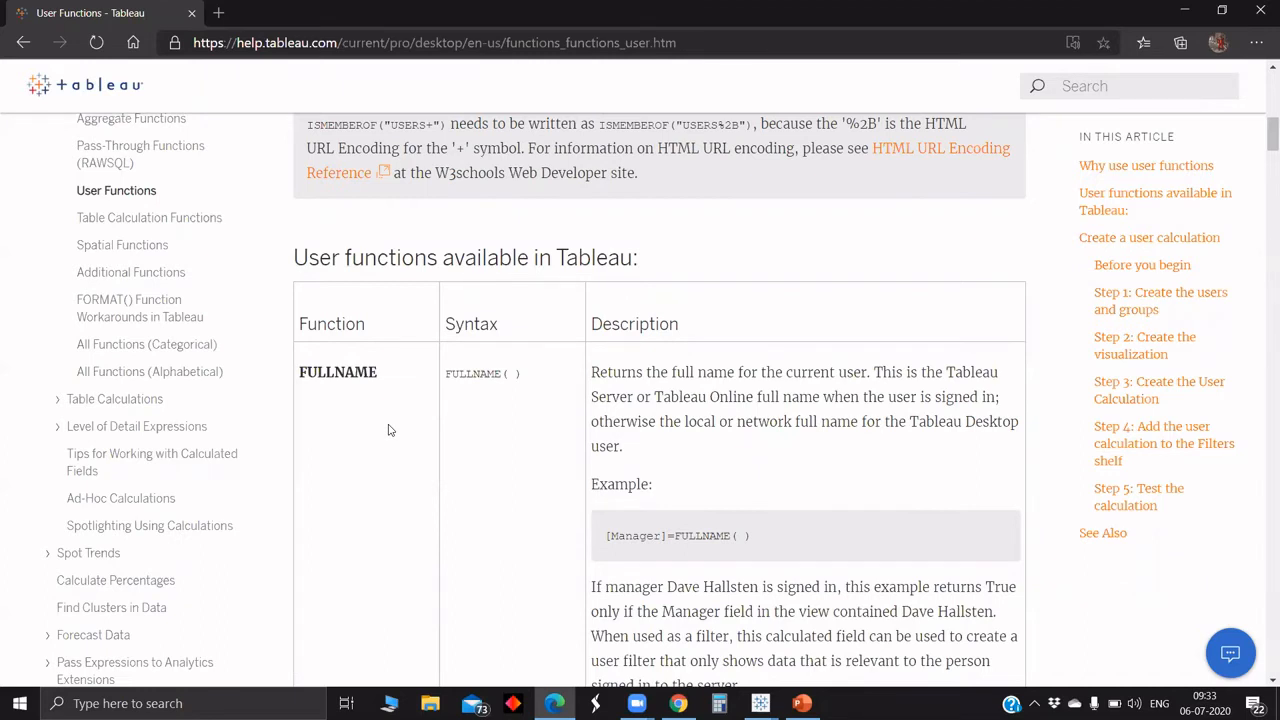
scroll(390, 430, down, 1)
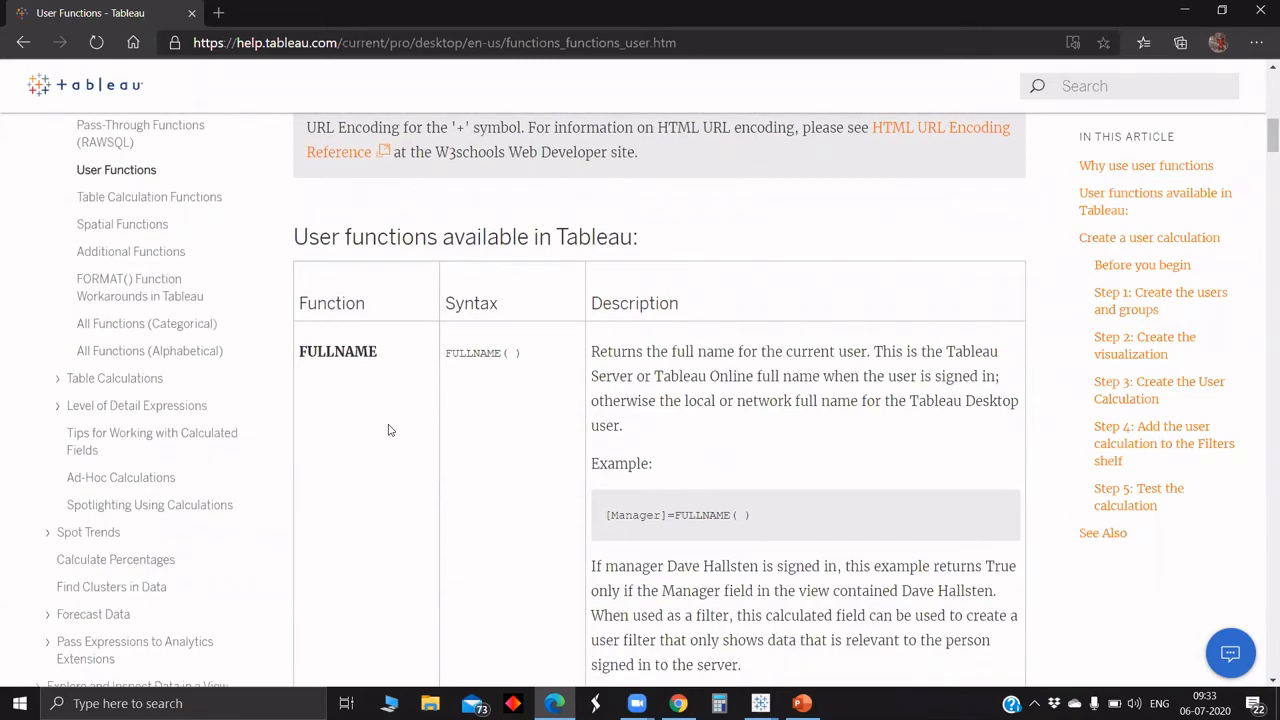
scroll(390, 430, down, 2)
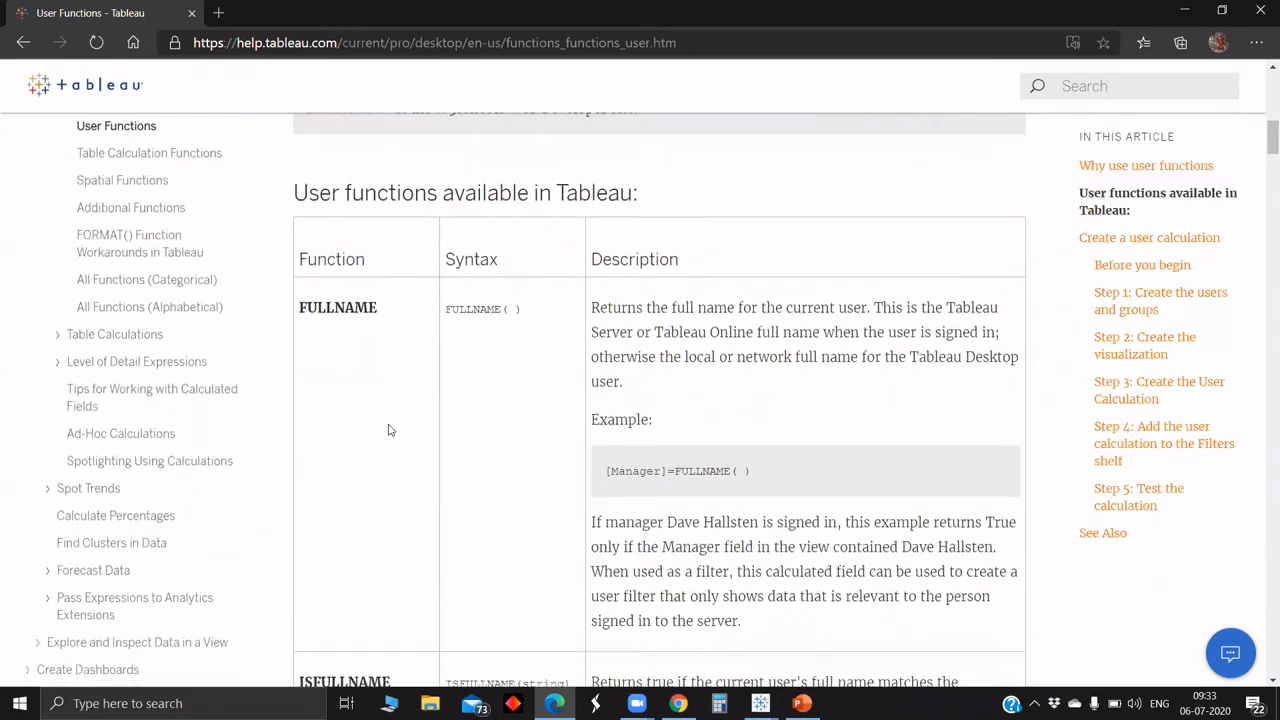
scroll(390, 430, down, 3)
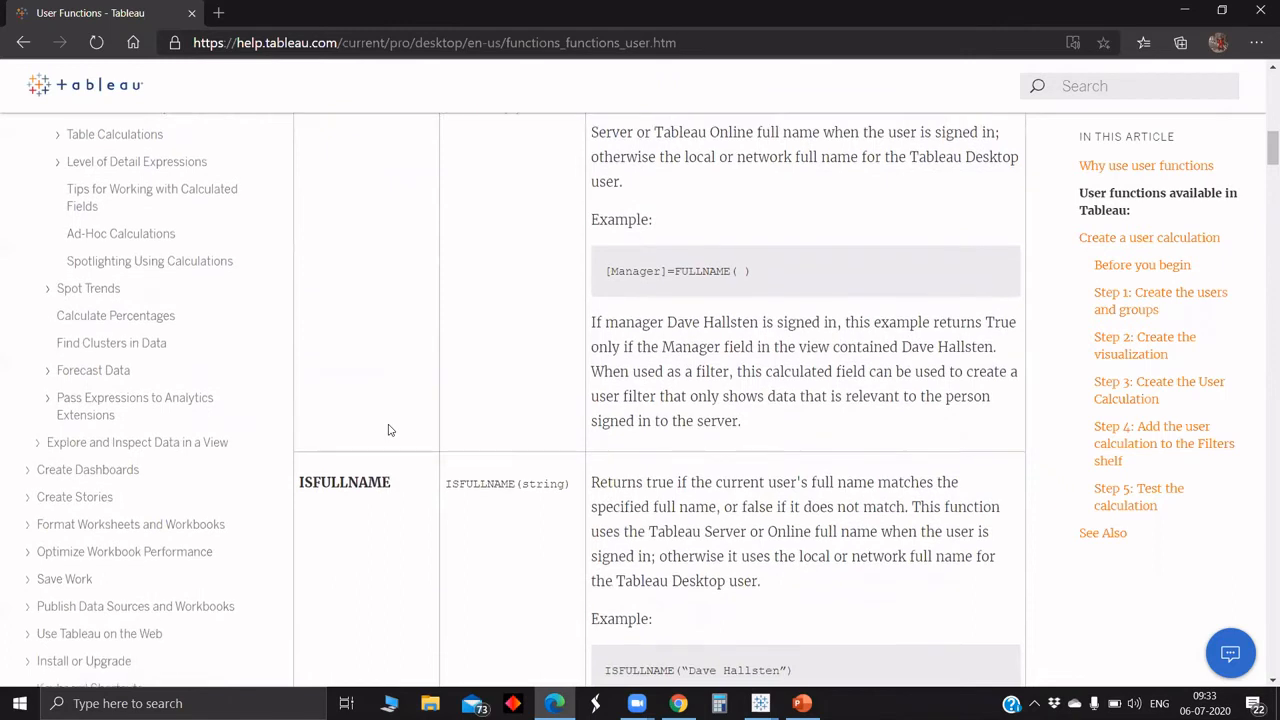
- Read the ISFULLNAME entry, covering its syntax, definition and example
scroll(390, 430, down, 1)
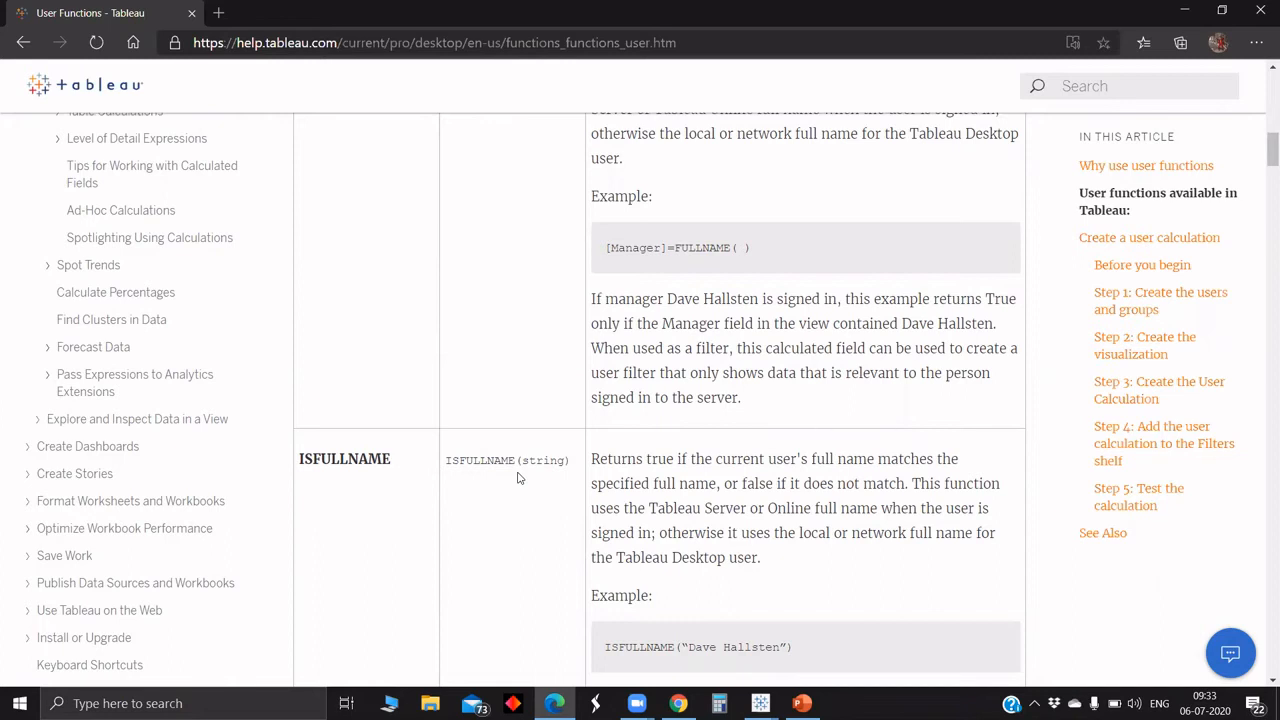
scroll(518, 478, down, 1)
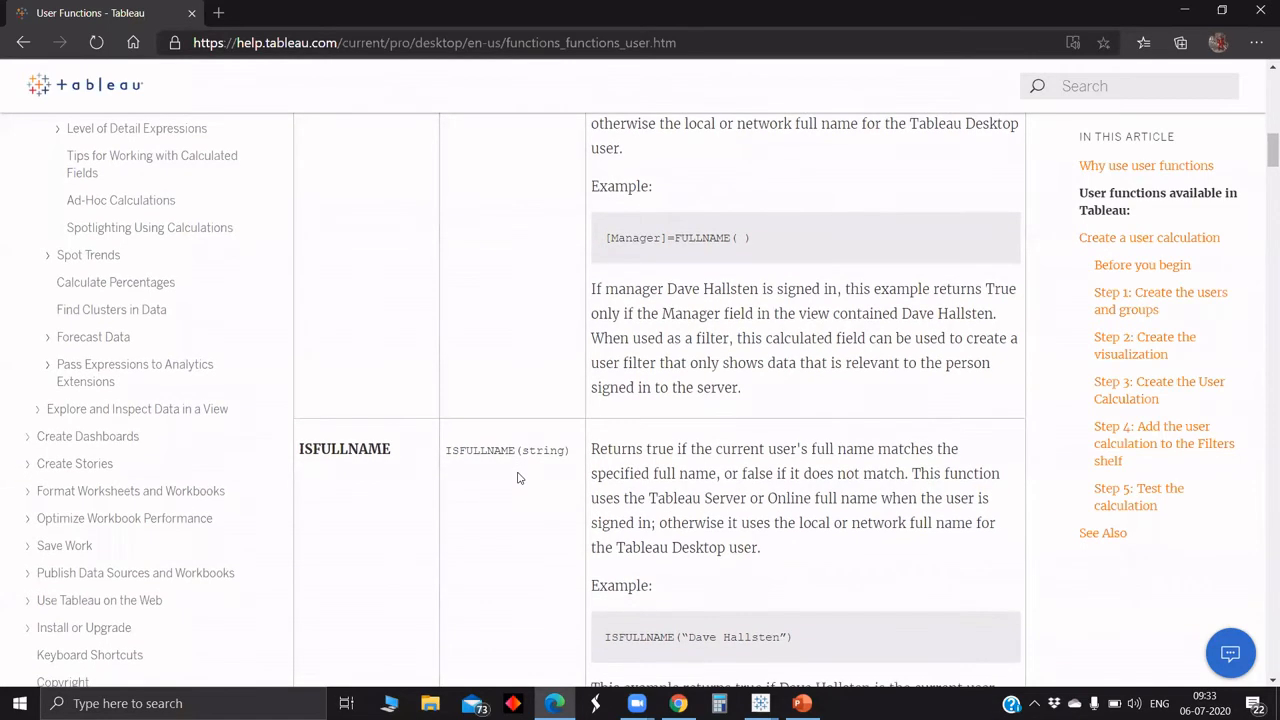
scroll(518, 478, down, 2)
scroll(518, 478, down, 1)
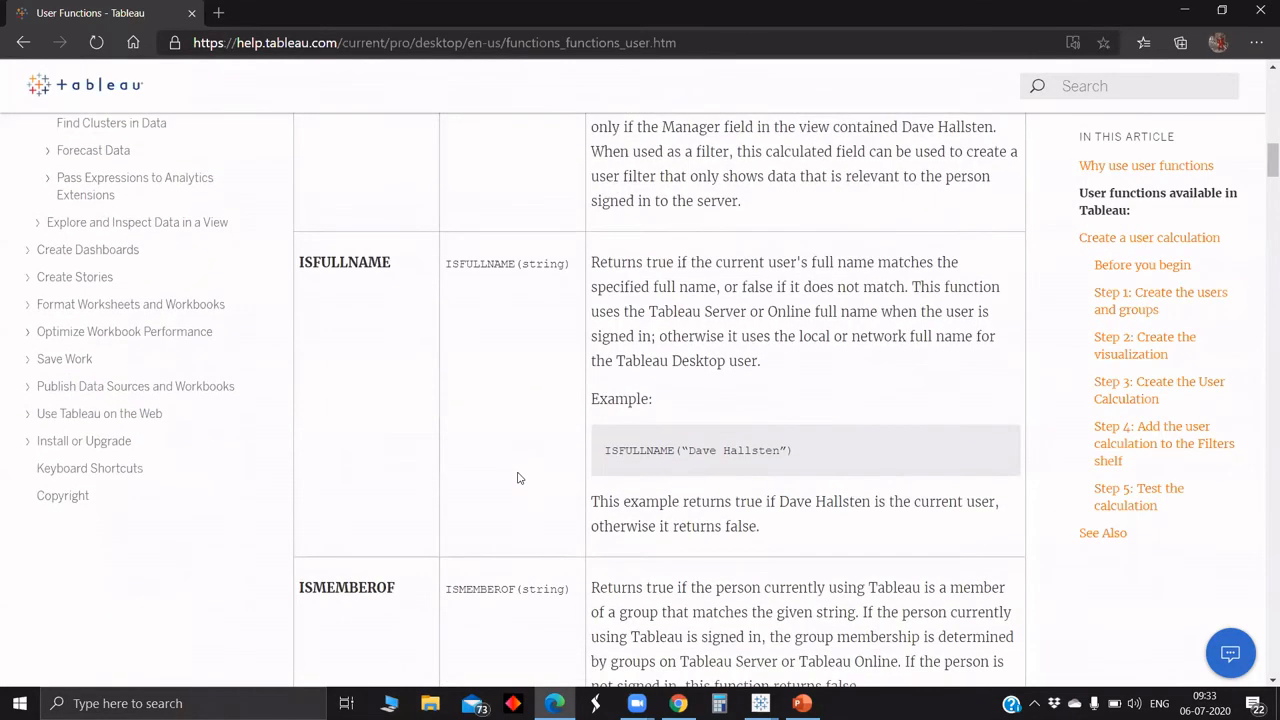
- Read the ISMEMBEROF entry, covering its "All Users" note, Active Directory domains and IF example, and continue to the ISUSERNAME entry
scroll(518, 478, down, 3)
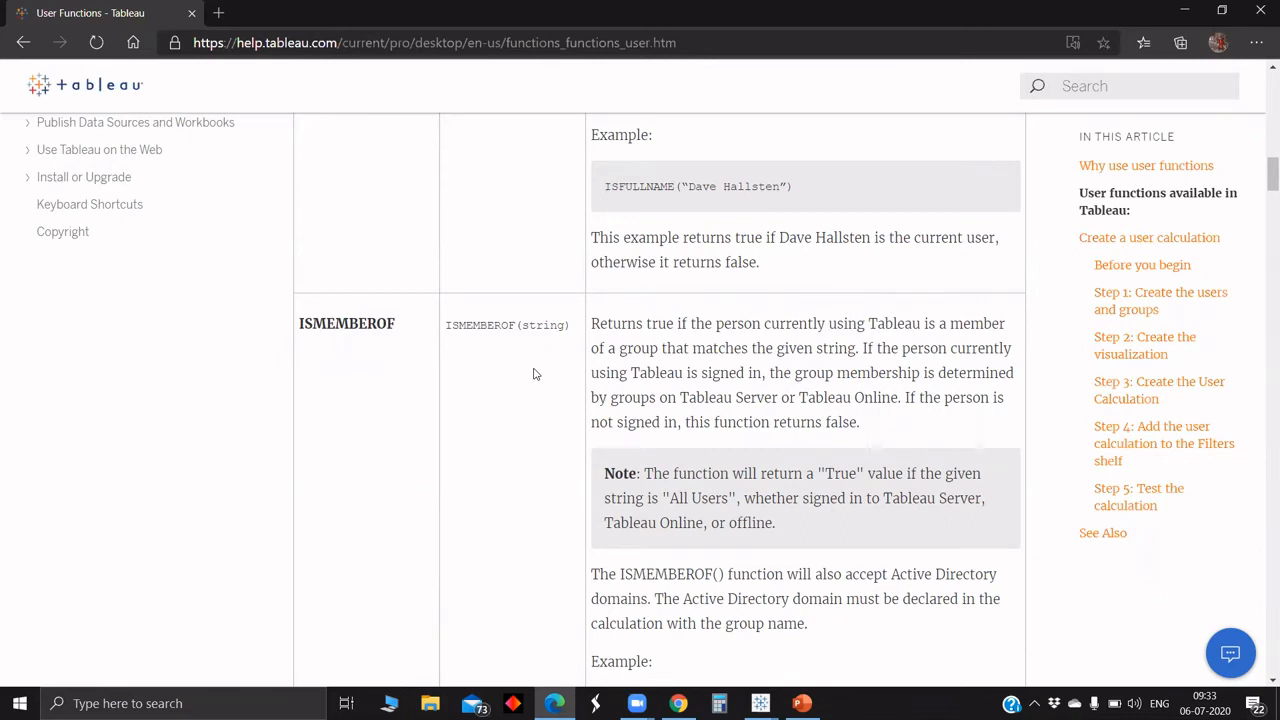
scroll(533, 374, down, 2)
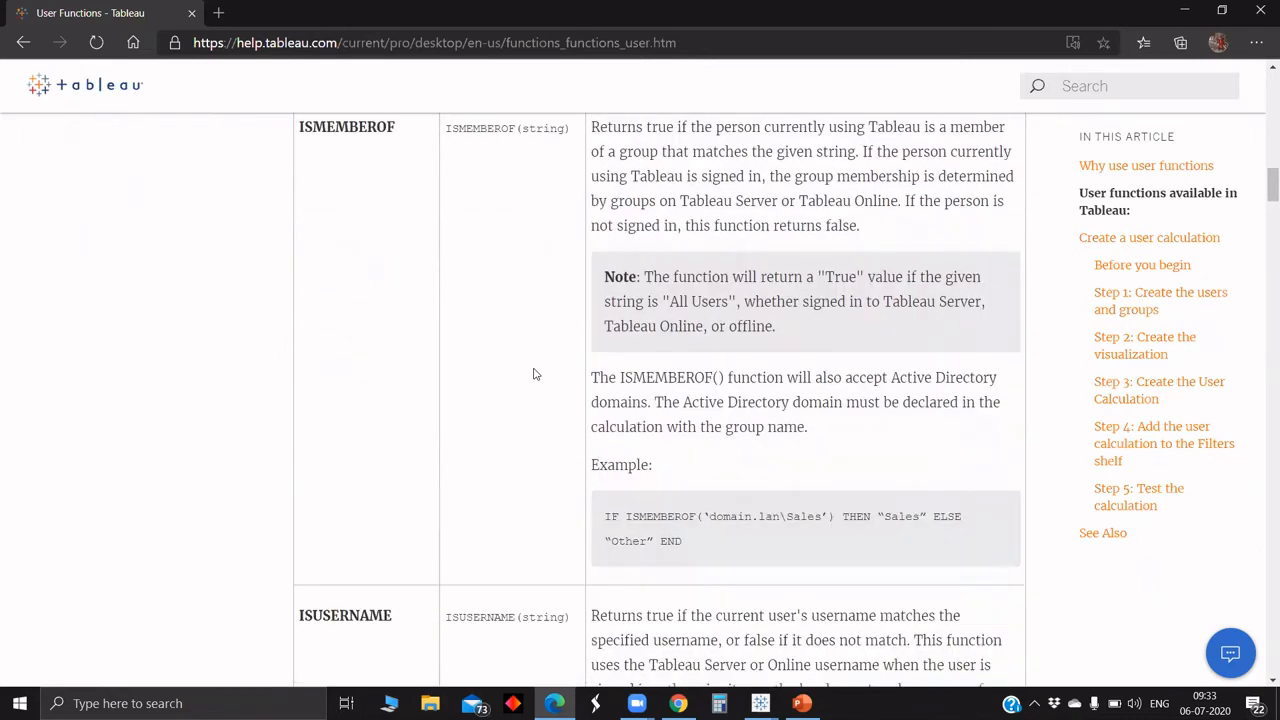
scroll(720, 480, down, 1)
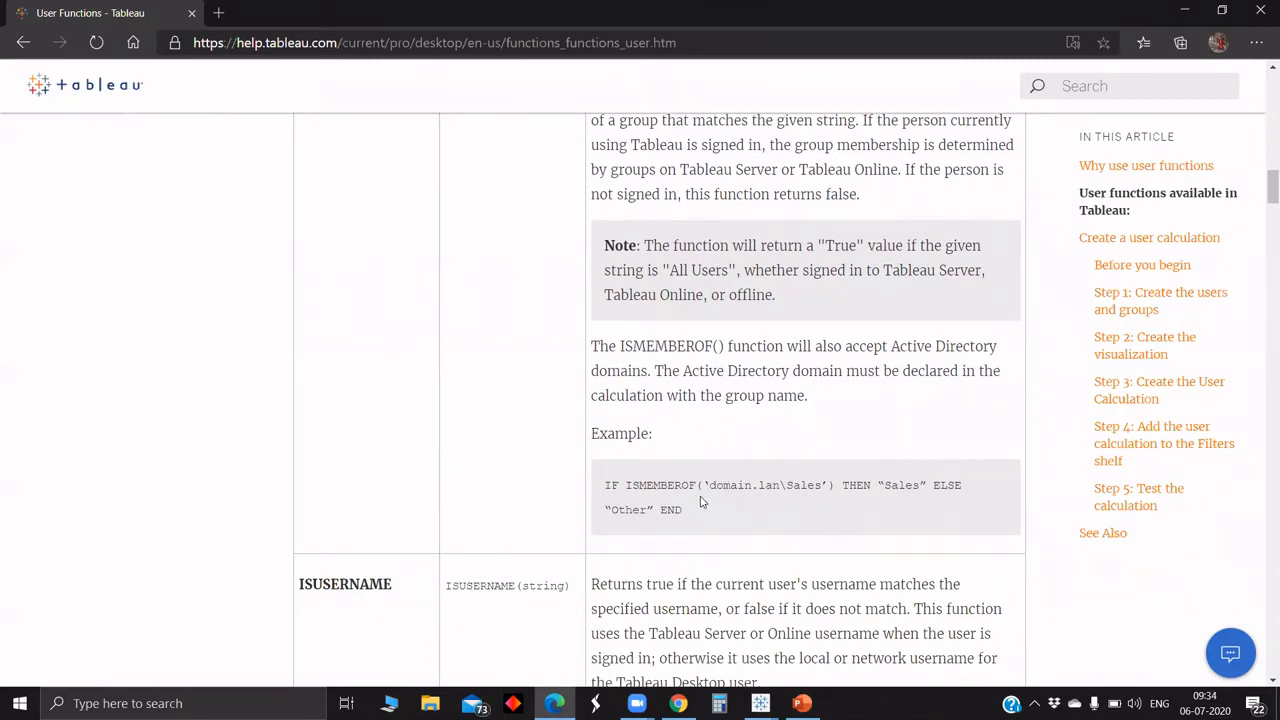
scroll(701, 502, up, 1)
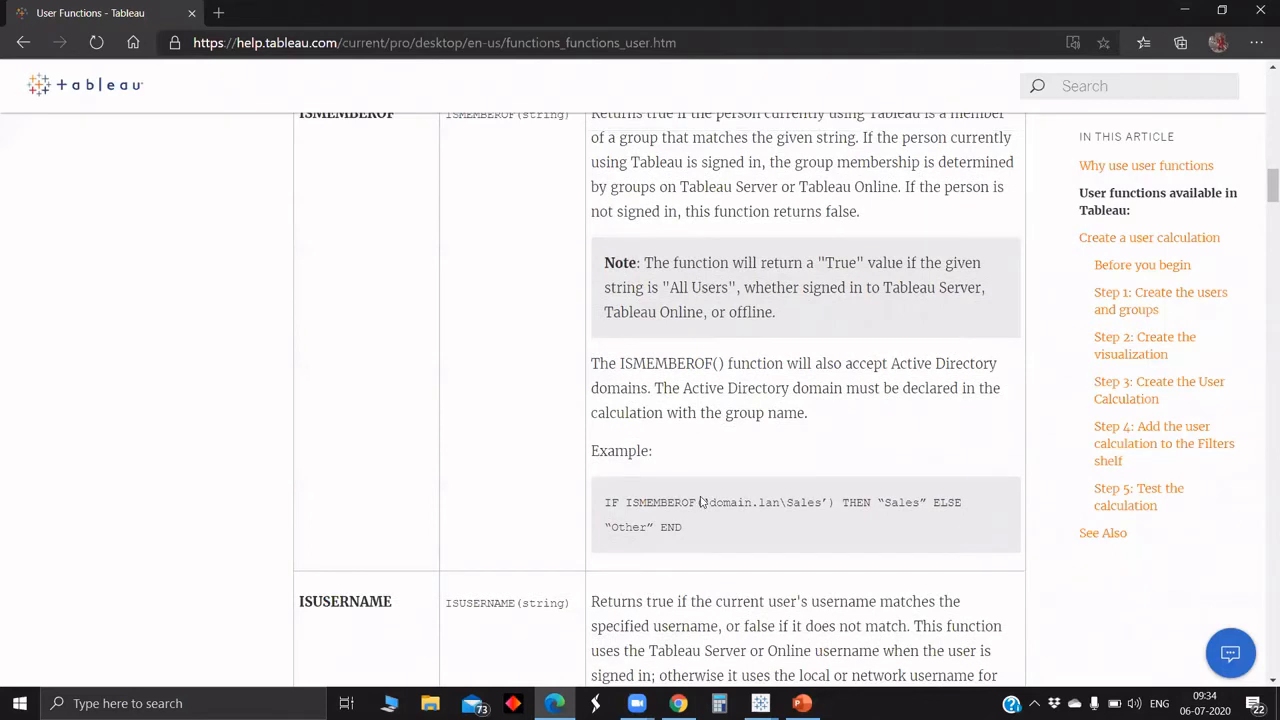
scroll(701, 502, up, 1)
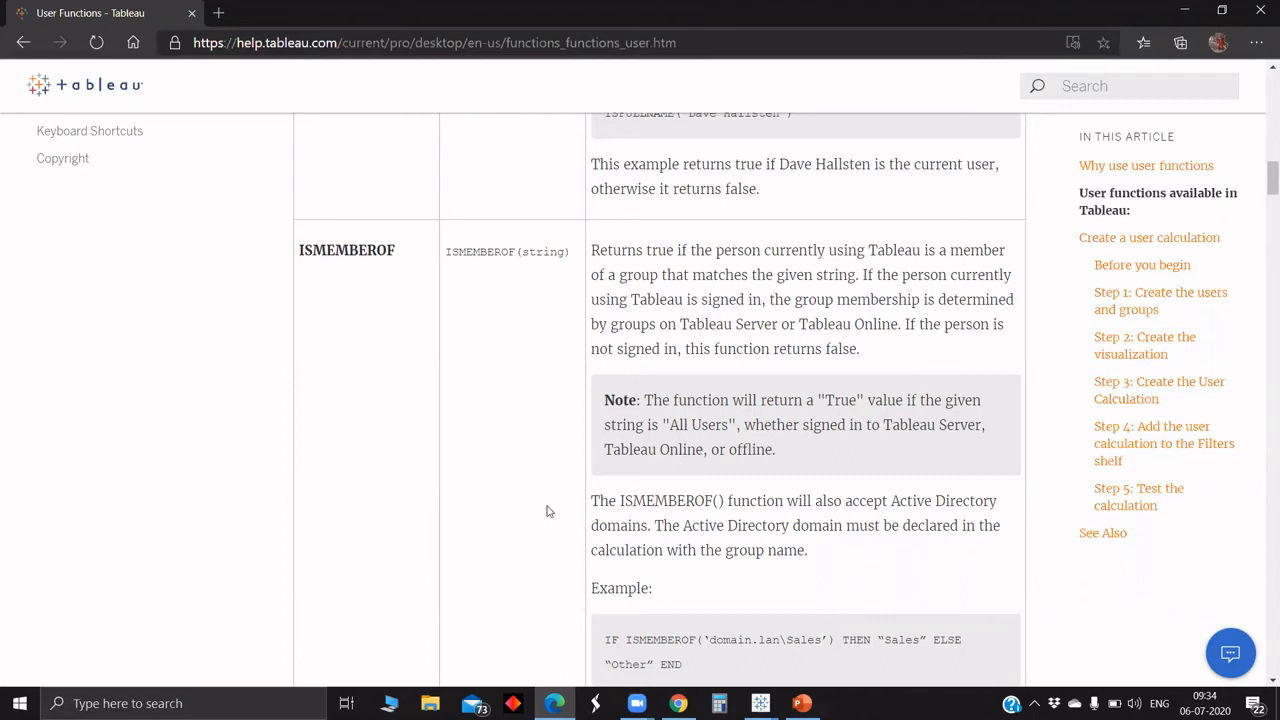
scroll(547, 511, down, 3)
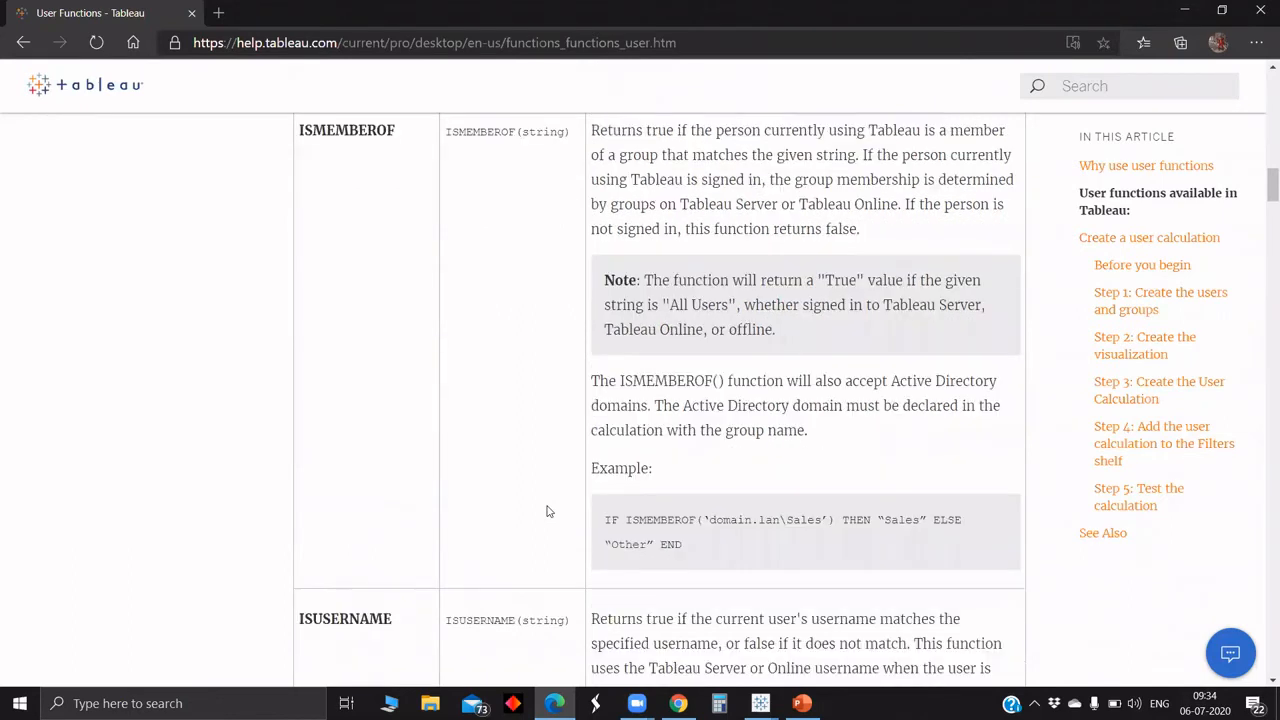
scroll(547, 511, down, 2)
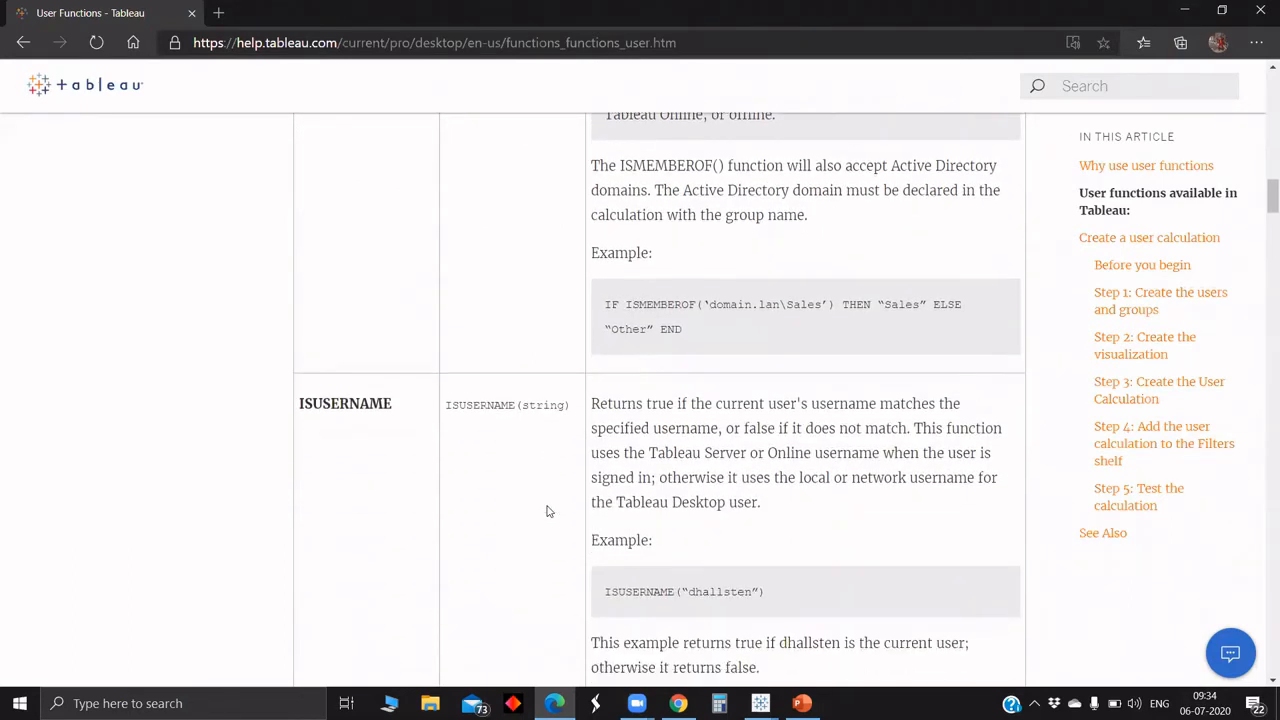
- Read the ISUSERNAME, USERDOMAIN and USERNAME entries, covering their syntax, descriptions and examples
scroll(547, 511, down, 1)
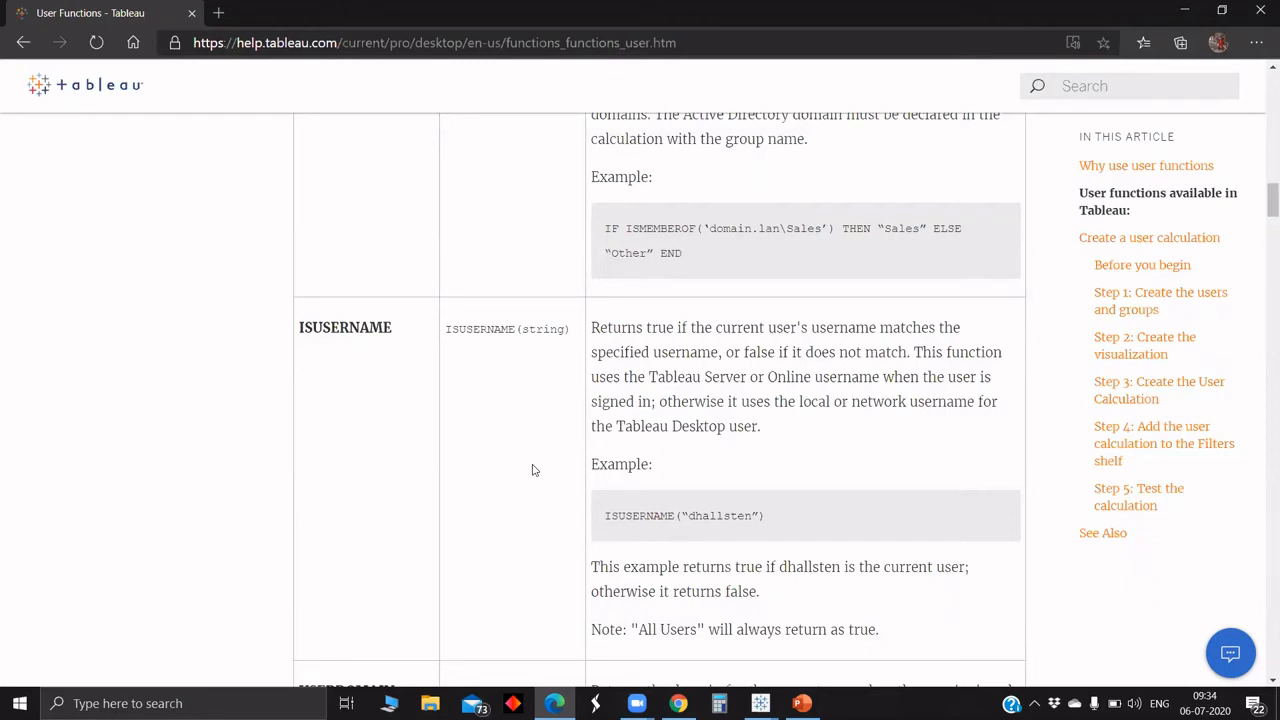
scroll(533, 470, down, 3)
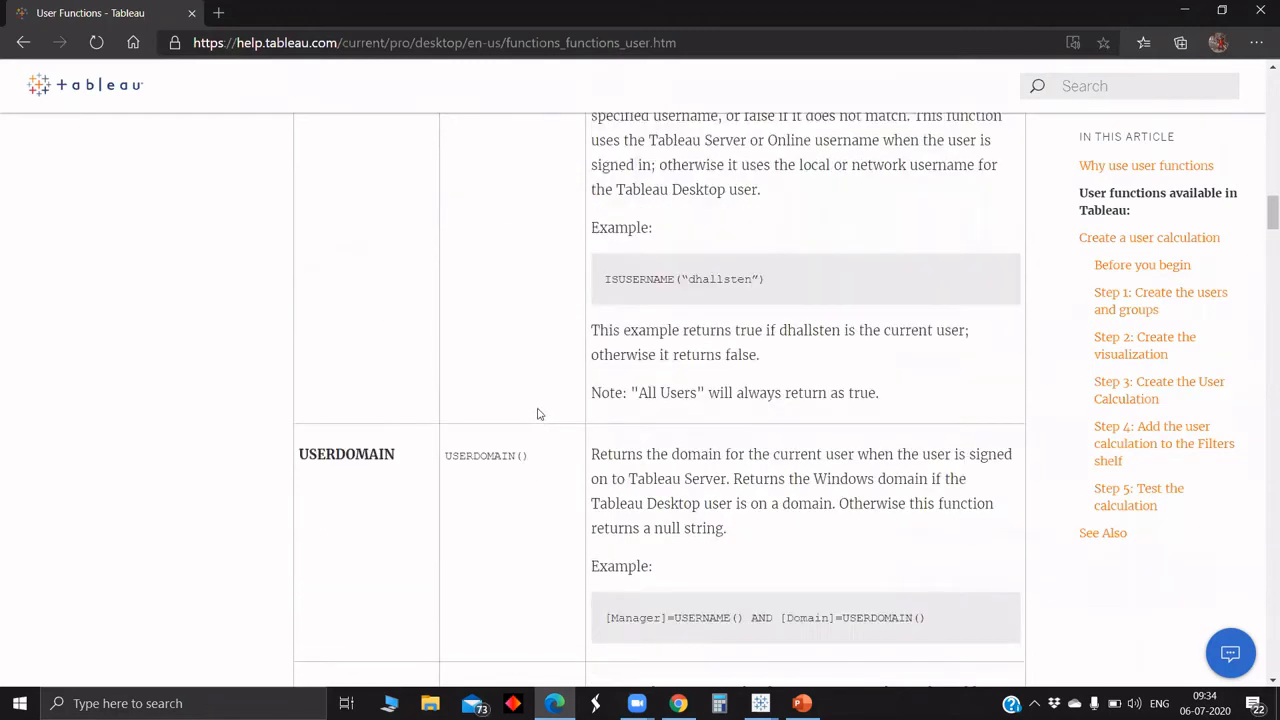
scroll(506, 422, down, 1)
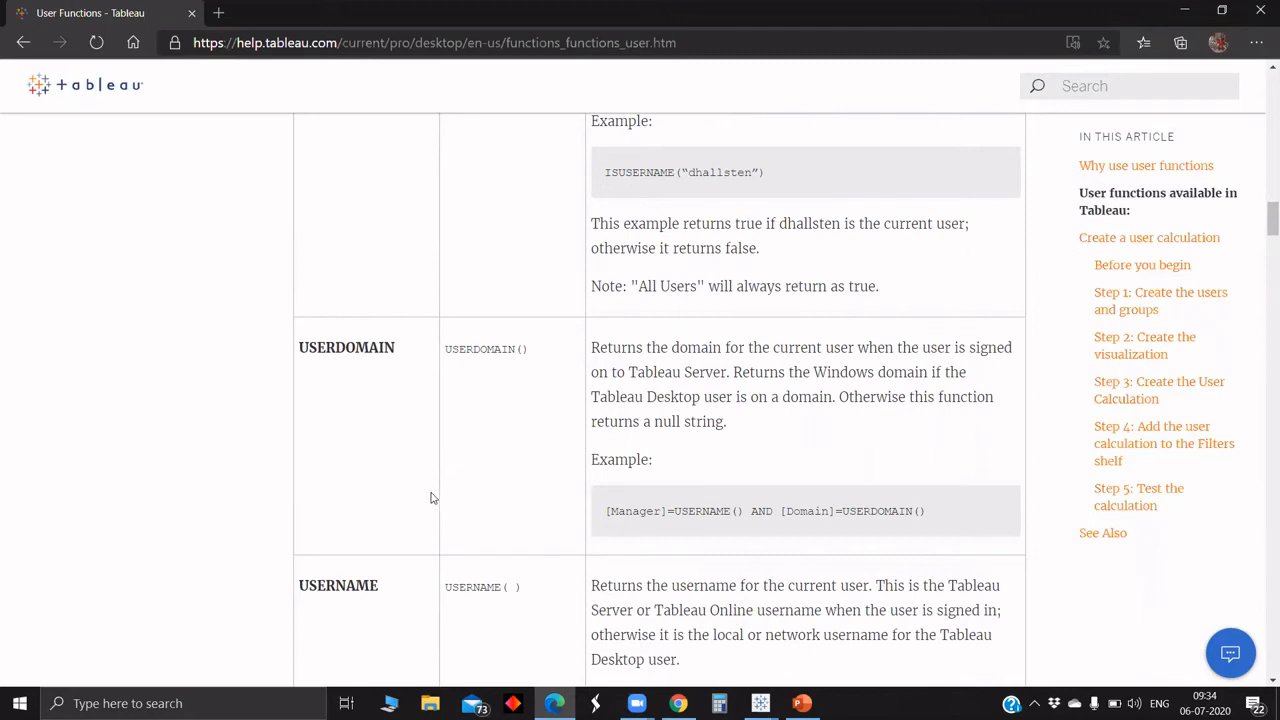
scroll(431, 497, down, 3)
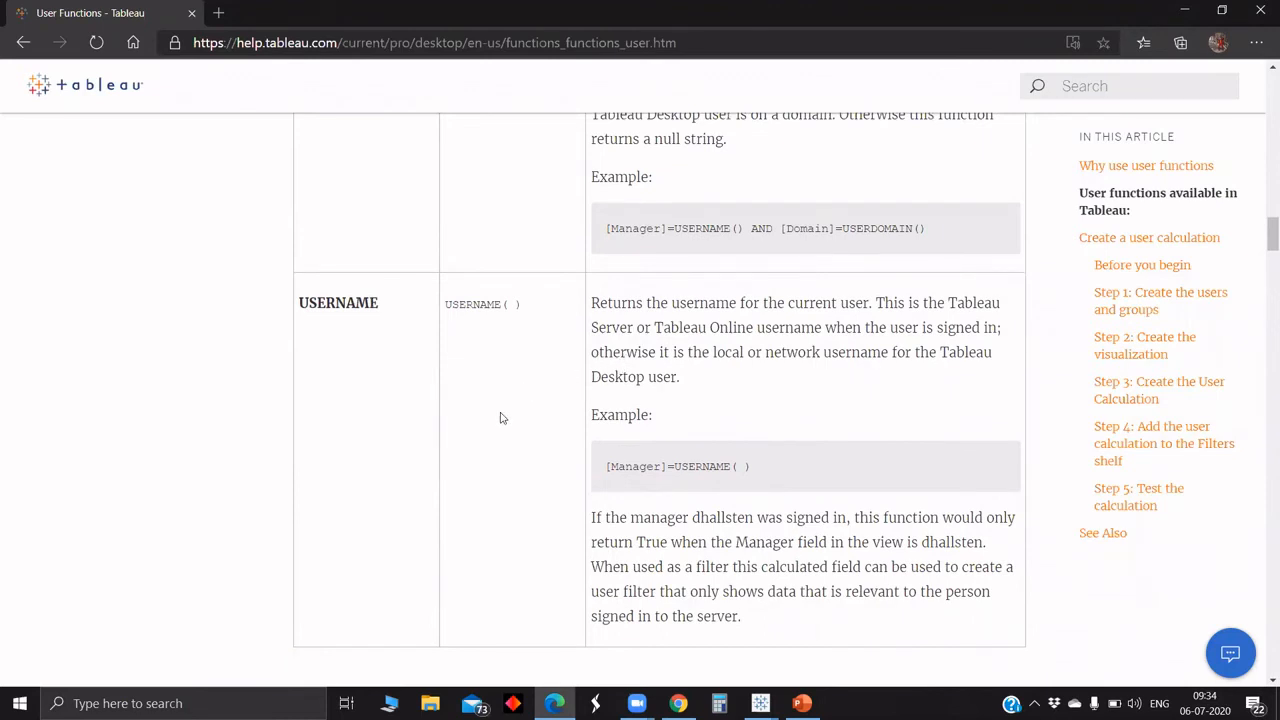
- Go back over the user function entries to the FULLNAME entry at the start of the table
scroll(502, 418, up, 2)
scroll(502, 418, up, 6)
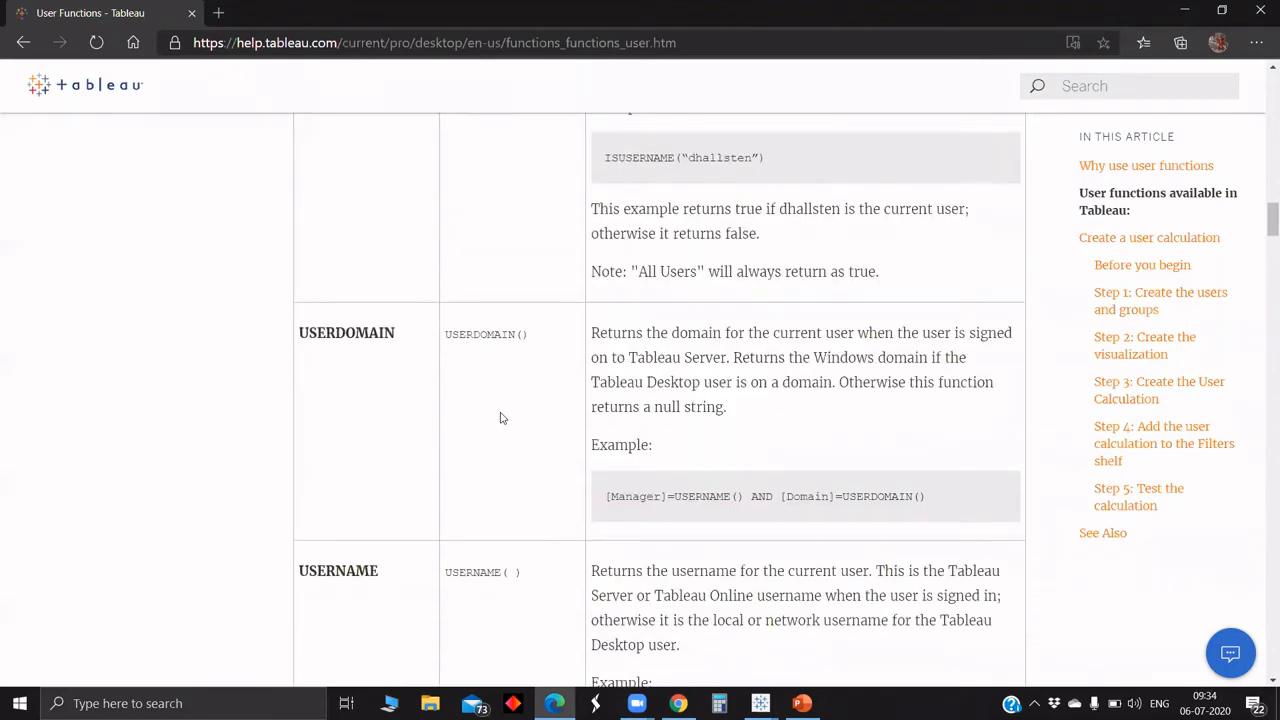
scroll(502, 418, up, 3)
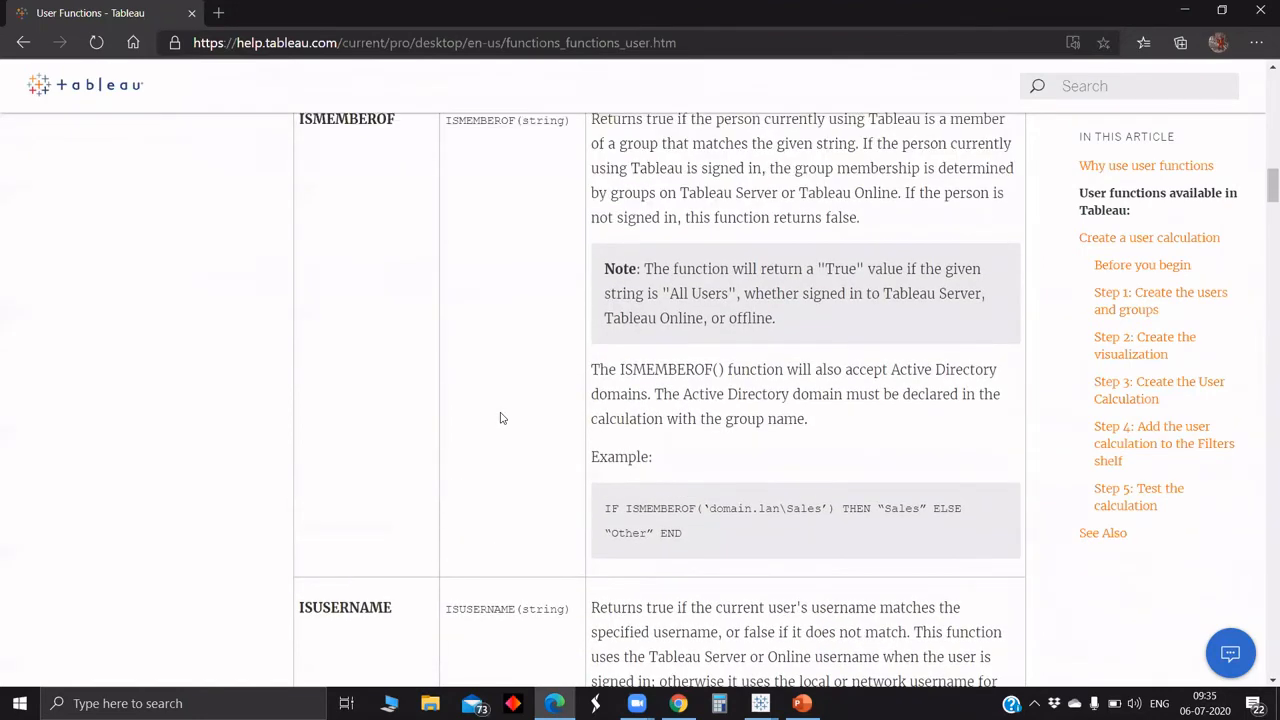
scroll(502, 418, up, 1)
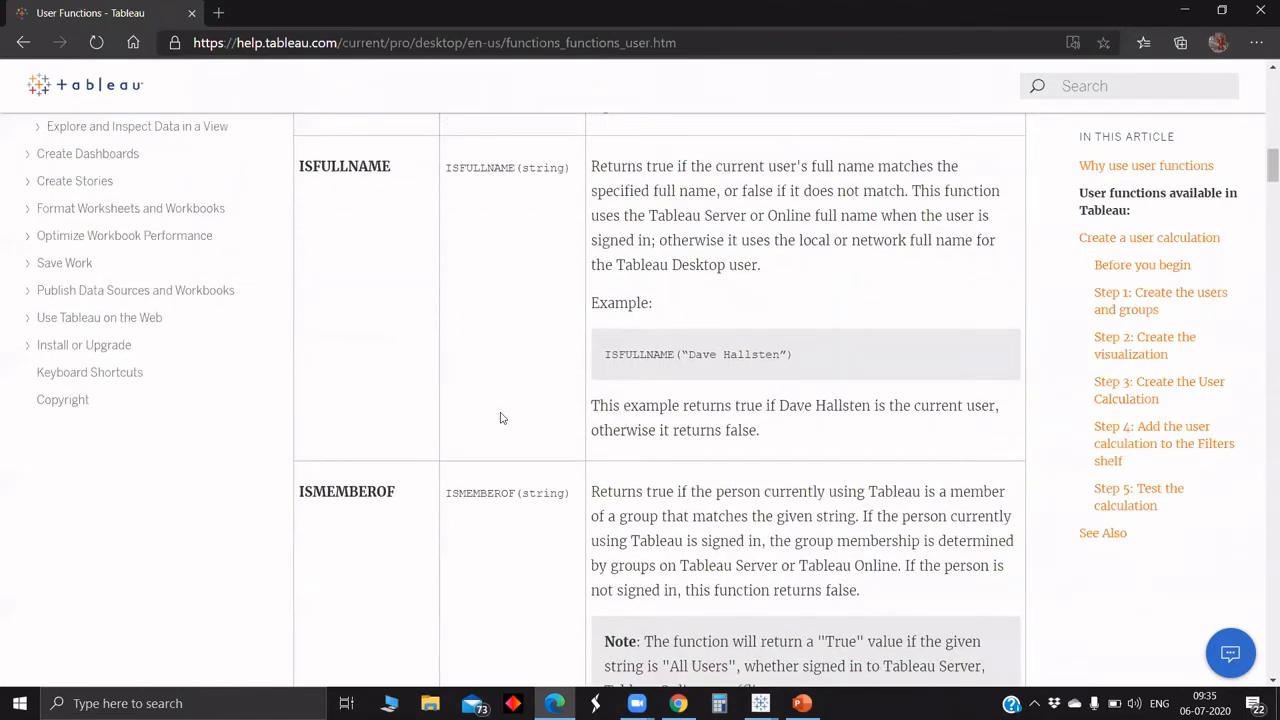
scroll(502, 418, up, 5)
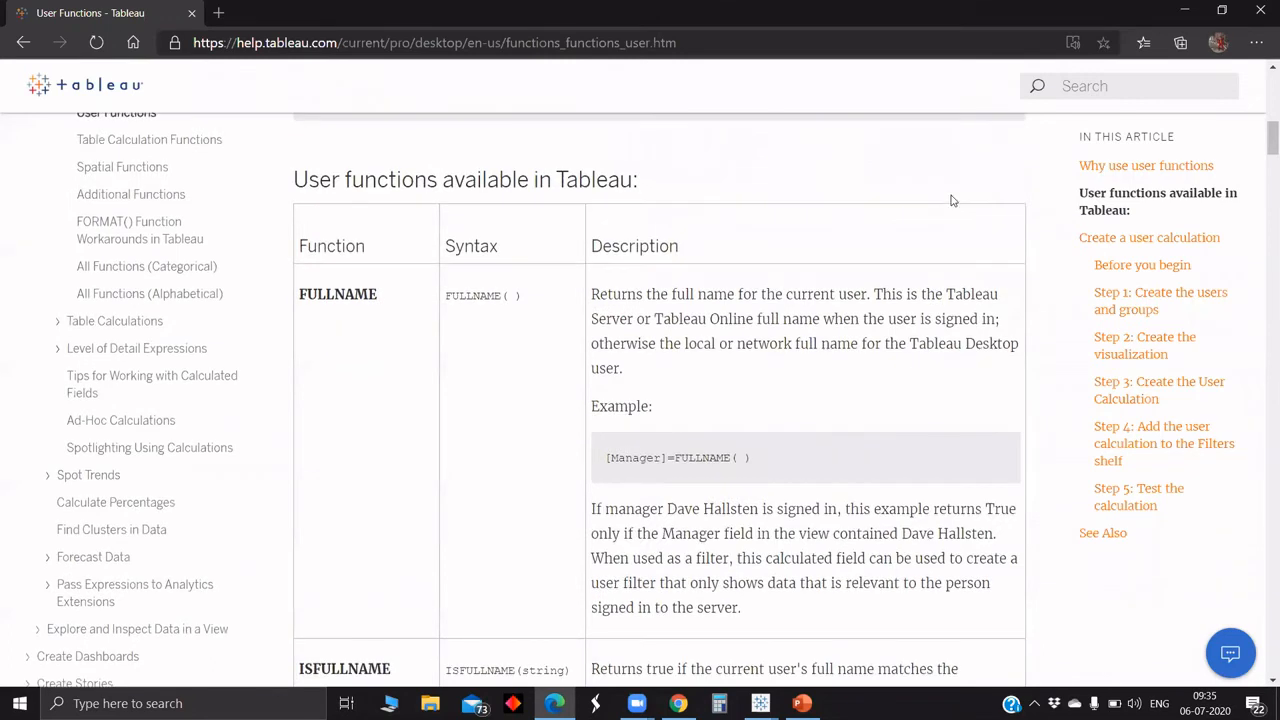
- Put the help away, switch to PowerPoint and review the function categories on the "Functions in Tableau" slide
click(1176, 8)
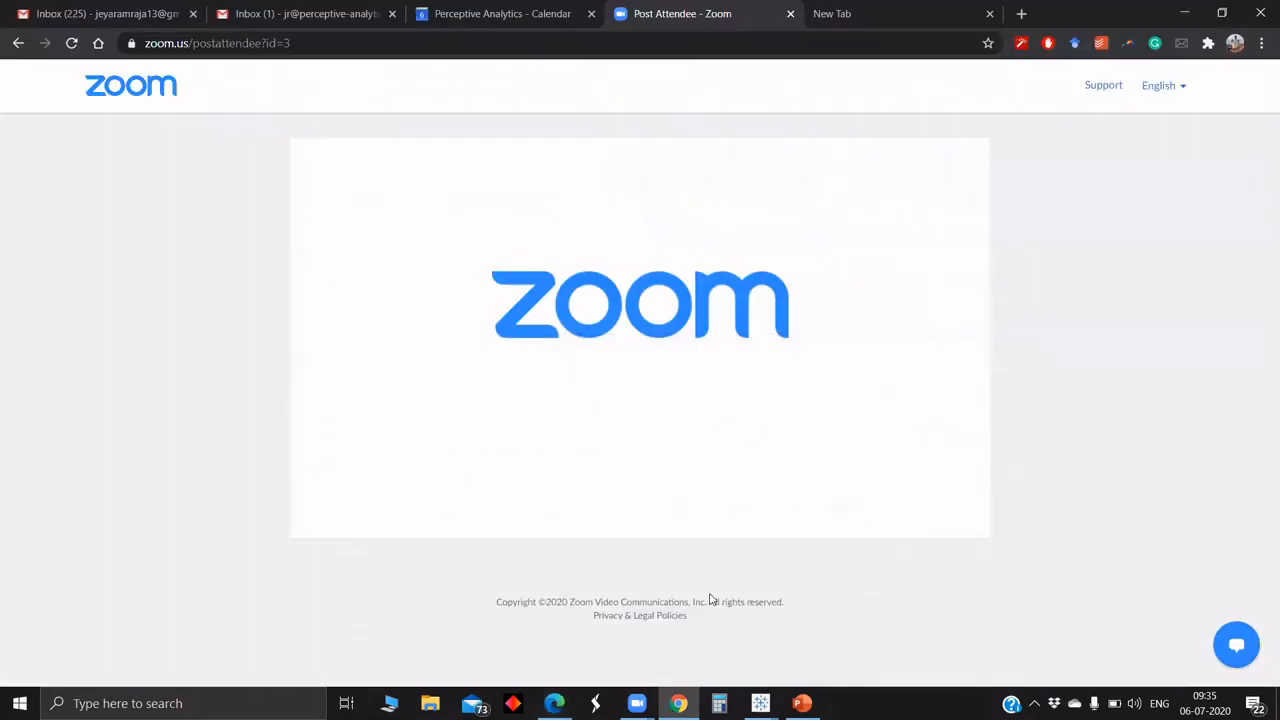
click(800, 610)
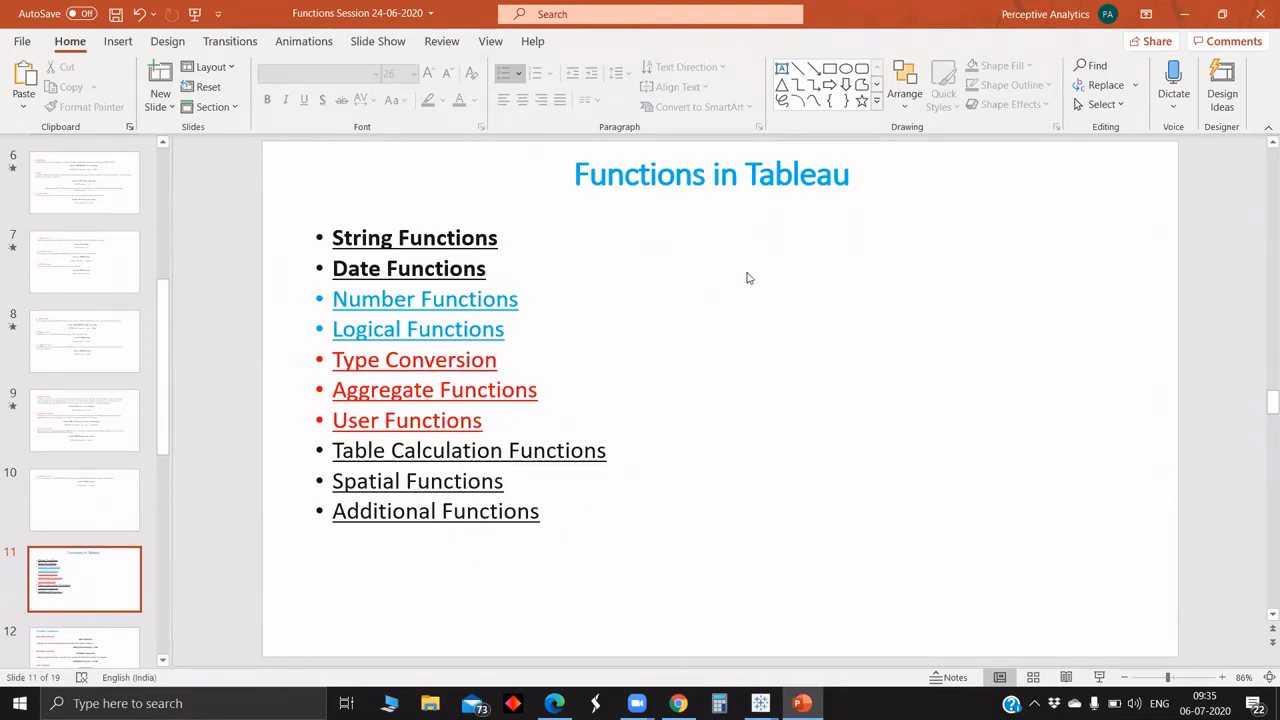
click(1183, 13)
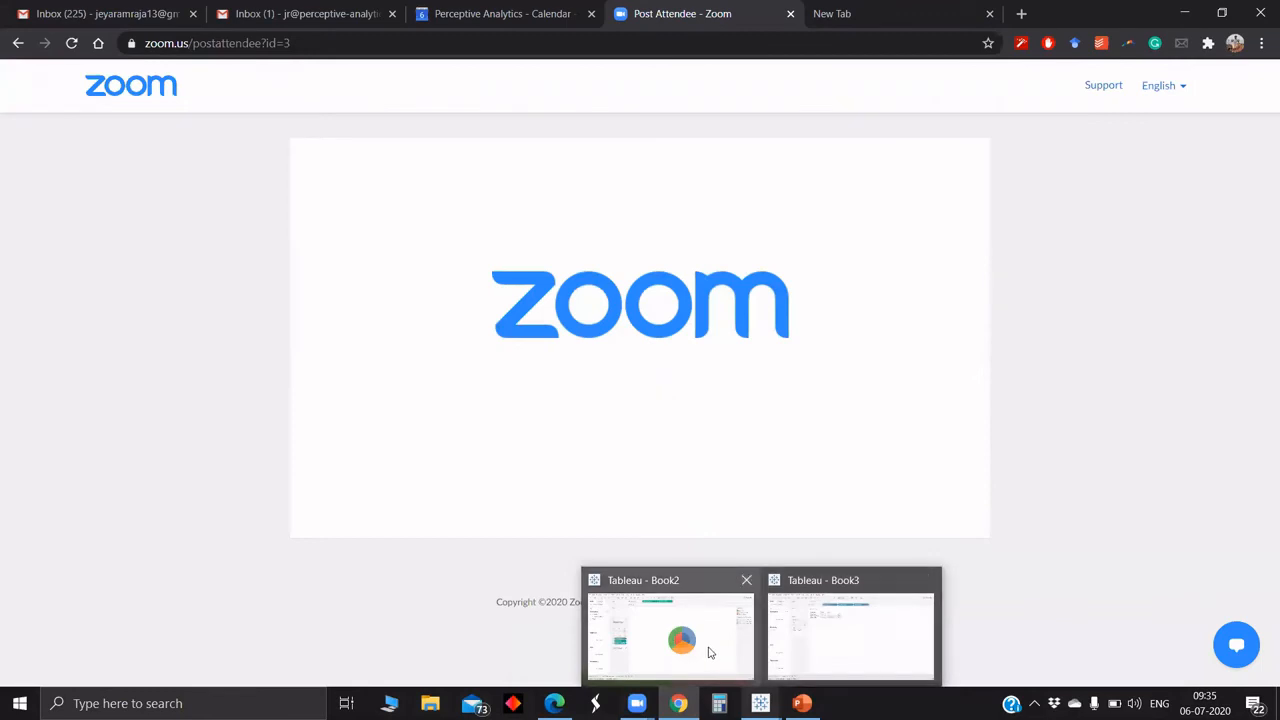
- Switch to the Tableau workbook Book2 and examine its "Drill down pie chart" and "dotted lines" worksheets
click(709, 653)
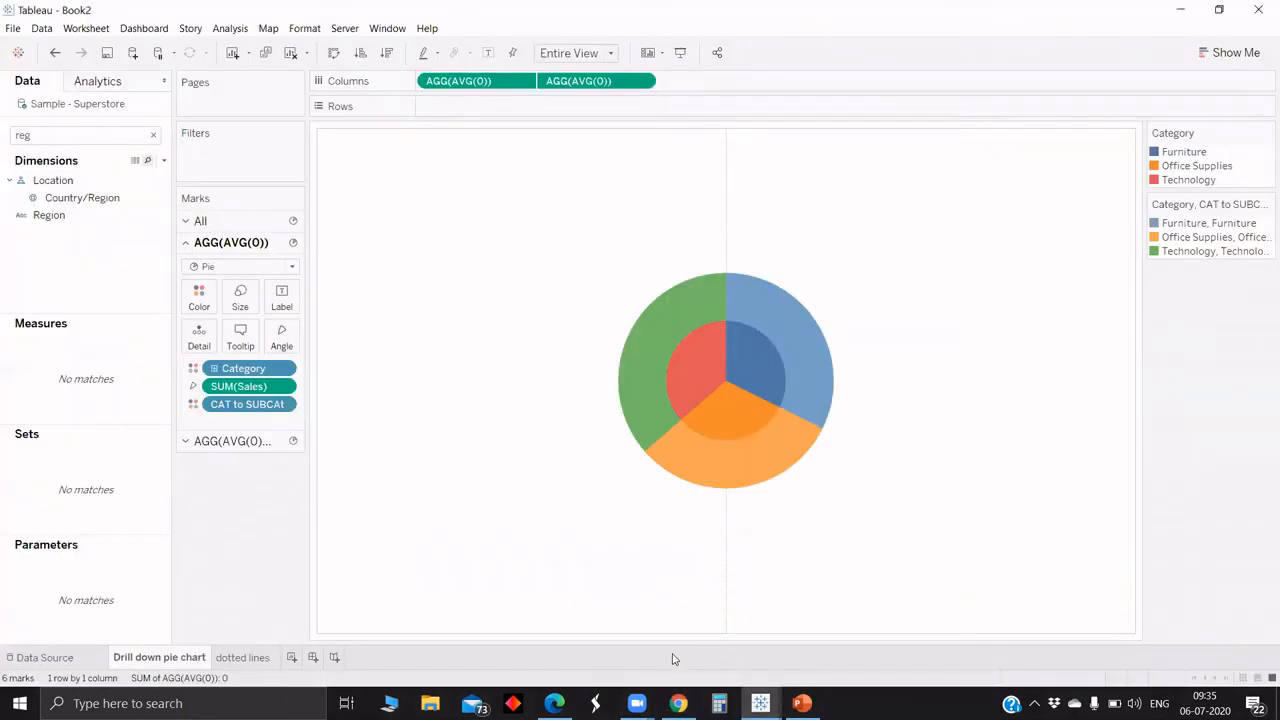
click(218, 660)
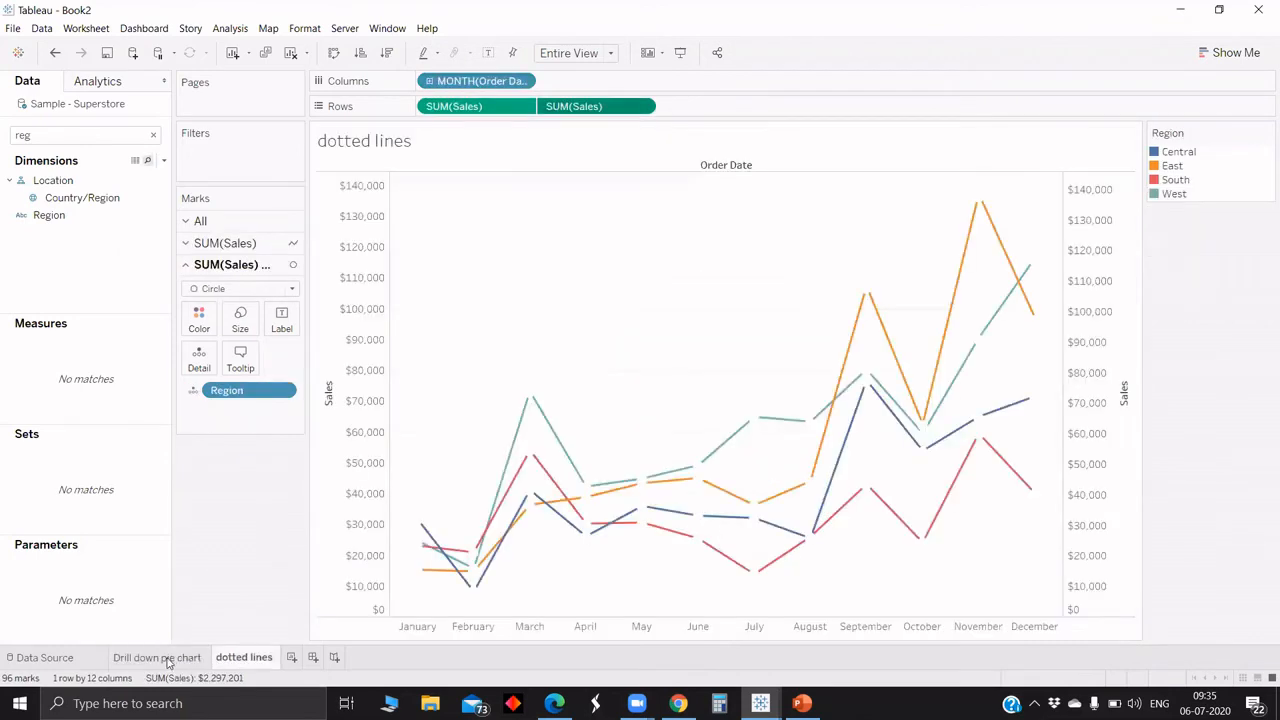
click(160, 658)
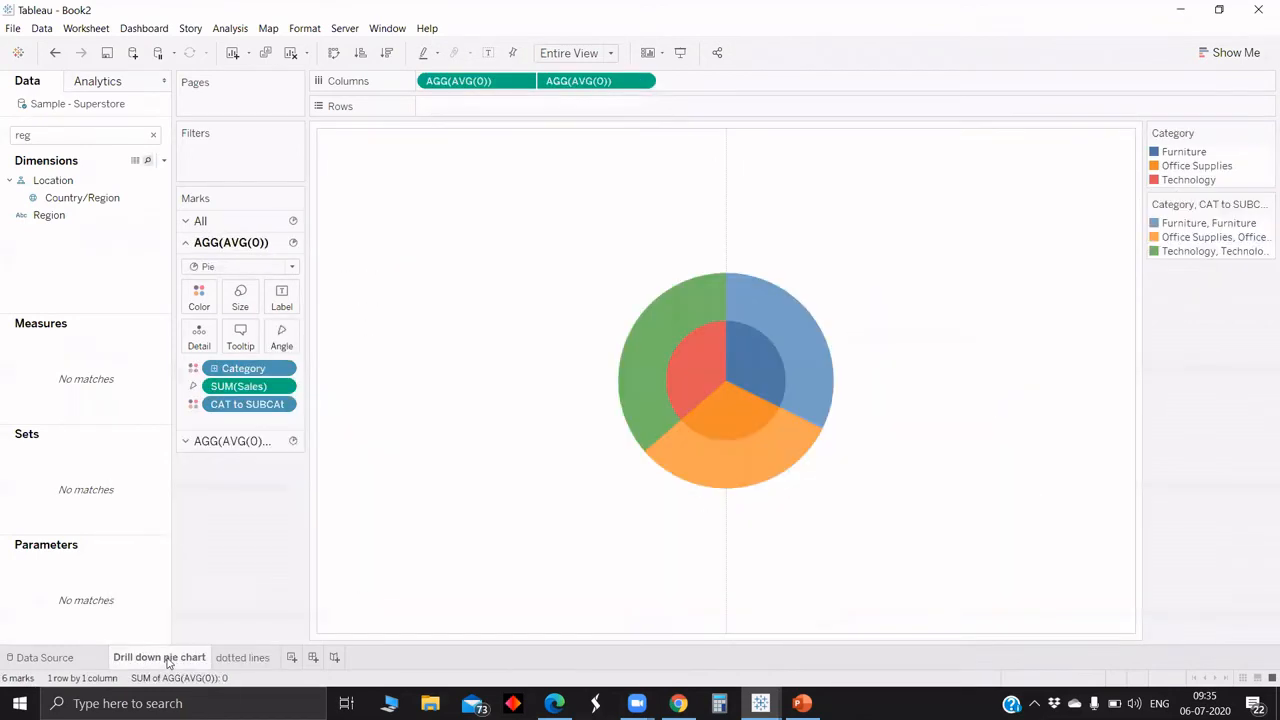
click(234, 659)
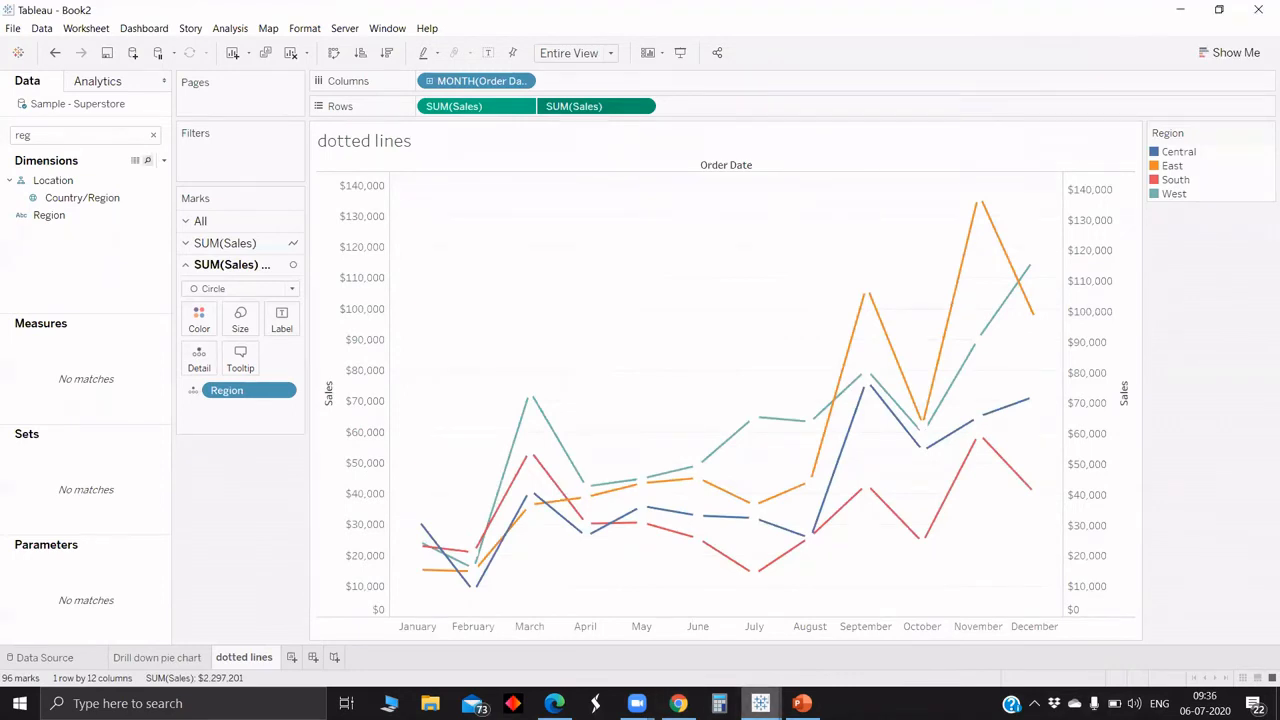
- Add a new worksheet in the Book3 workbook and clear the field search to list all fields
mouse_move(760, 703)
click(823, 667)
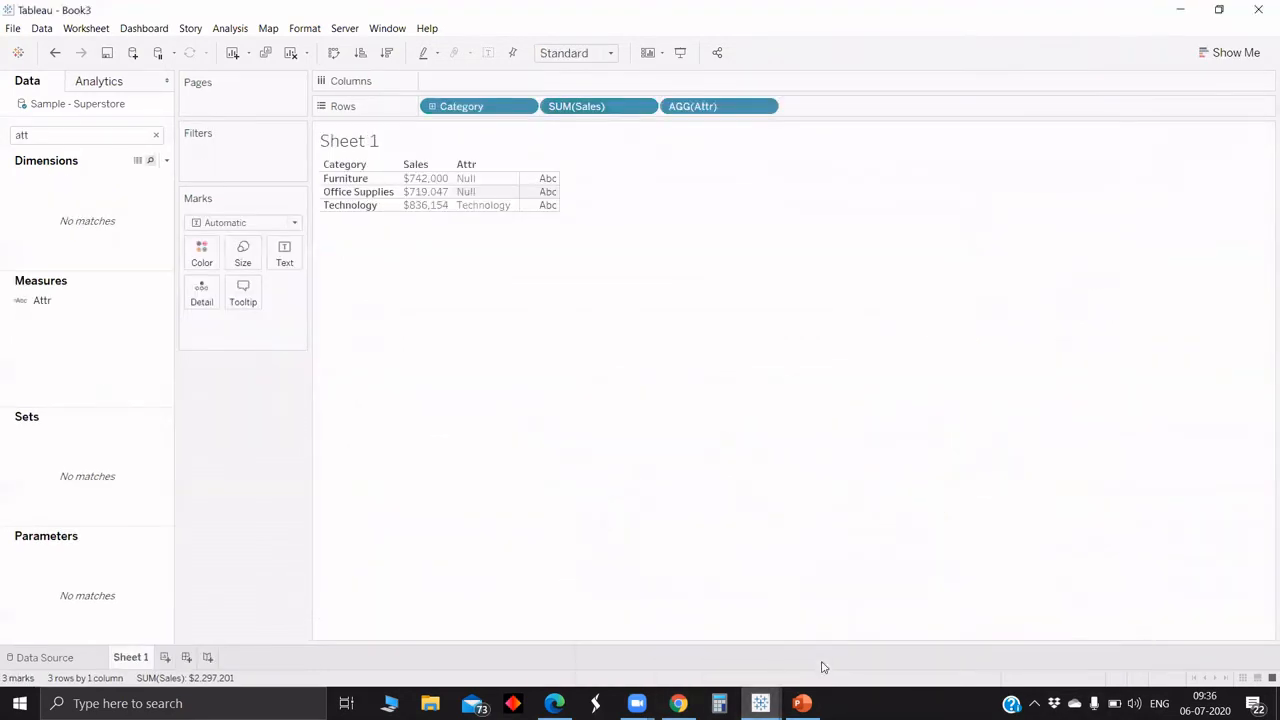
click(167, 657)
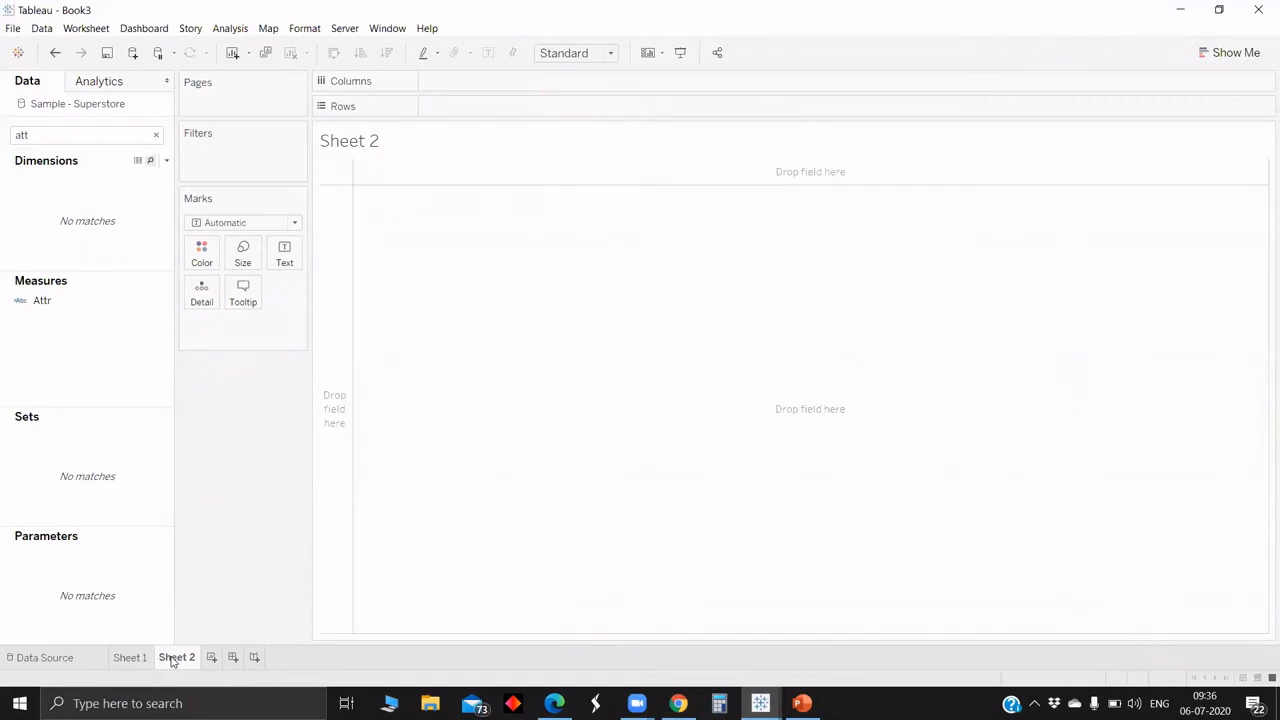
click(65, 129)
key(BackSpace)
key(BackSpace)
key(BackSpace)
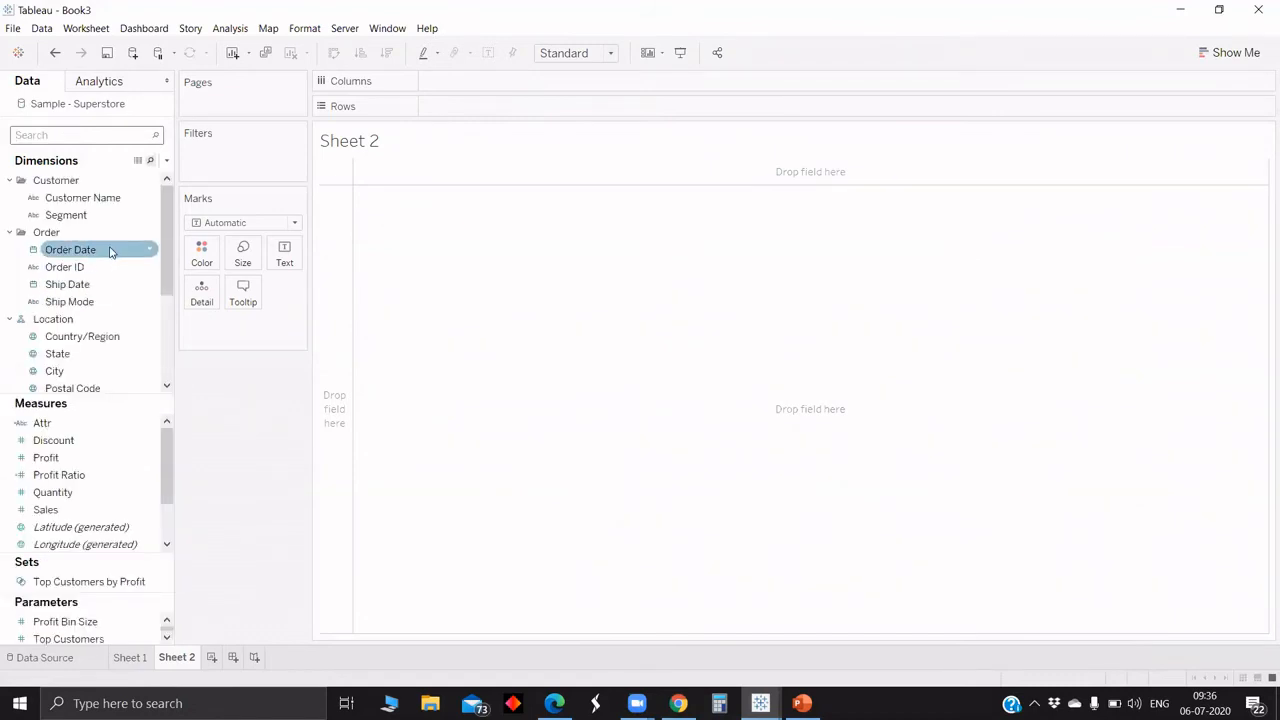
- Build a line chart with Order Date by discrete month on Columns and summed Sales on Rows
drag(109, 249, 524, 82)
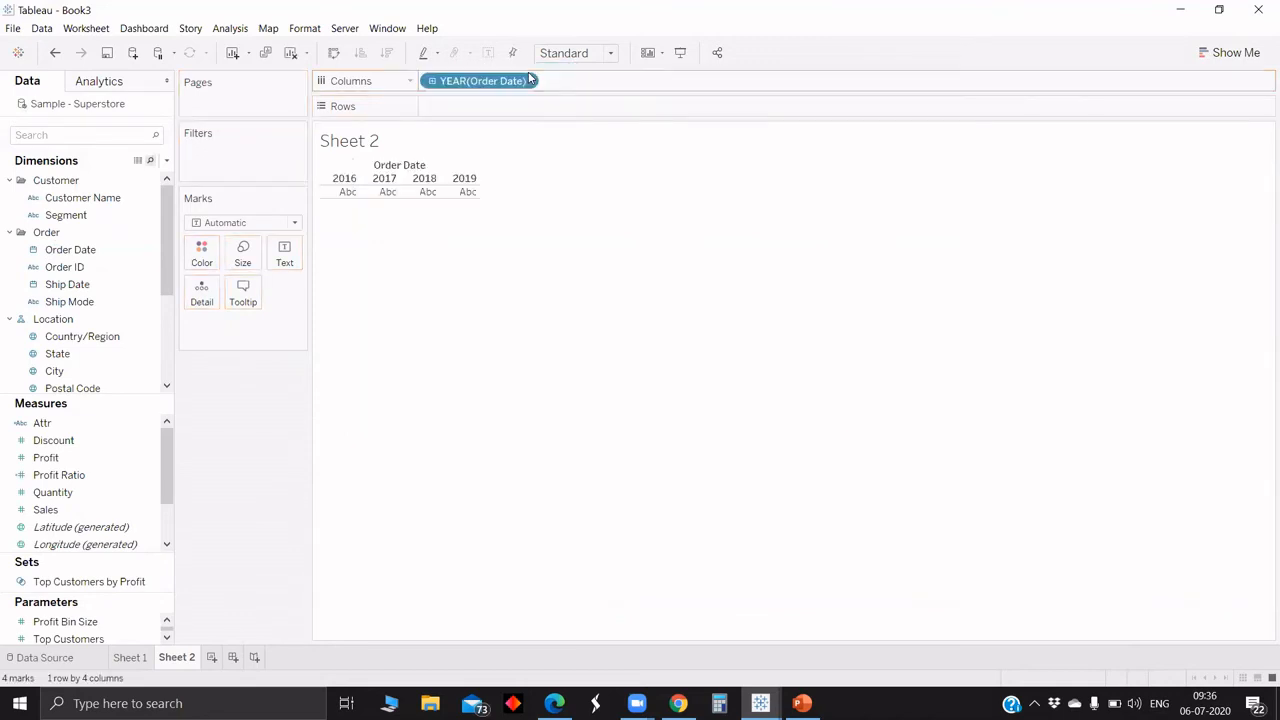
click(524, 82)
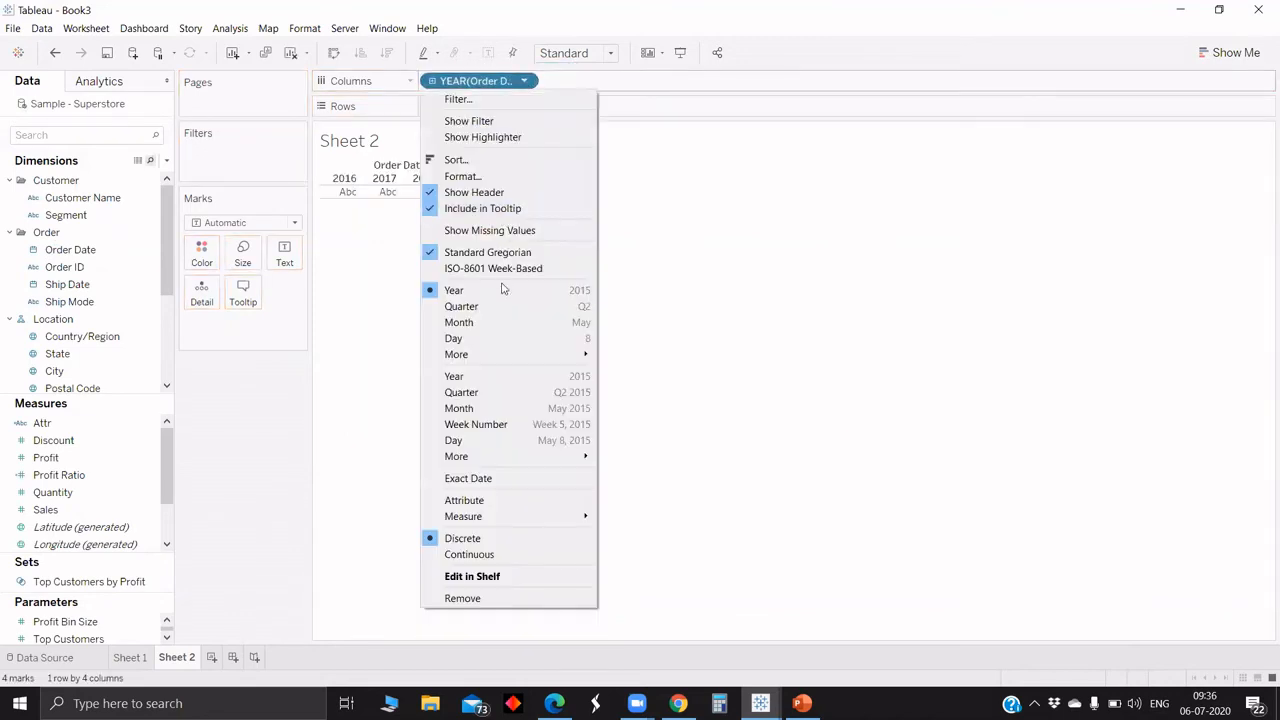
click(497, 319)
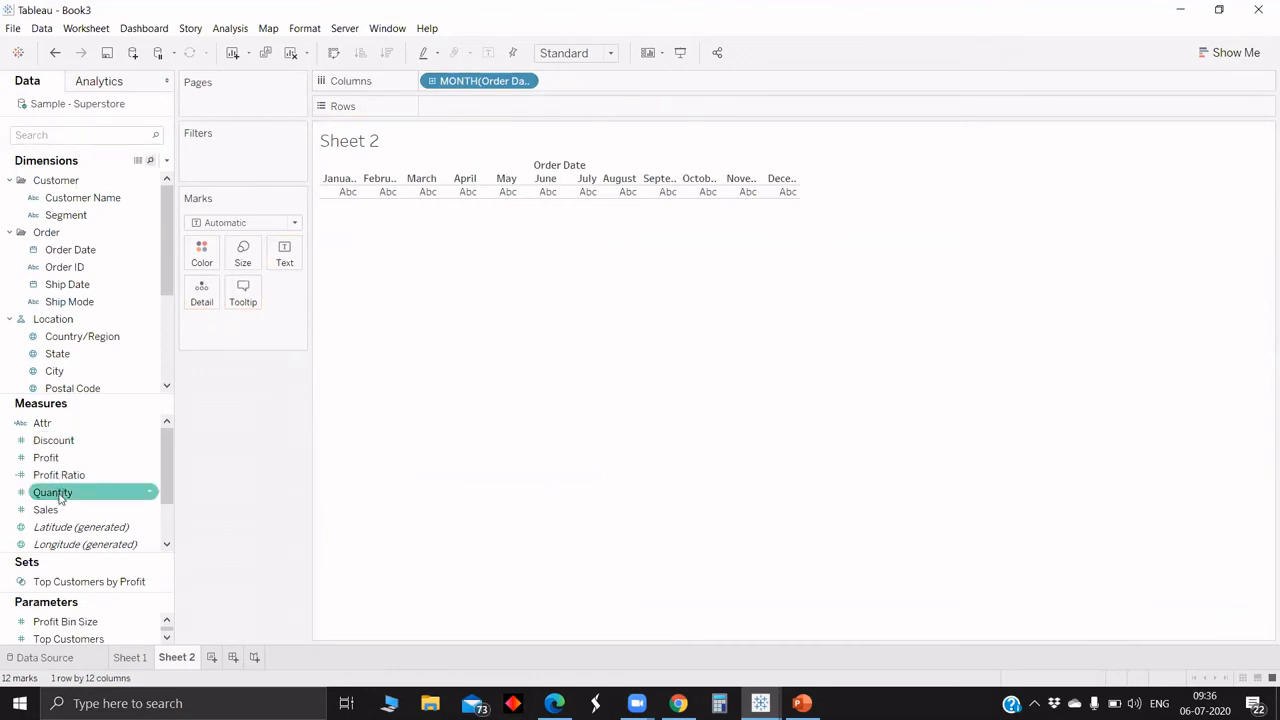
drag(60, 510, 475, 107)
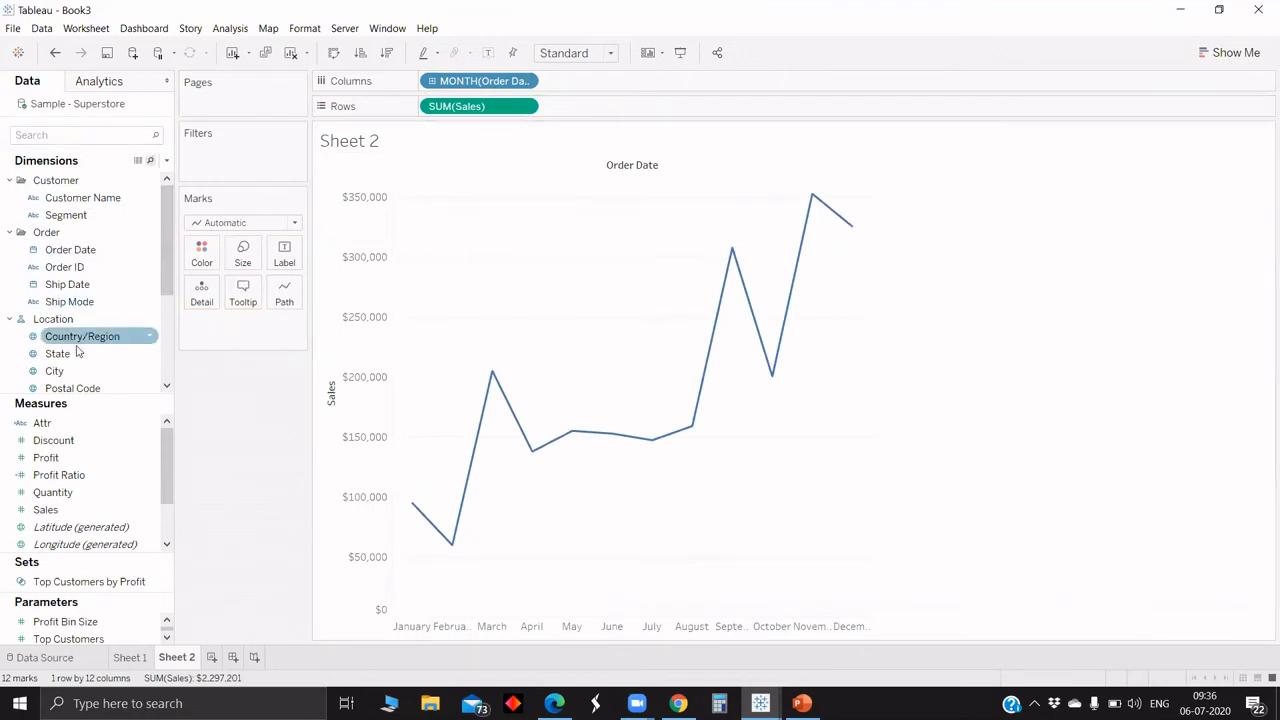
drag(95, 338, 204, 262)
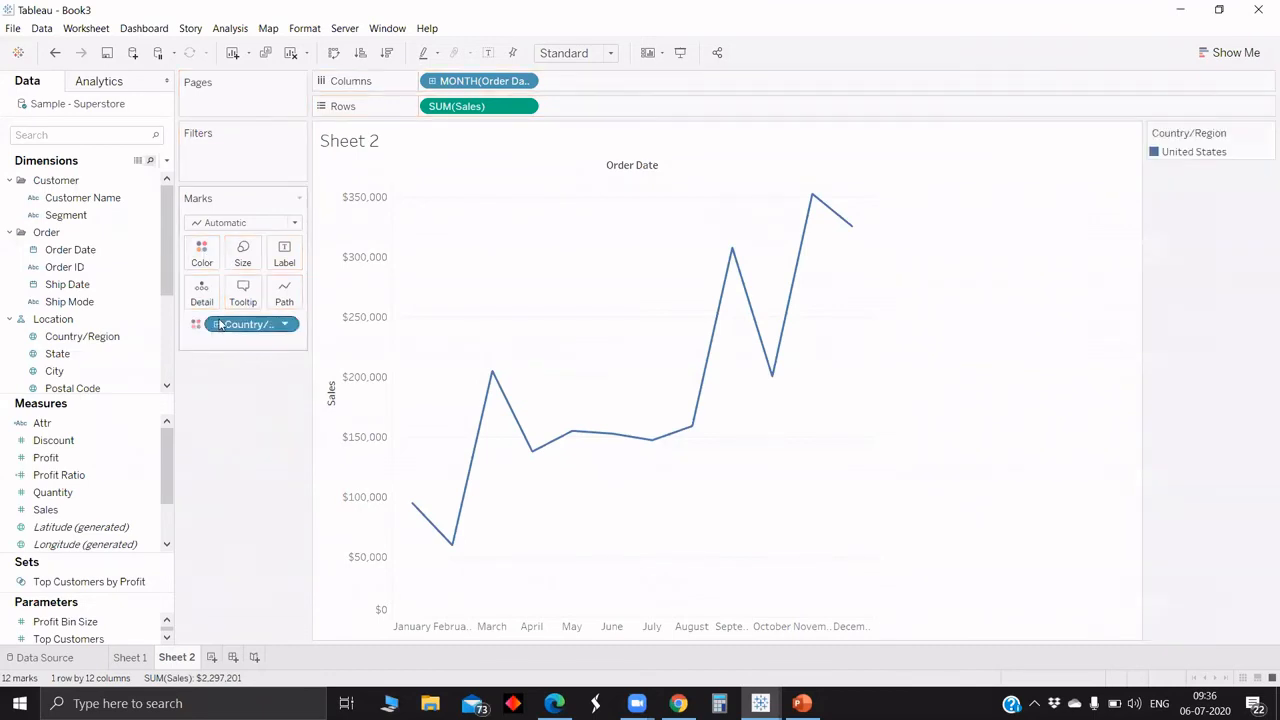
click(216, 324)
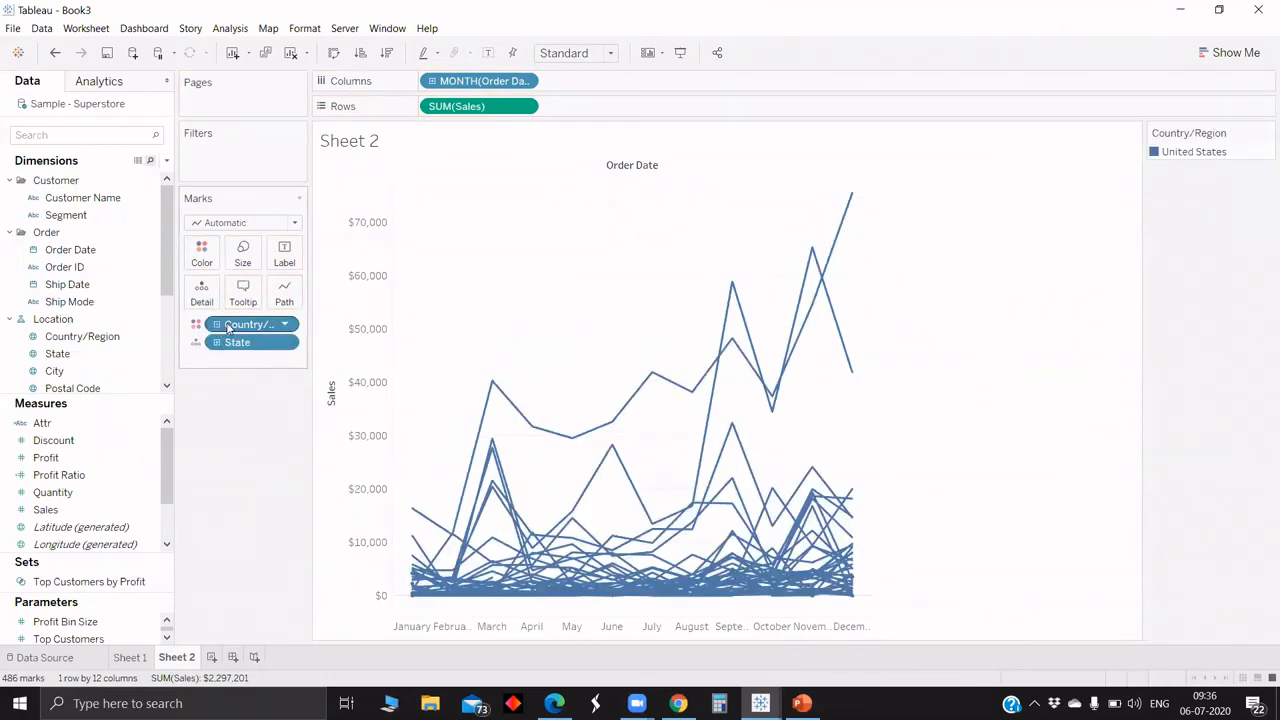
drag(228, 342, 213, 425)
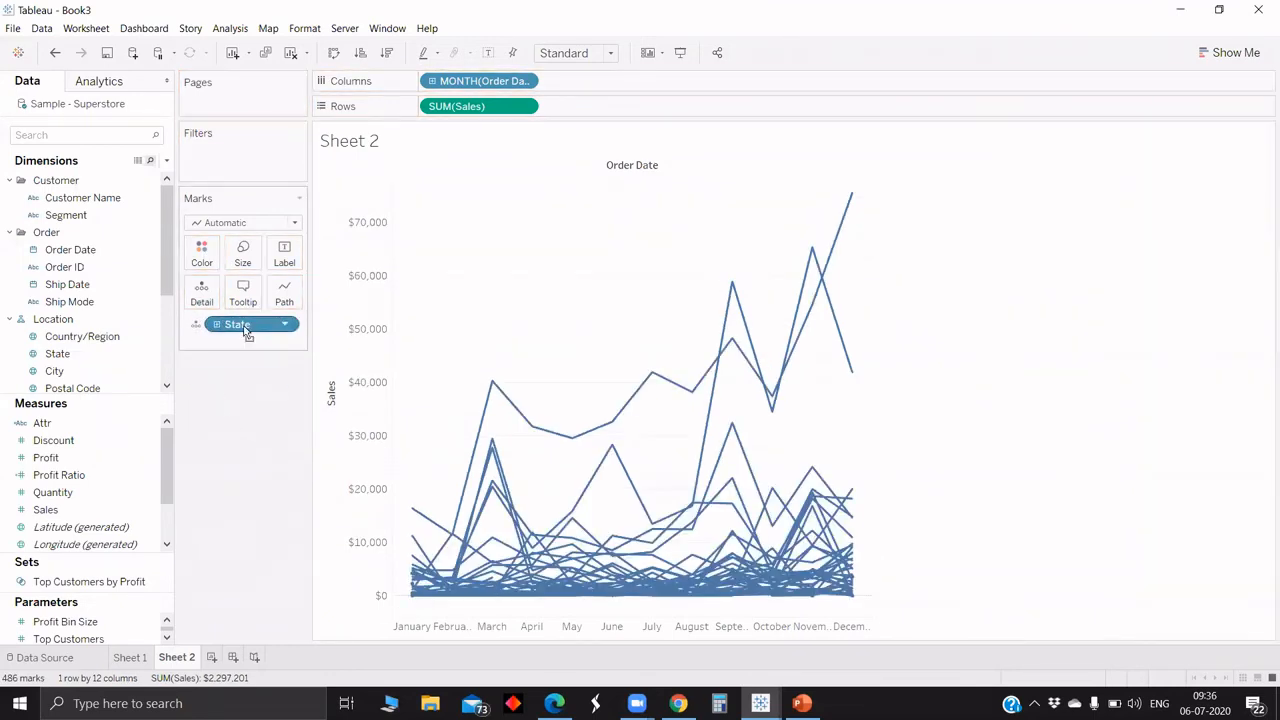
drag(245, 326, 215, 400)
drag(108, 337, 204, 252)
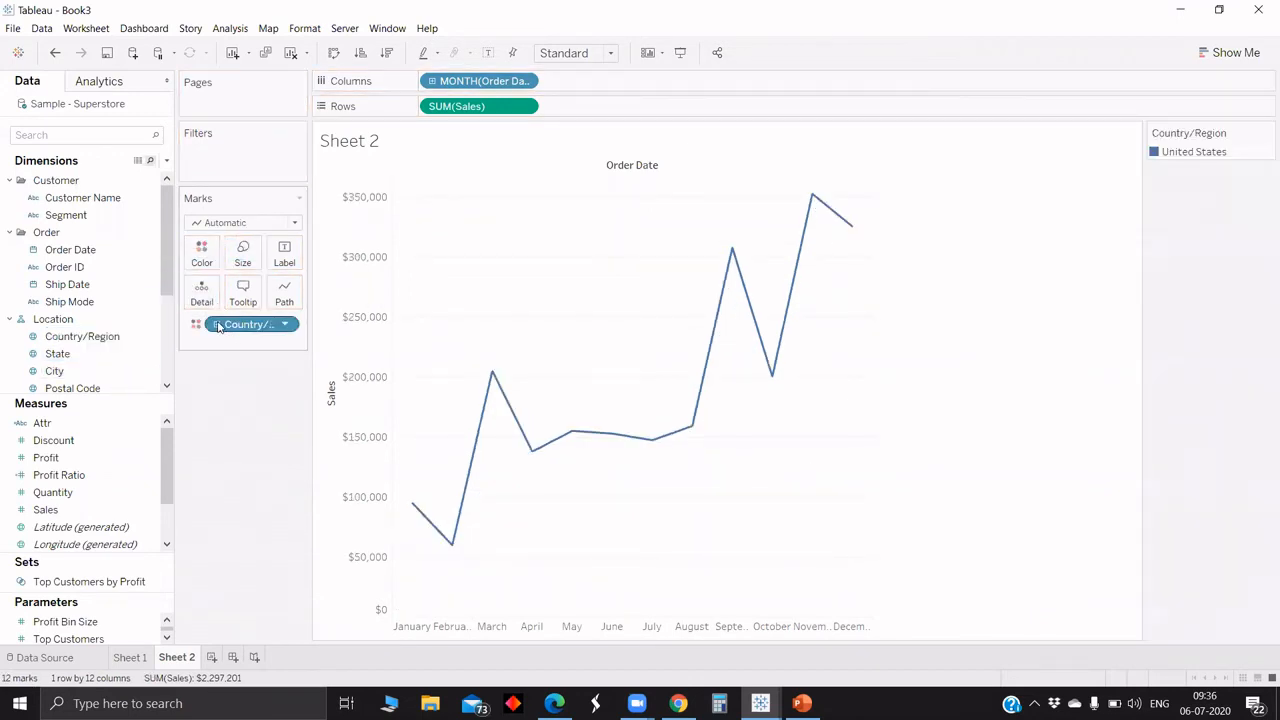
click(217, 325)
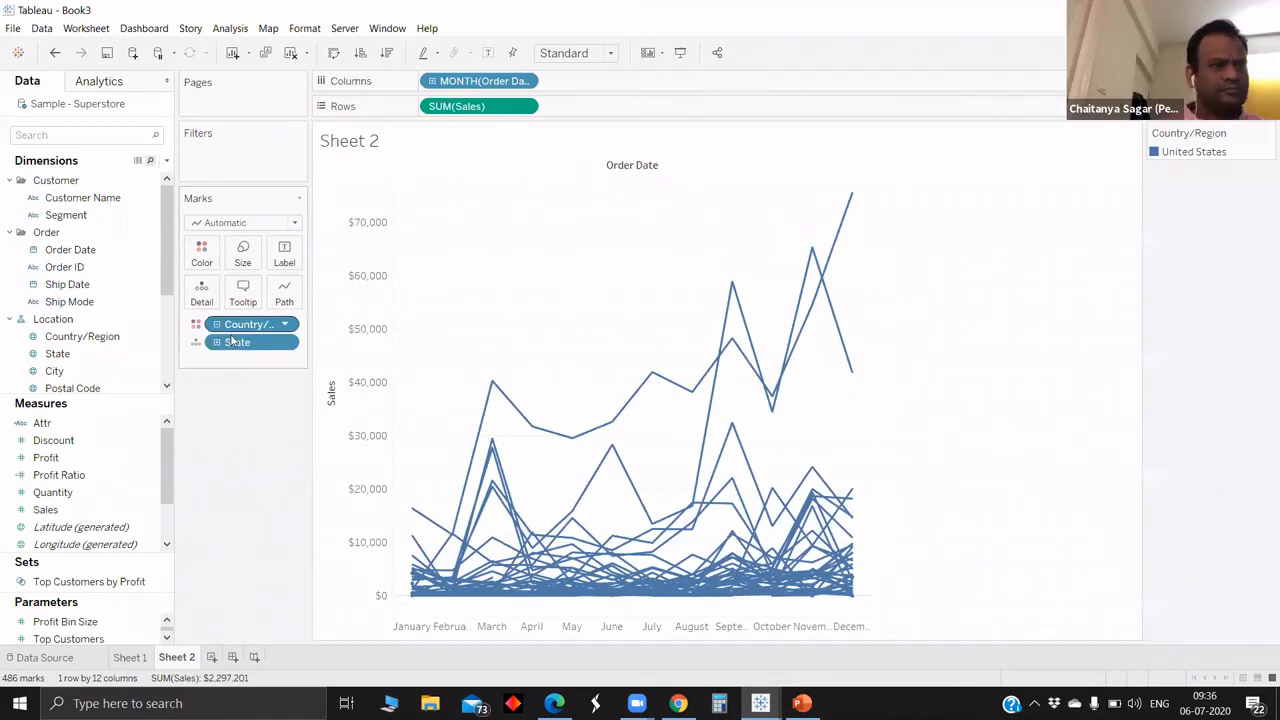
drag(233, 341, 234, 406)
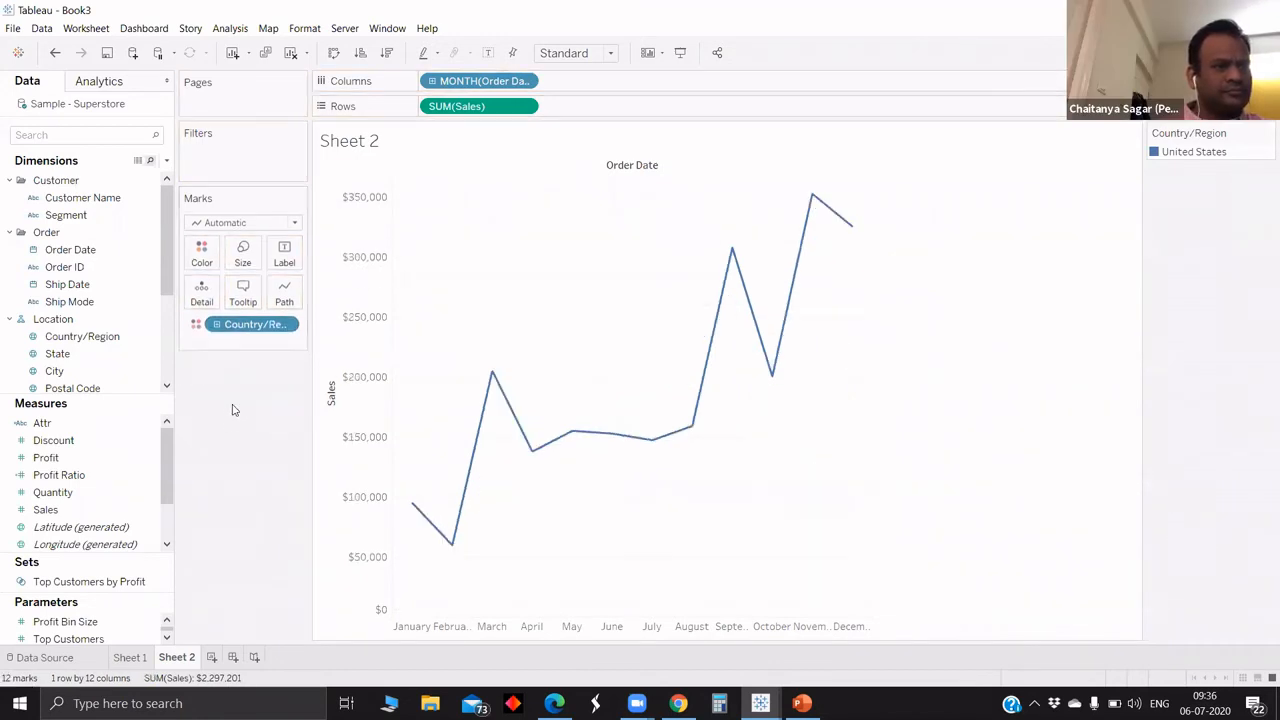
drag(251, 326, 230, 470)
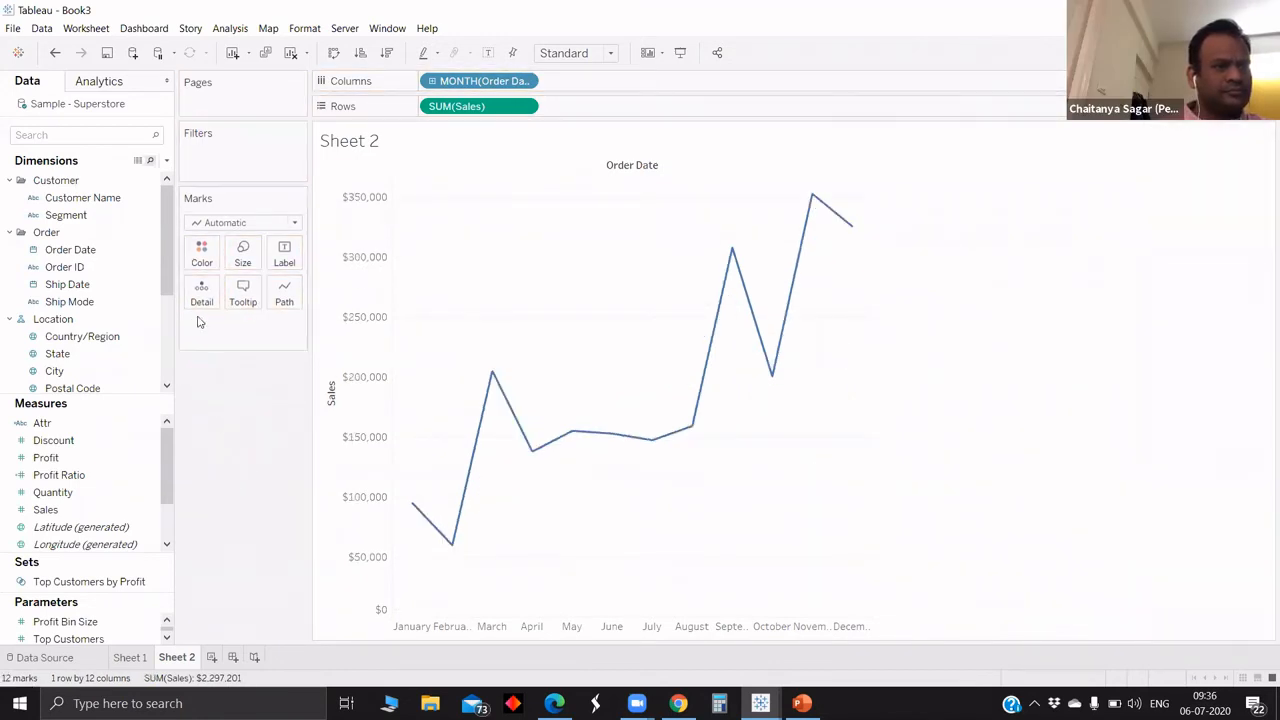
- Colour the monthly sales lines by the Category dimension from the Product group
drag(168, 280, 172, 335)
click(88, 215)
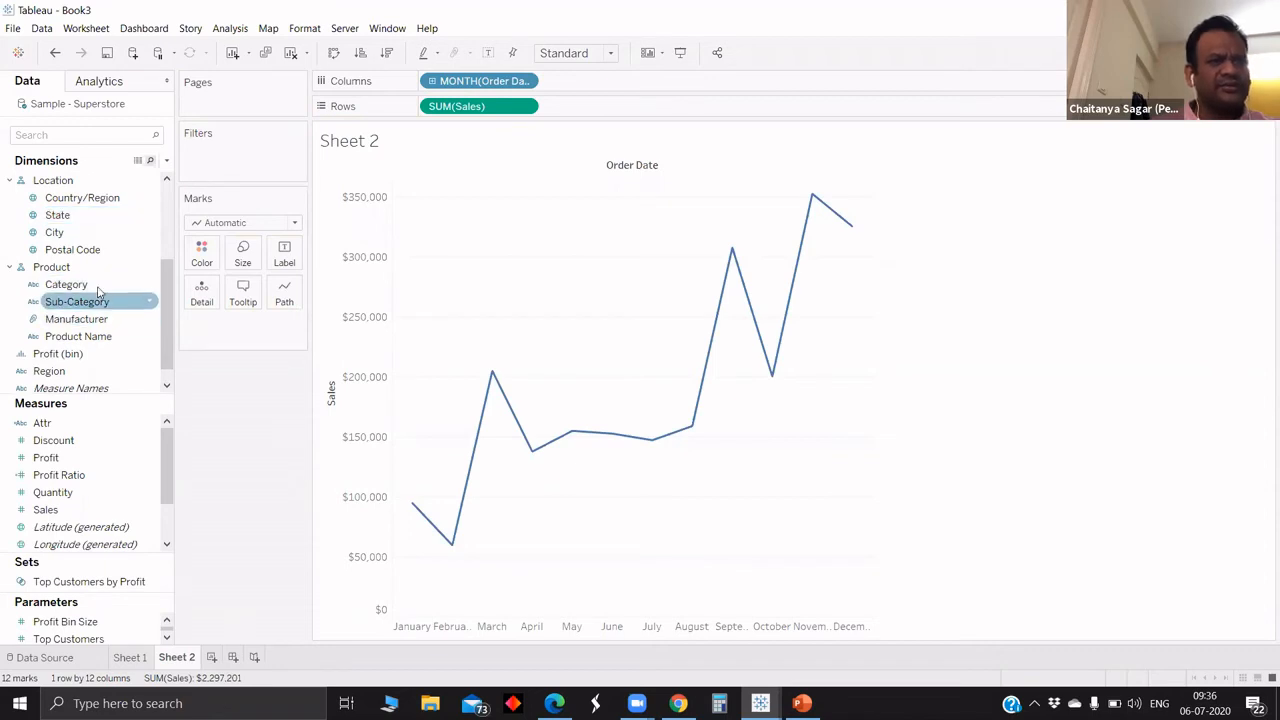
drag(97, 287, 210, 258)
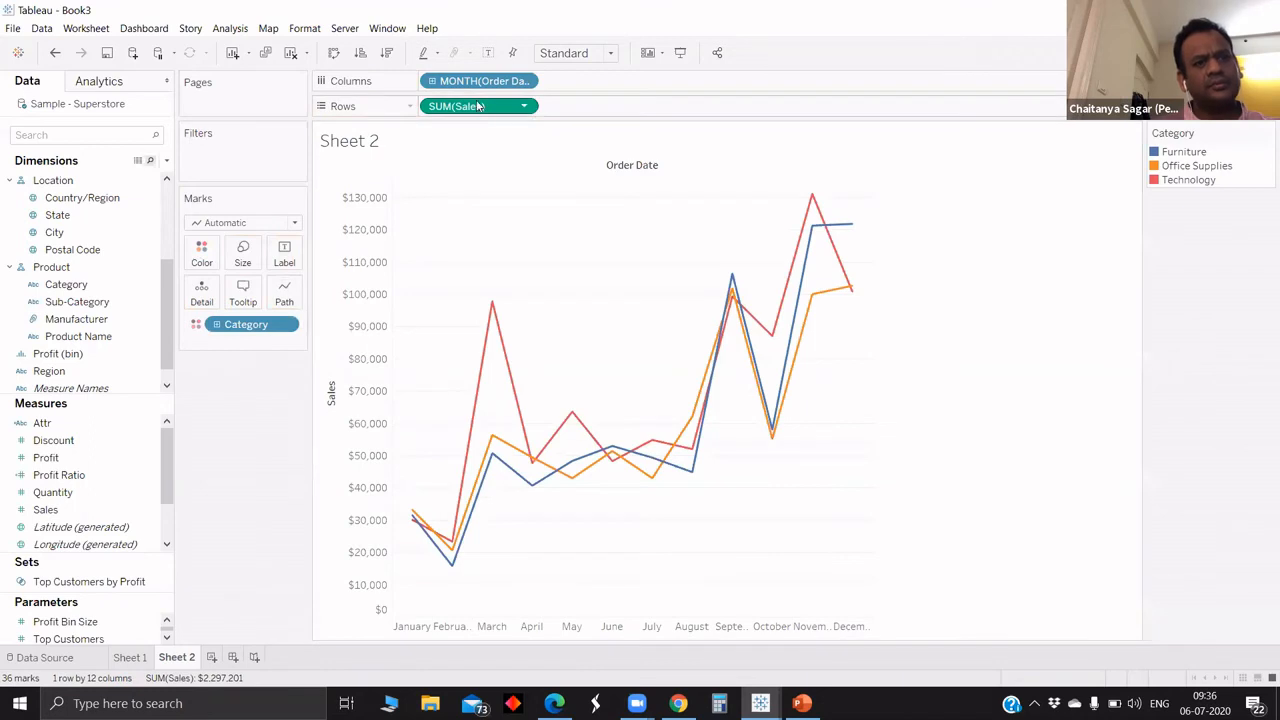
- Add a second SUM([Sales]) calculation to Rows beside the existing summed Sales
drag(655, 108, 646, 107)
drag(501, 107, 538, 106)
double_click(553, 105)
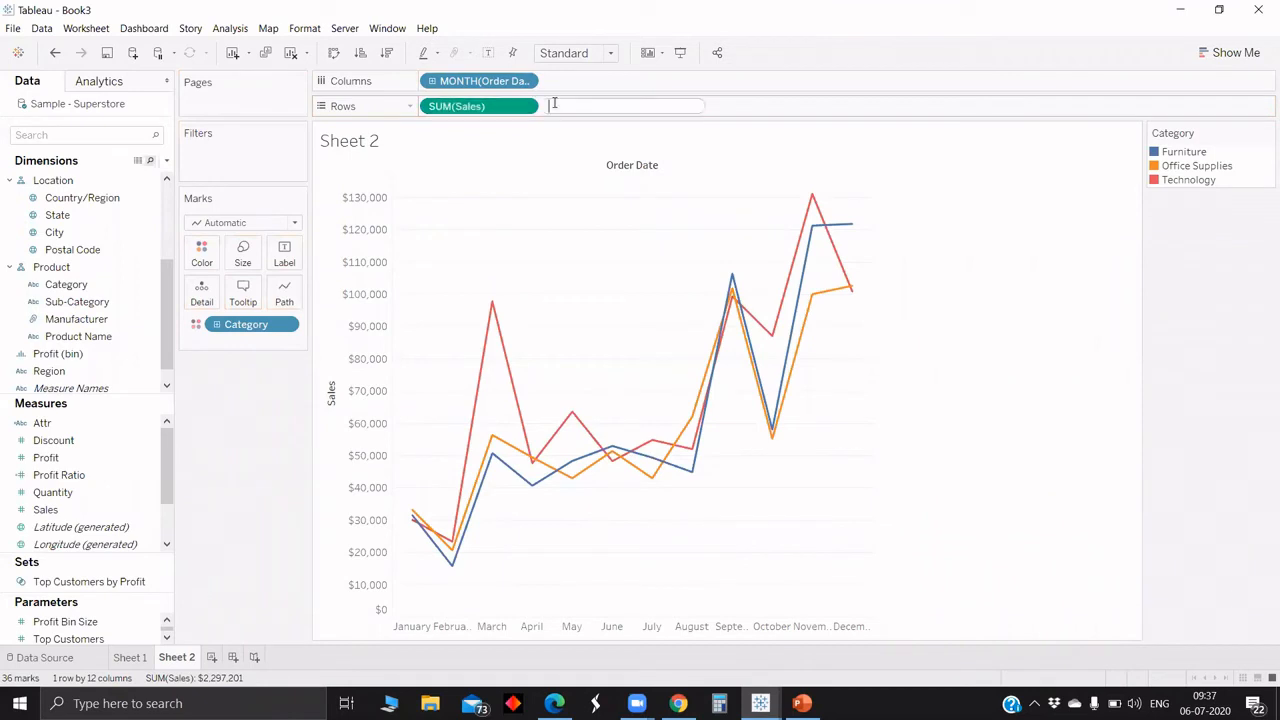
text(su)
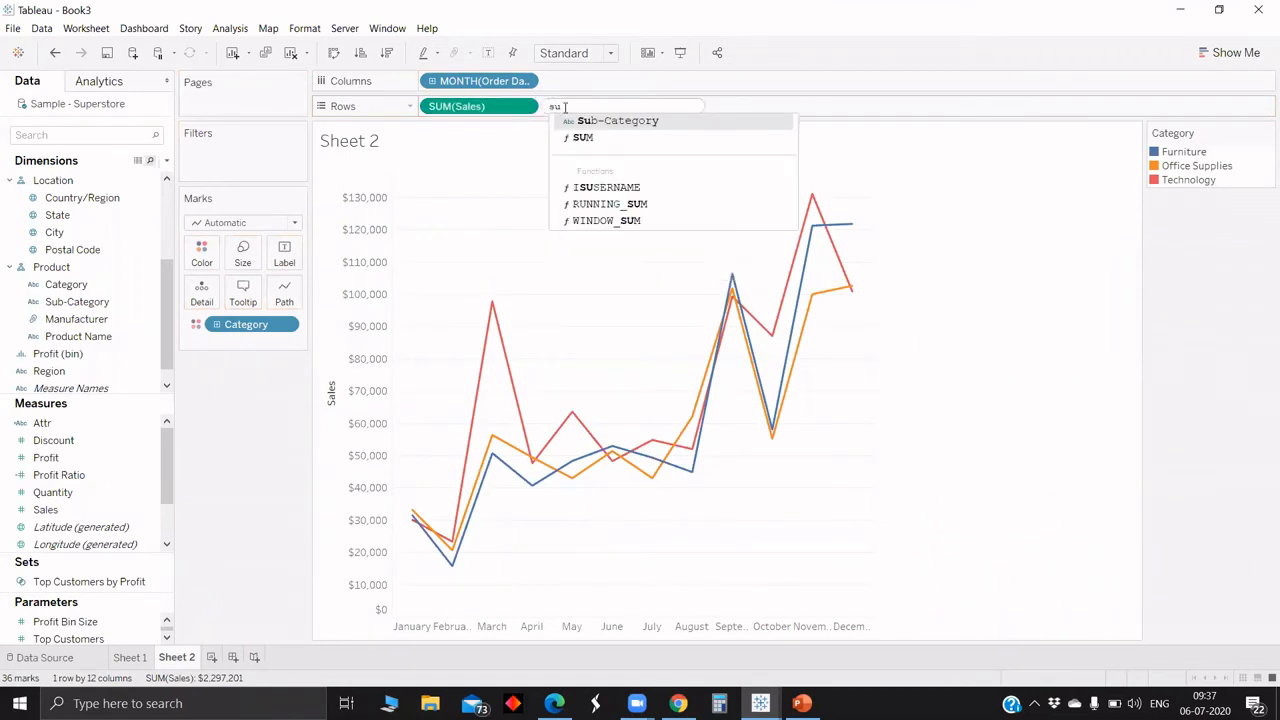
click(584, 138)
text(sa)
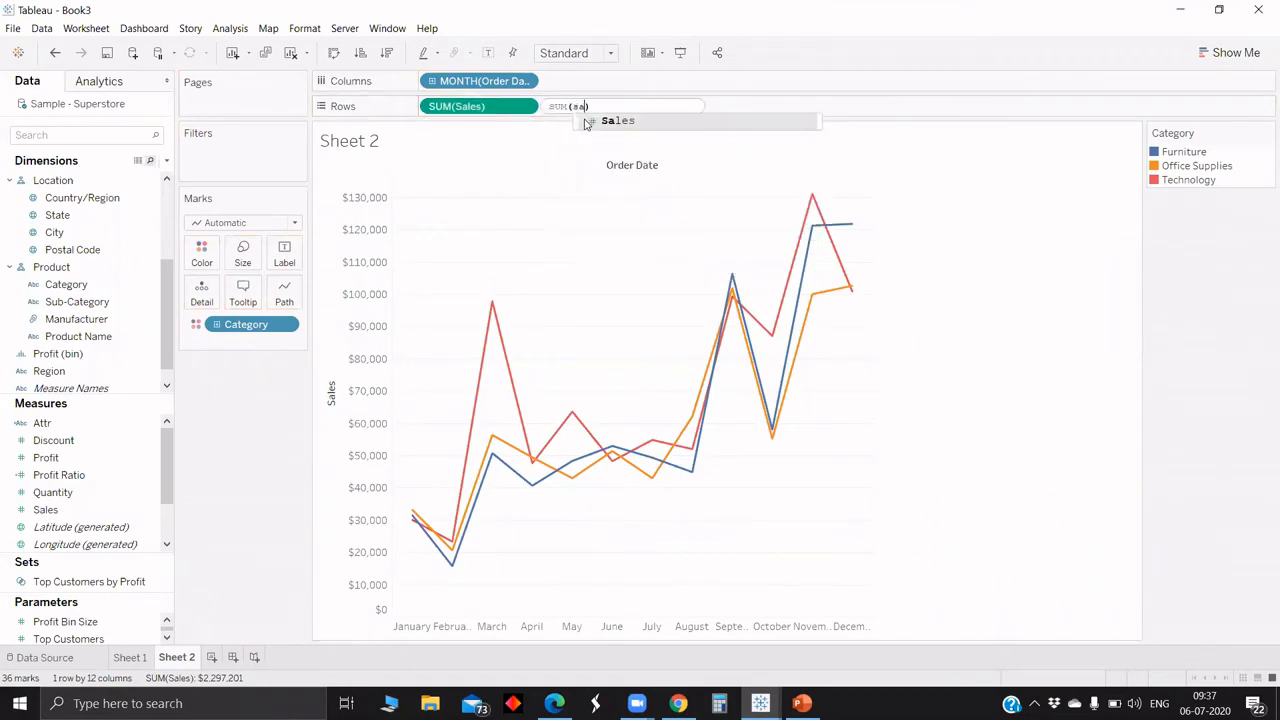
click(604, 122)
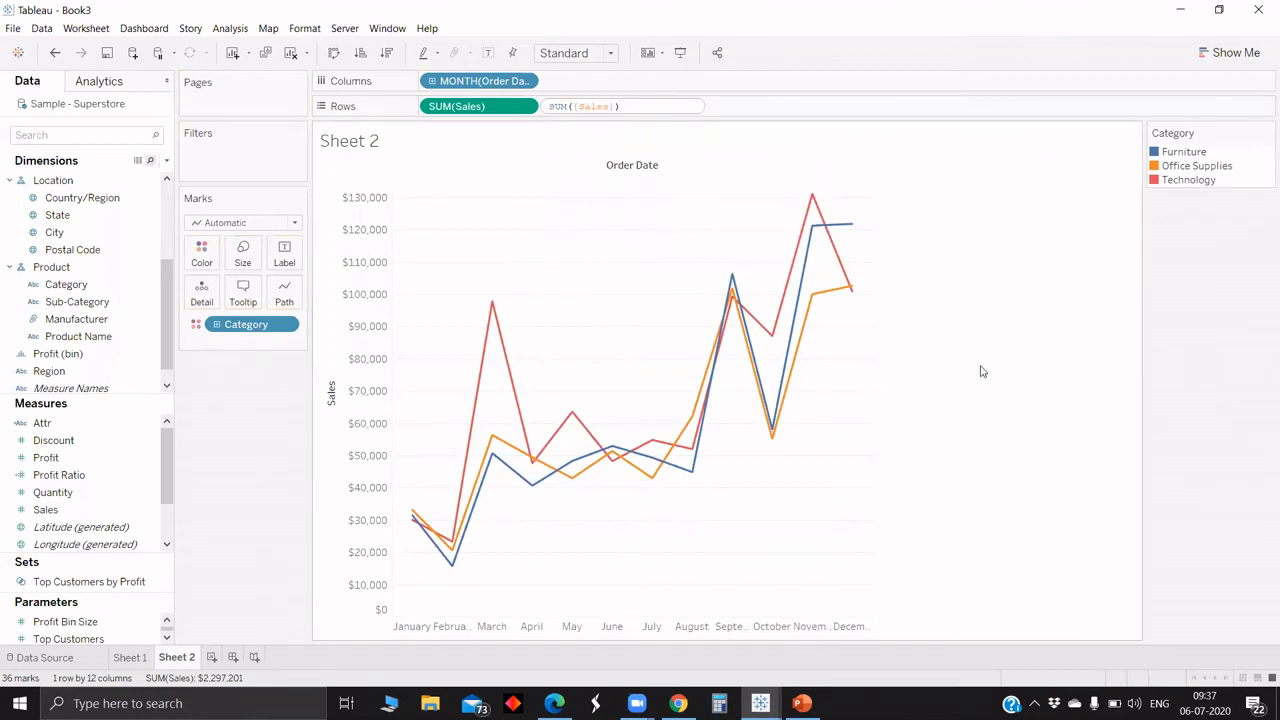
key(Return)
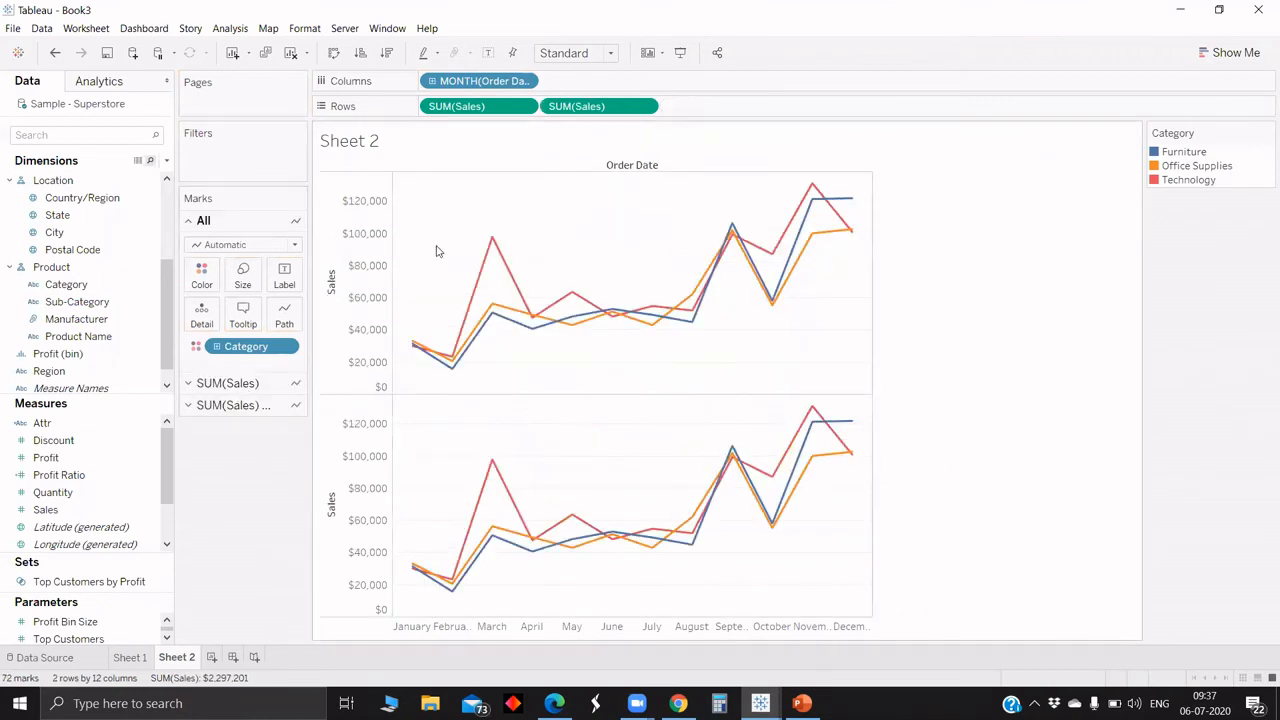
- For the second Sales marks only, move Category from colour to detail and change the mark type to Circle
click(240, 405)
drag(246, 390, 201, 358)
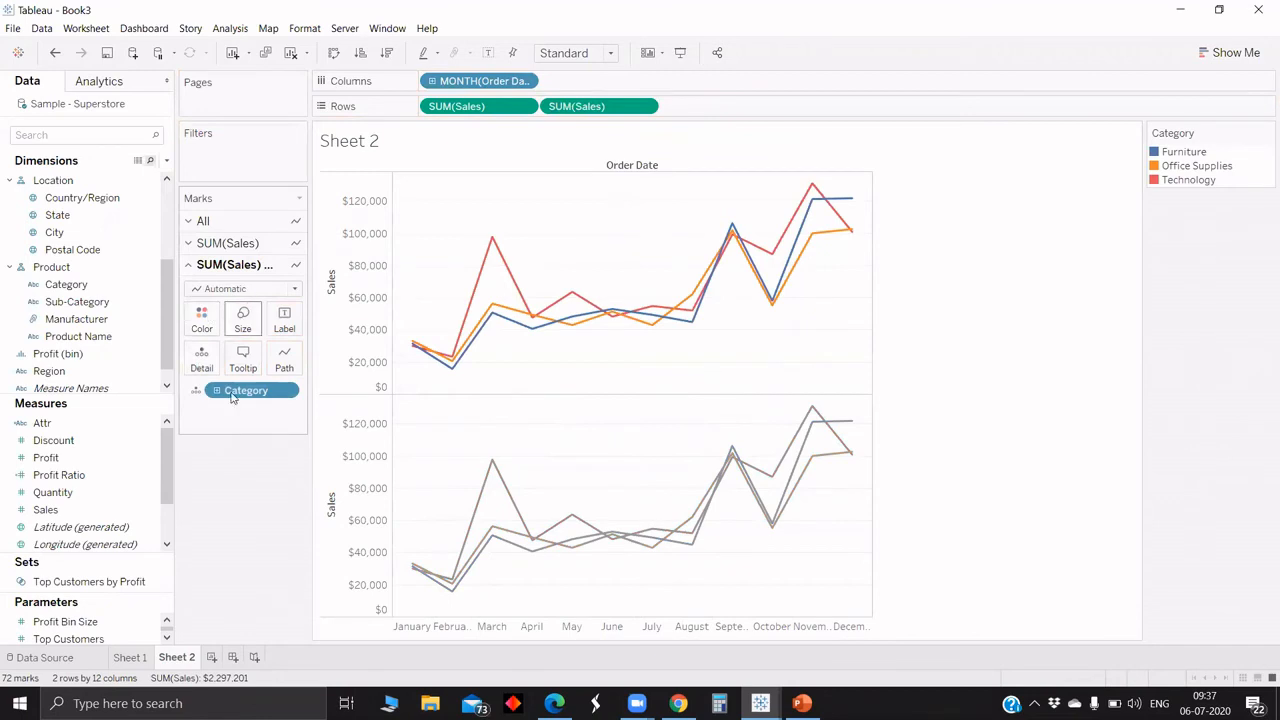
click(198, 289)
click(214, 392)
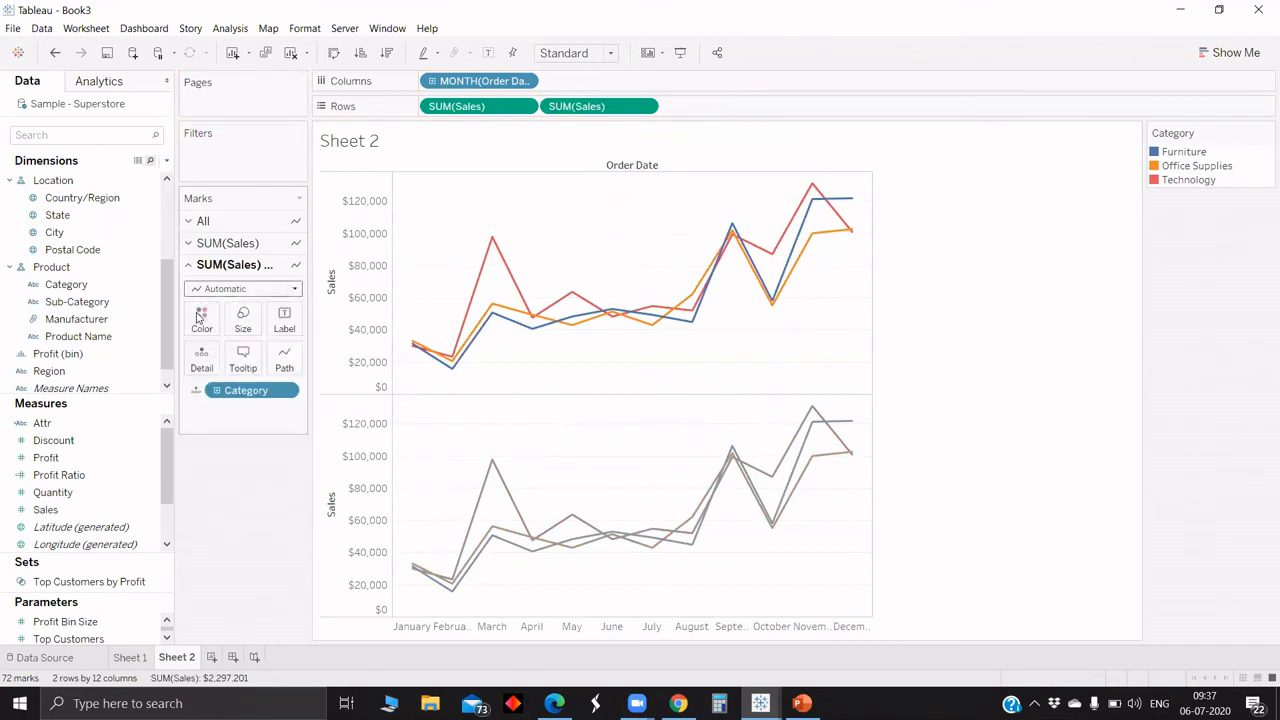
- Colour the second Sales circles white and combine the two Sales measures as a dual axis
click(201, 318)
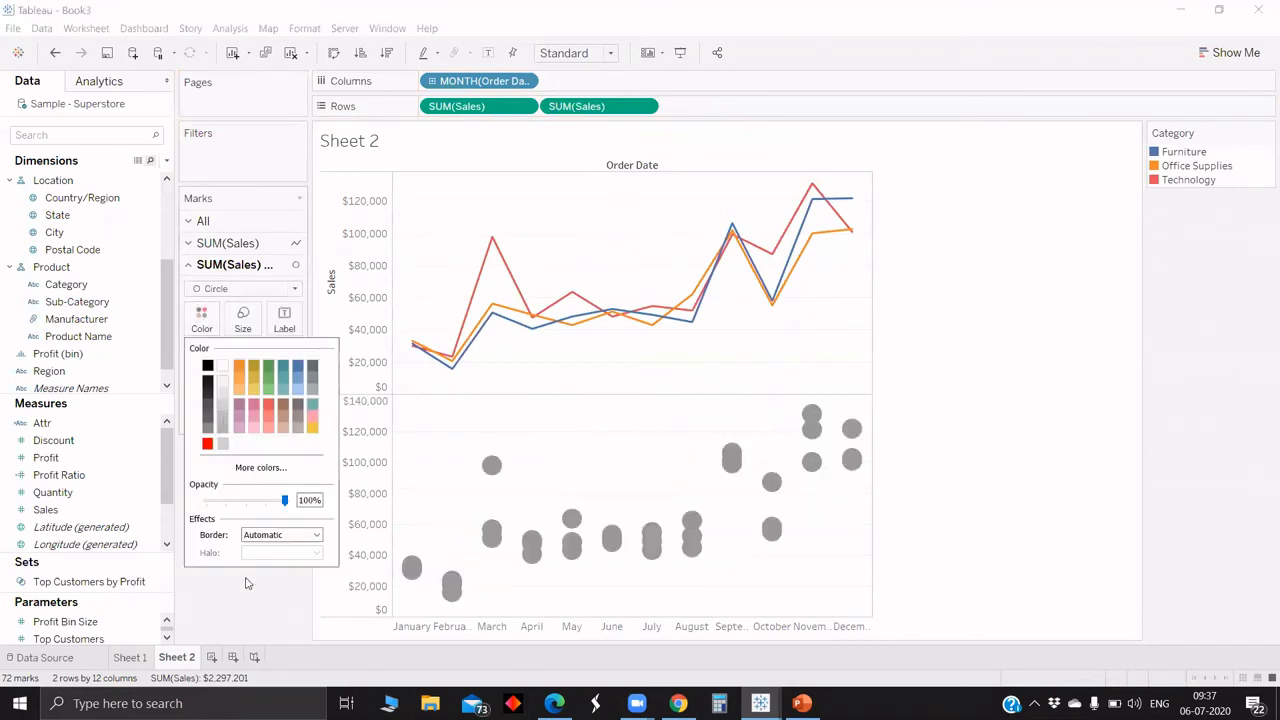
click(577, 80)
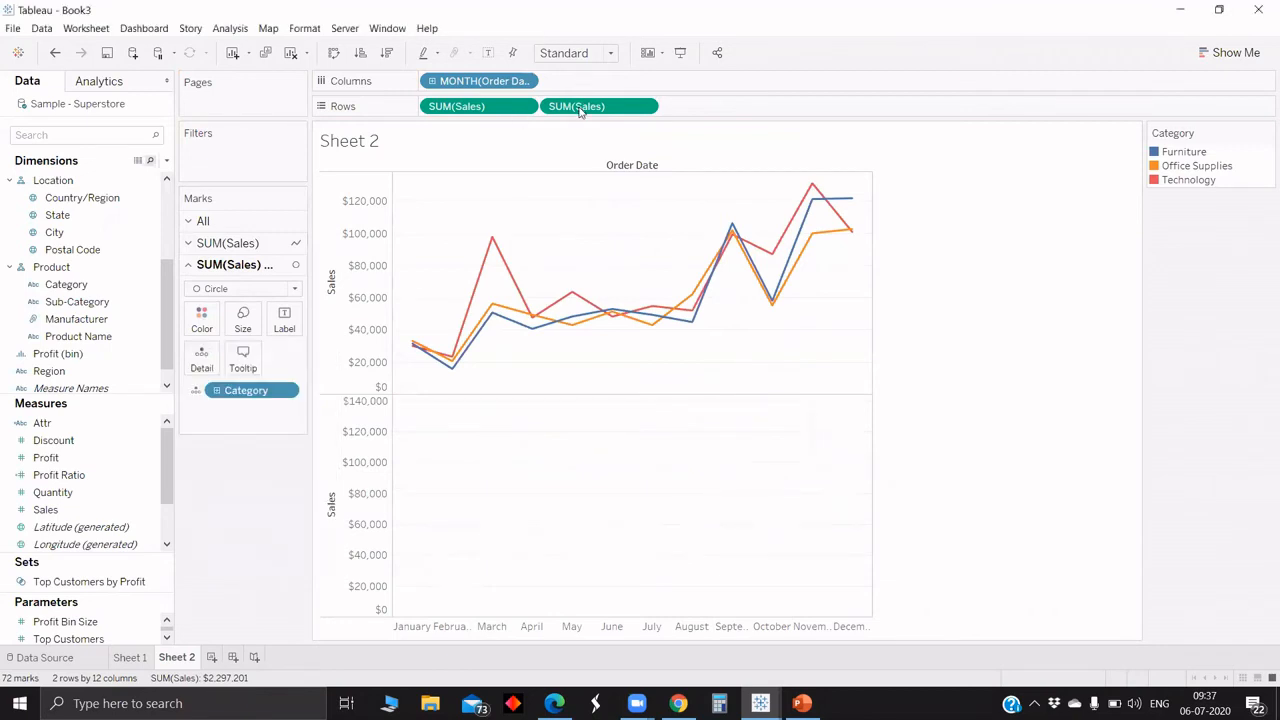
click(644, 106)
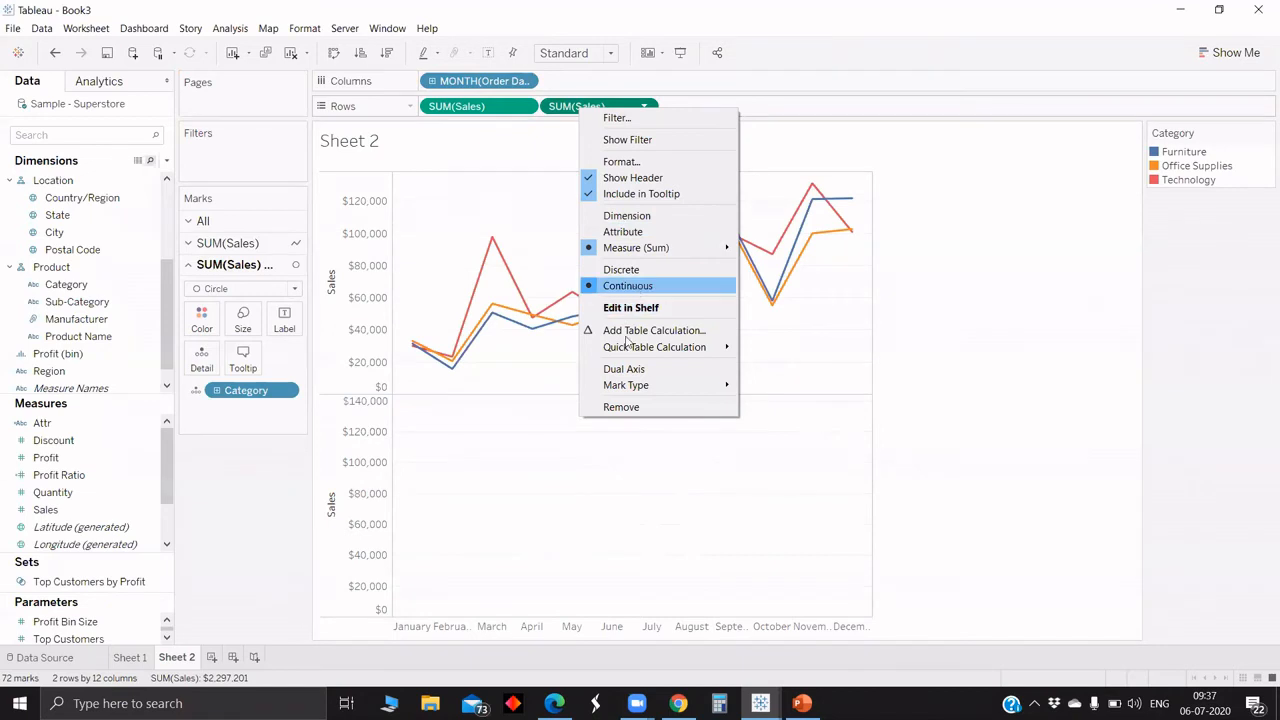
click(625, 369)
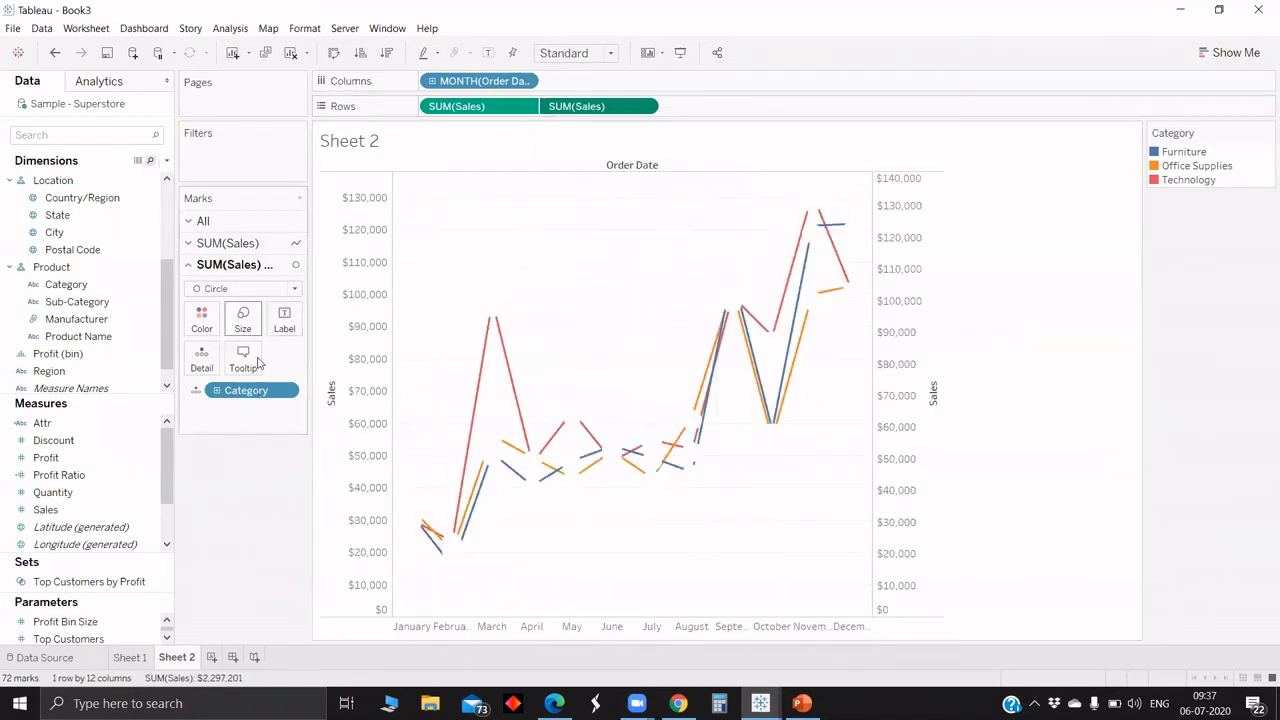
- Reduce the size of the white circles so they cut small gaps in the lines, and add a new worksheet
click(243, 320)
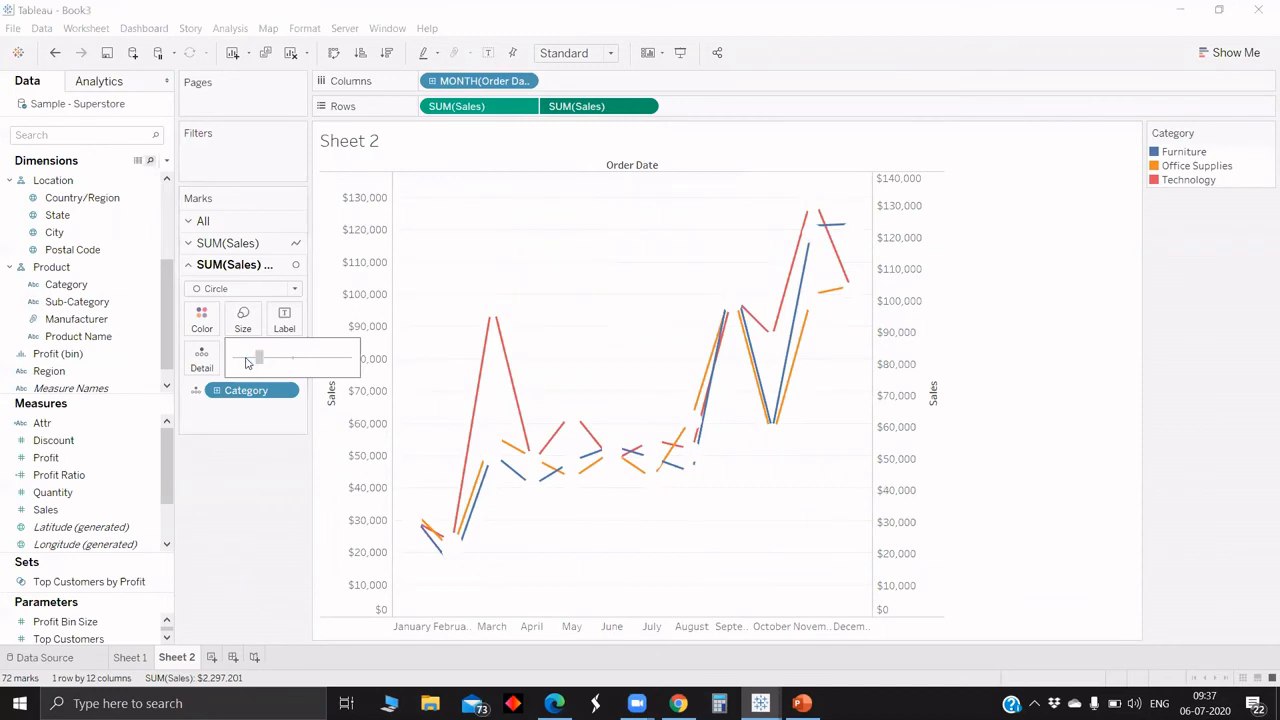
click(246, 358)
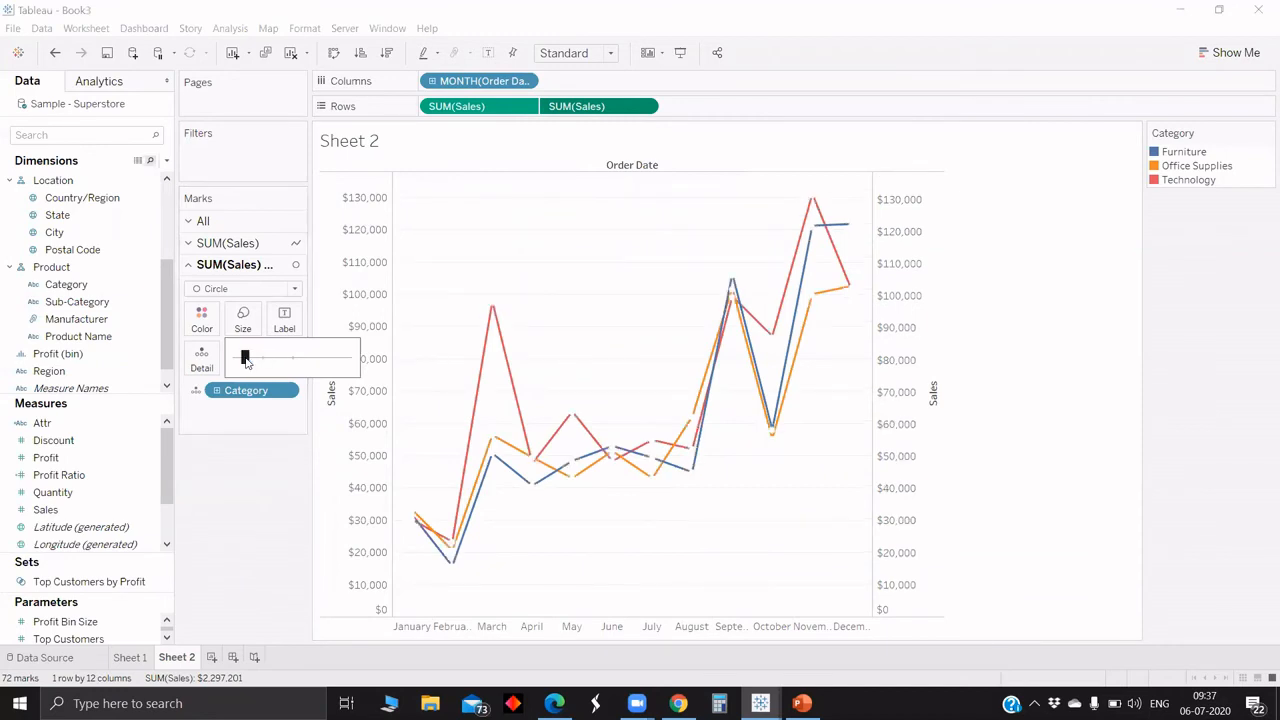
click(248, 359)
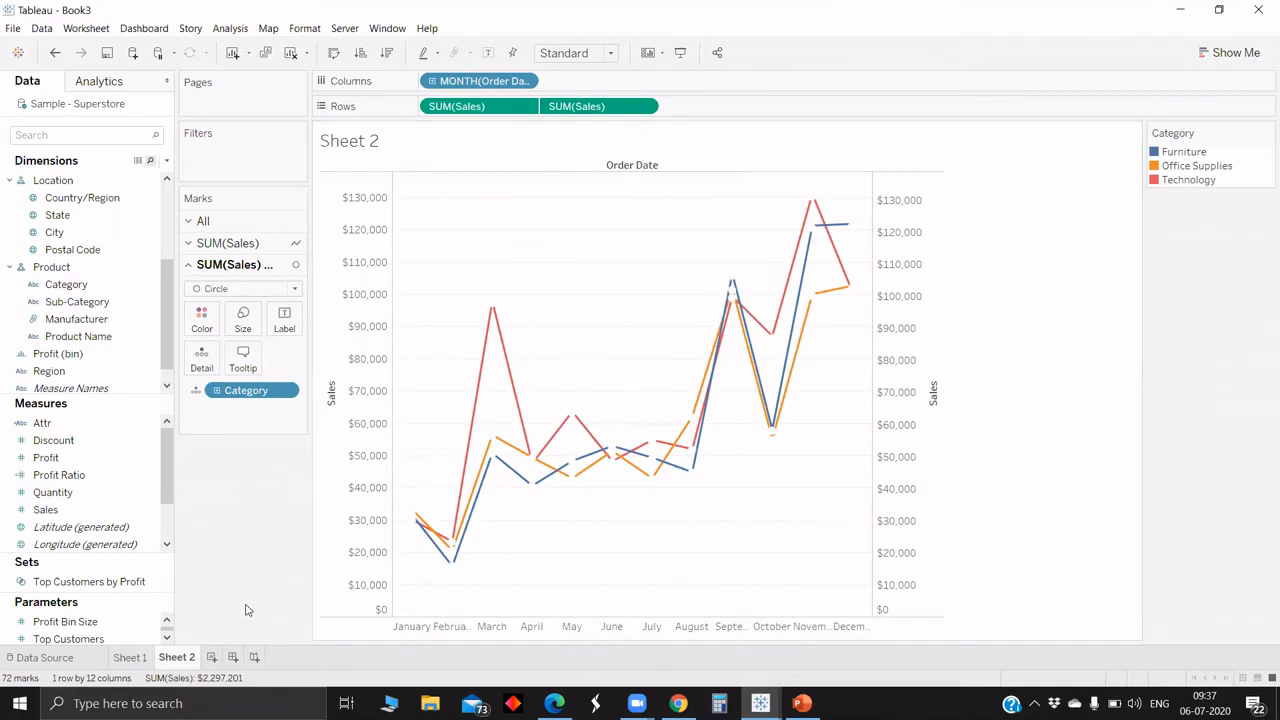
click(212, 657)
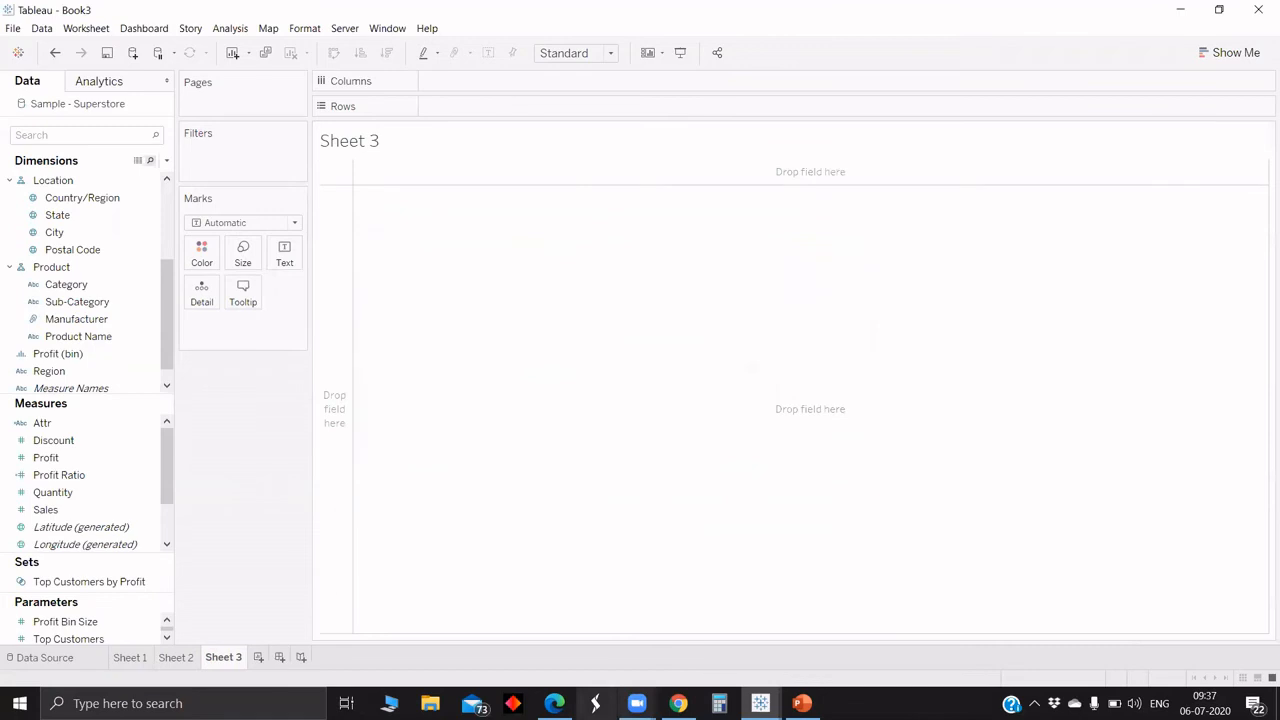
- Switch to the Book2 workbook, examine how its drill-down pie expands the Technology and Office Supplies slices, and return to Book3
key(alt+Tab)
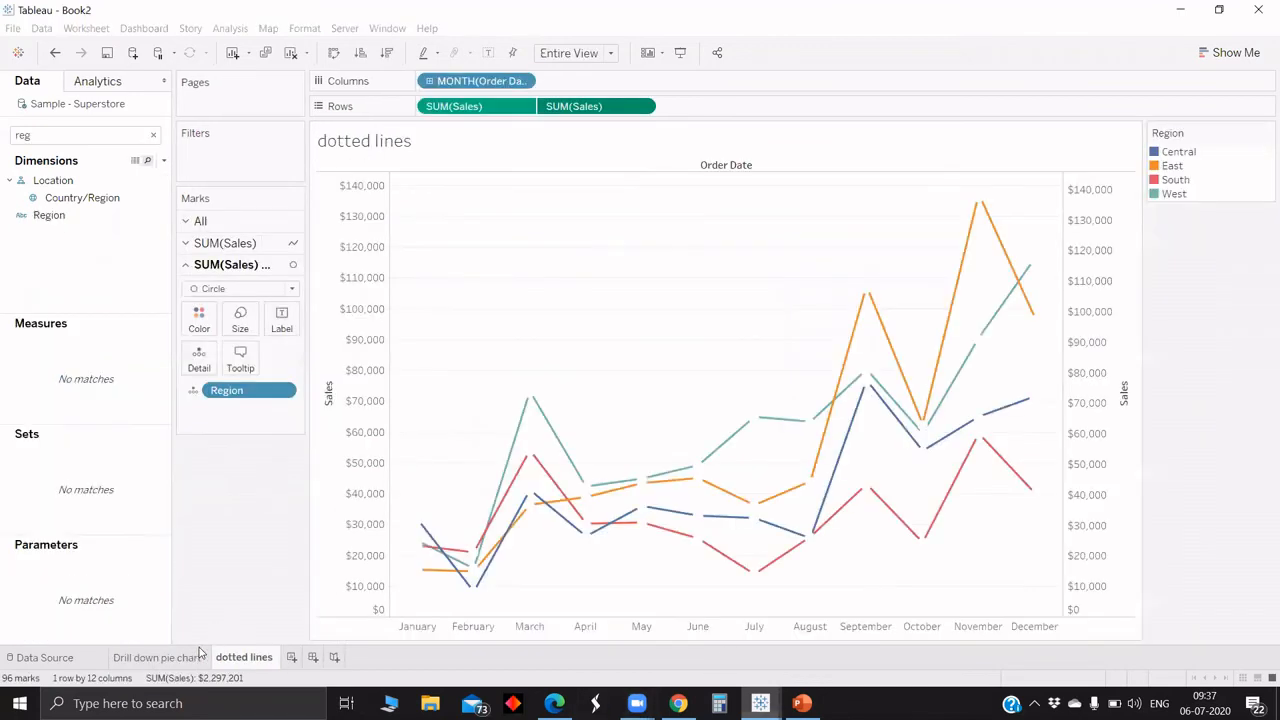
click(170, 657)
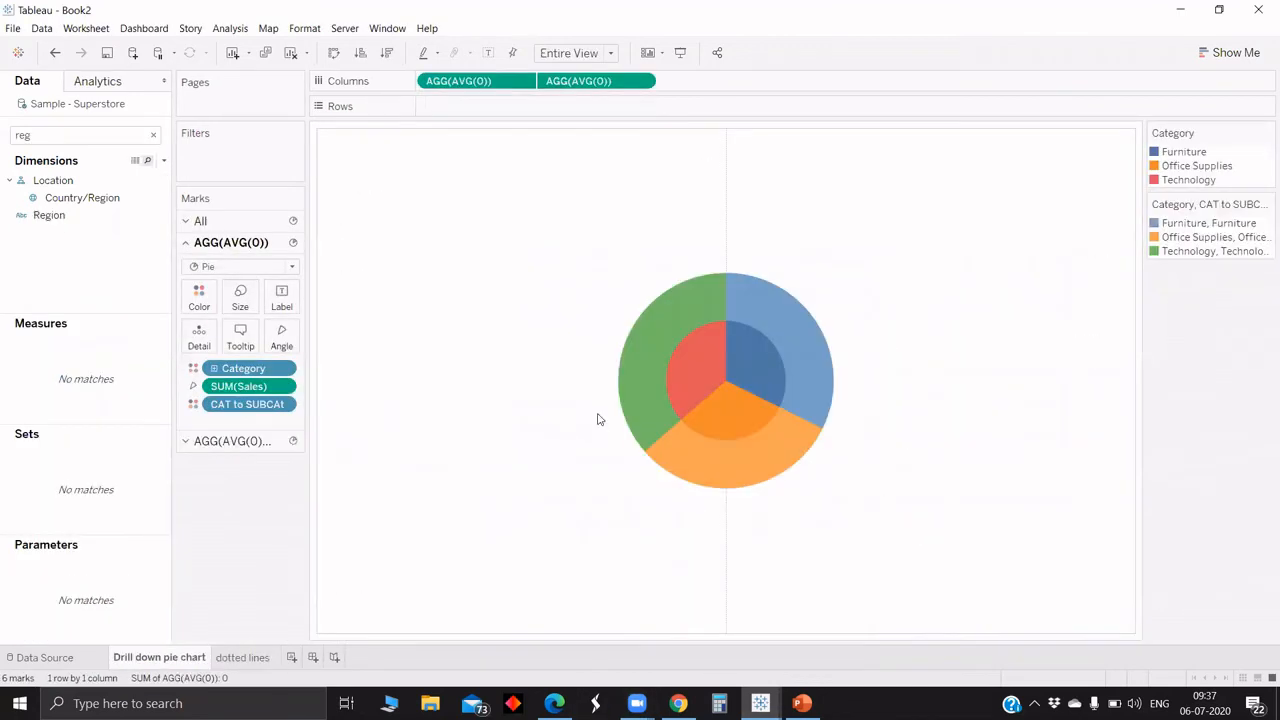
click(686, 366)
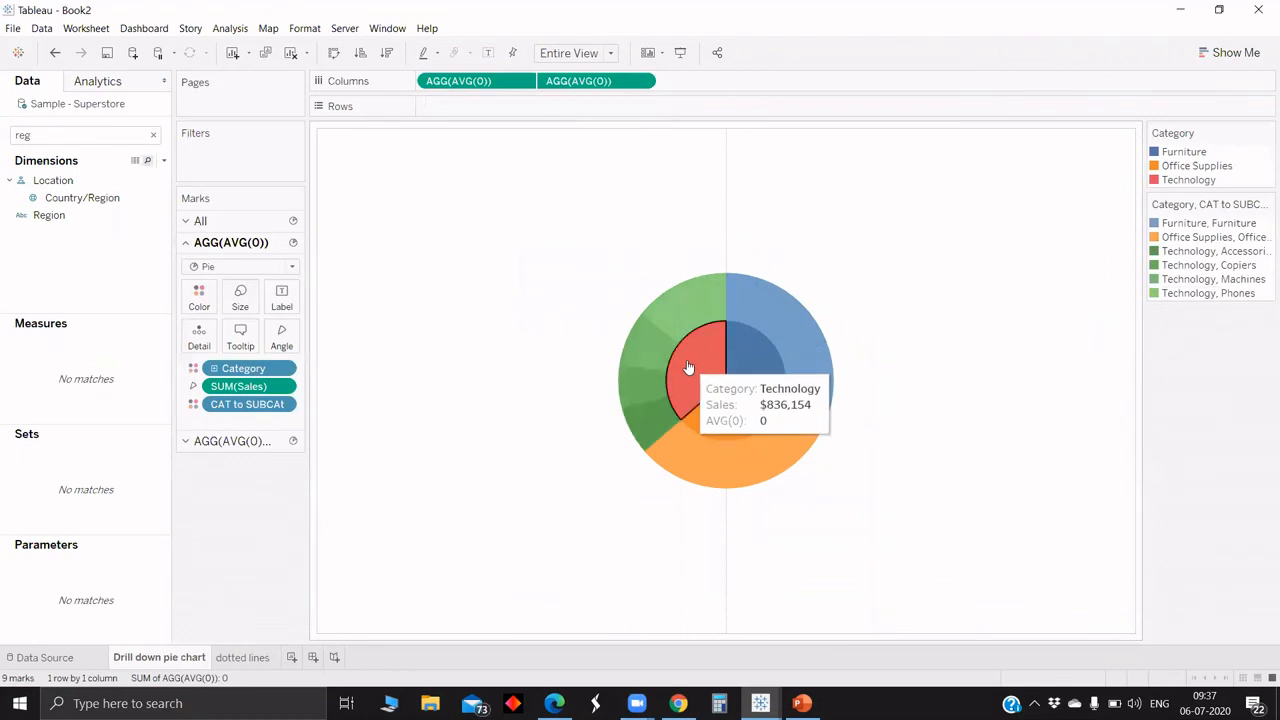
click(680, 305)
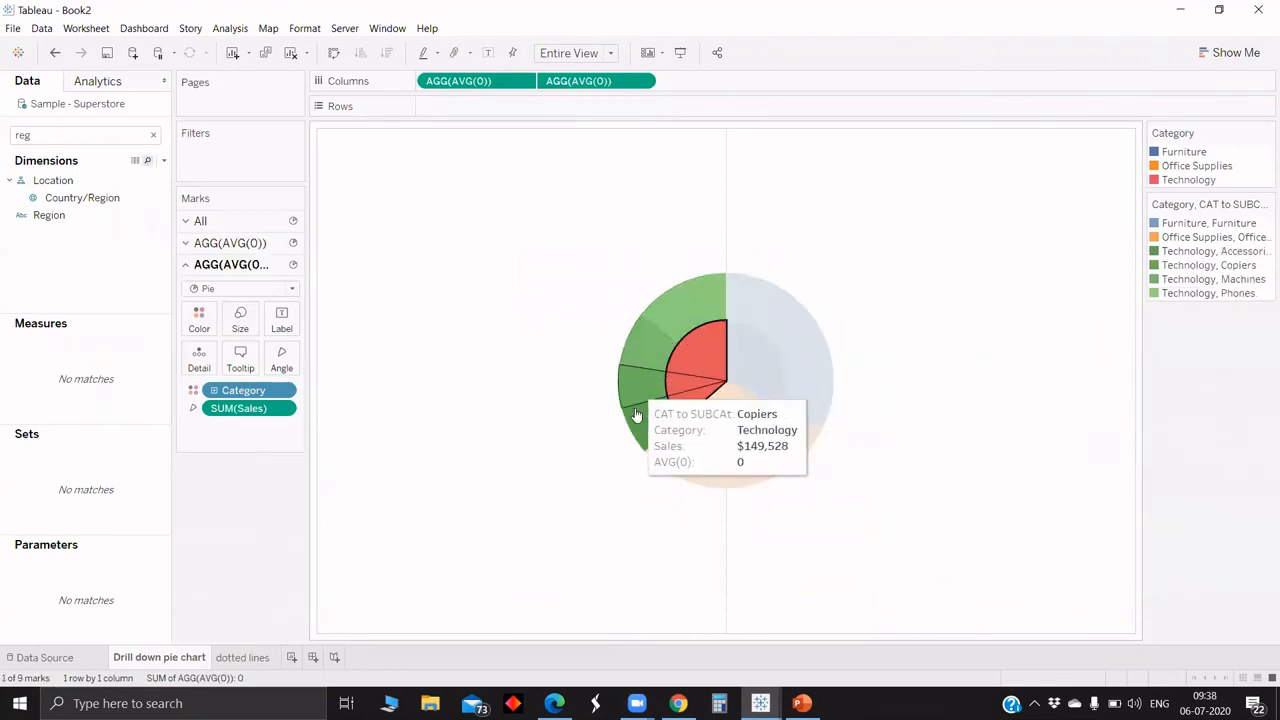
click(725, 416)
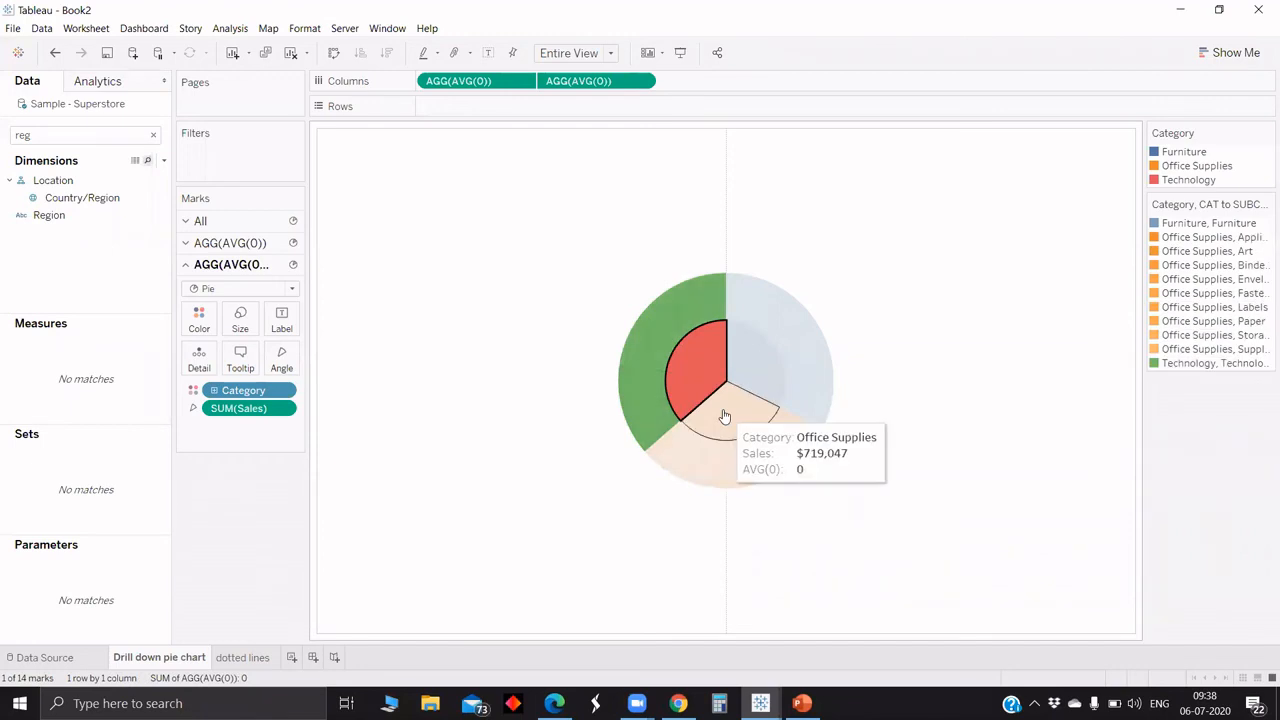
click(725, 416)
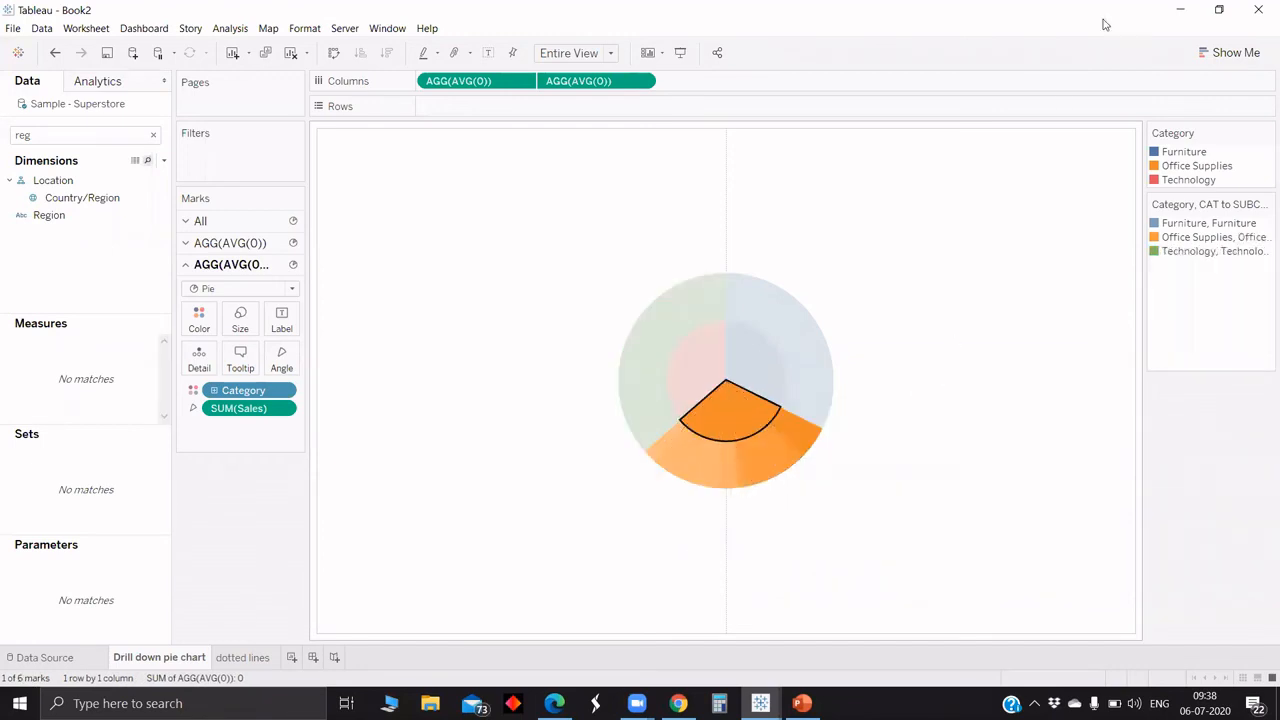
click(1180, 8)
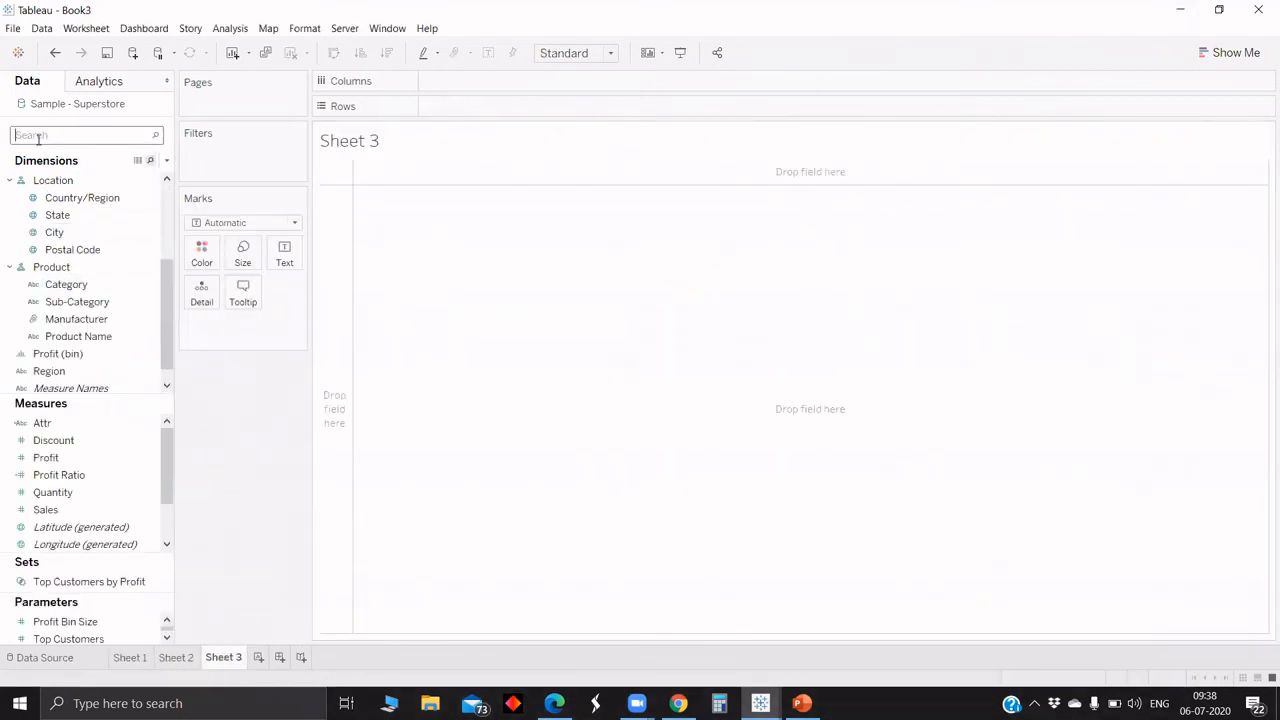
- Create a pie chart on the new sheet with its slices coloured by Category
drag(70, 284, 278, 260)
click(280, 222)
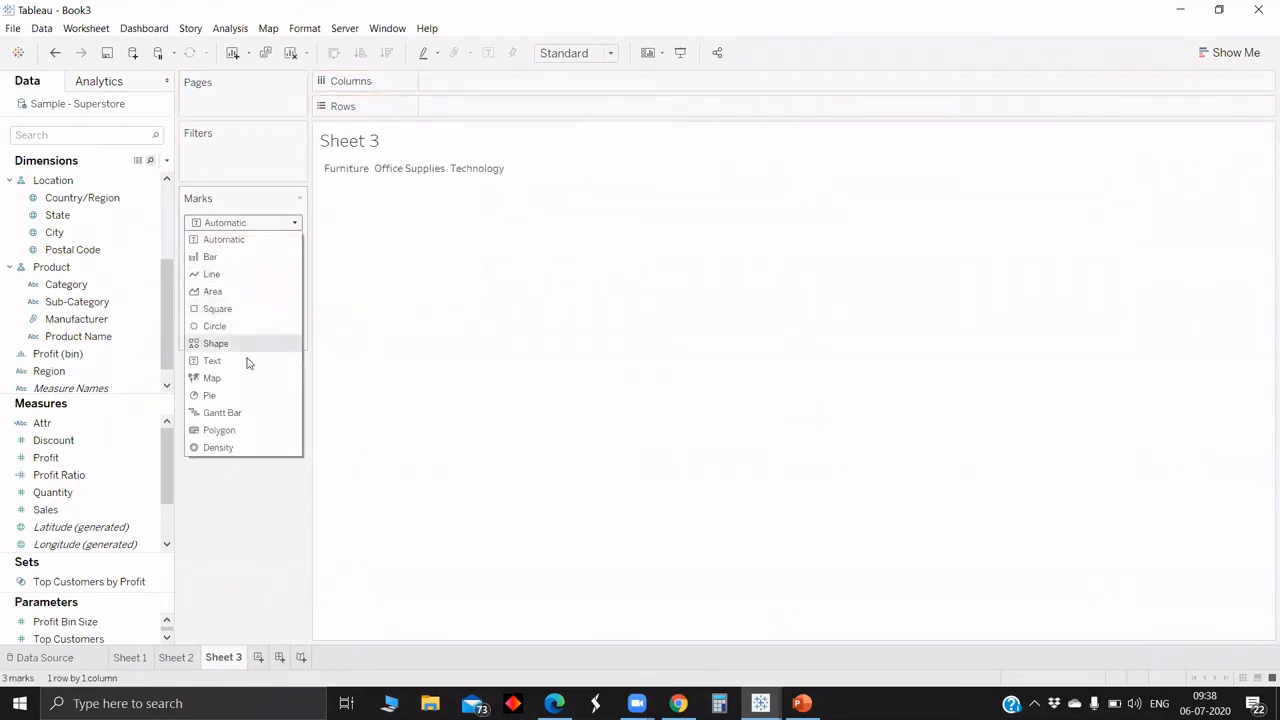
click(243, 396)
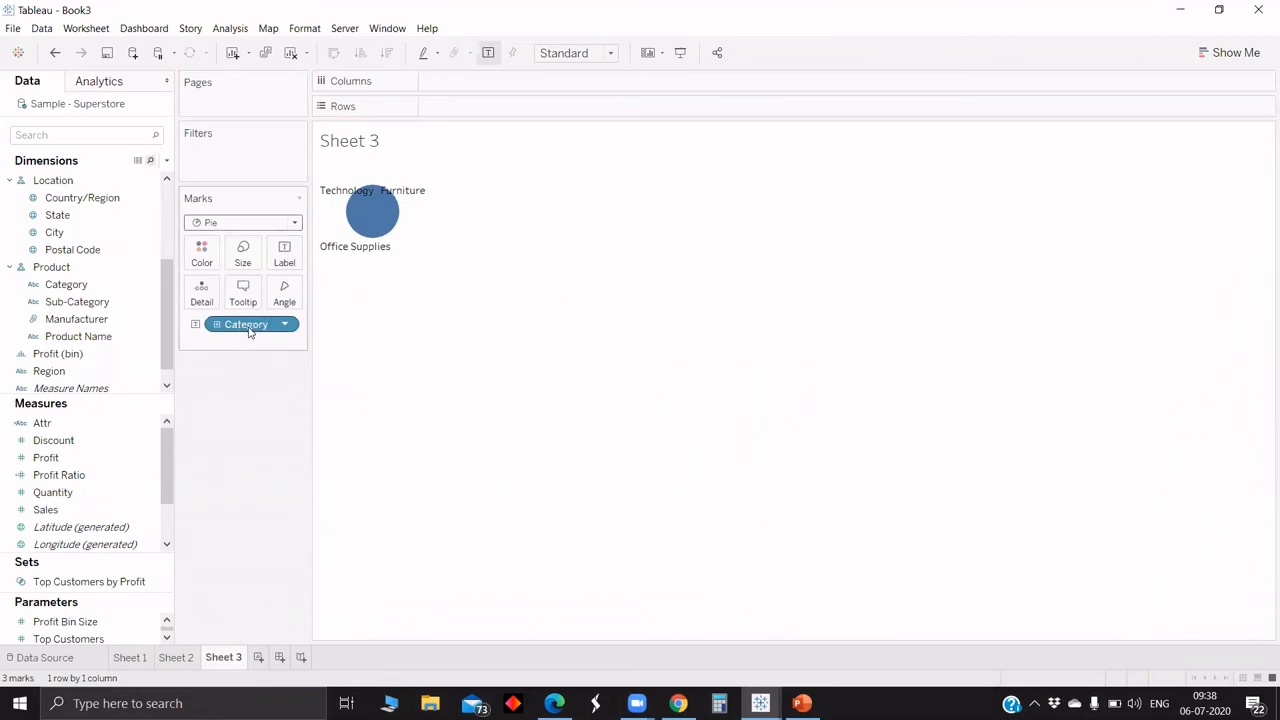
drag(243, 324, 204, 258)
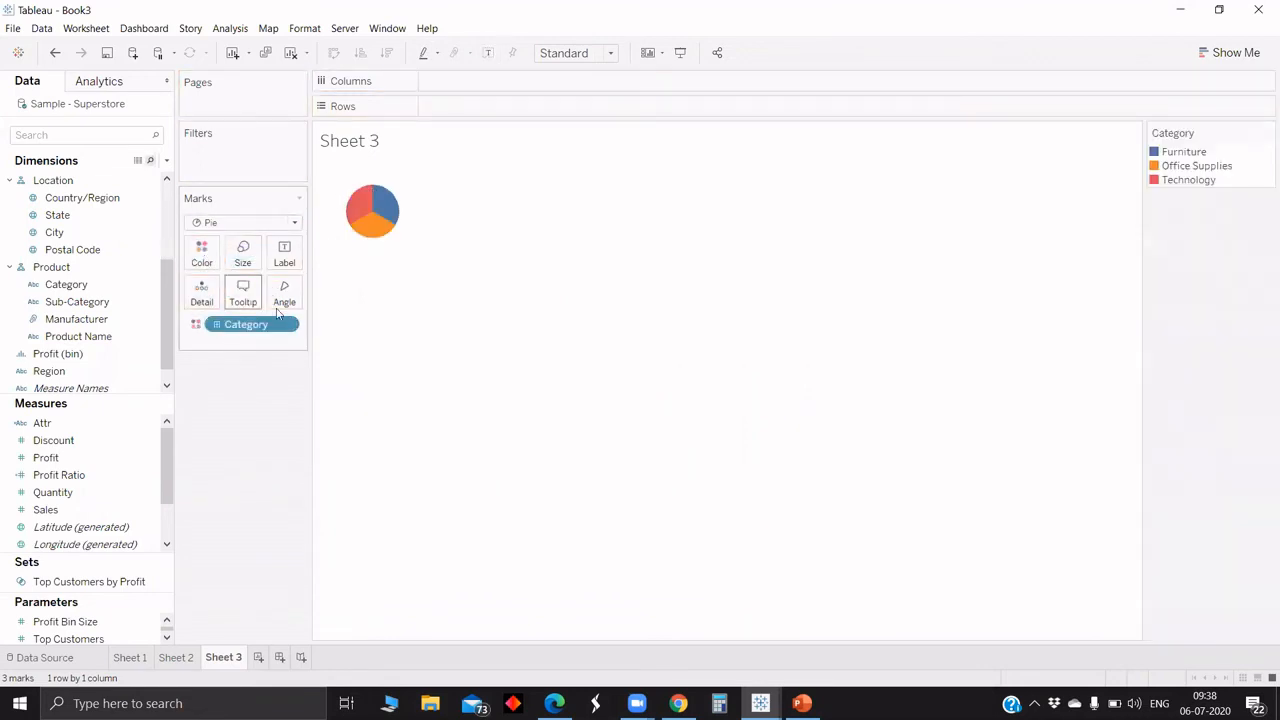
- Hide the sheet title and fit the pie chart to Entire View
right_click(395, 152)
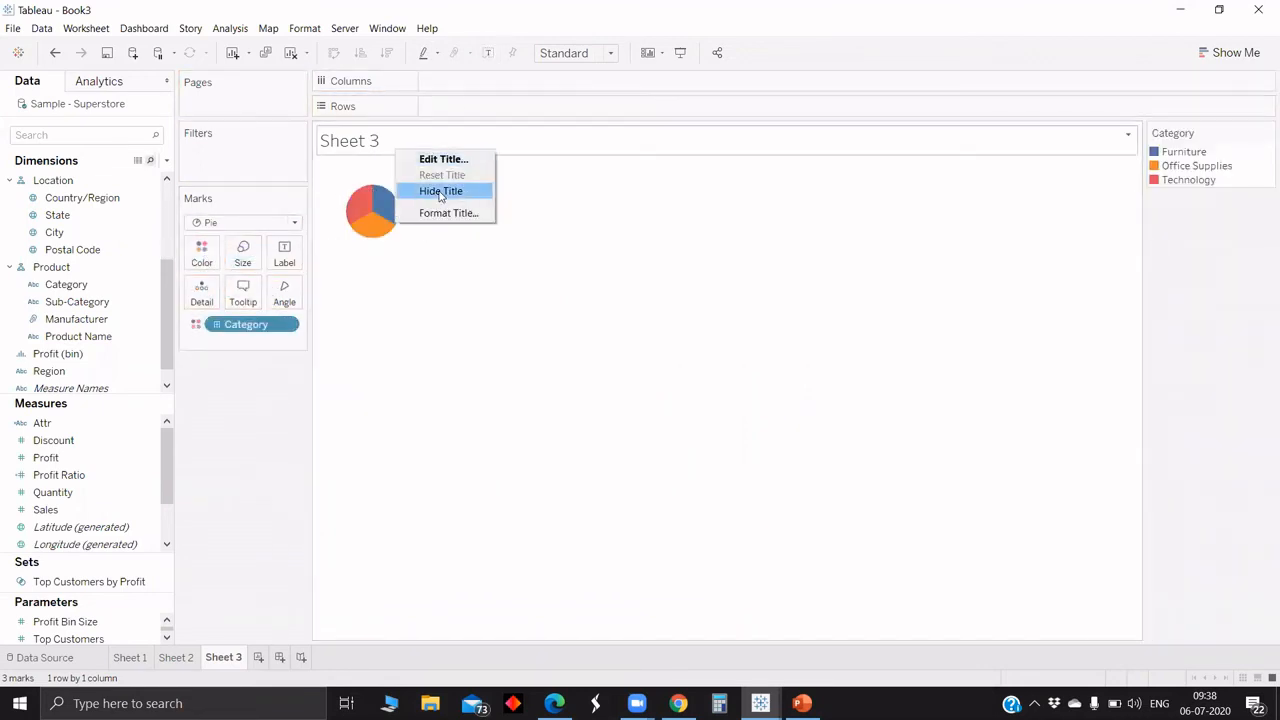
click(444, 192)
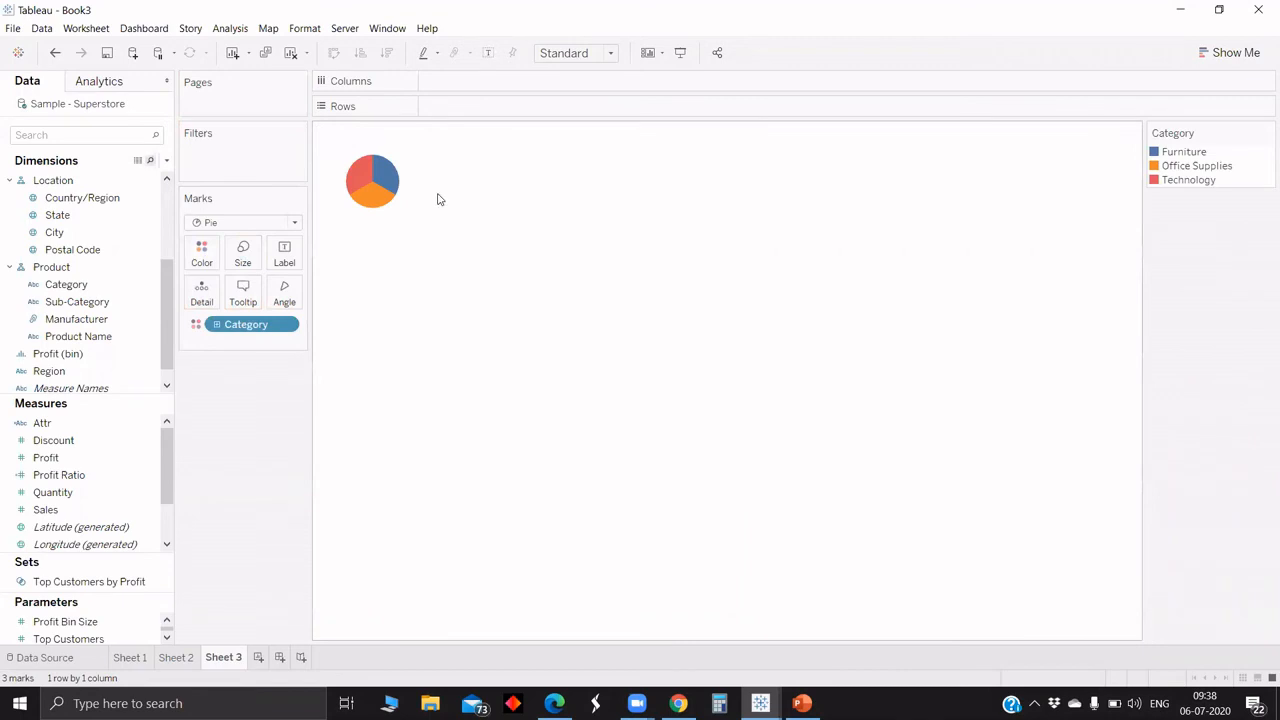
click(580, 55)
click(589, 115)
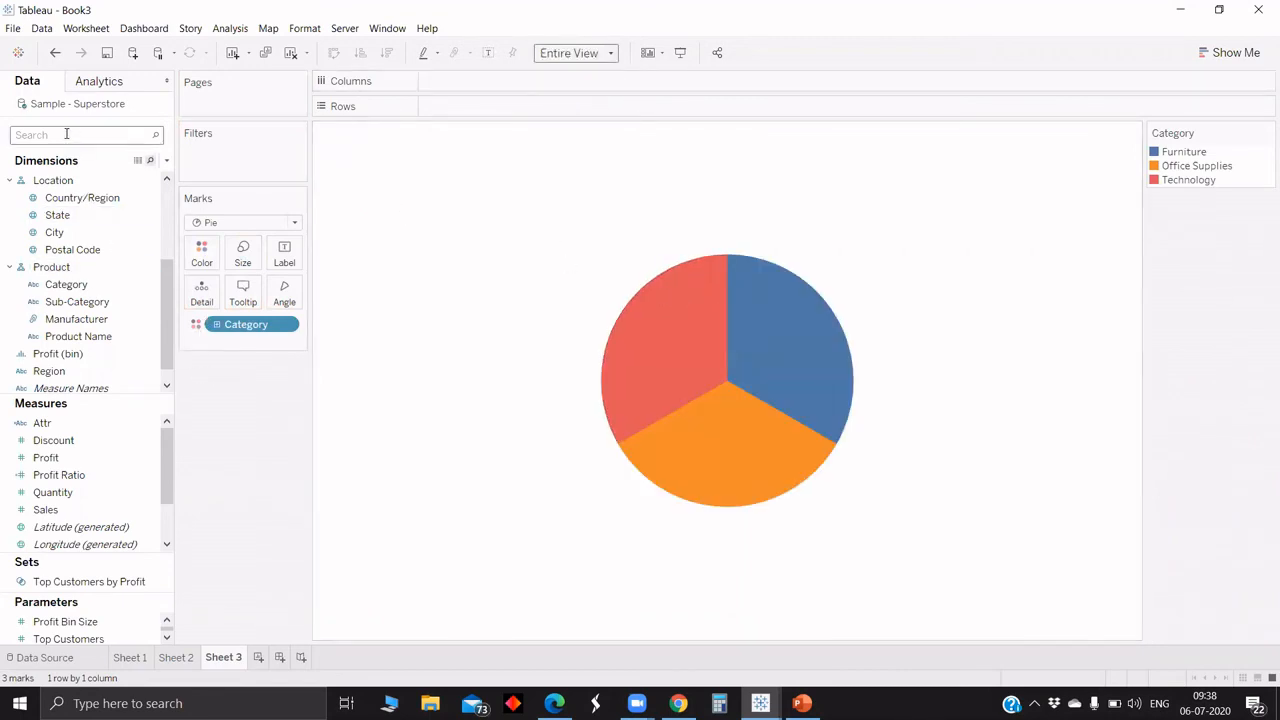
- Set the pie slice angles by summed Sales and add an AVG(0) calculation to Rows
drag(59, 517, 285, 292)
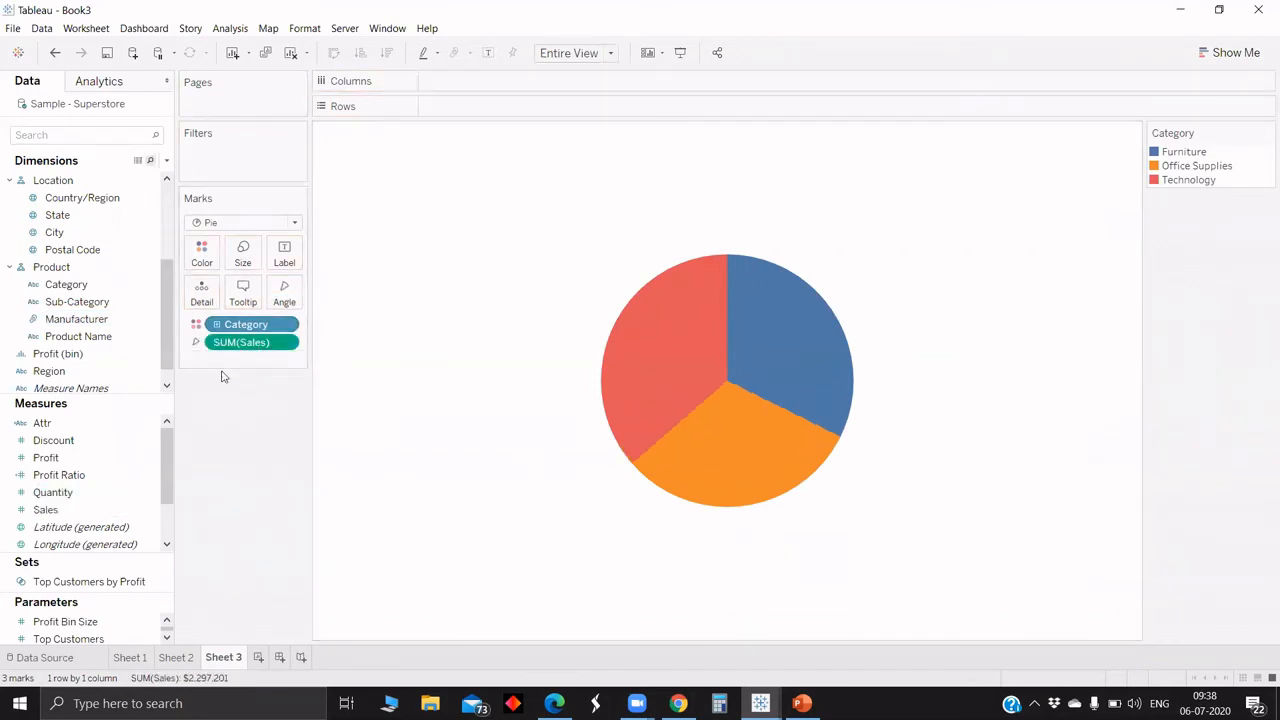
double_click(488, 106)
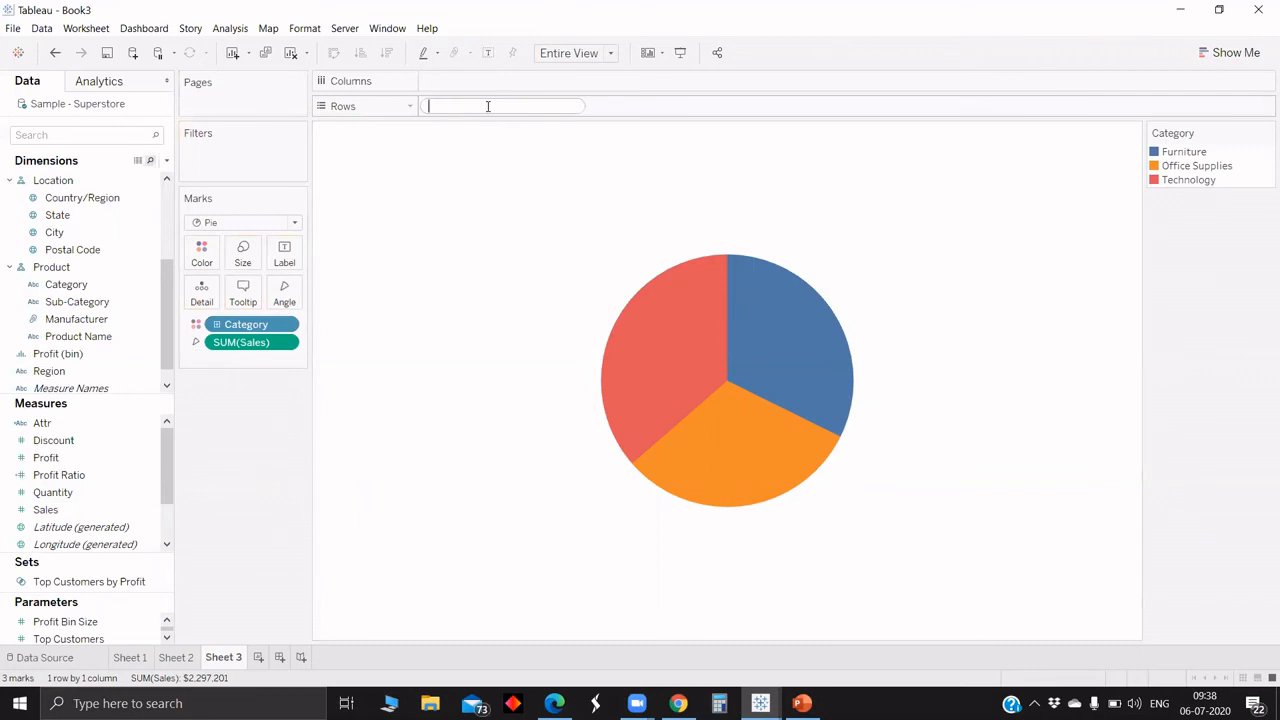
text(avg)
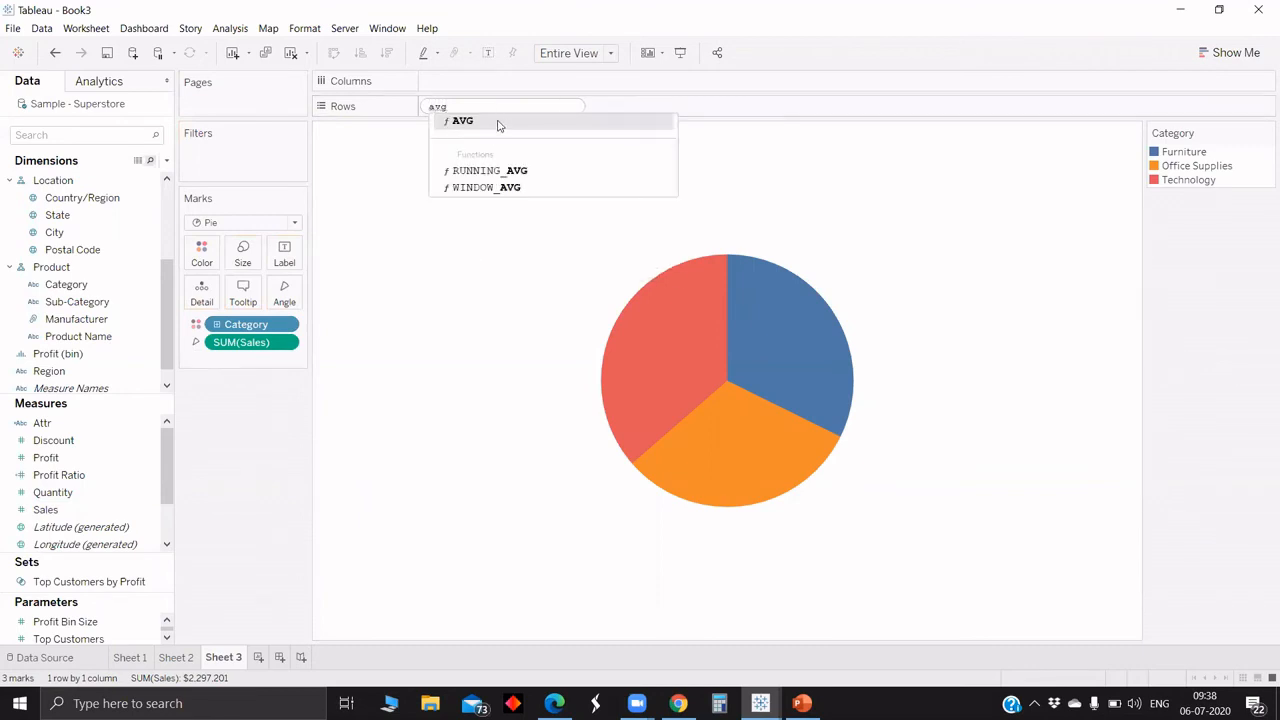
click(490, 121)
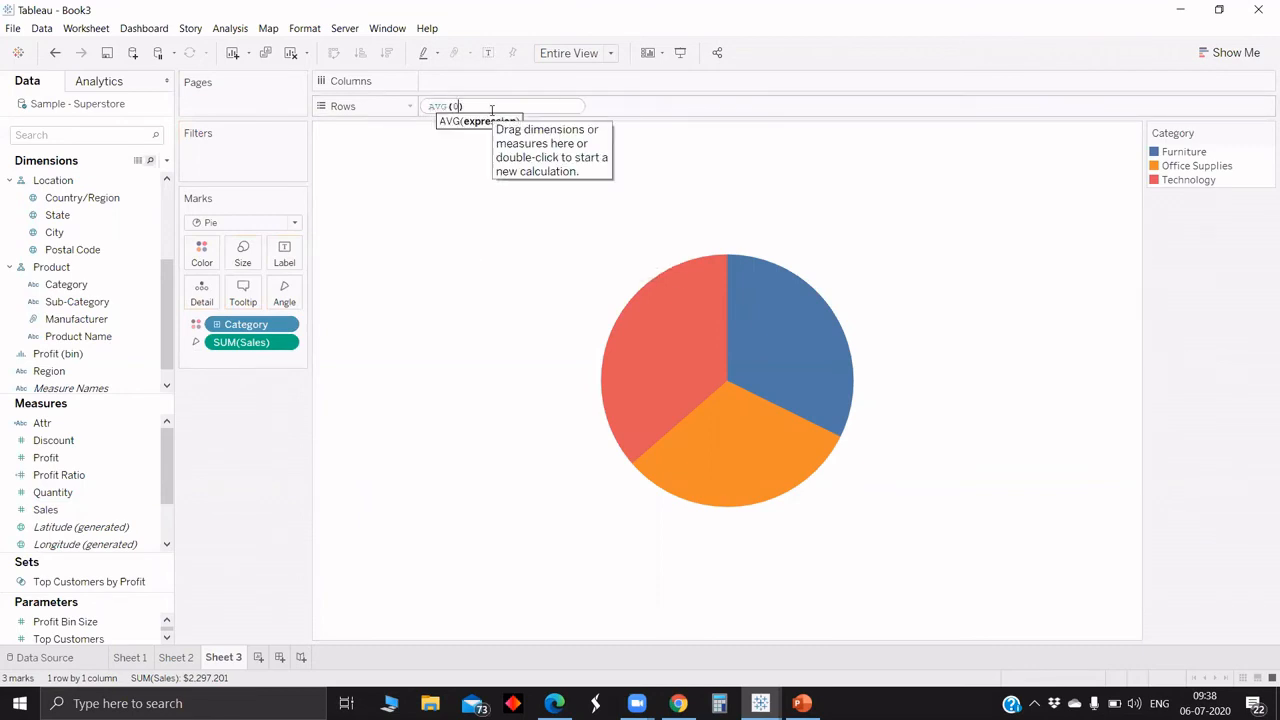
text(0)
key(Return)
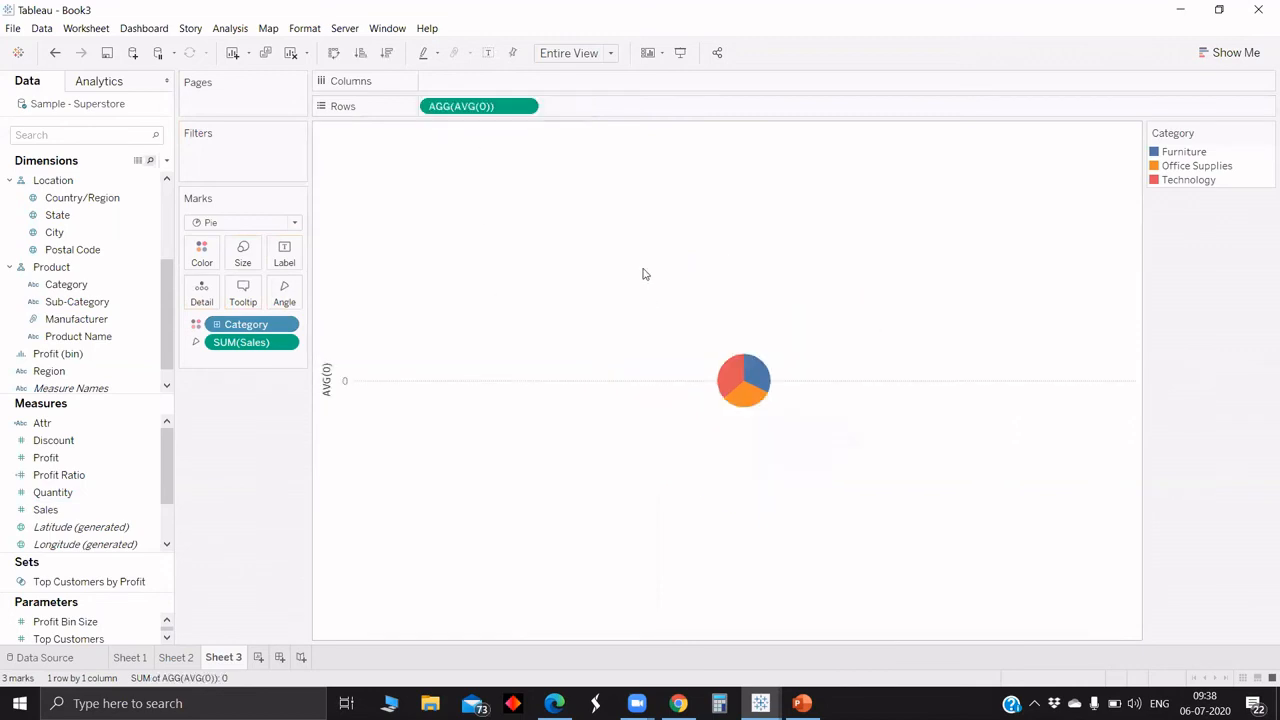
- Move the AVG(0) calculation from Rows to Columns and duplicate it there to give two pies side by side
drag(455, 106, 606, 83)
drag(496, 90, 652, 86)
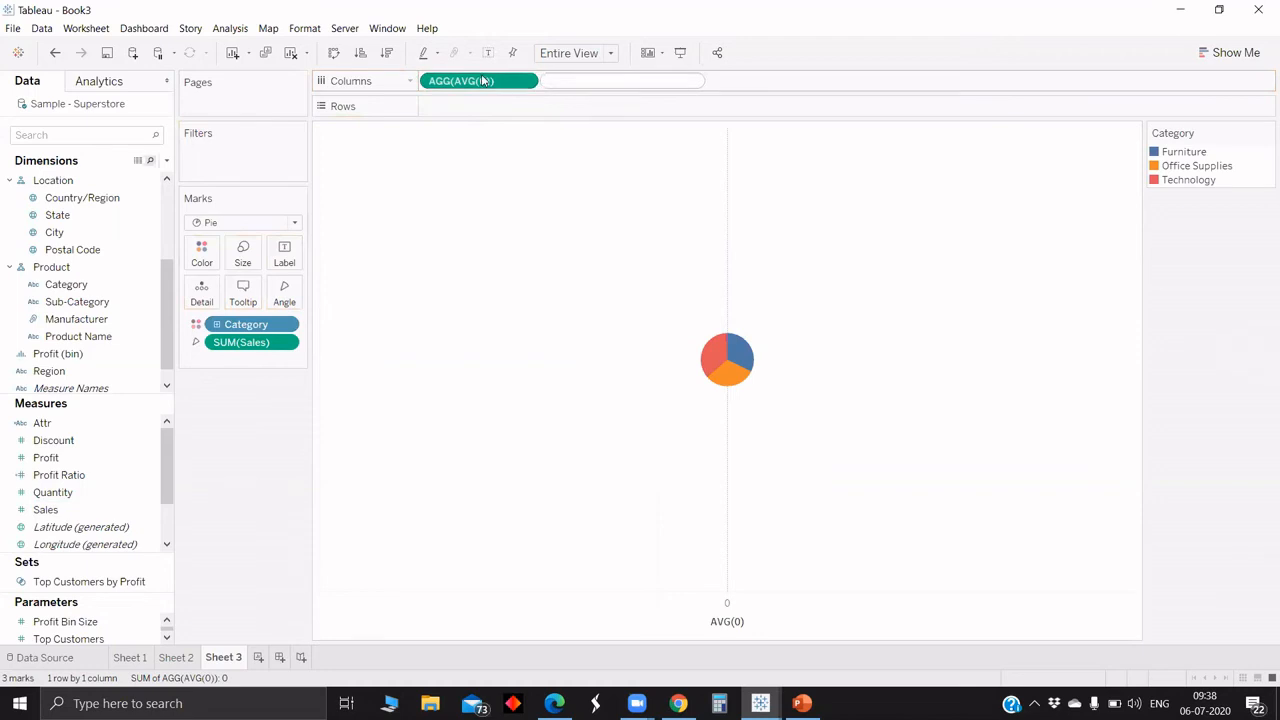
drag(498, 81, 646, 86)
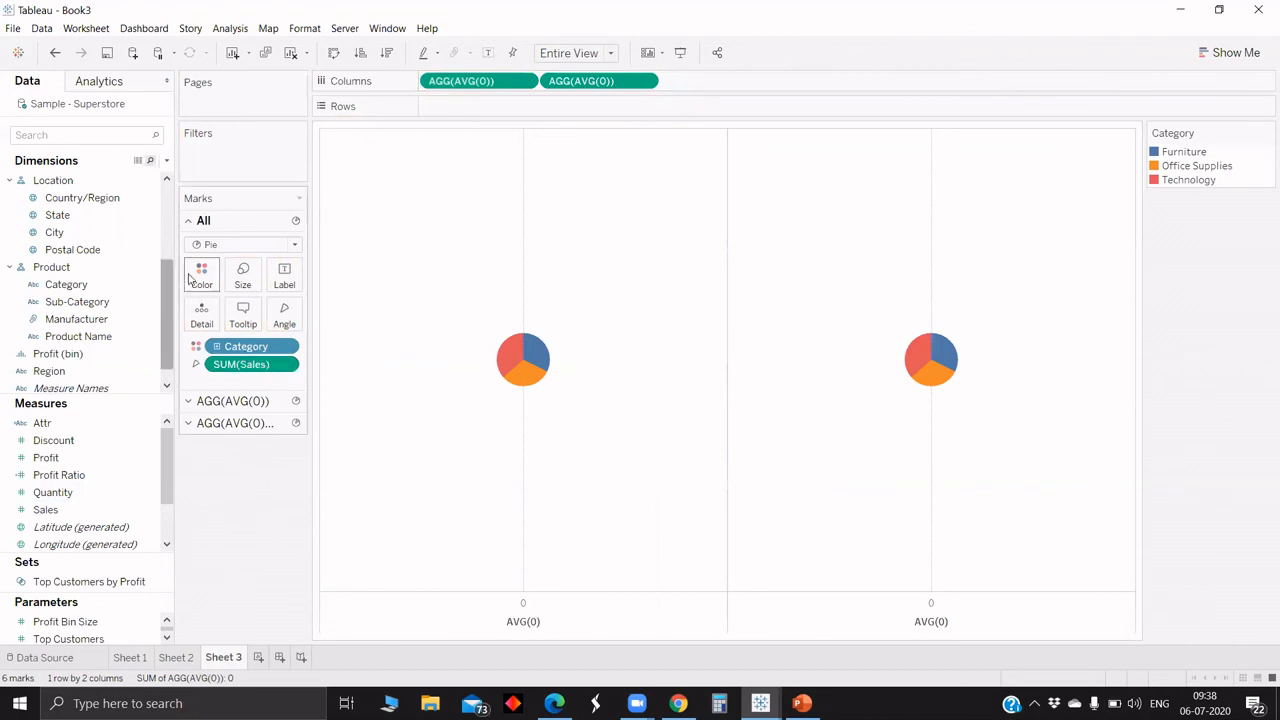
- Create a set named Category set from the Category field, including all three categories
click(166, 160)
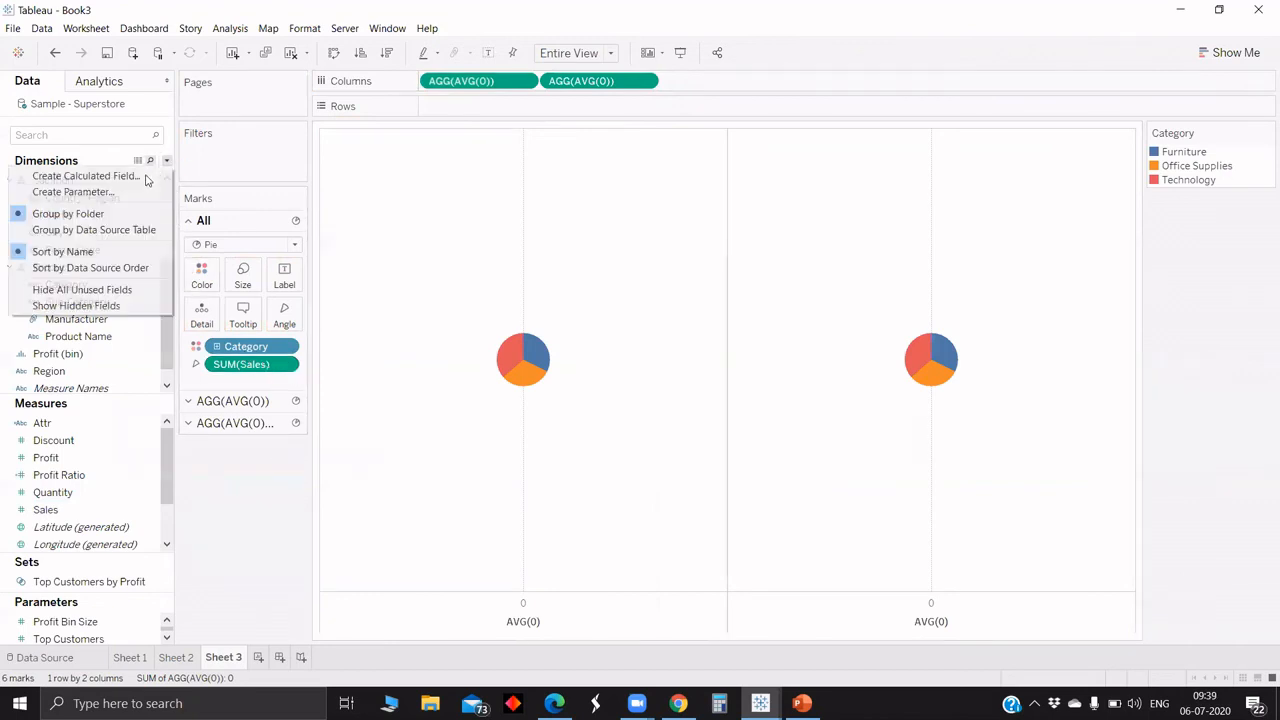
click(140, 371)
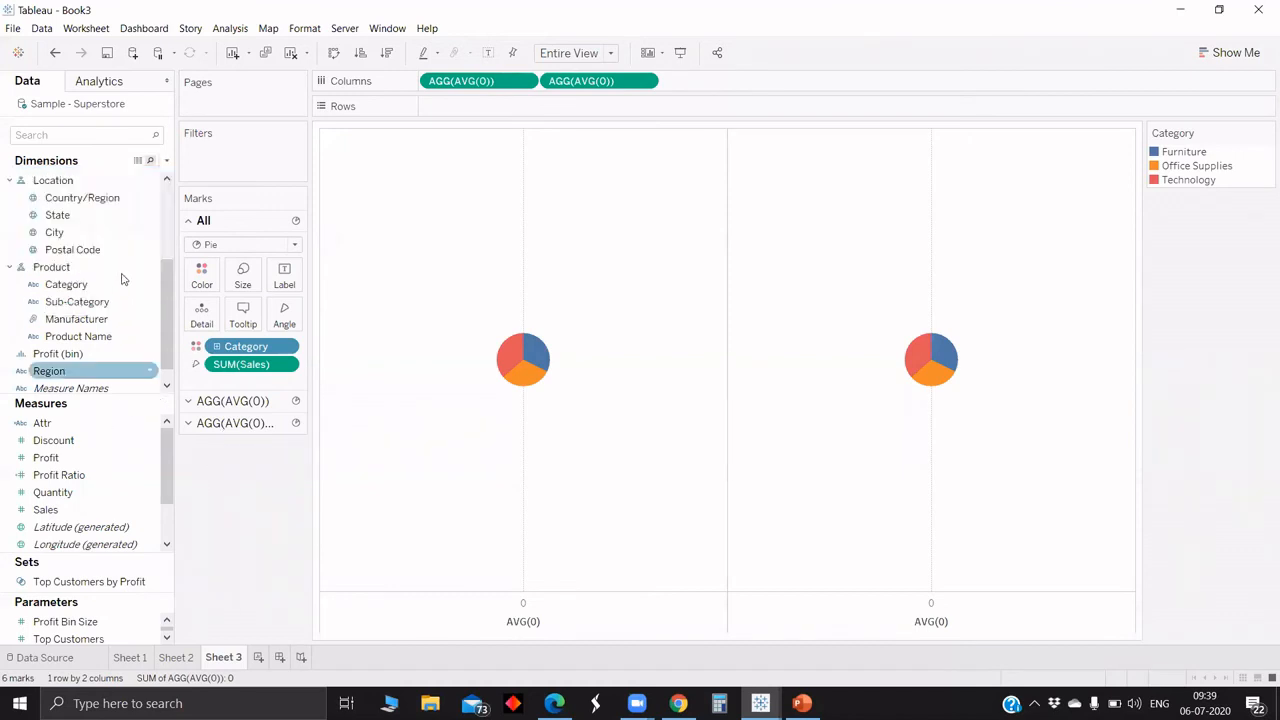
click(122, 284)
right_click(121, 286)
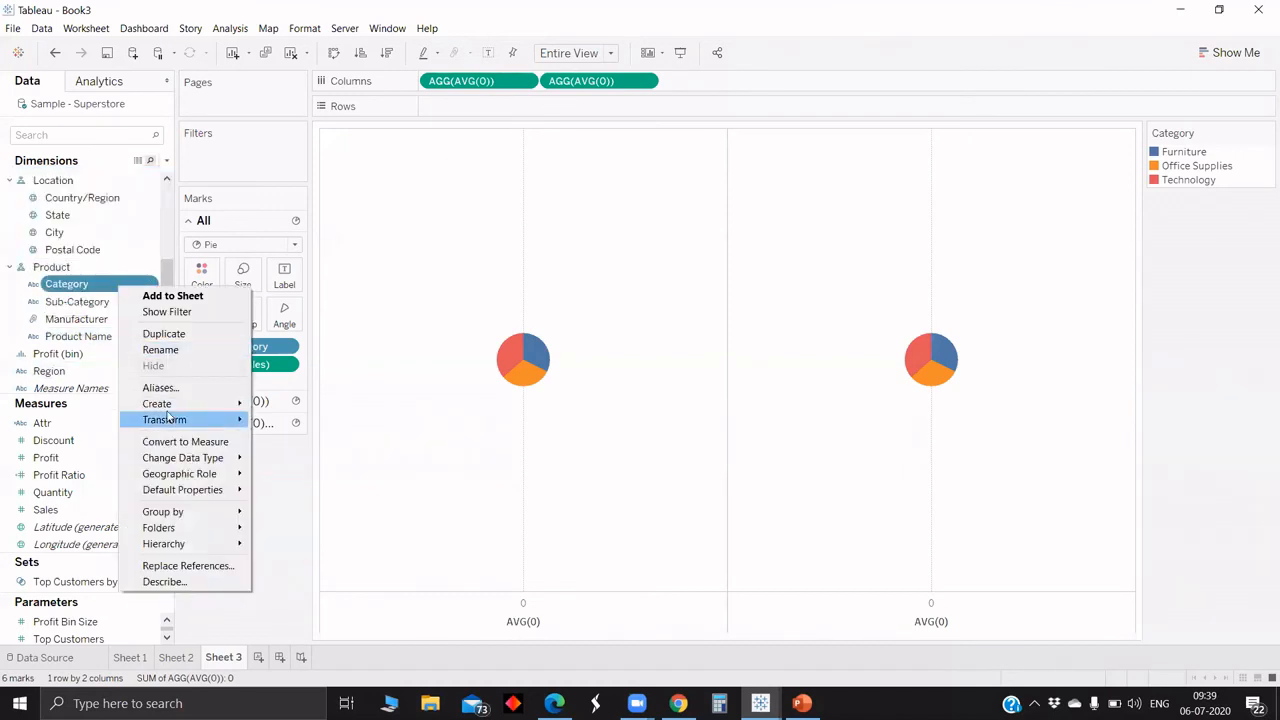
mouse_move(180, 405)
click(281, 438)
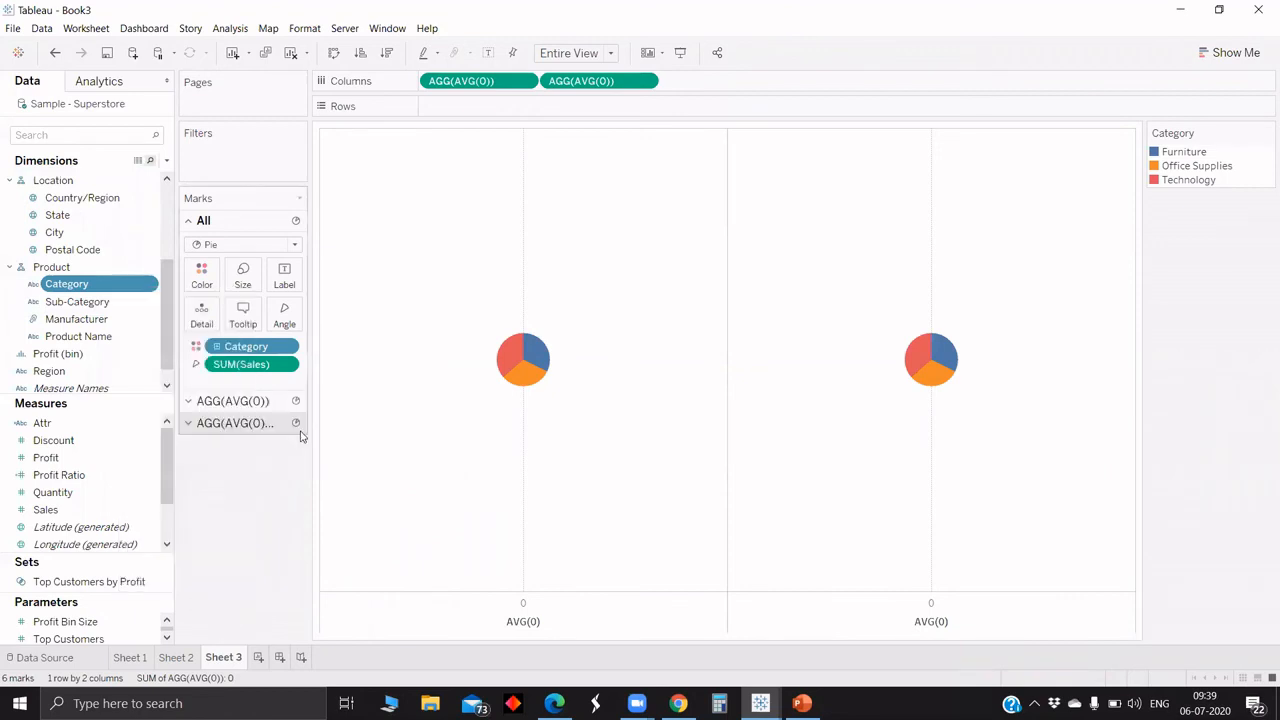
click(525, 418)
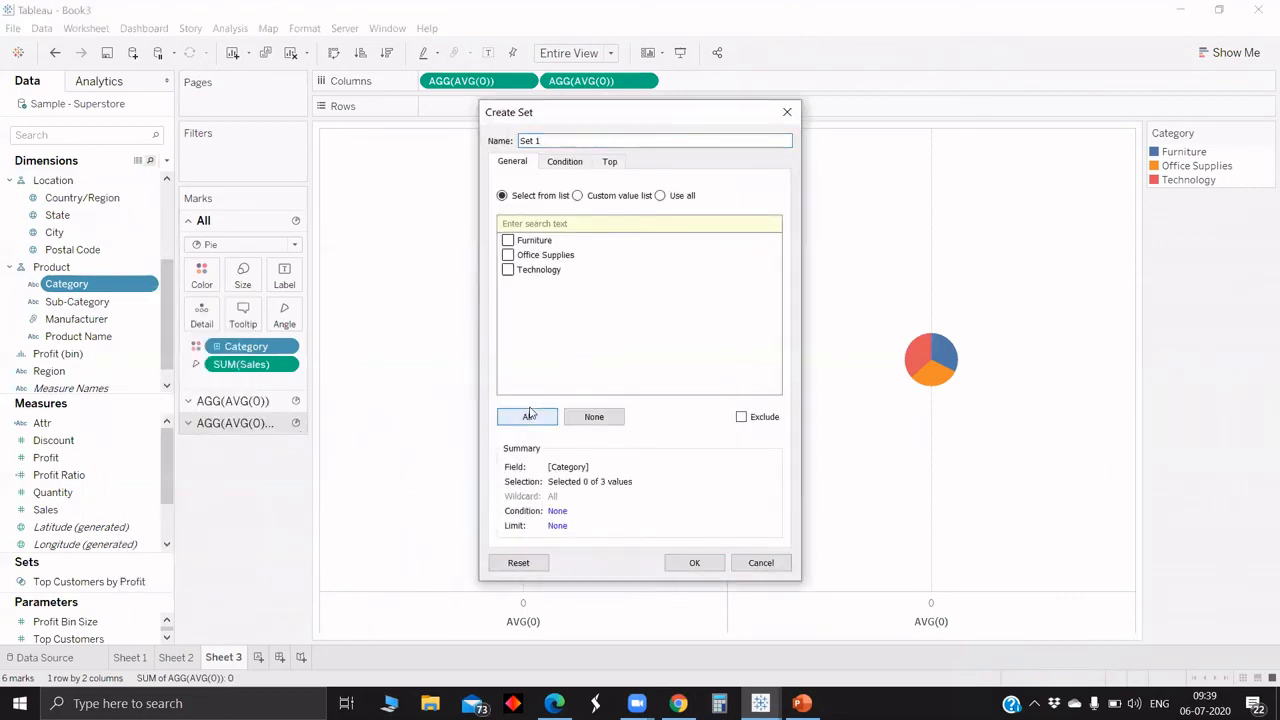
triple_click(560, 139)
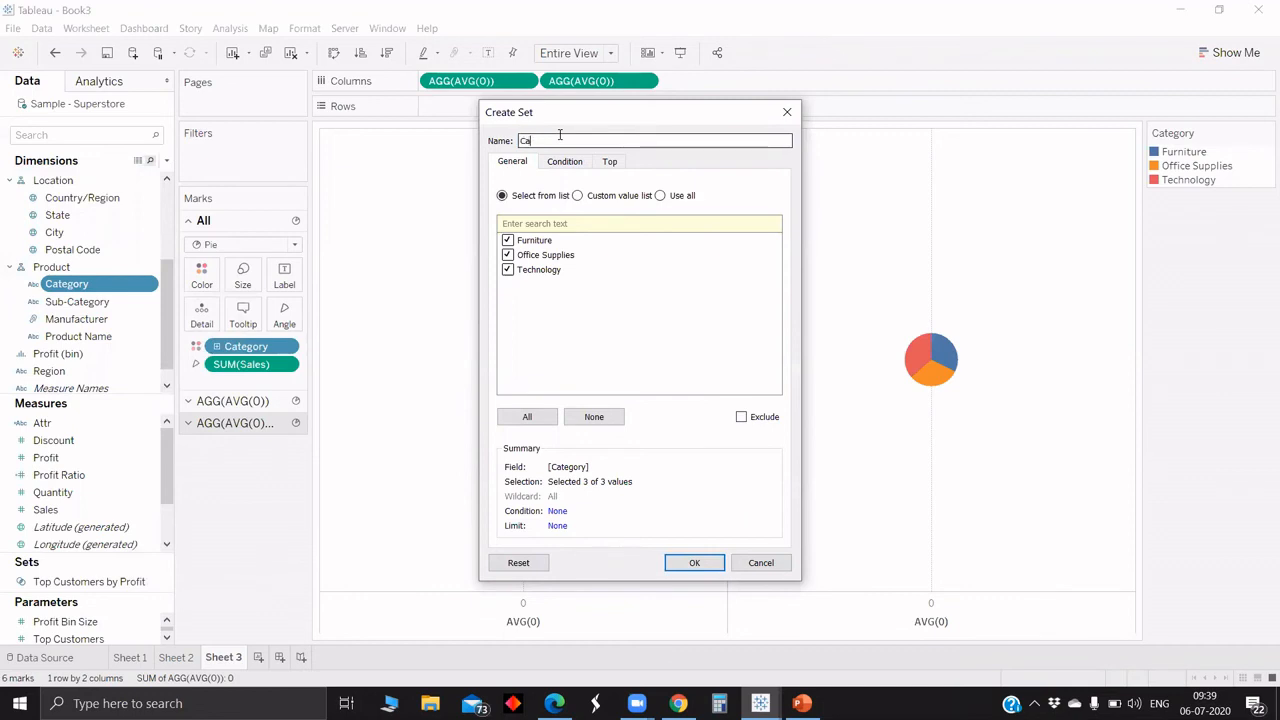
text(Category set)
click(694, 563)
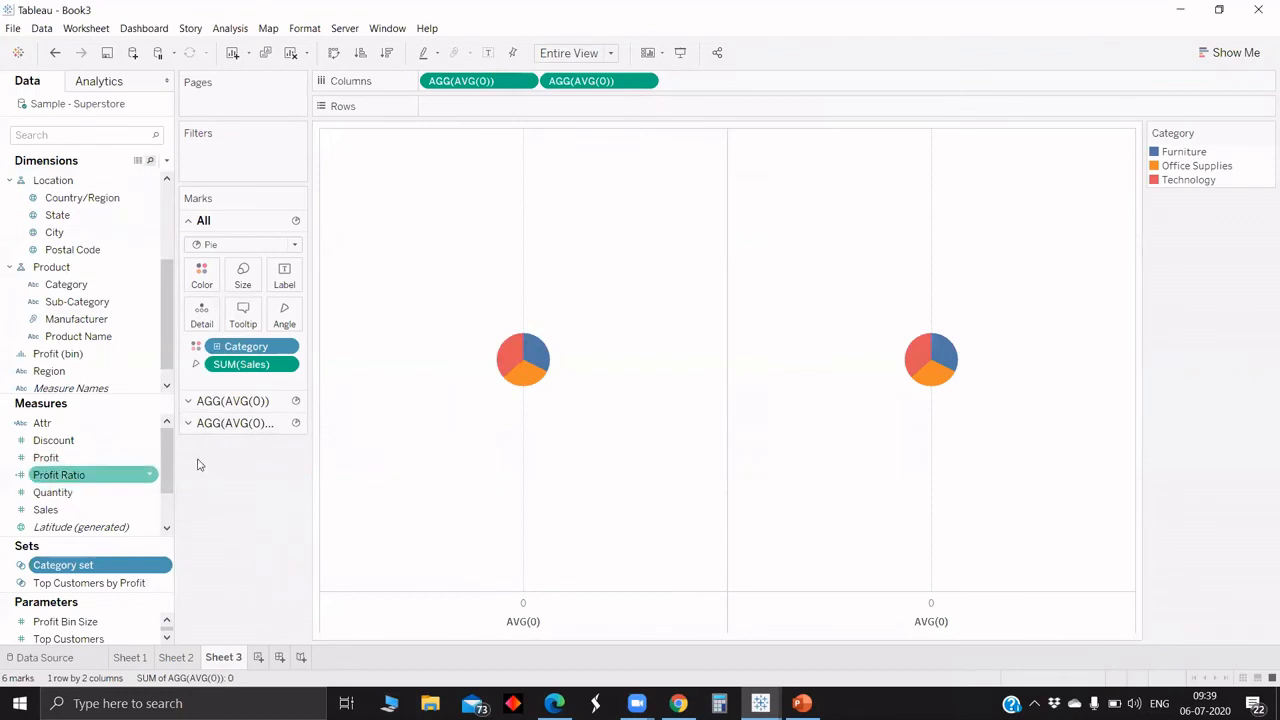
- Start a new calculated field named Cat to subcat
click(166, 160)
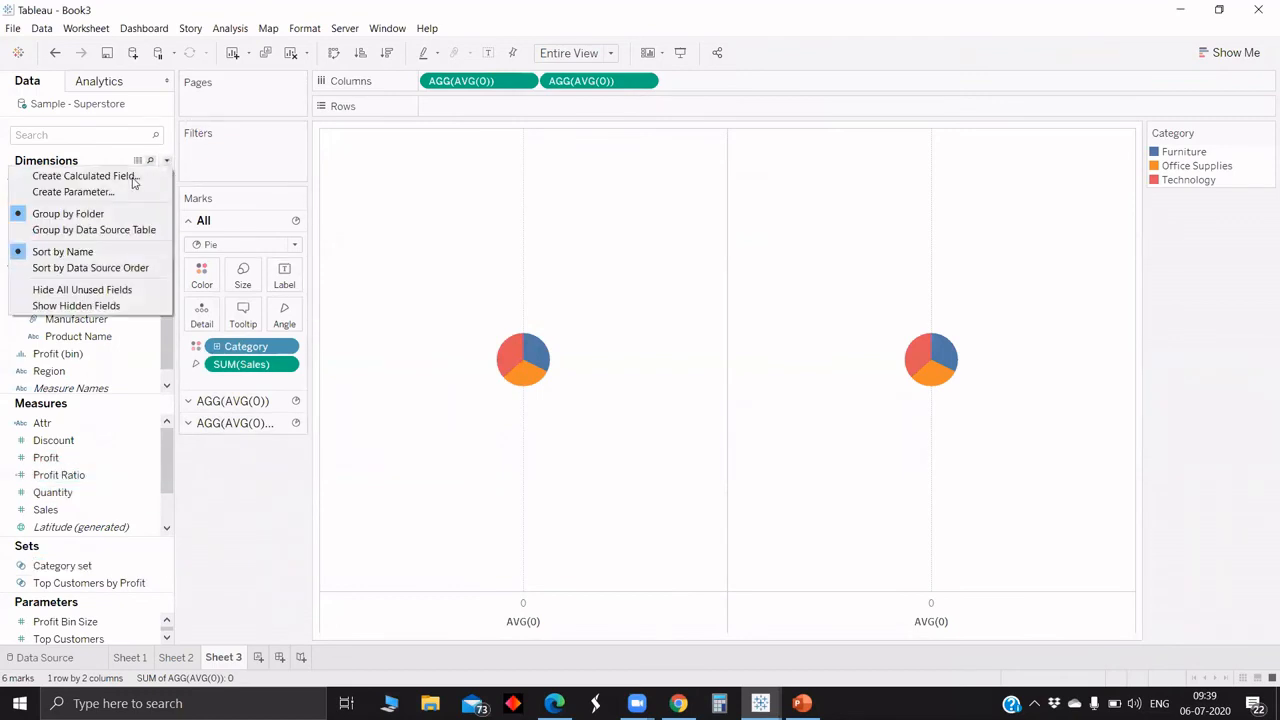
click(131, 180)
key(BackSpace)
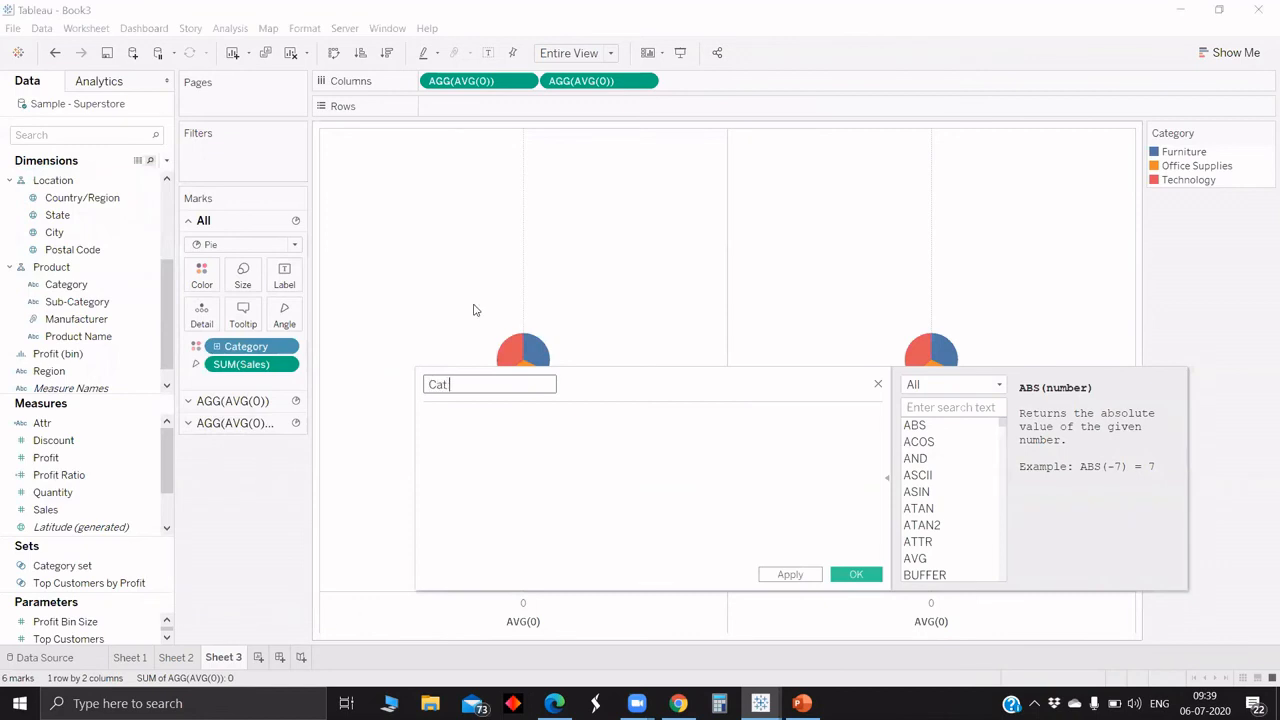
text(Cat to subs)
click(491, 413)
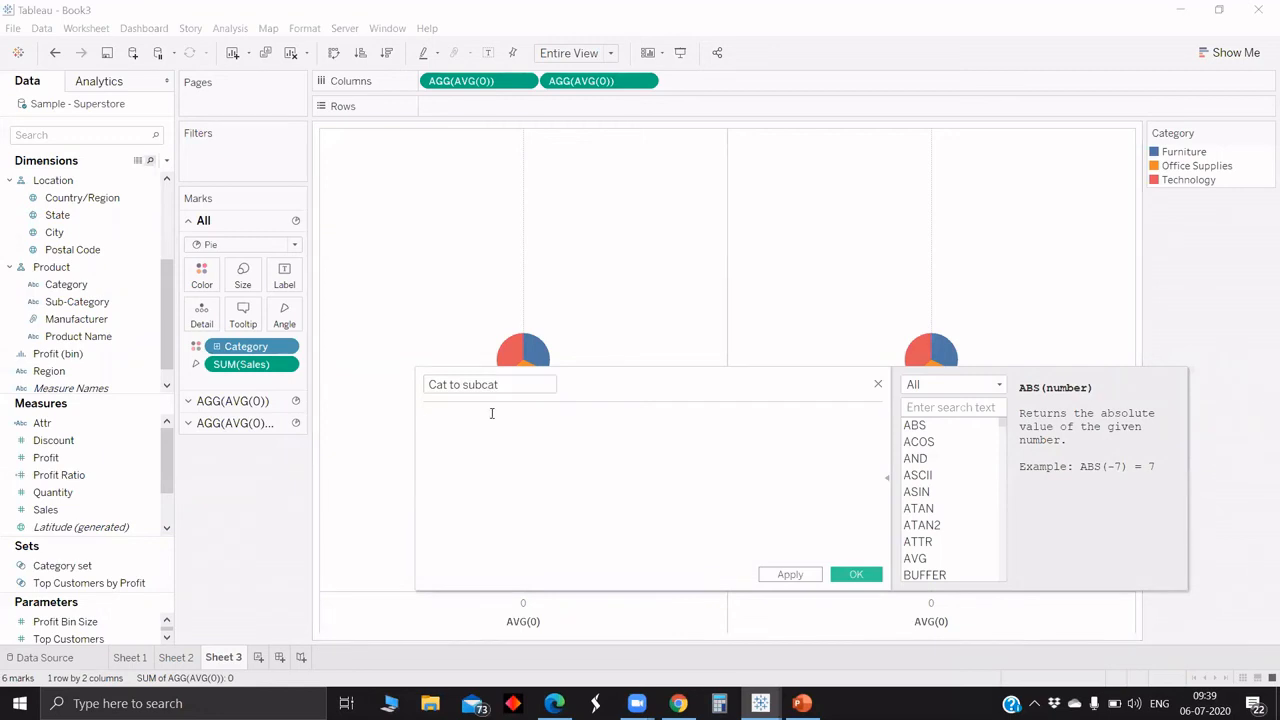
- Write the formula's first line as IF [Category set] THEN [Sub-Category]
text(if)
key(Return)
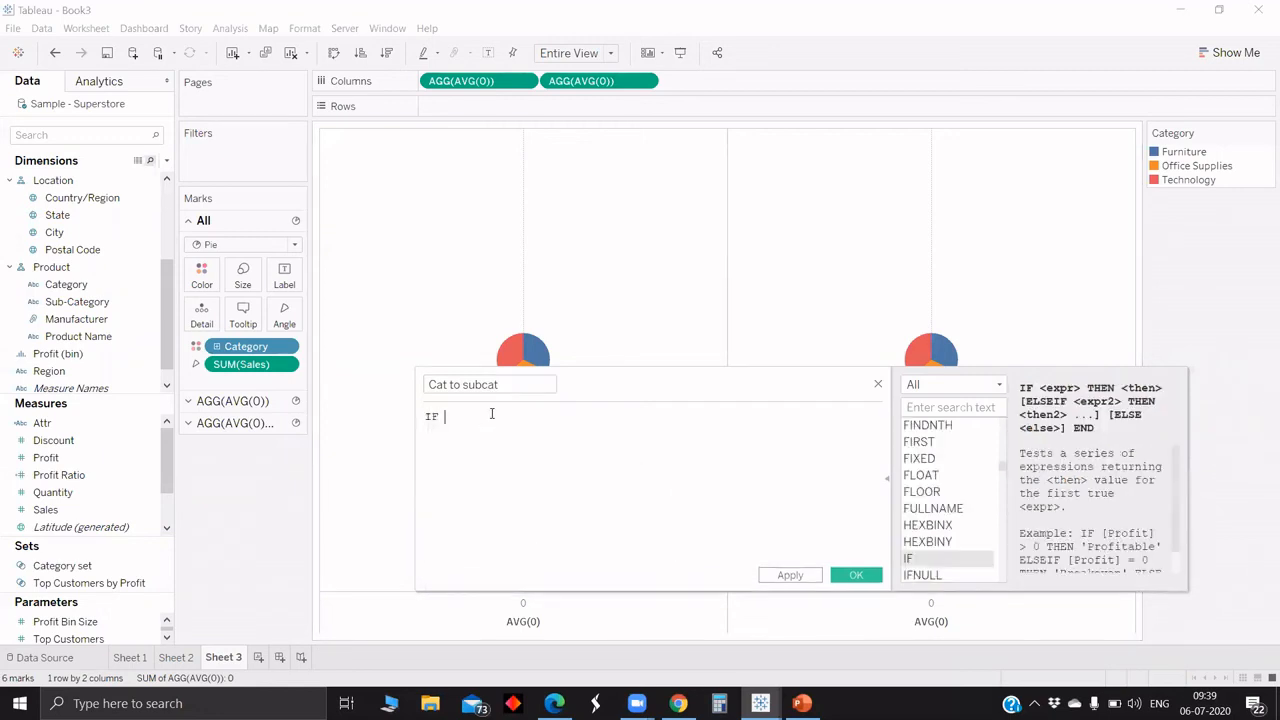
text(cate)
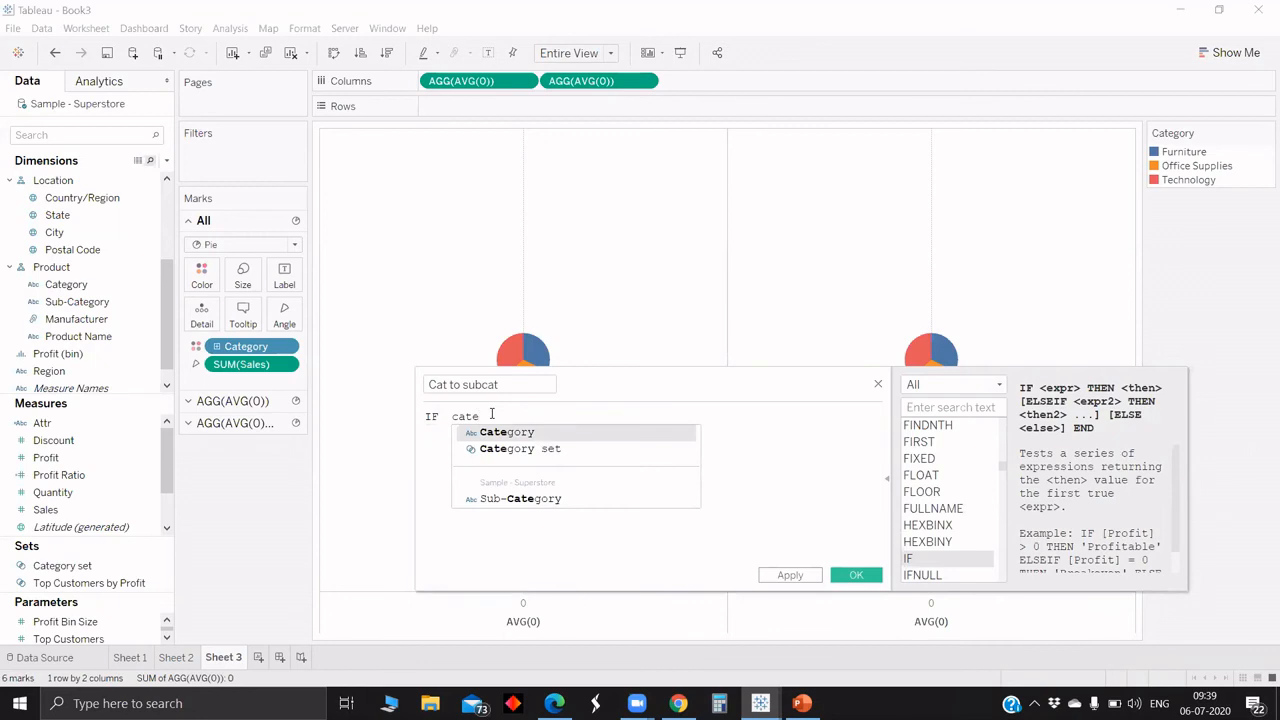
key(Down)
key(Return)
text(the)
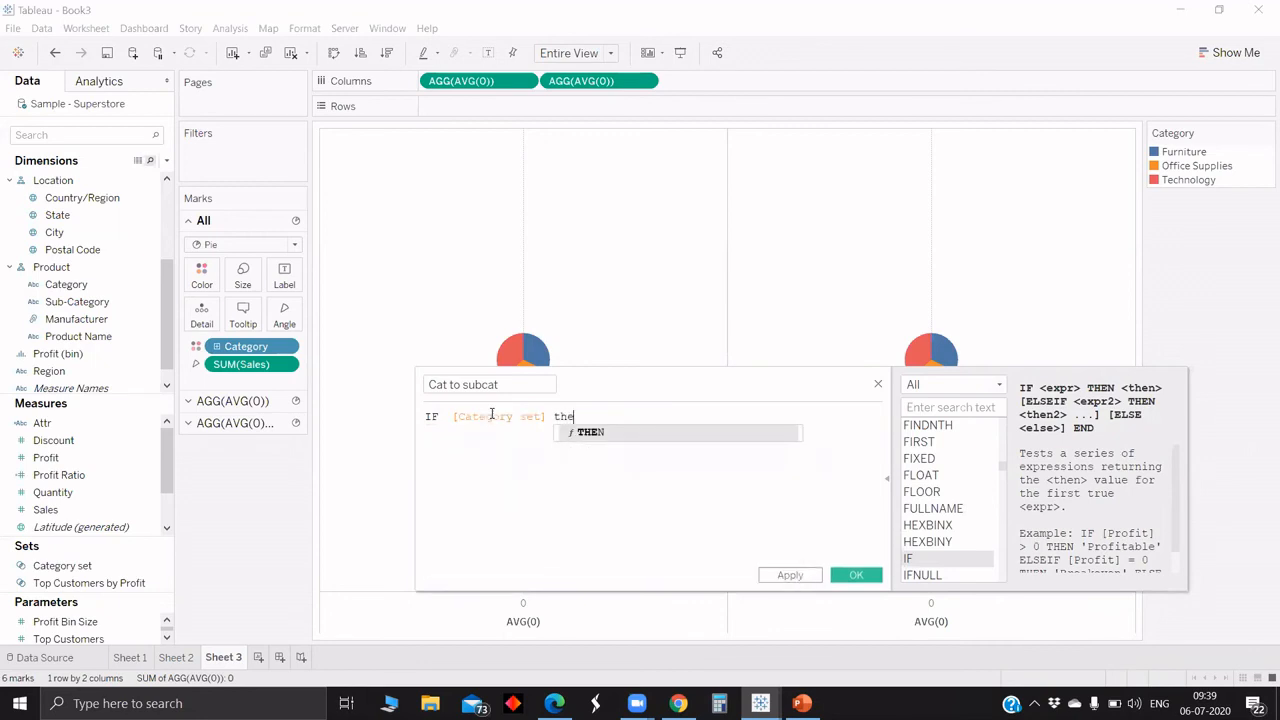
key(Return)
text(sub)
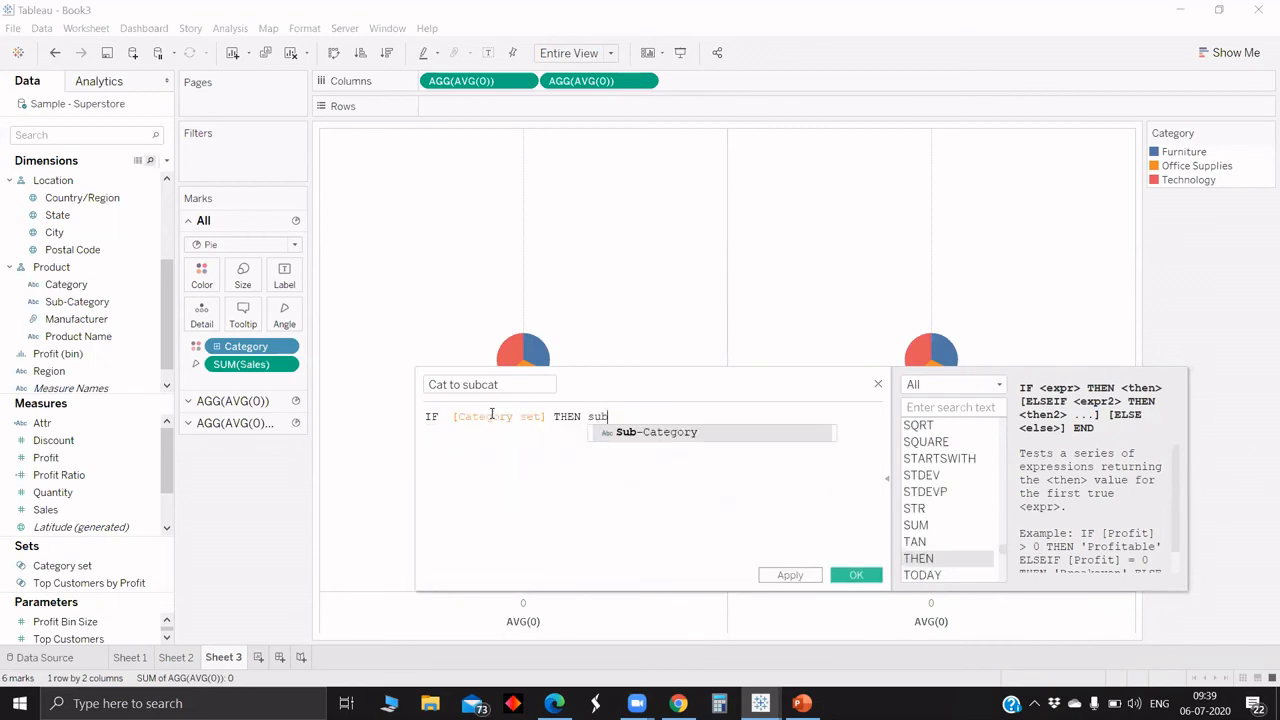
key(Return)
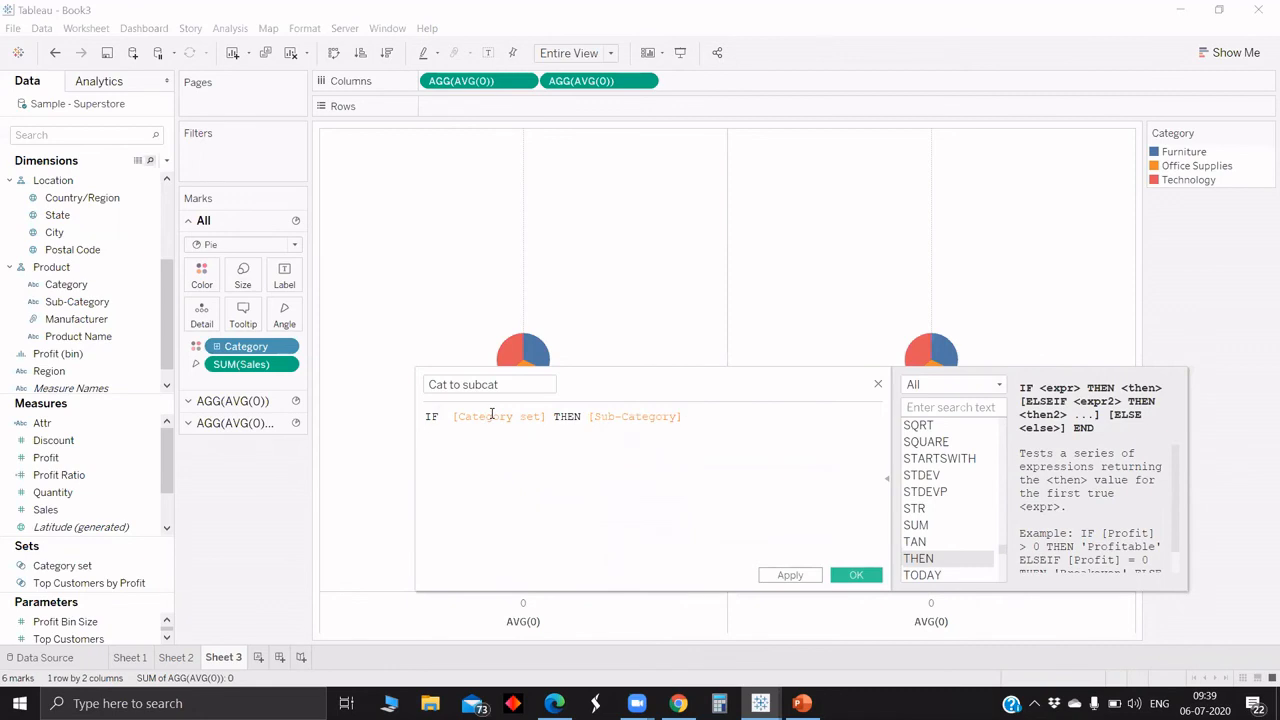
- Complete the Cat to subcat formula with ELSE [Category] and END, and save the calculated field
key(Return)
text(els)
key(Return)
text(cate)
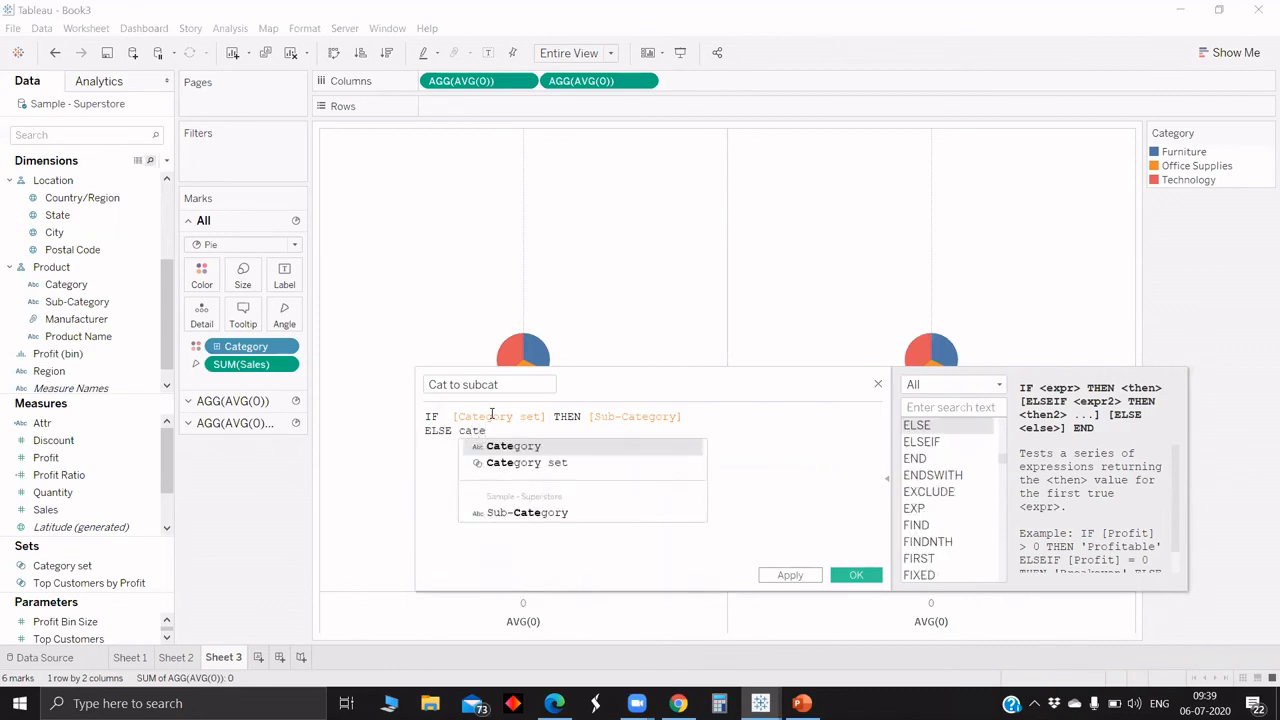
key(Return)
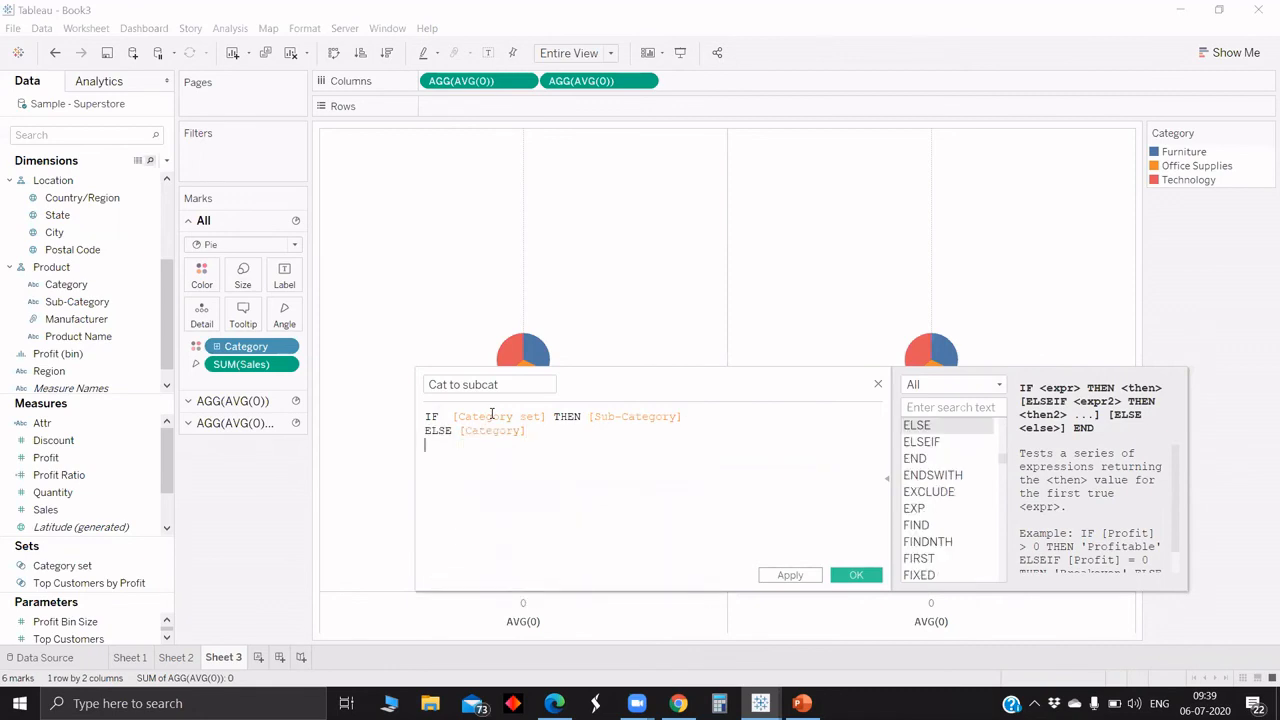
key(Return)
text(ens)
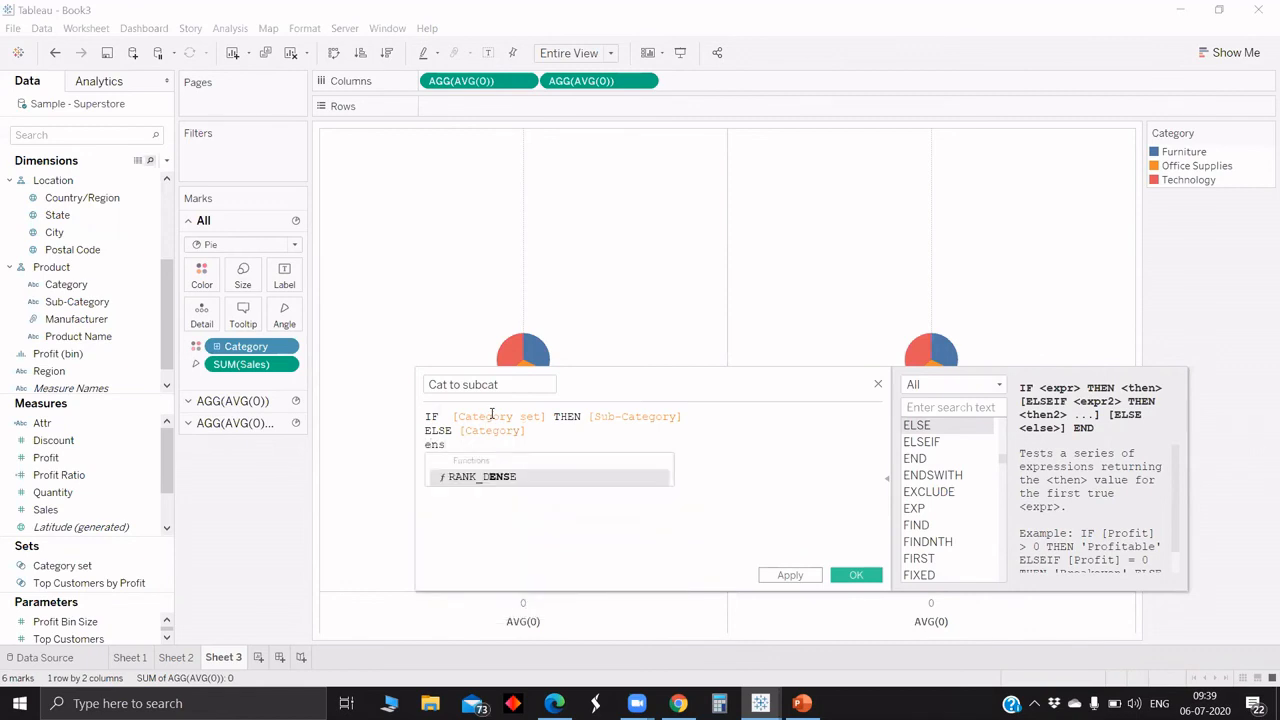
key(BackSpace)
text(d)
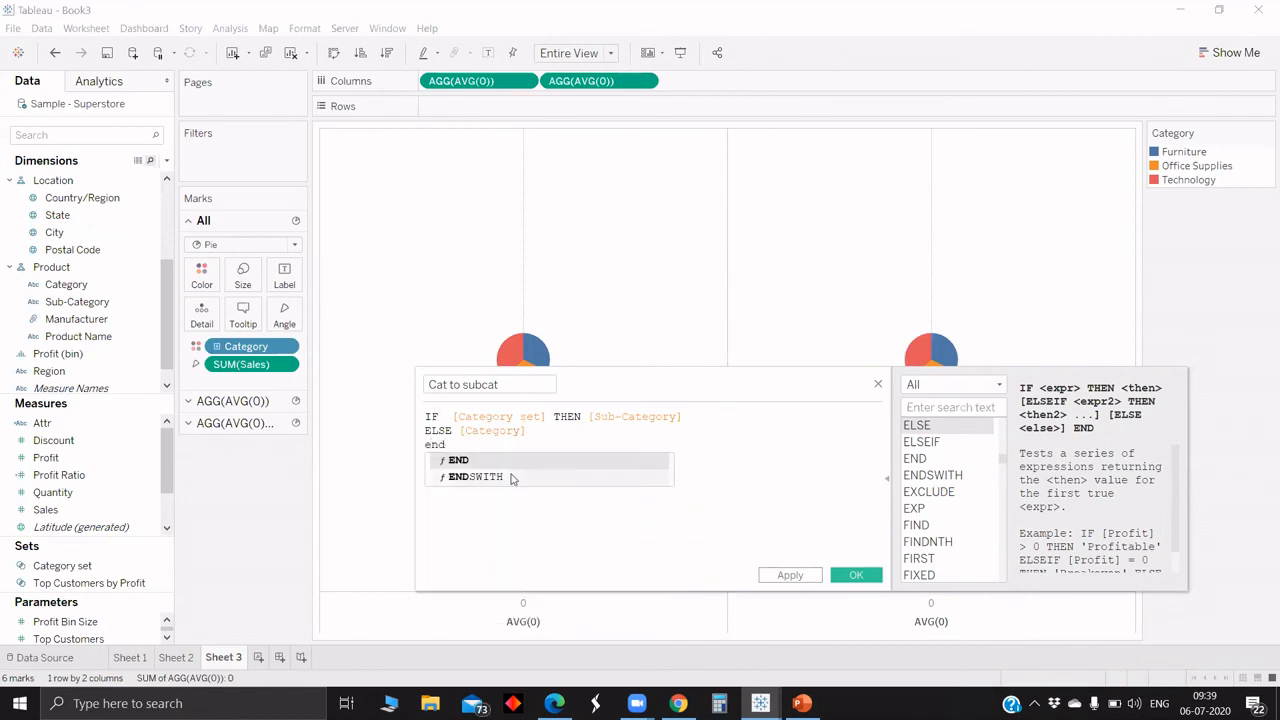
click(500, 456)
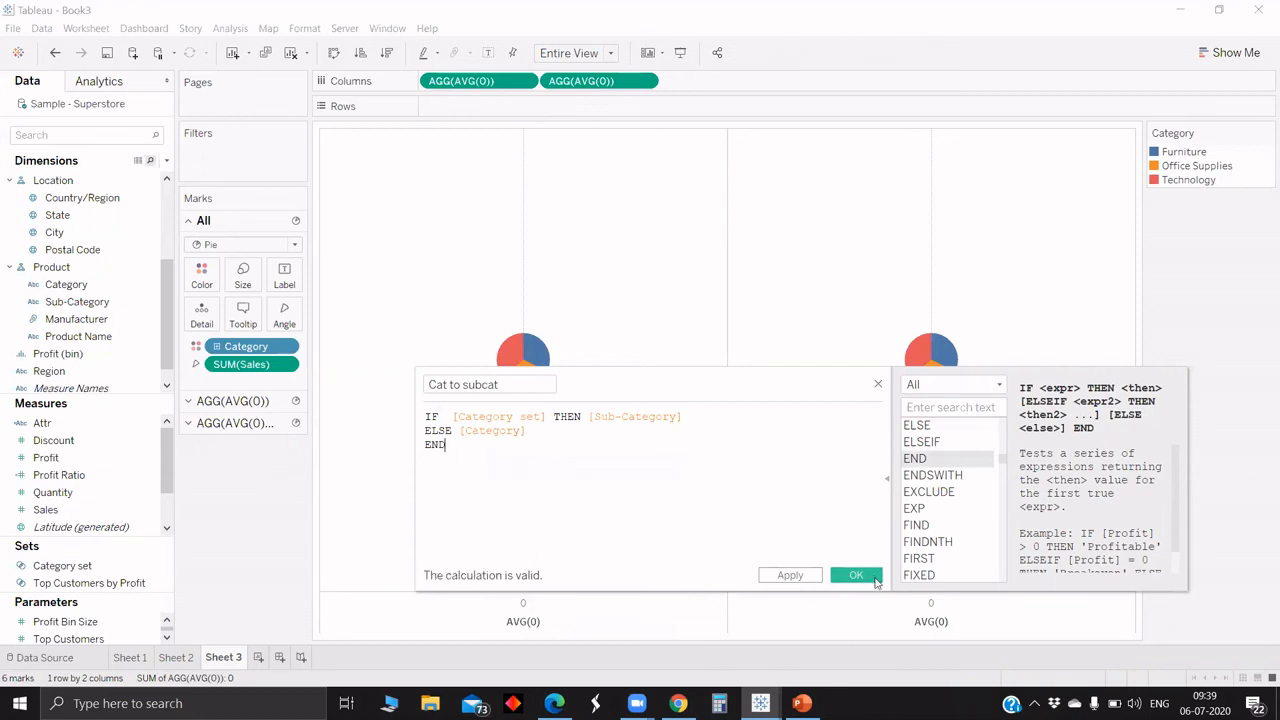
click(858, 576)
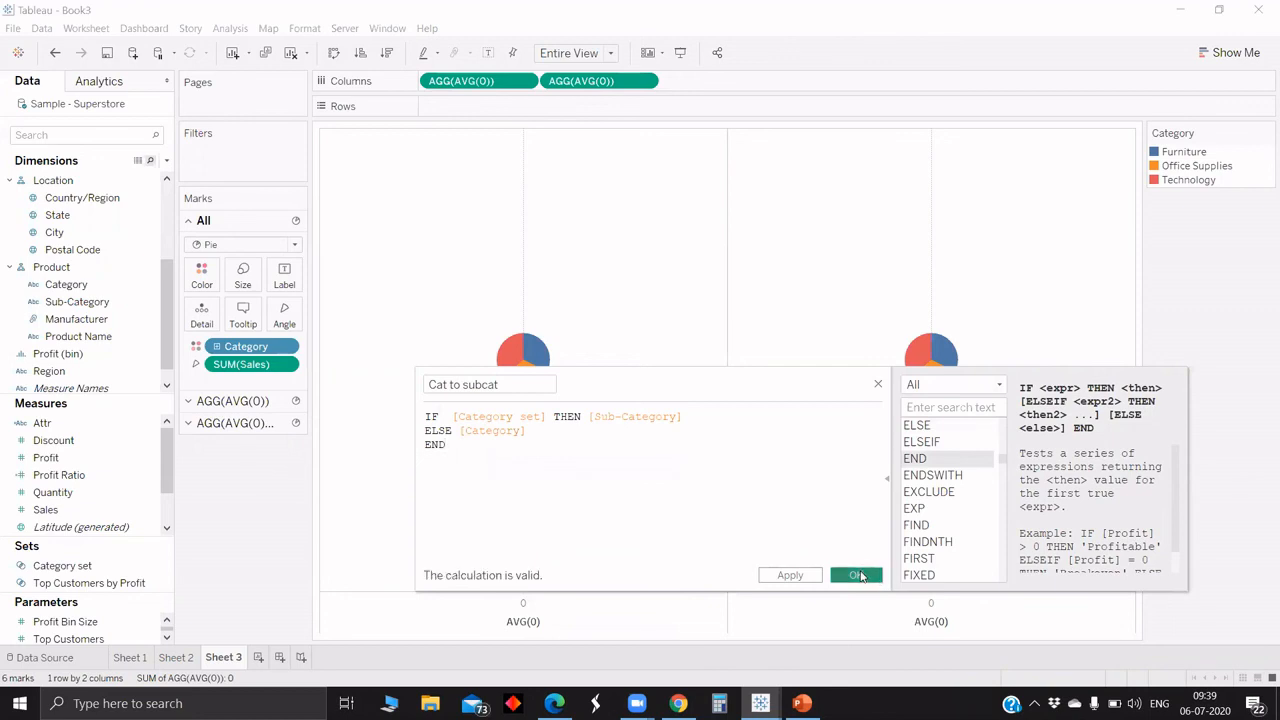
- Add Cat to subcat as an additional colour field on the second pie only and enlarge that pie
click(235, 423)
drag(48, 186, 198, 368)
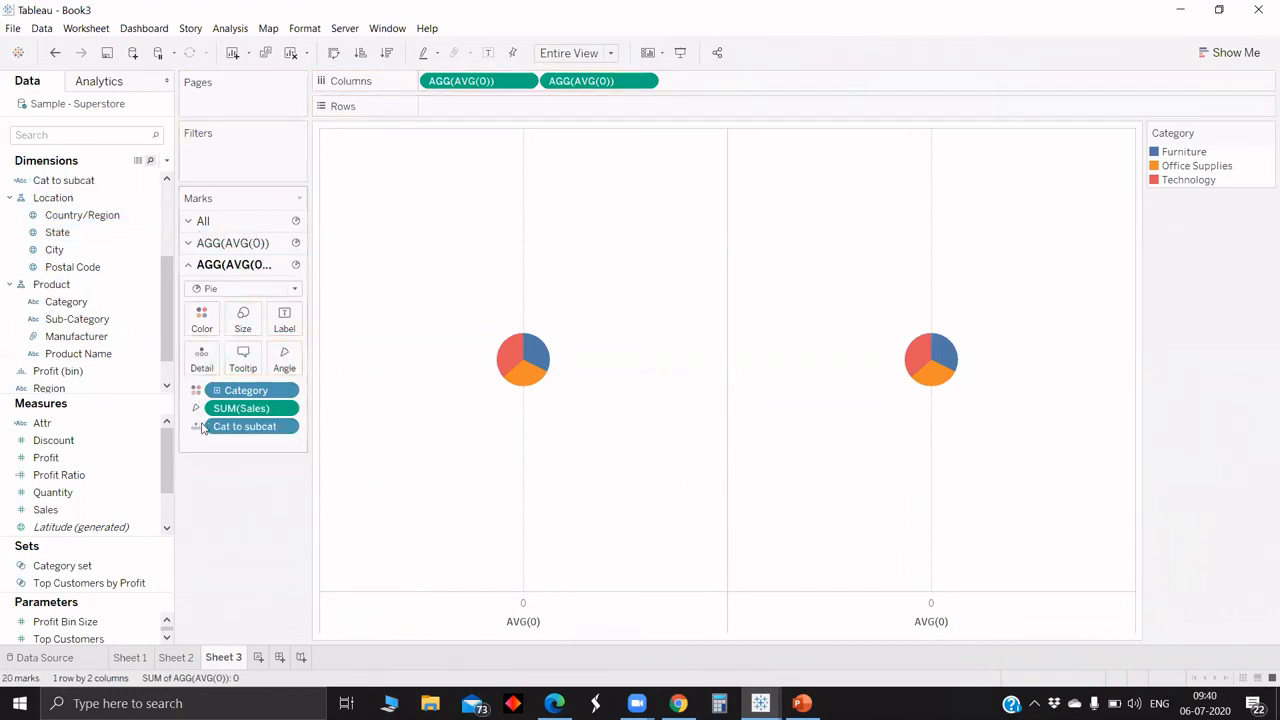
click(196, 426)
click(210, 443)
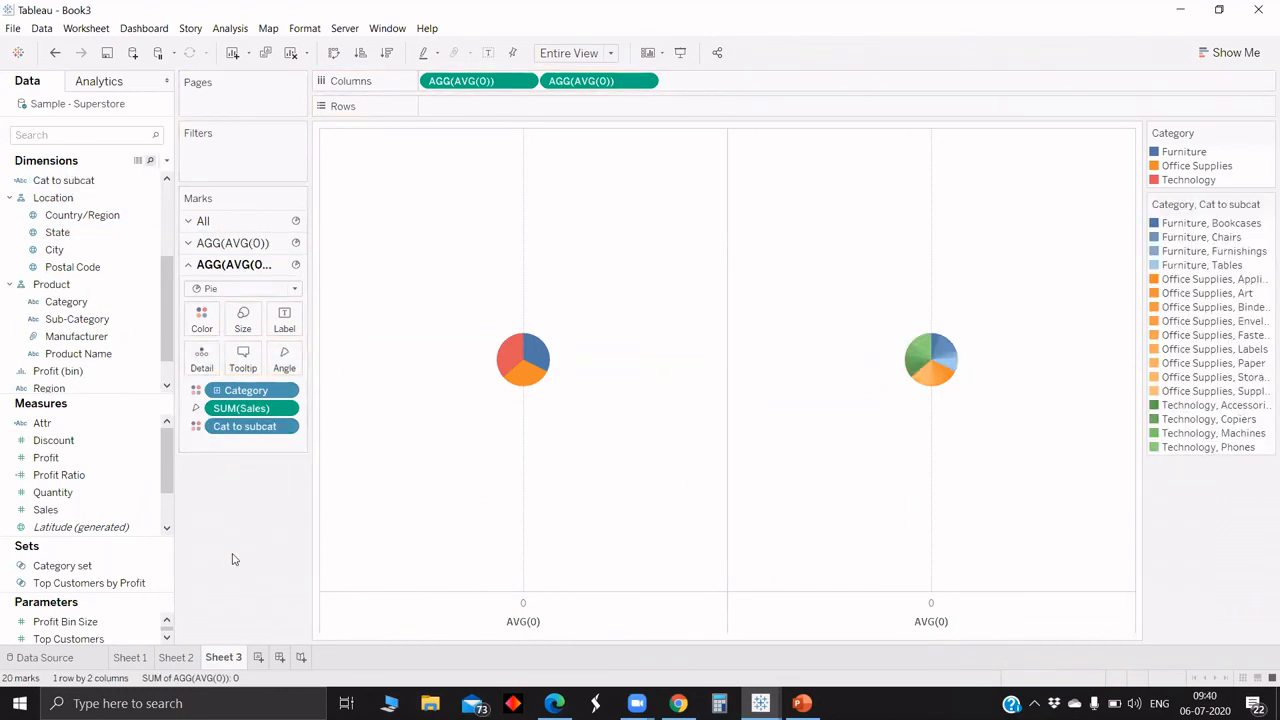
click(240, 322)
drag(264, 357, 293, 359)
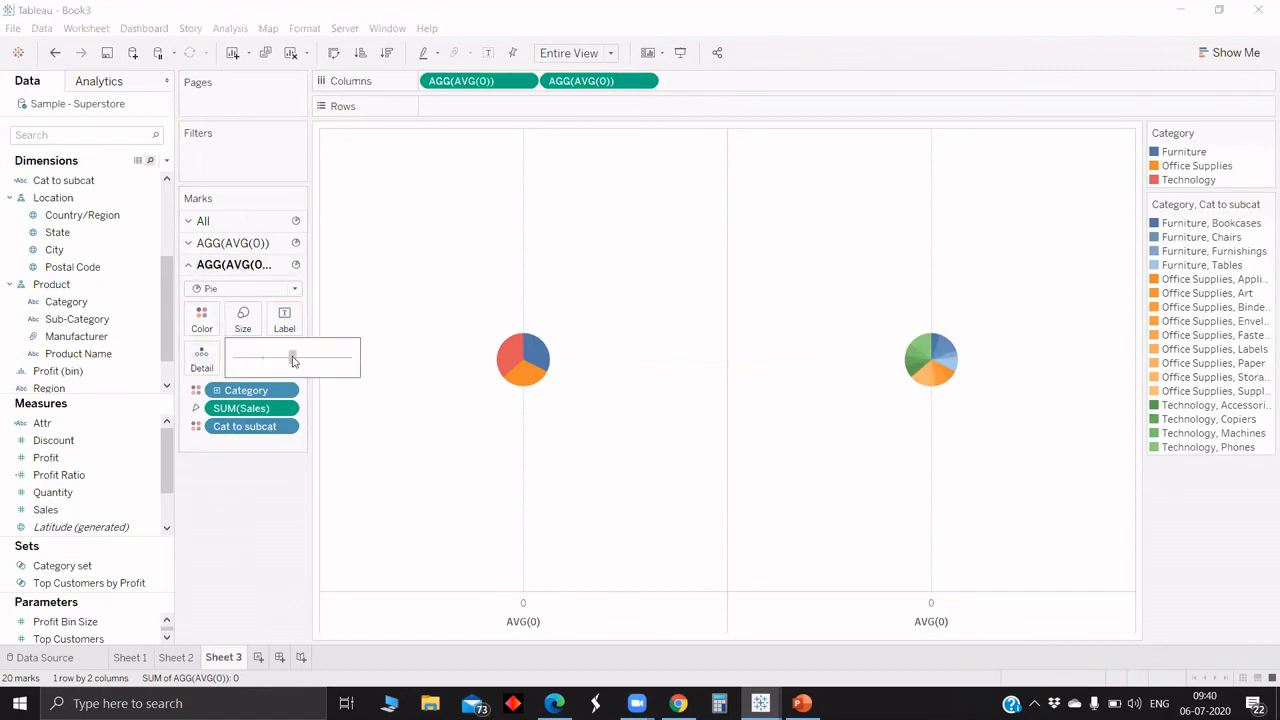
- Try to overlay the two pies on a dual axis
right_click(594, 82)
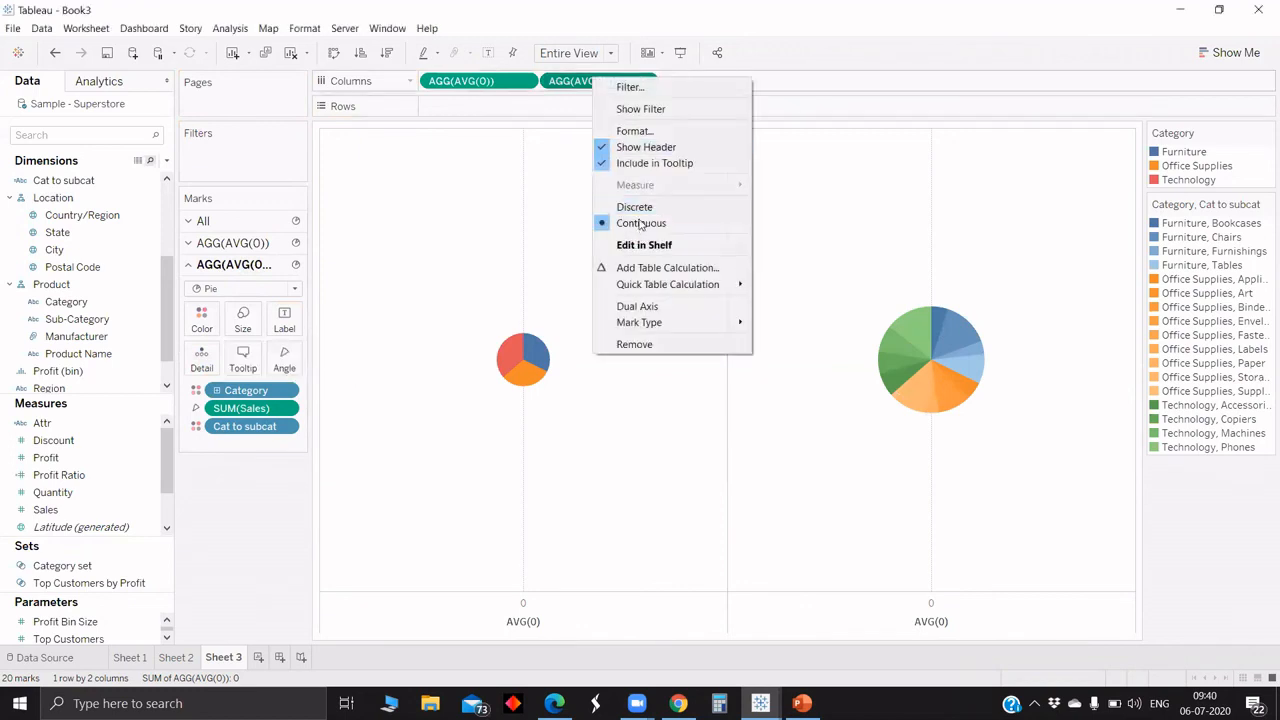
click(641, 307)
key(ctrl+z)
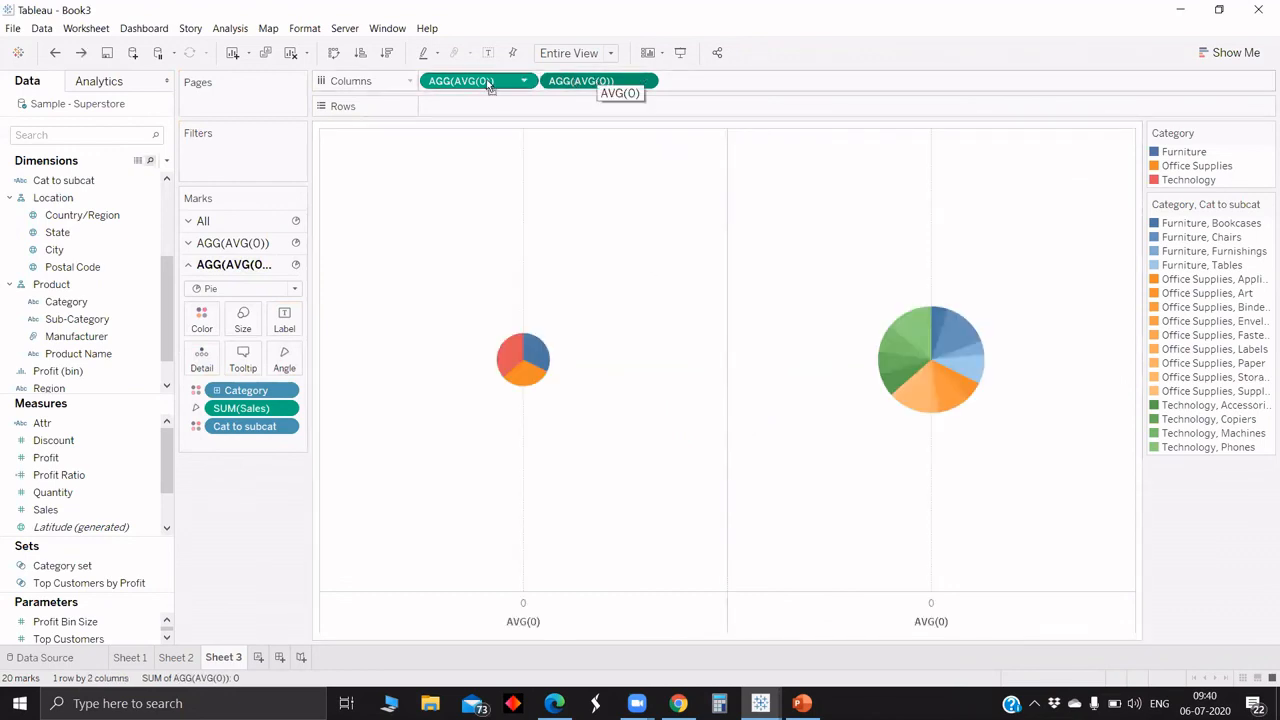
- Swap the order of the two AVG(0) calculations in Columns and combine them as a dual axis
drag(489, 86, 780, 80)
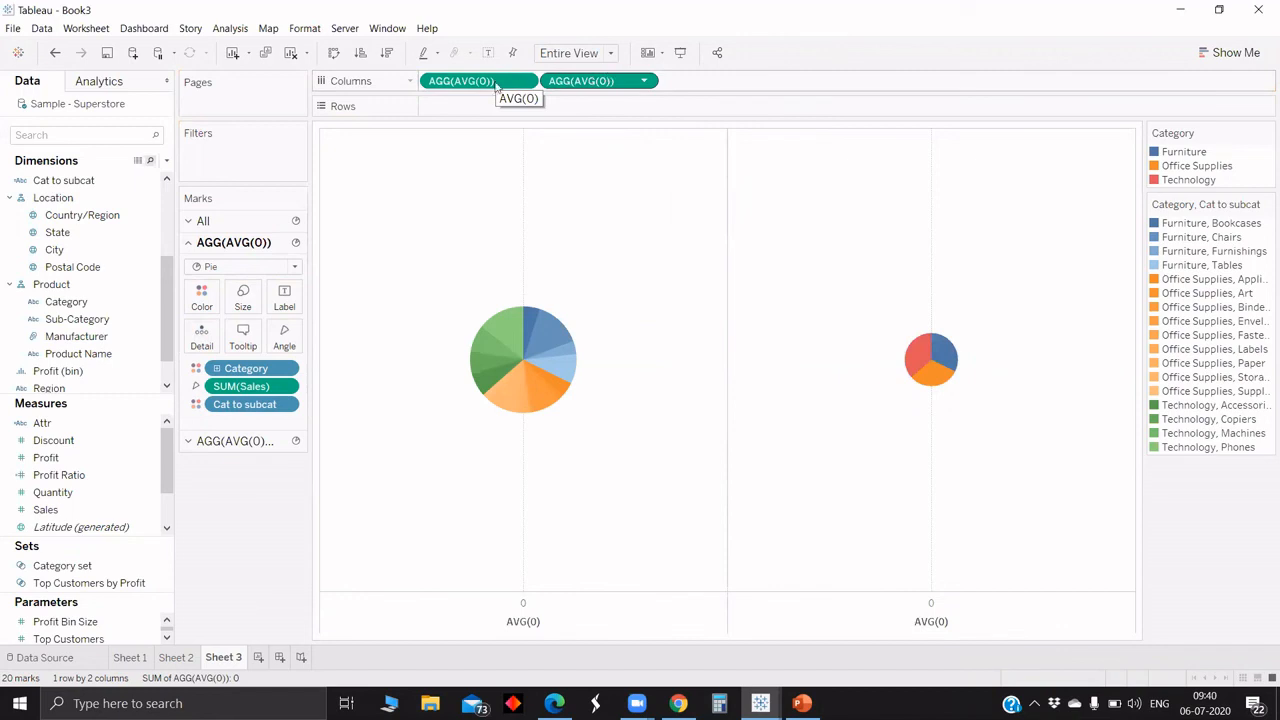
right_click(604, 84)
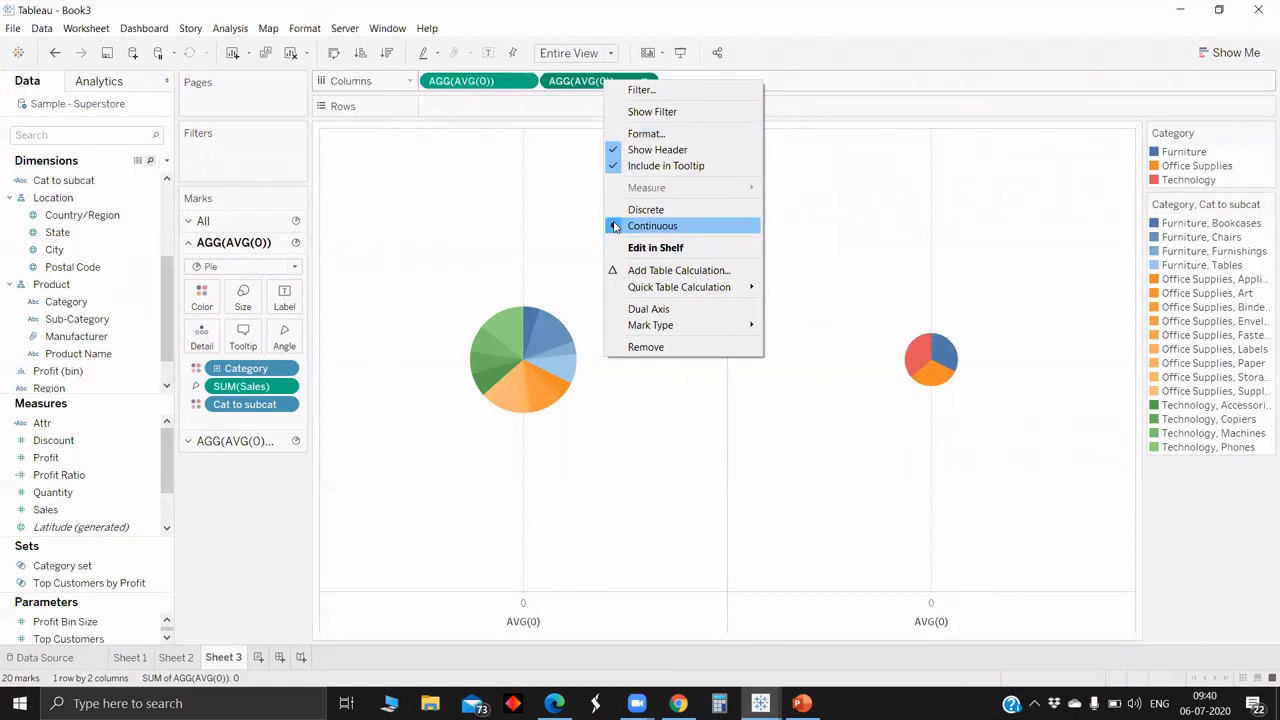
click(649, 309)
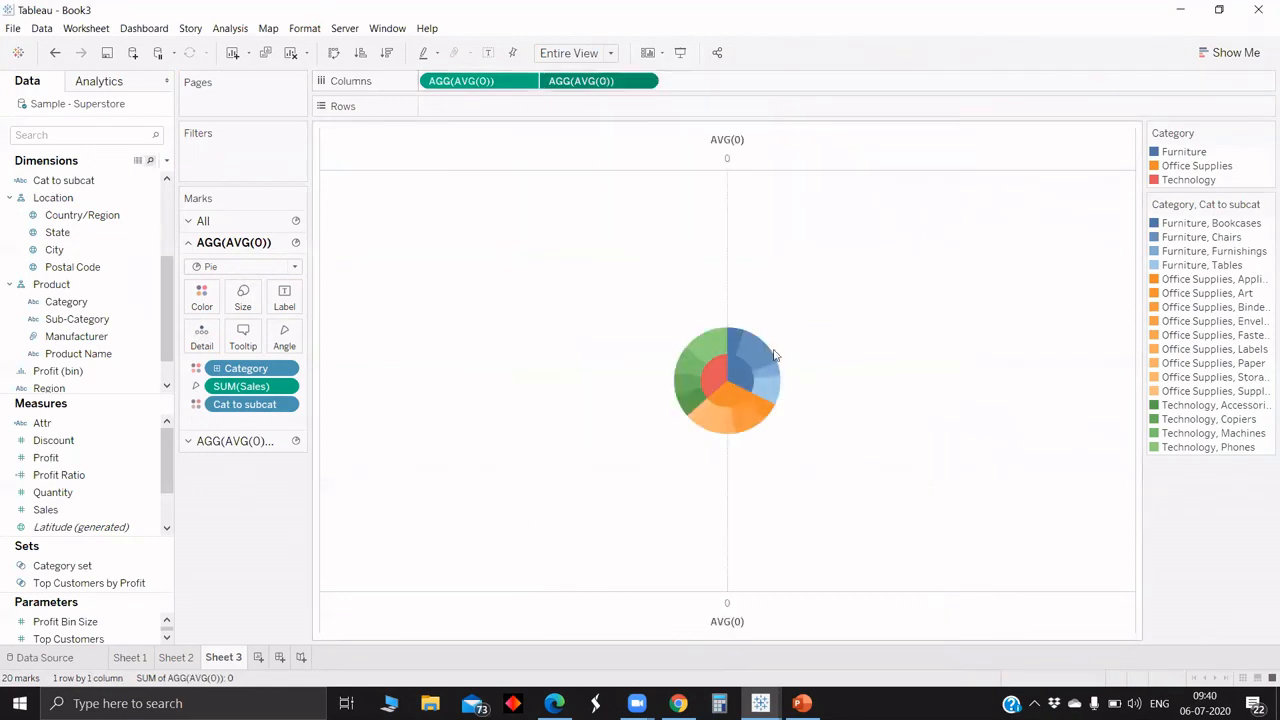
- Hide both AVG(0) axis headers of the dual-axis pie and inspect the inner Furniture slice
right_click(726, 178)
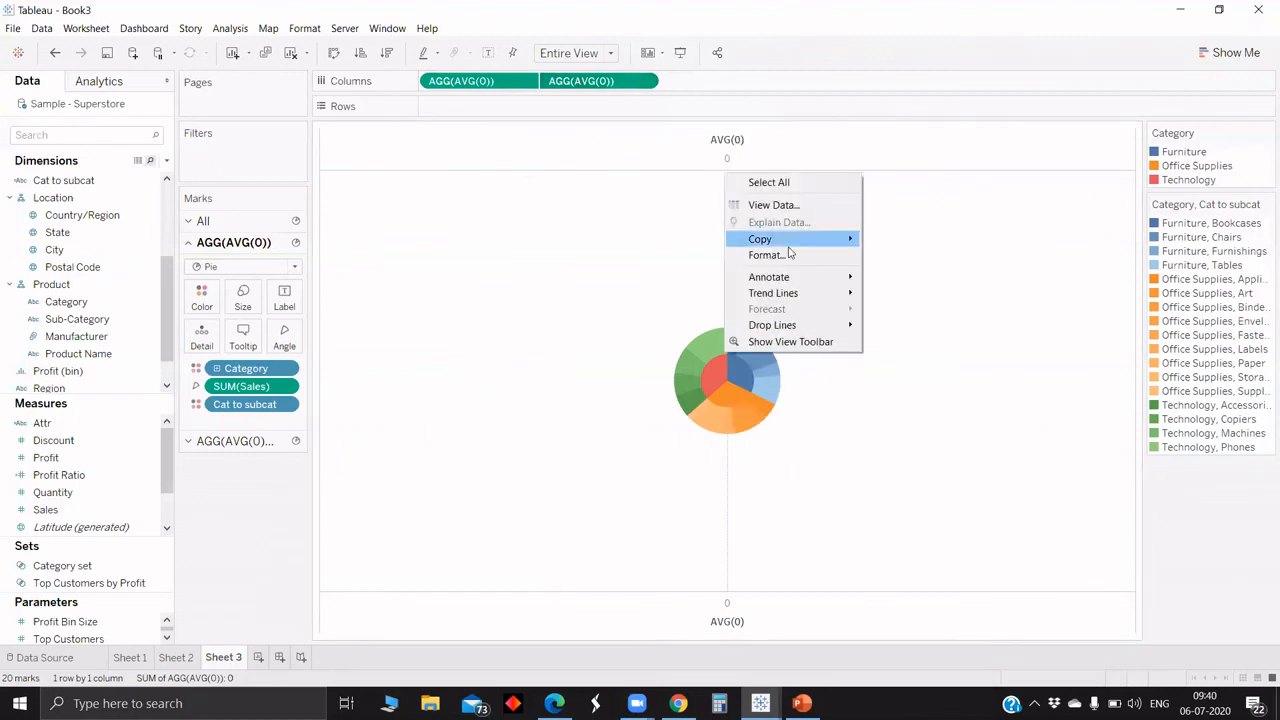
click(697, 157)
right_click(697, 157)
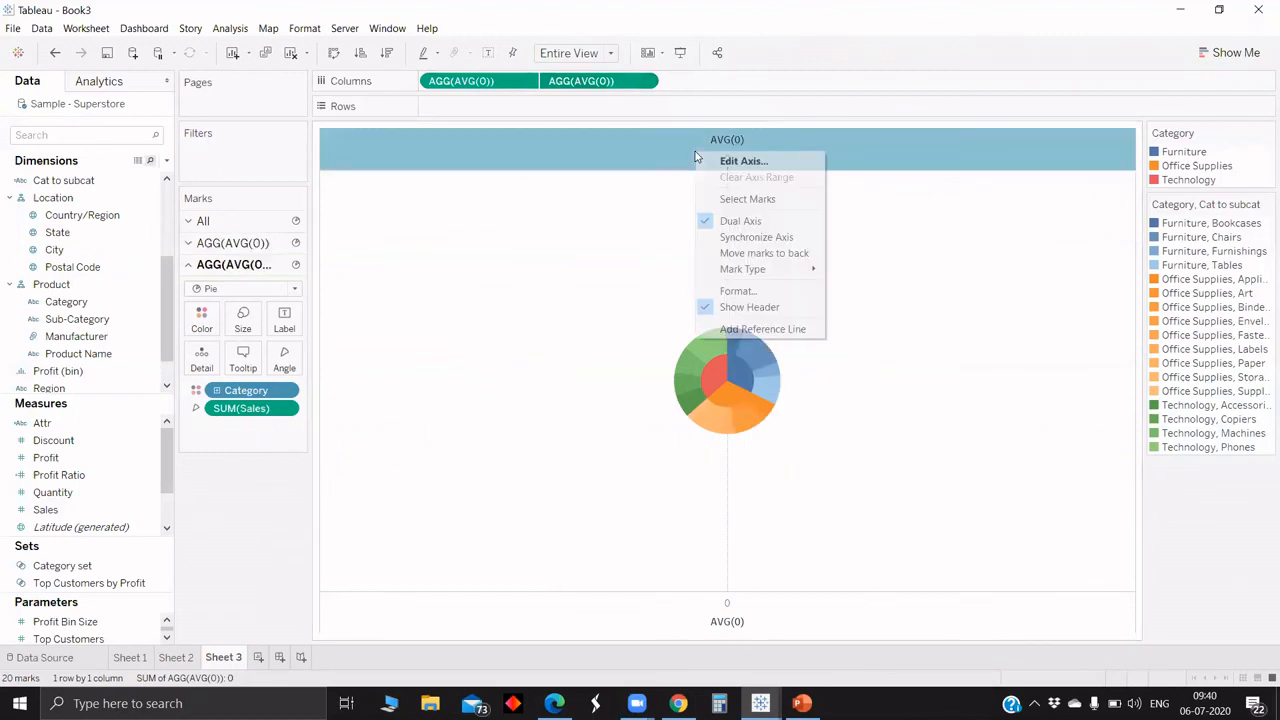
click(753, 306)
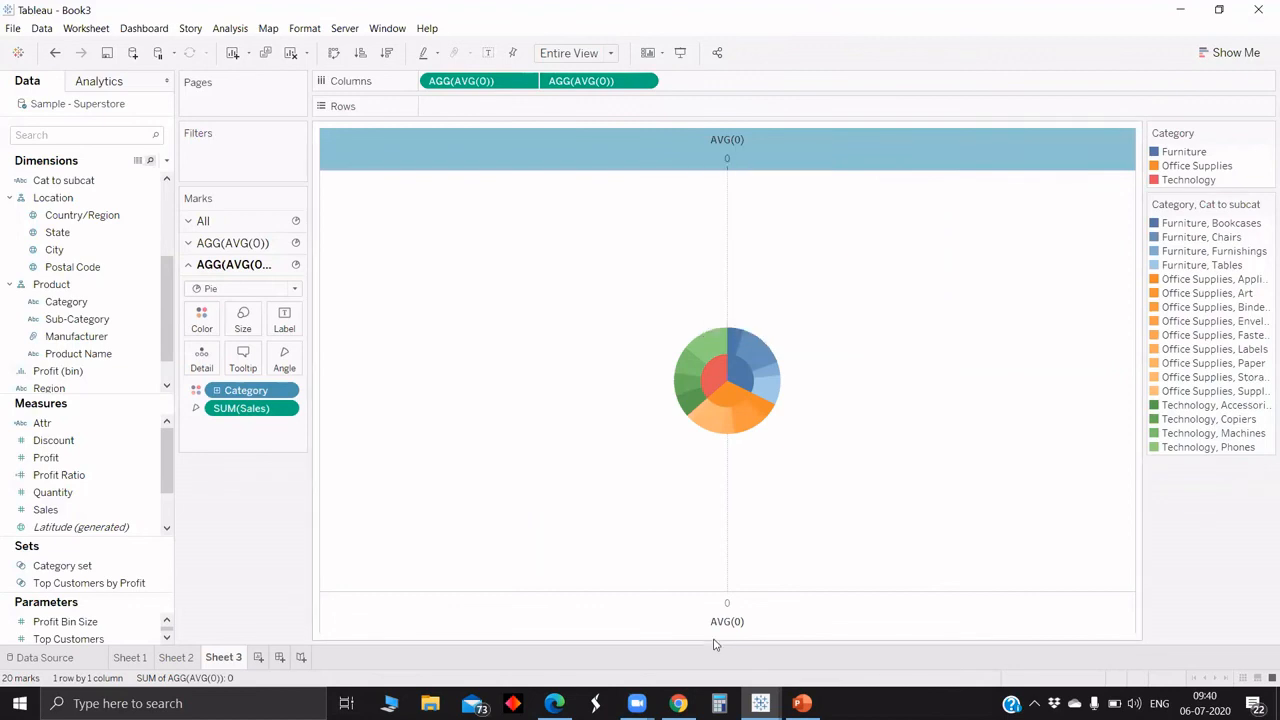
right_click(786, 592)
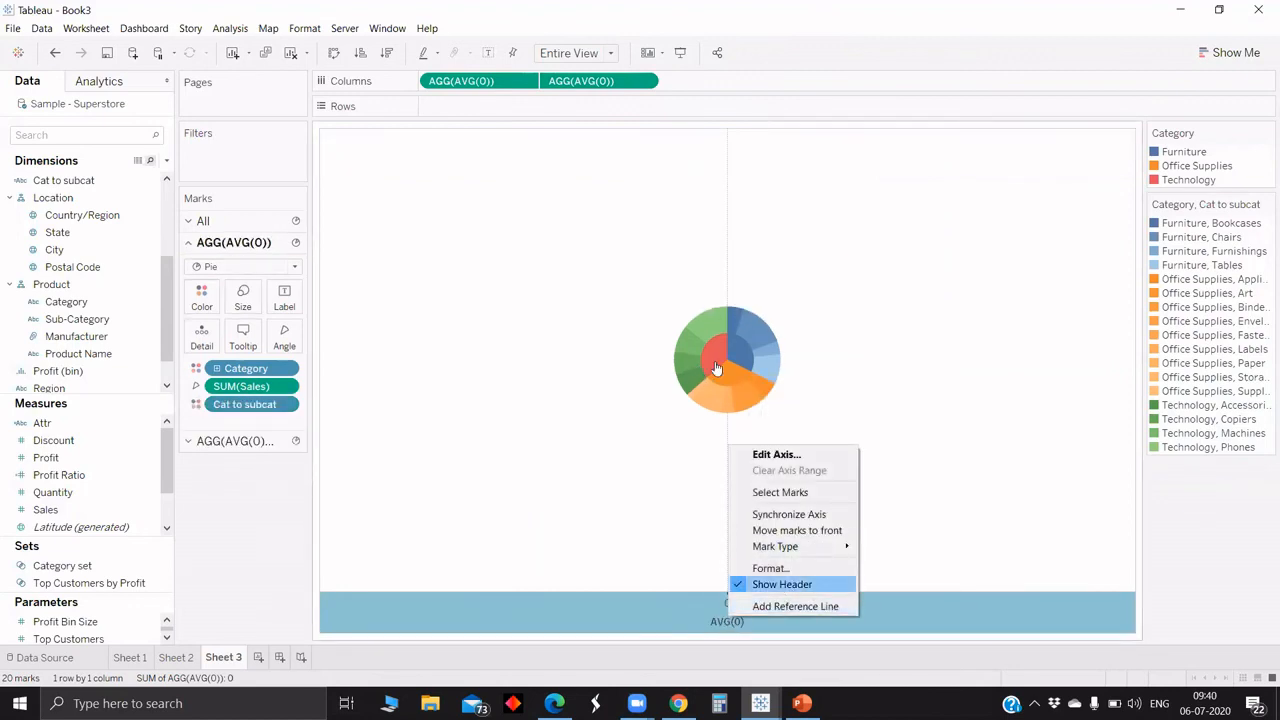
click(745, 584)
click(759, 334)
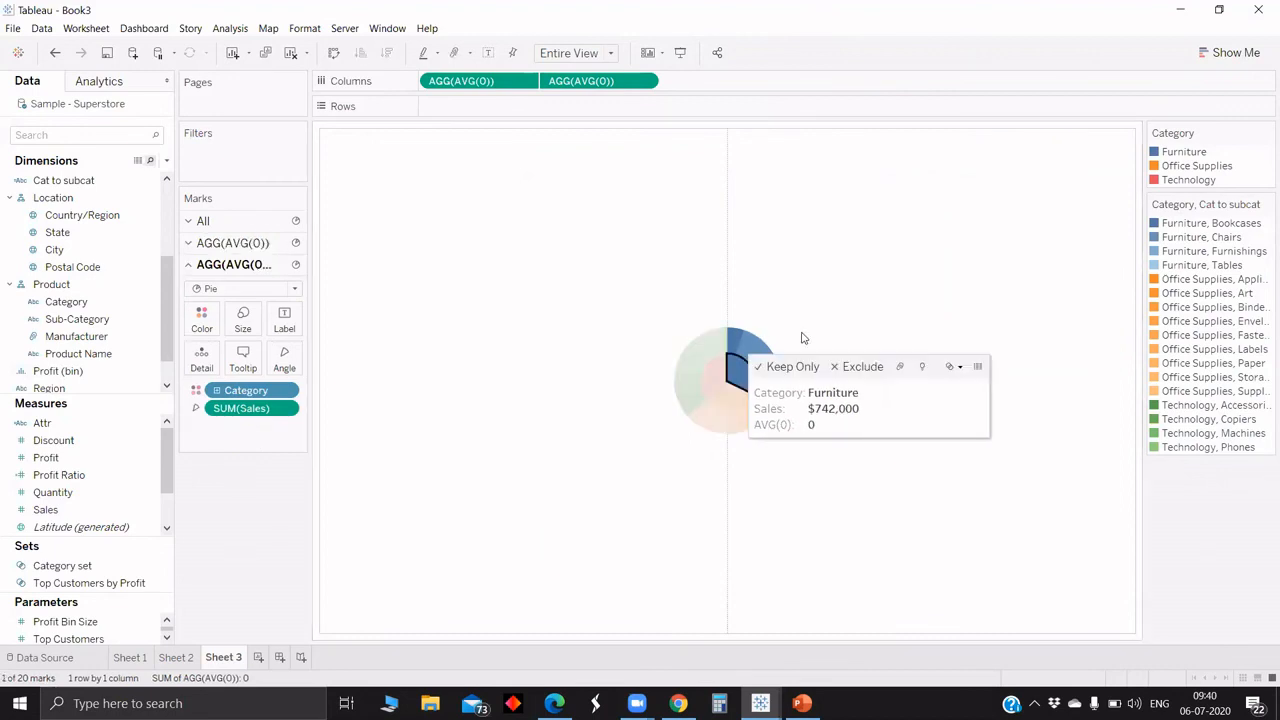
click(752, 369)
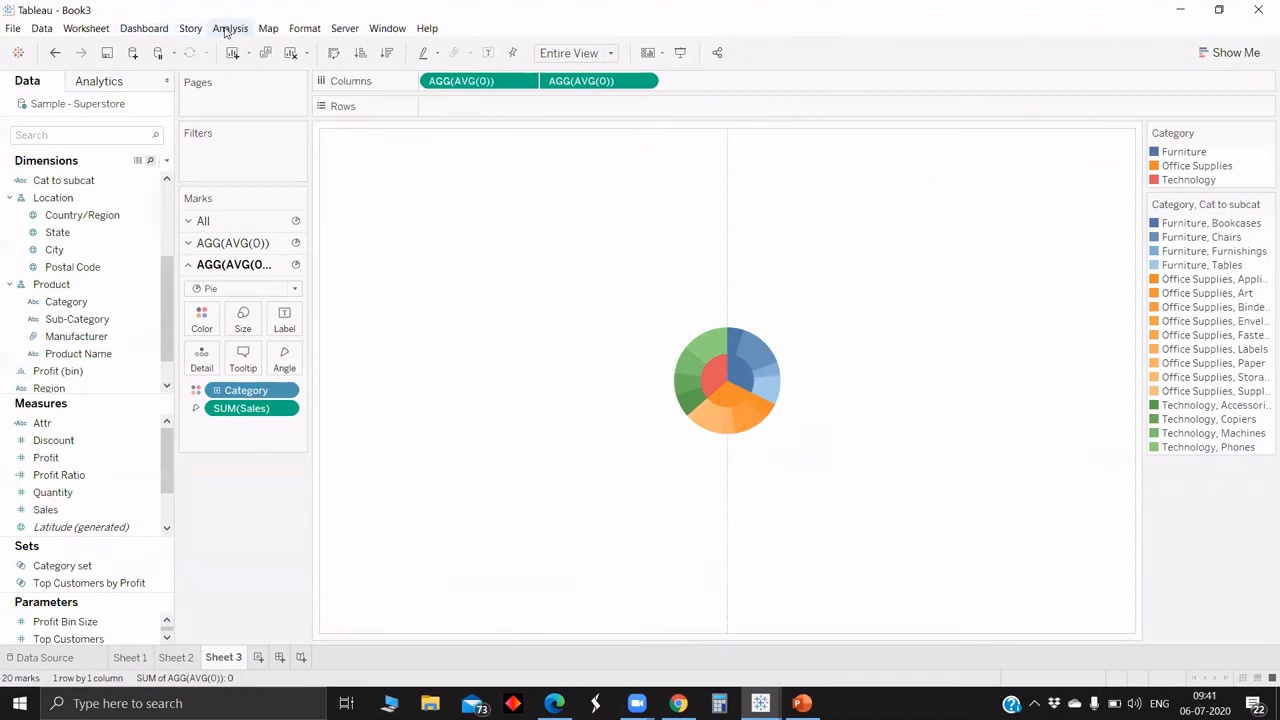
- Add a Change Set Values action on Sheet 3 targeting Category set, run on hover, with clearing the selection removing all values from the set
click(90, 28)
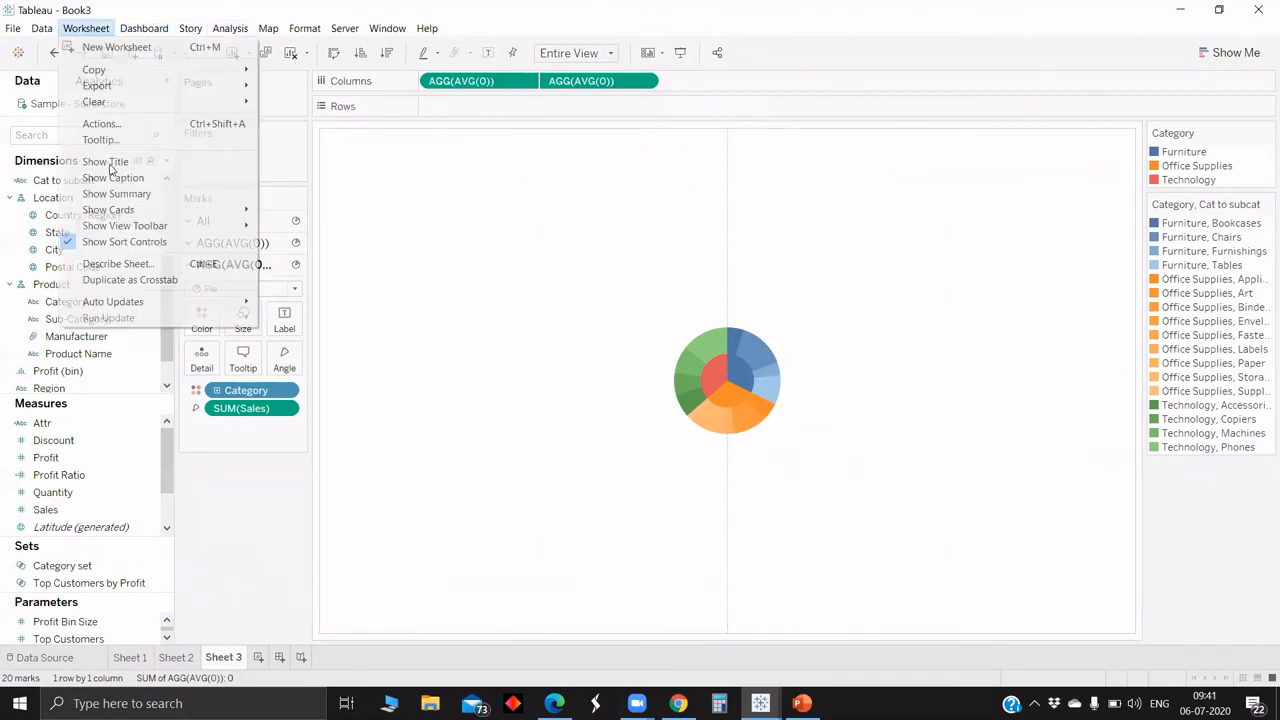
click(149, 124)
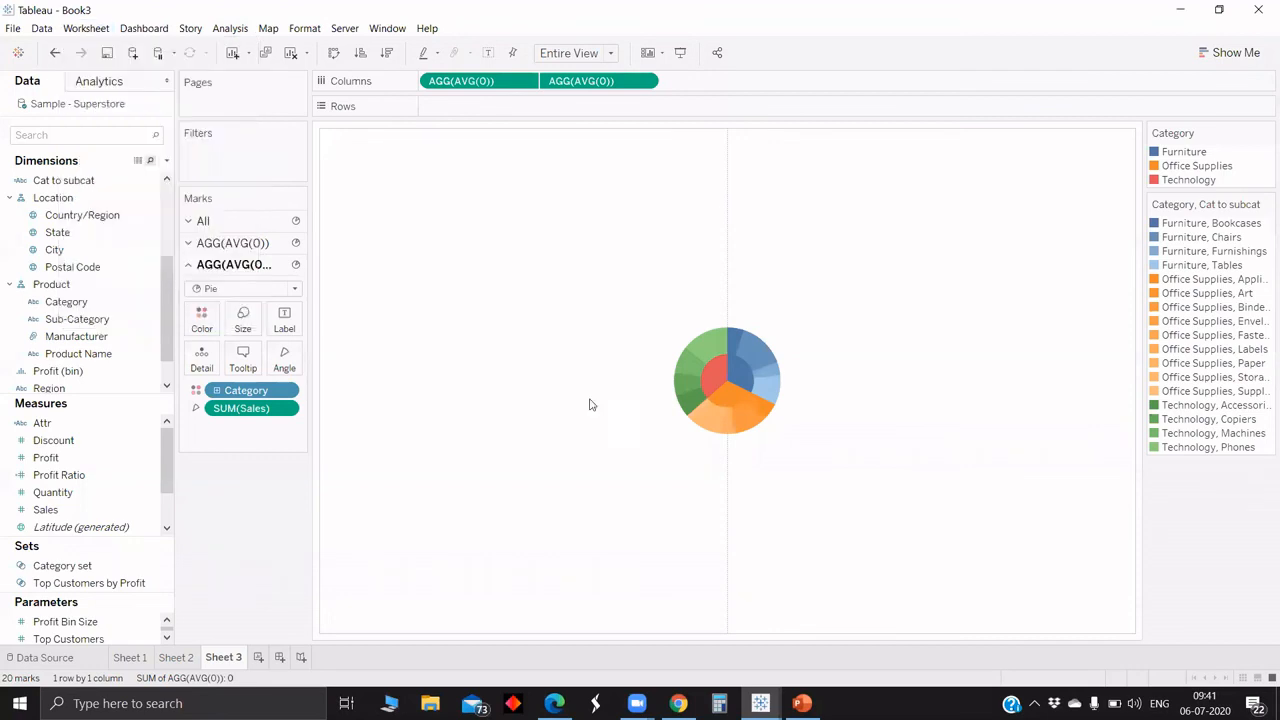
click(459, 460)
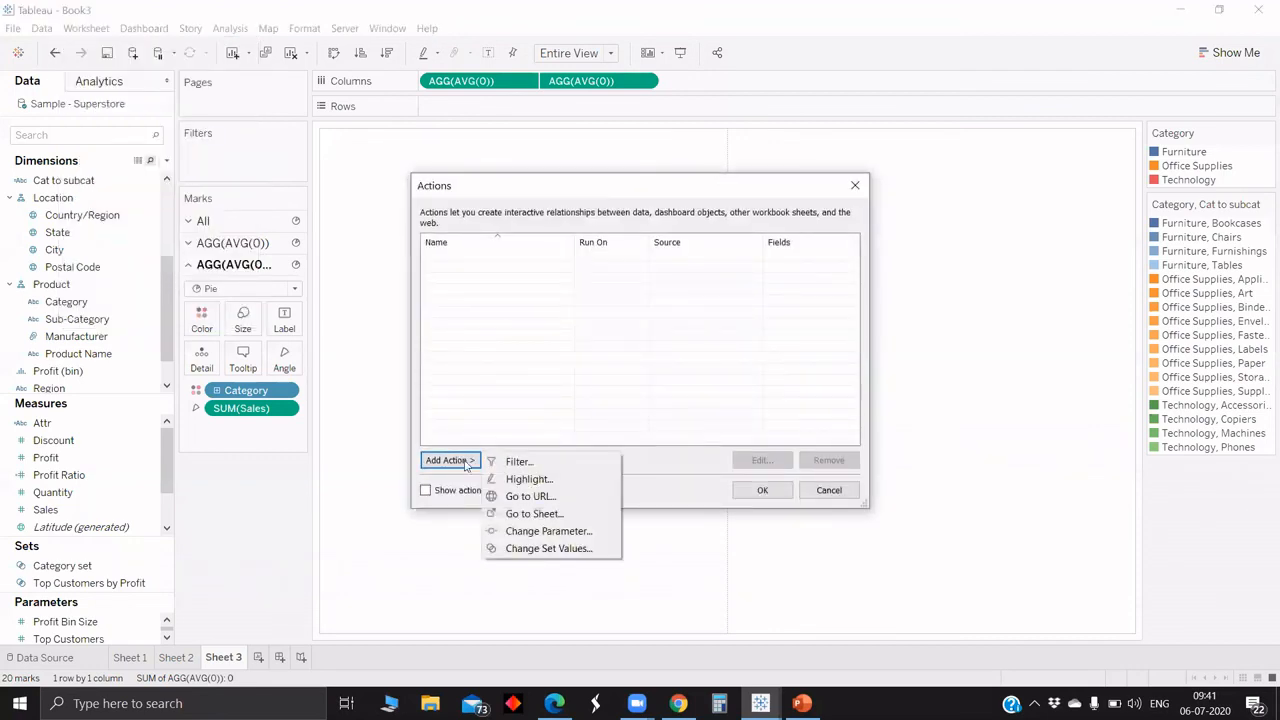
click(549, 548)
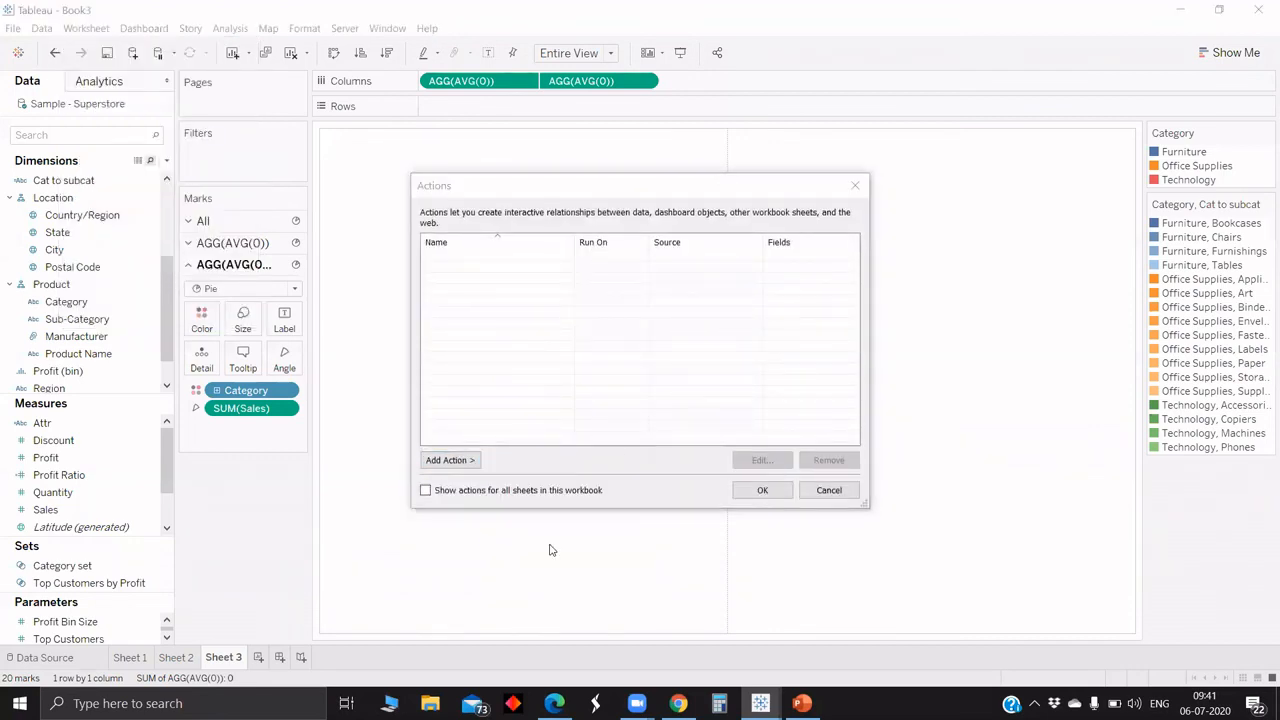
click(618, 439)
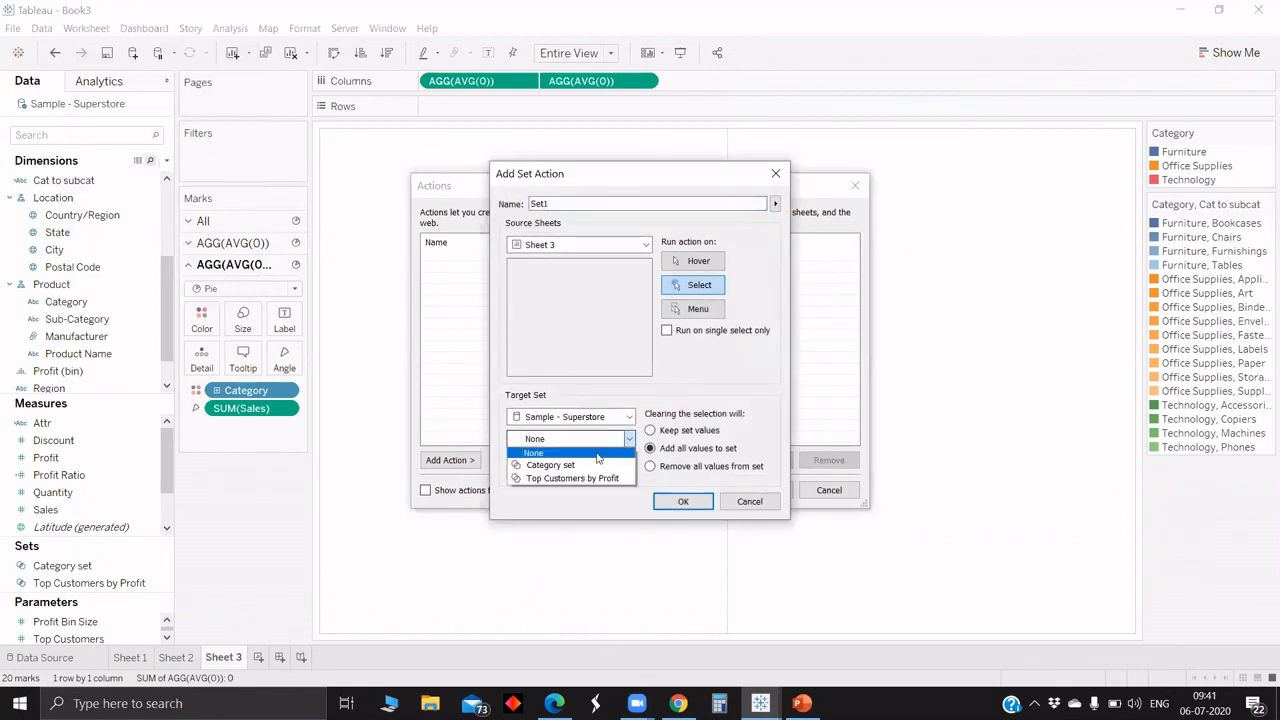
click(577, 460)
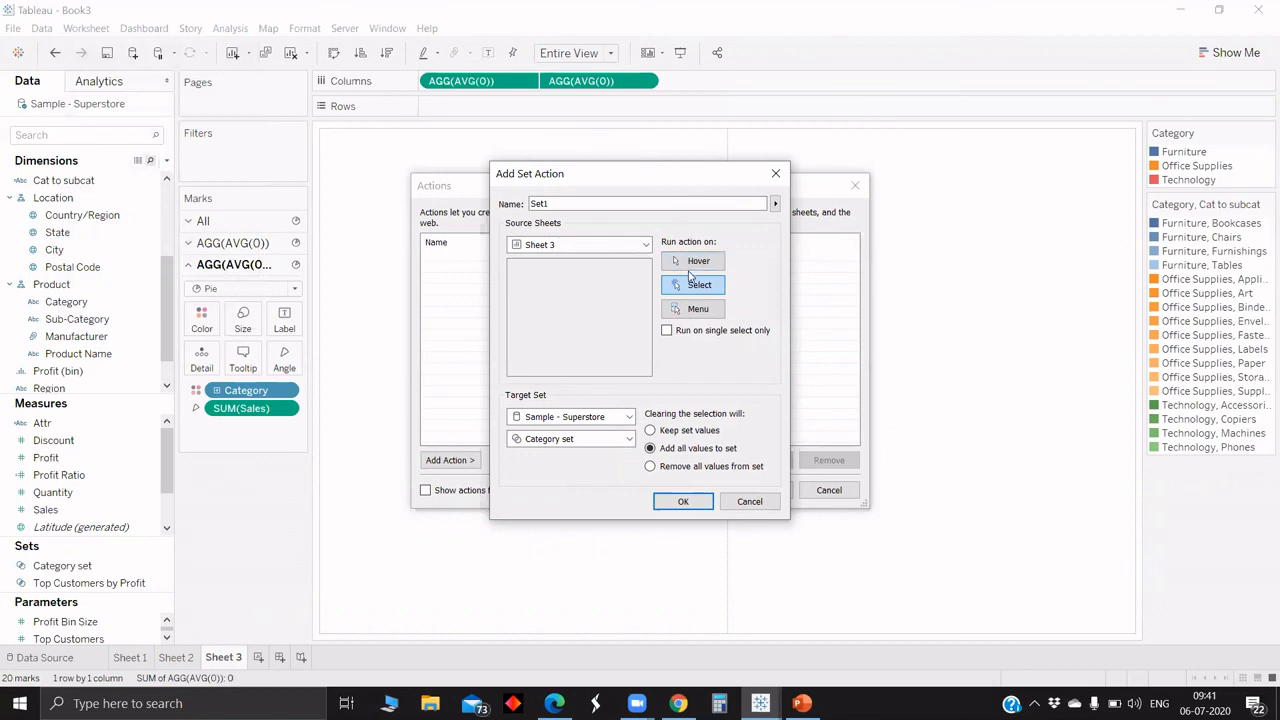
click(700, 262)
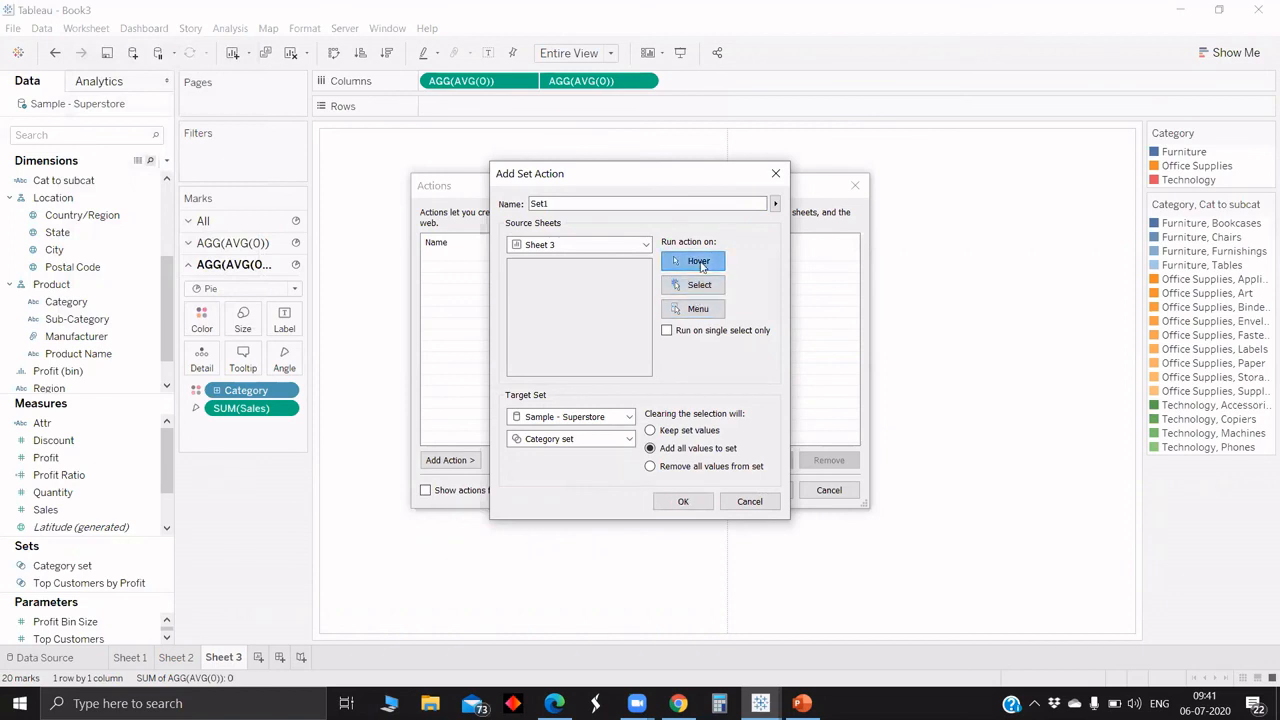
click(650, 467)
click(682, 503)
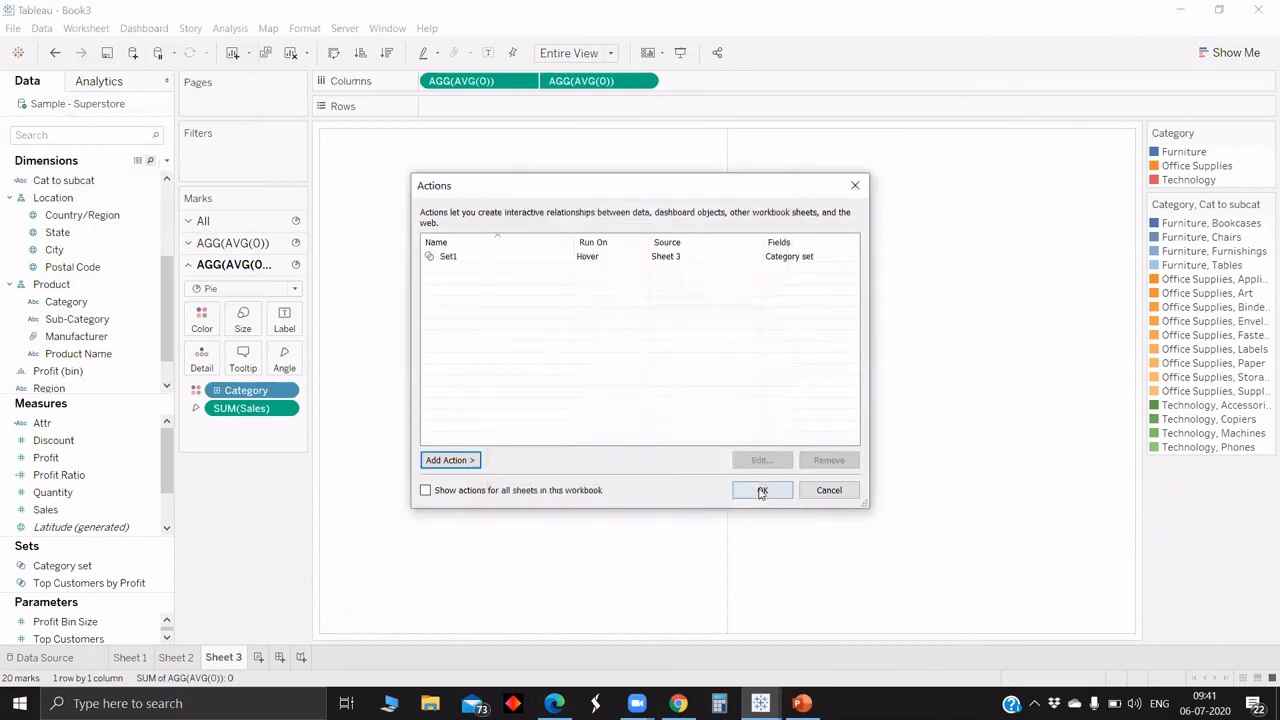
click(763, 490)
- Test the set action by pointing at the inner Furniture slice and moving off it again
click(742, 385)
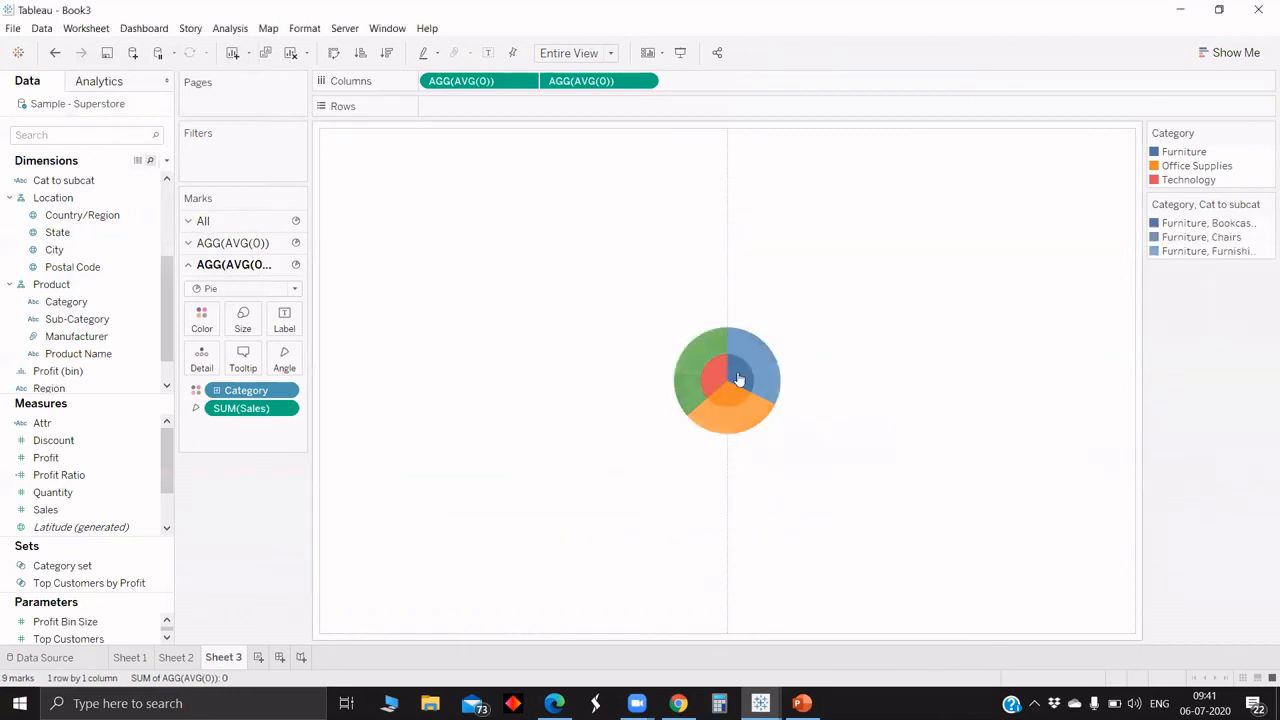
click(875, 207)
mouse_move(757, 345)
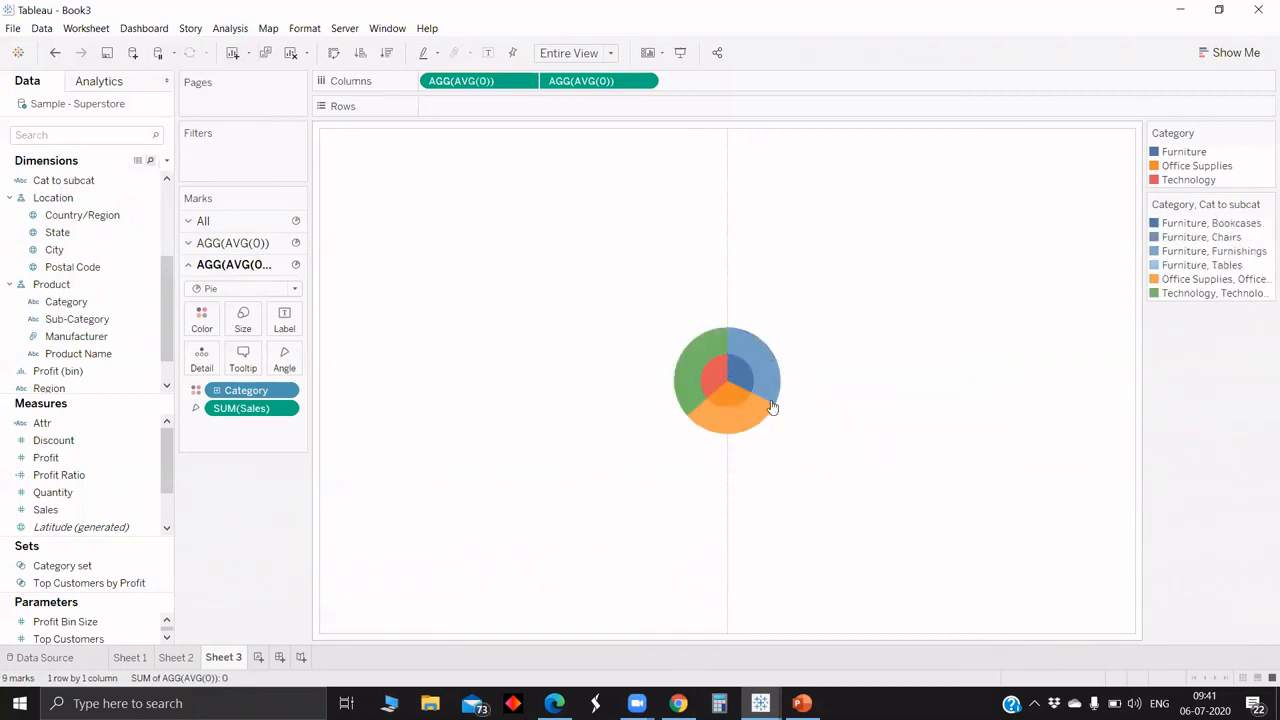
- Enlarge the inner category pie to about 40% of the size range and expand the outer pie's mark settings
click(243, 320)
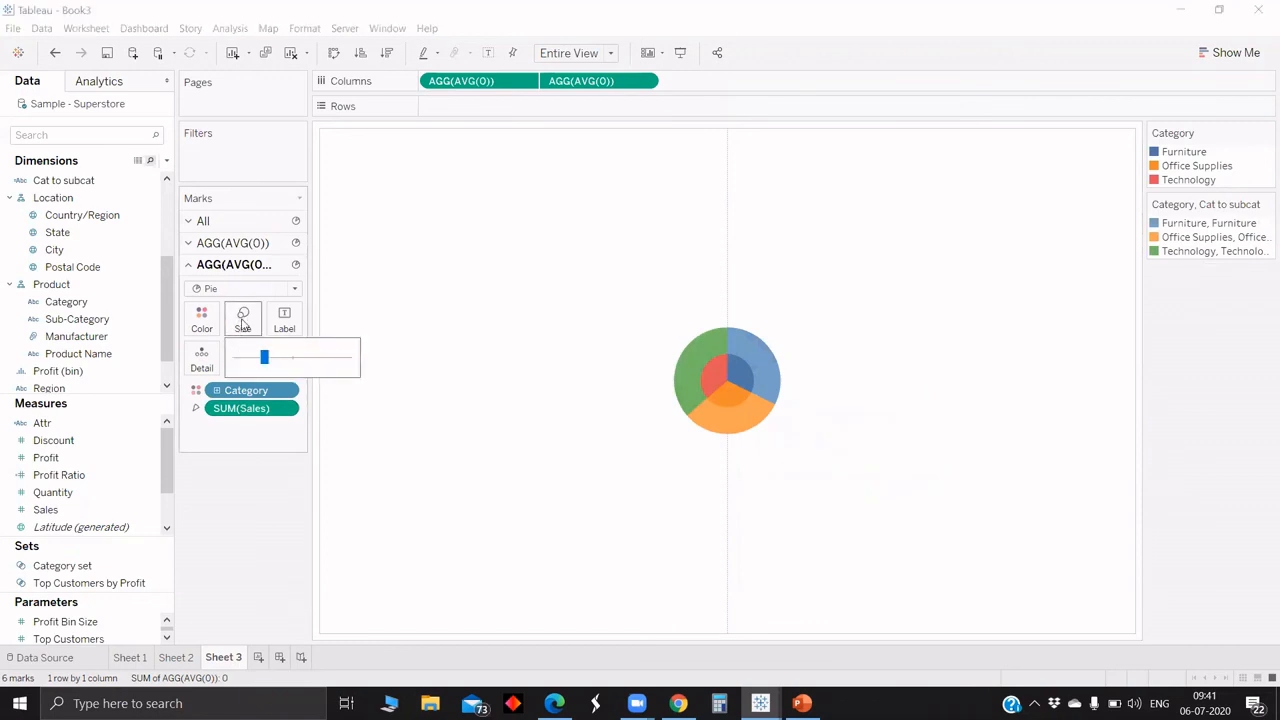
drag(283, 362, 281, 358)
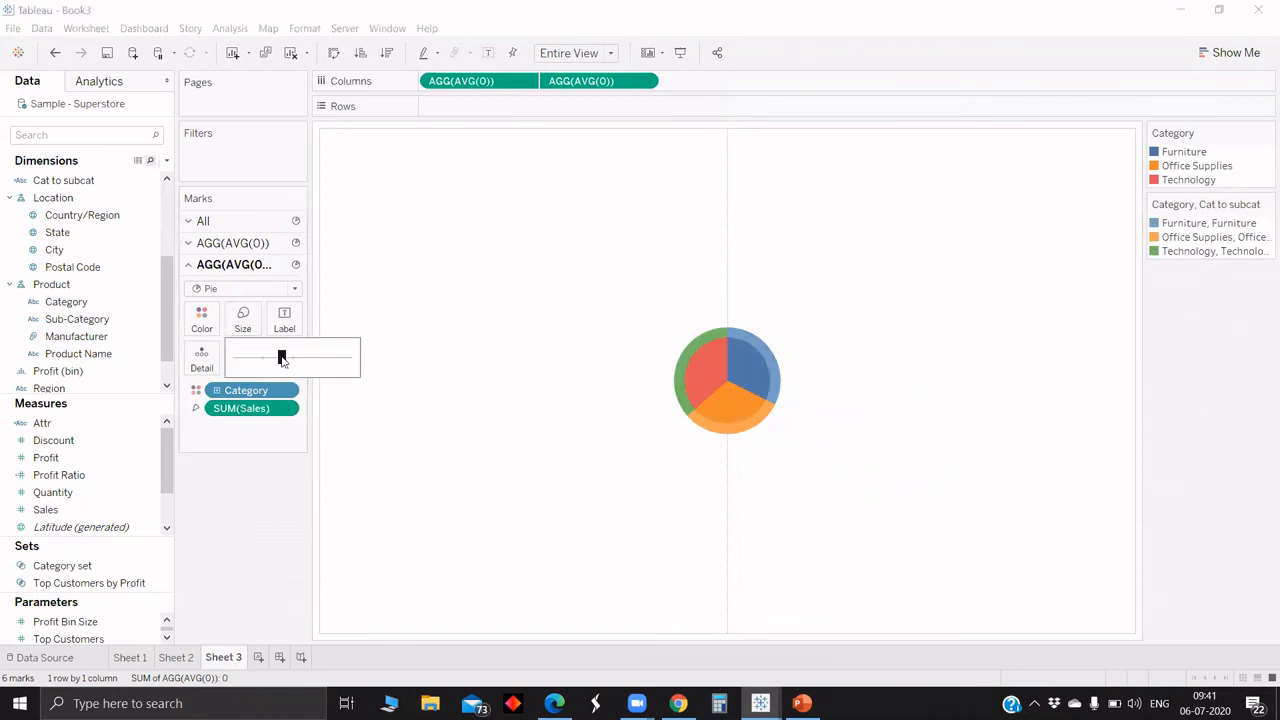
click(245, 243)
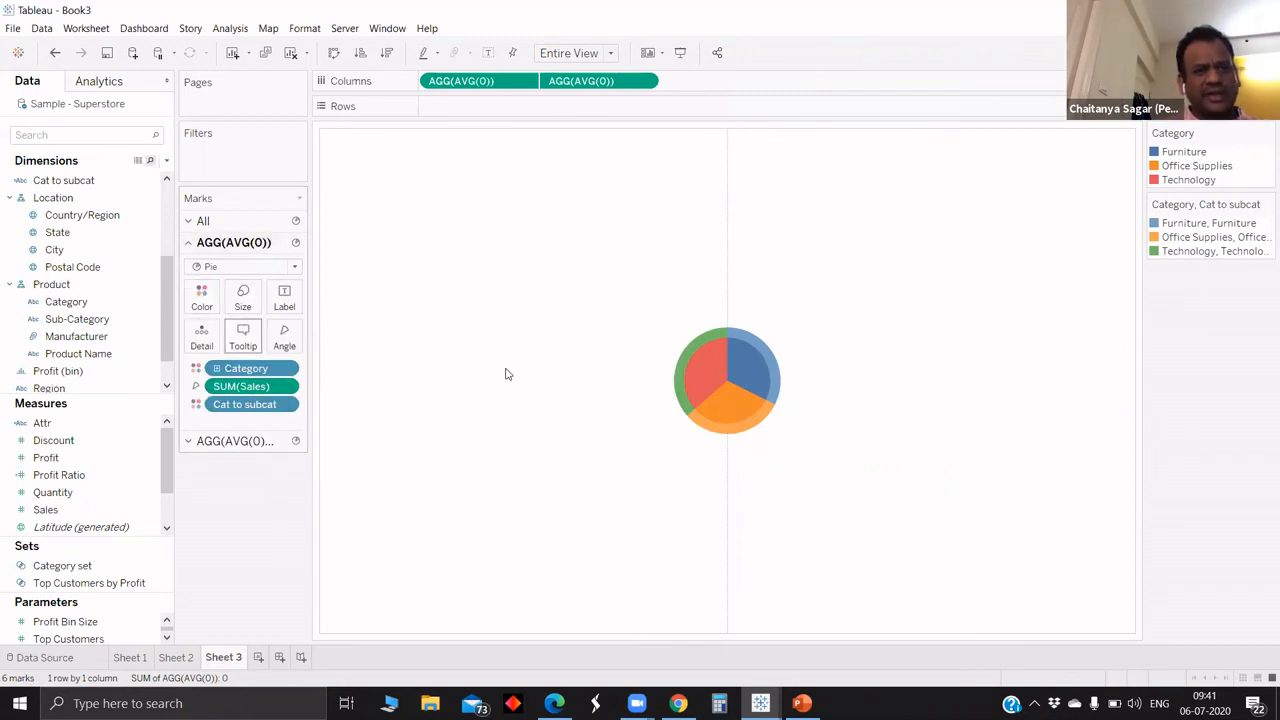
- Check the outer ring's sub-category drill-down by pointing at the enlarged inner Furniture slice
click(748, 366)
click(338, 451)
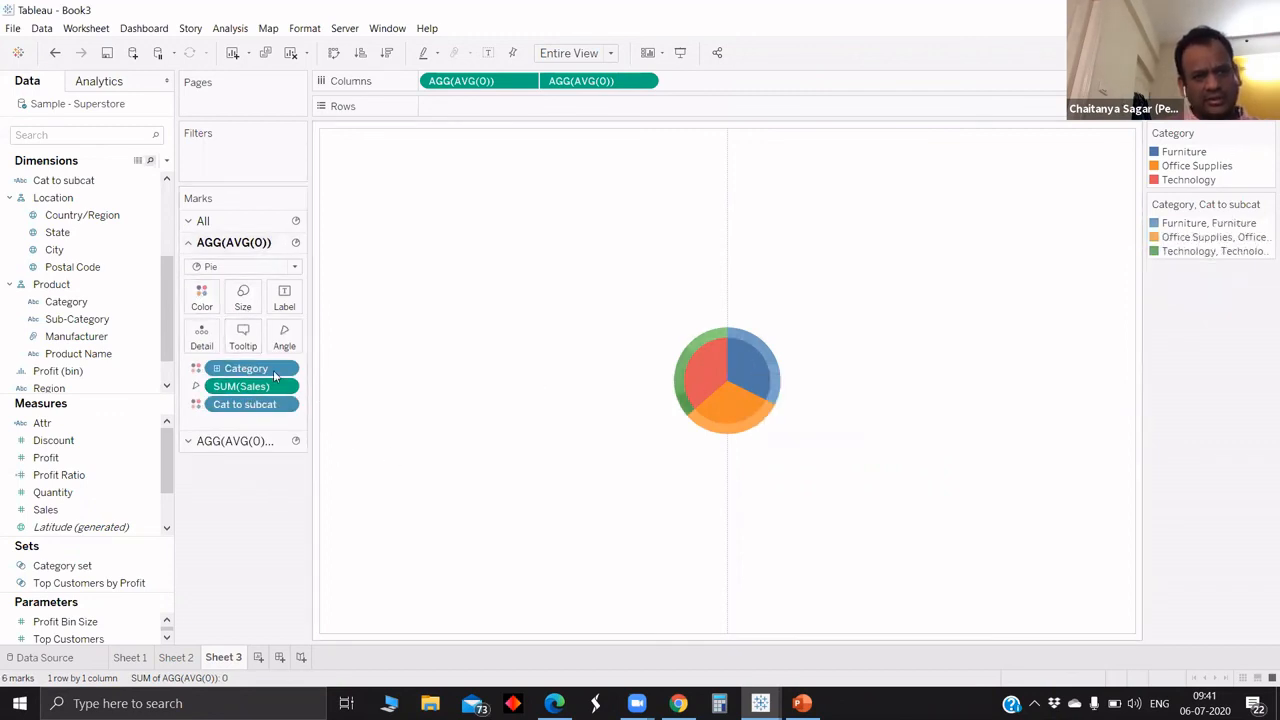
click(738, 371)
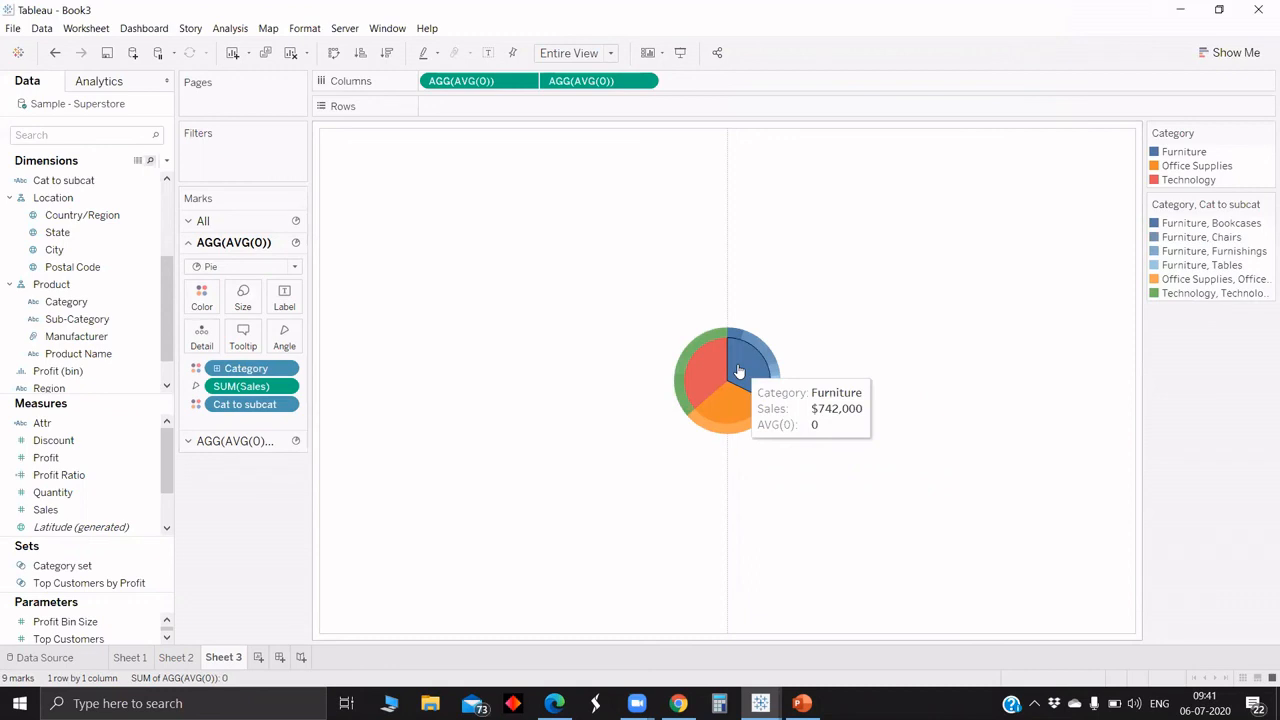
click(740, 370)
click(748, 366)
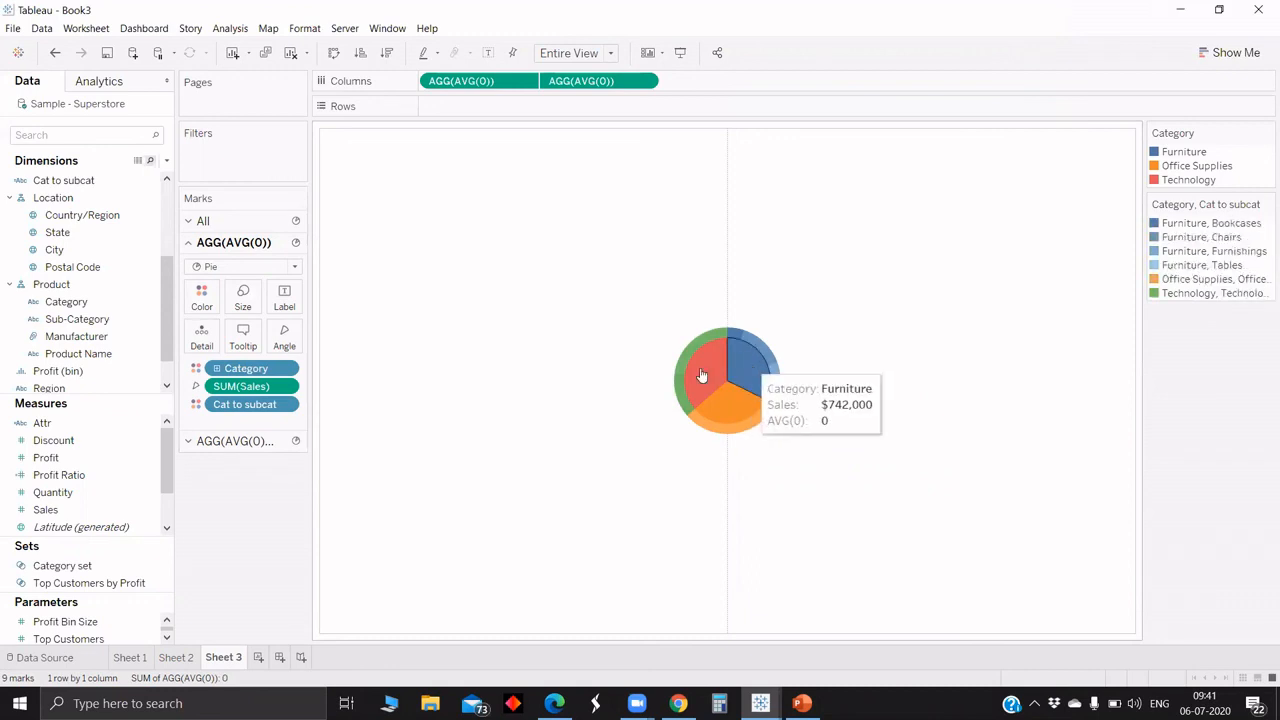
click(450, 360)
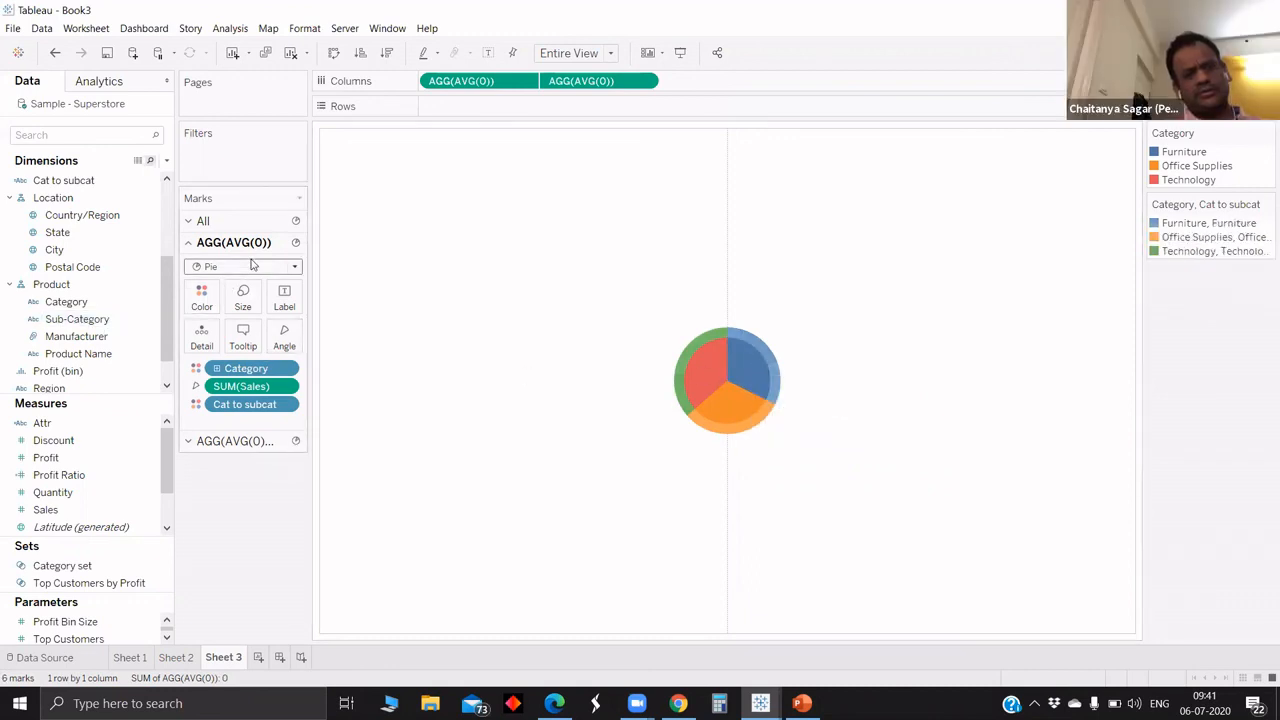
- Enlarge the outer pie to about three-quarters of the size range and try the drill-down on Furniture
click(243, 296)
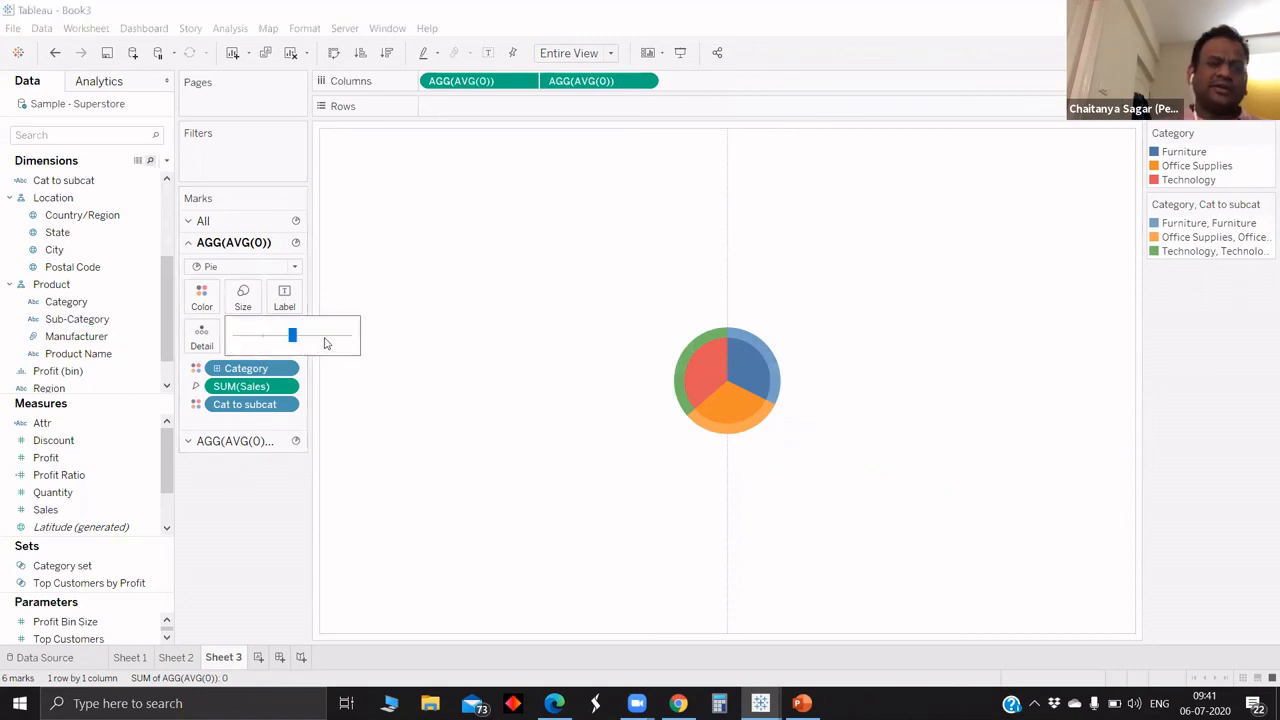
click(323, 335)
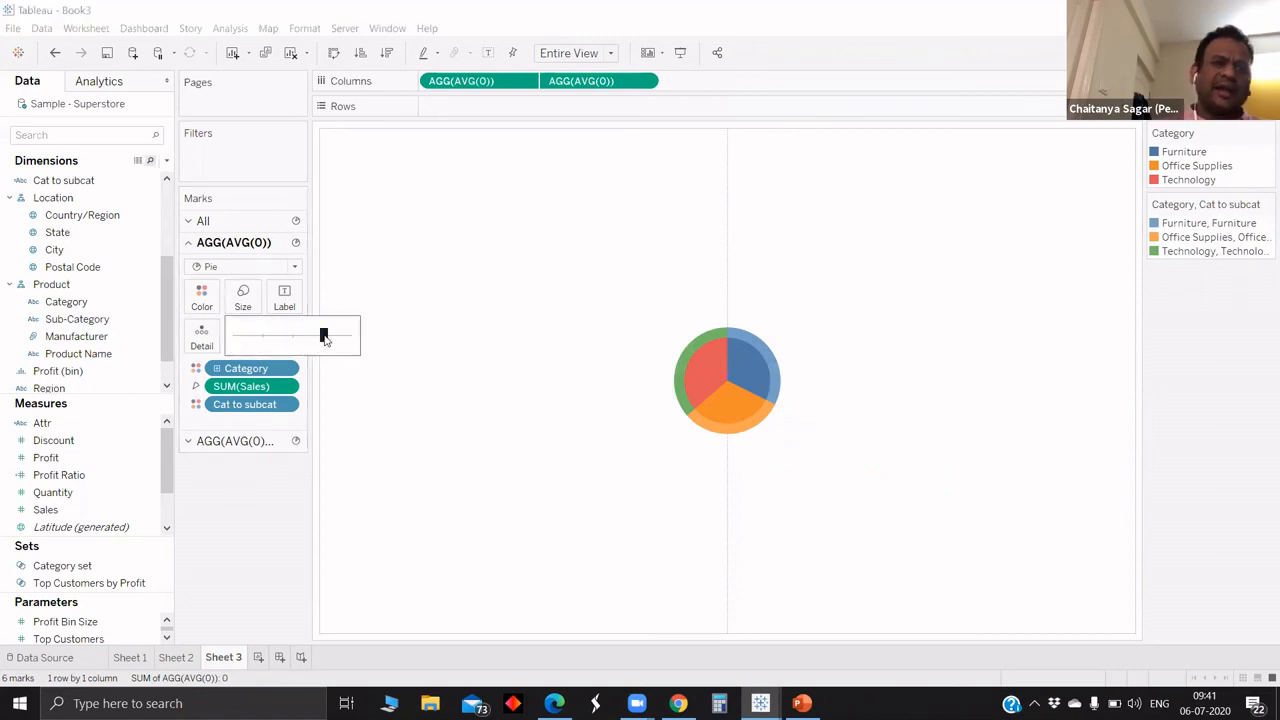
click(742, 370)
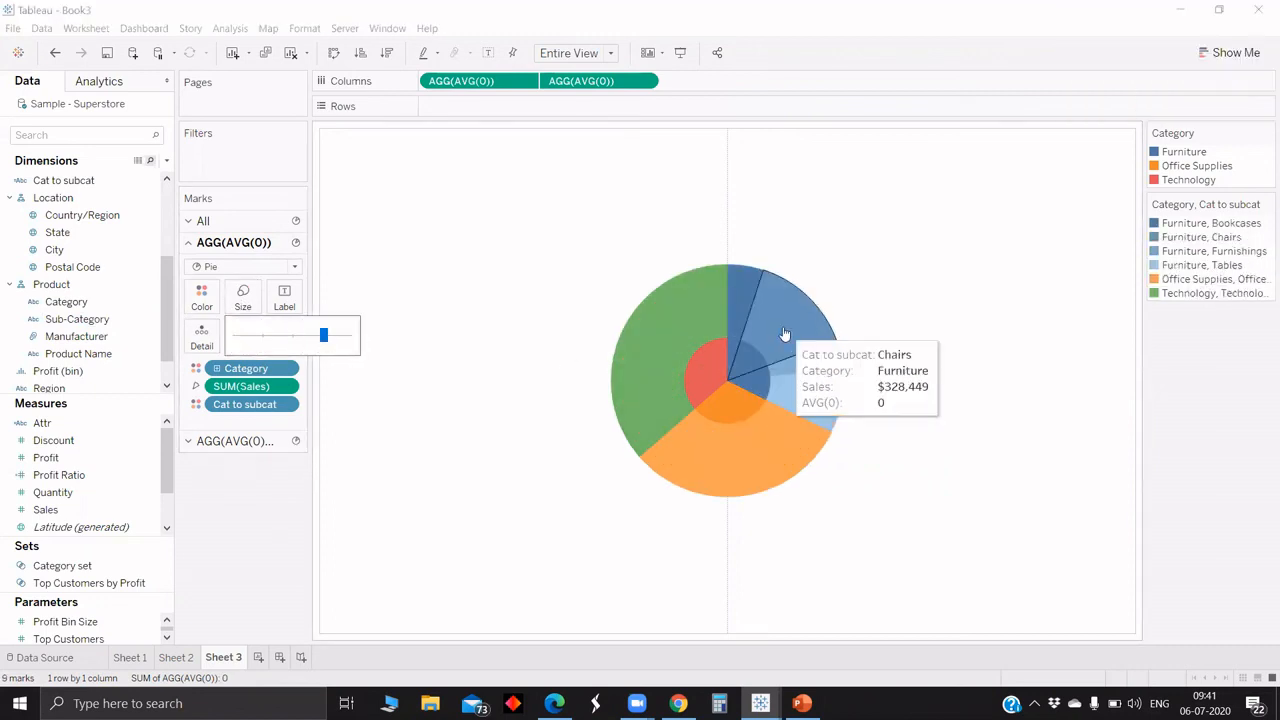
click(721, 456)
click(749, 376)
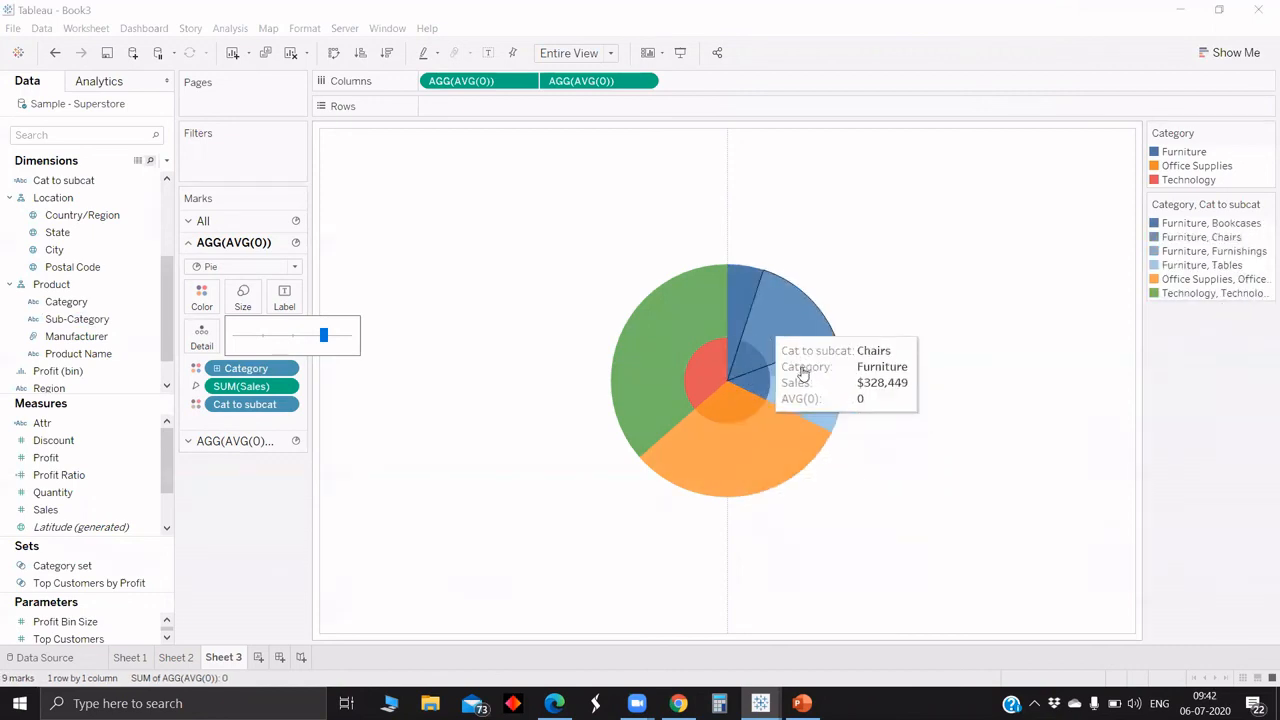
mouse_move(816, 388)
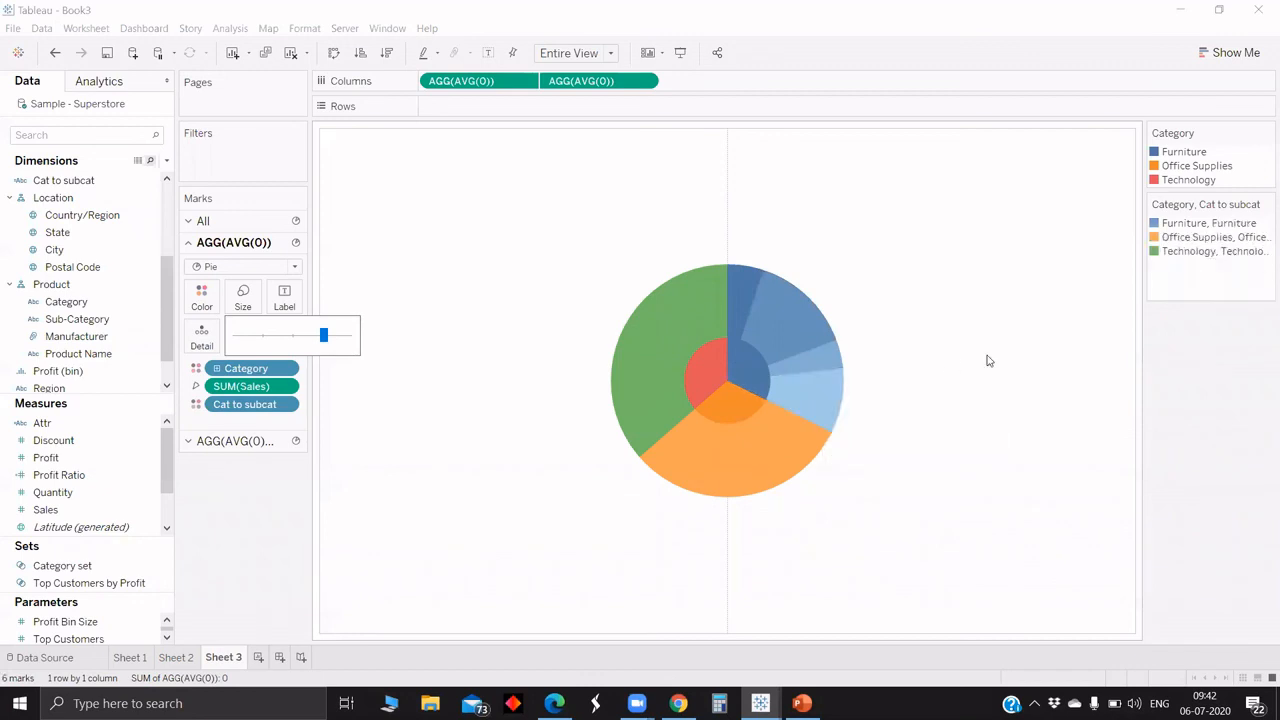
click(987, 360)
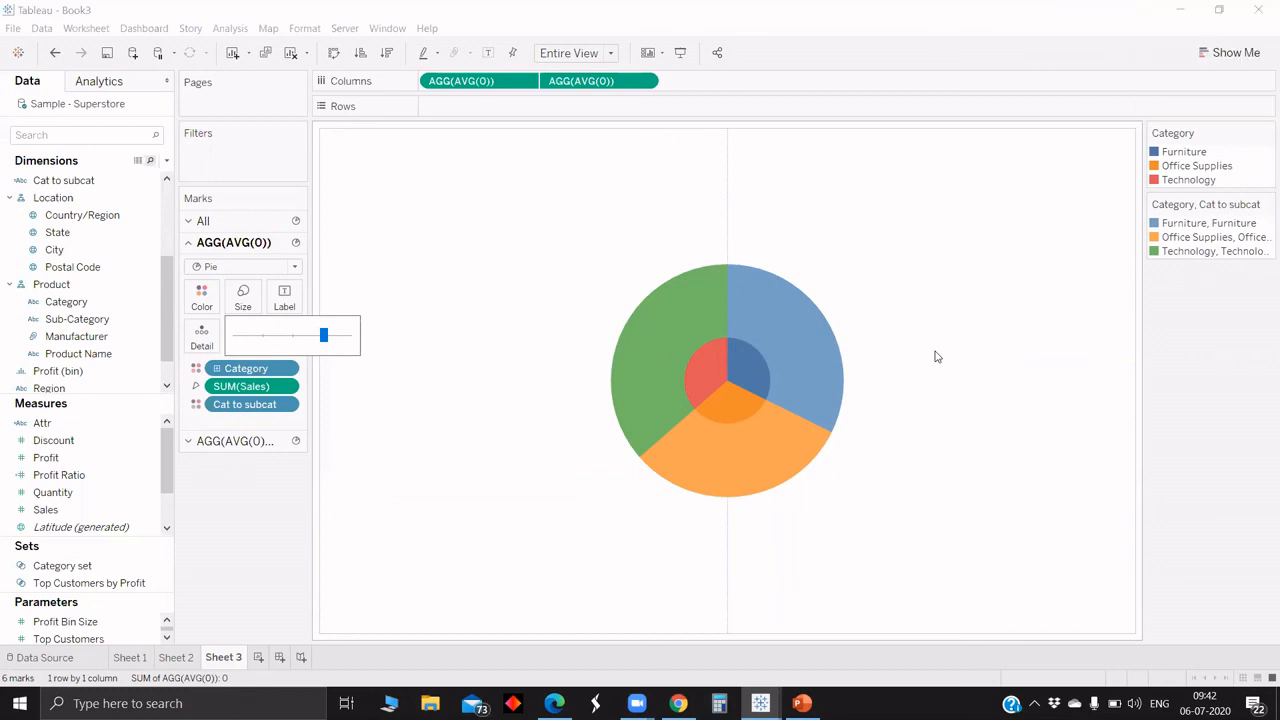
- Examine the sub-category drill-down for the Furniture, Office Supplies and Technology slices of the inner pie
click(748, 356)
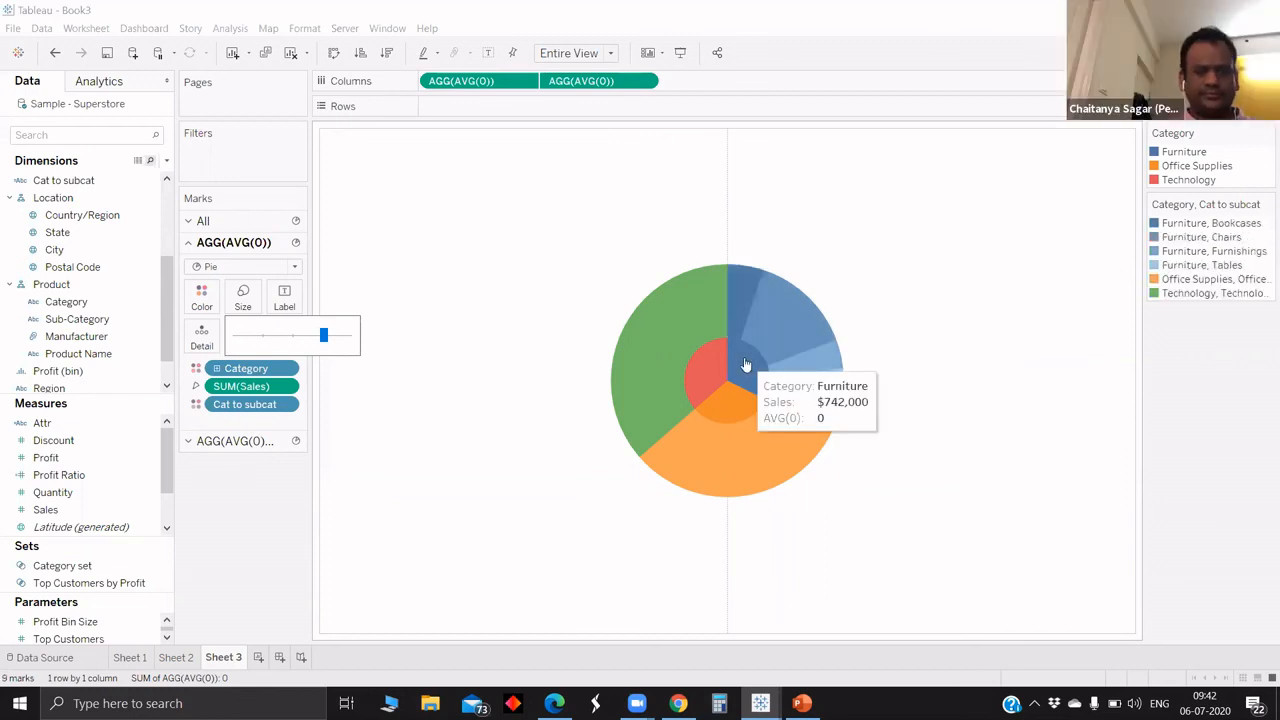
click(735, 407)
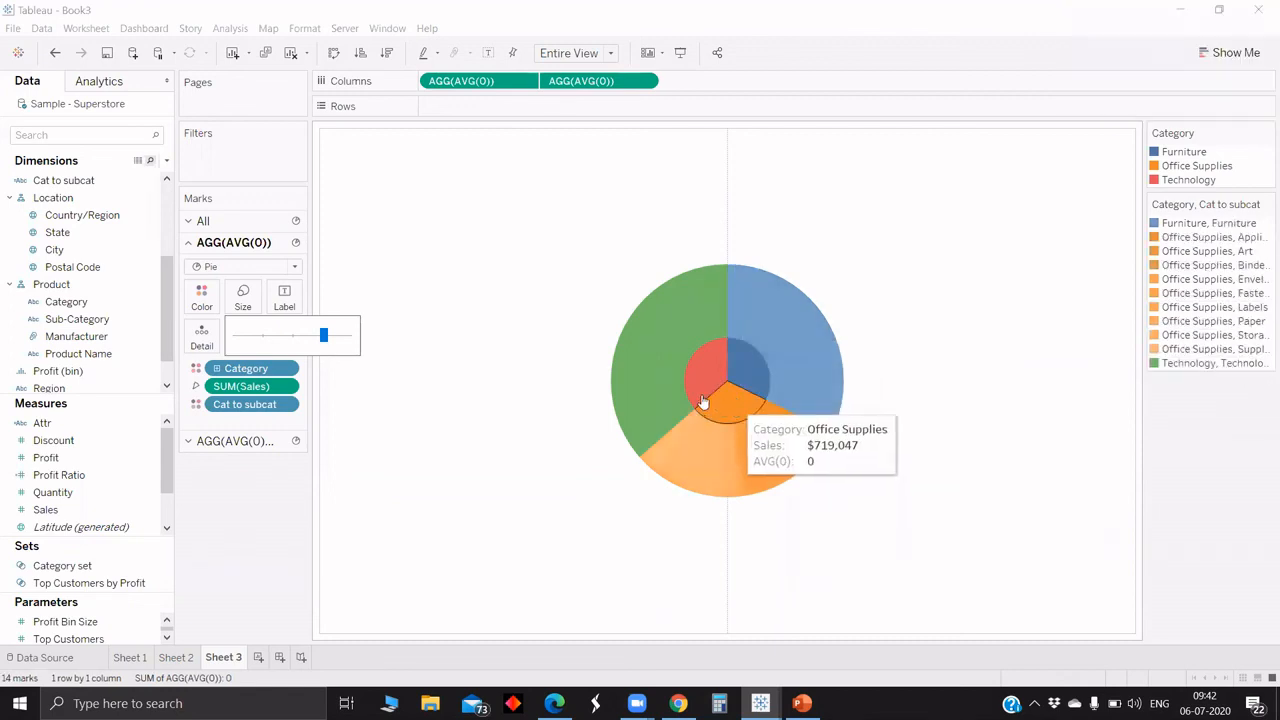
click(699, 374)
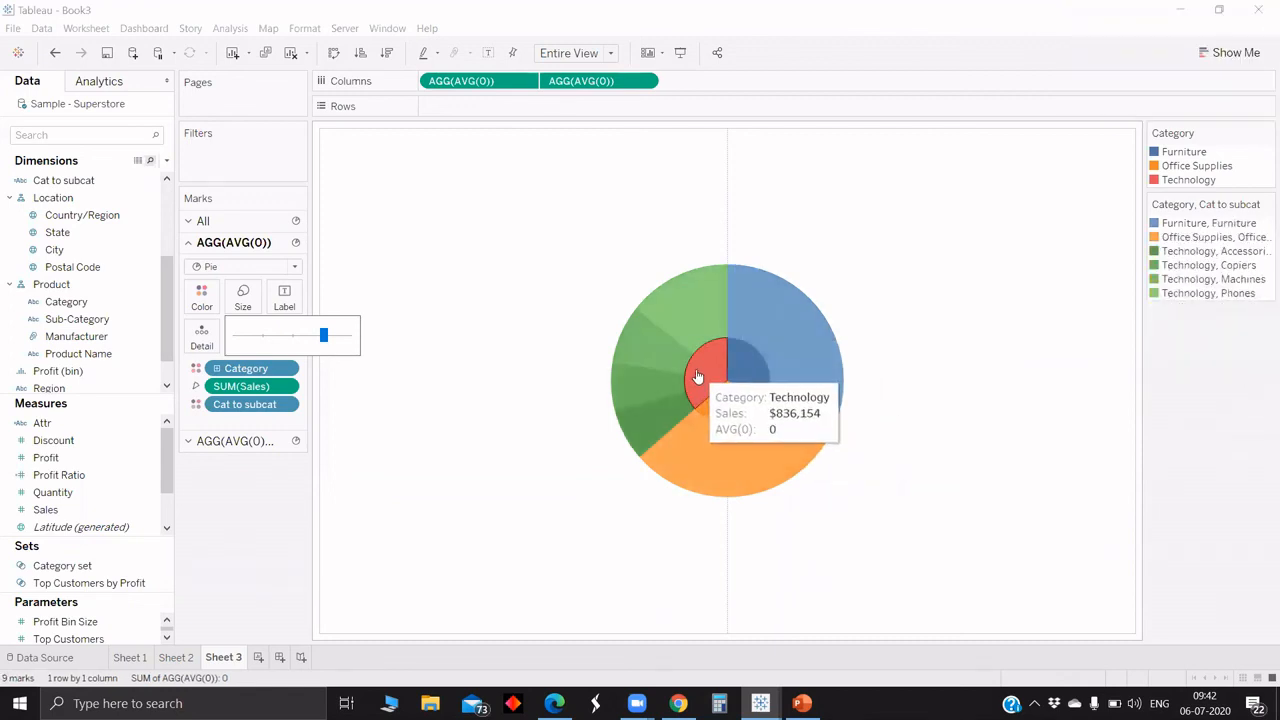
click(740, 372)
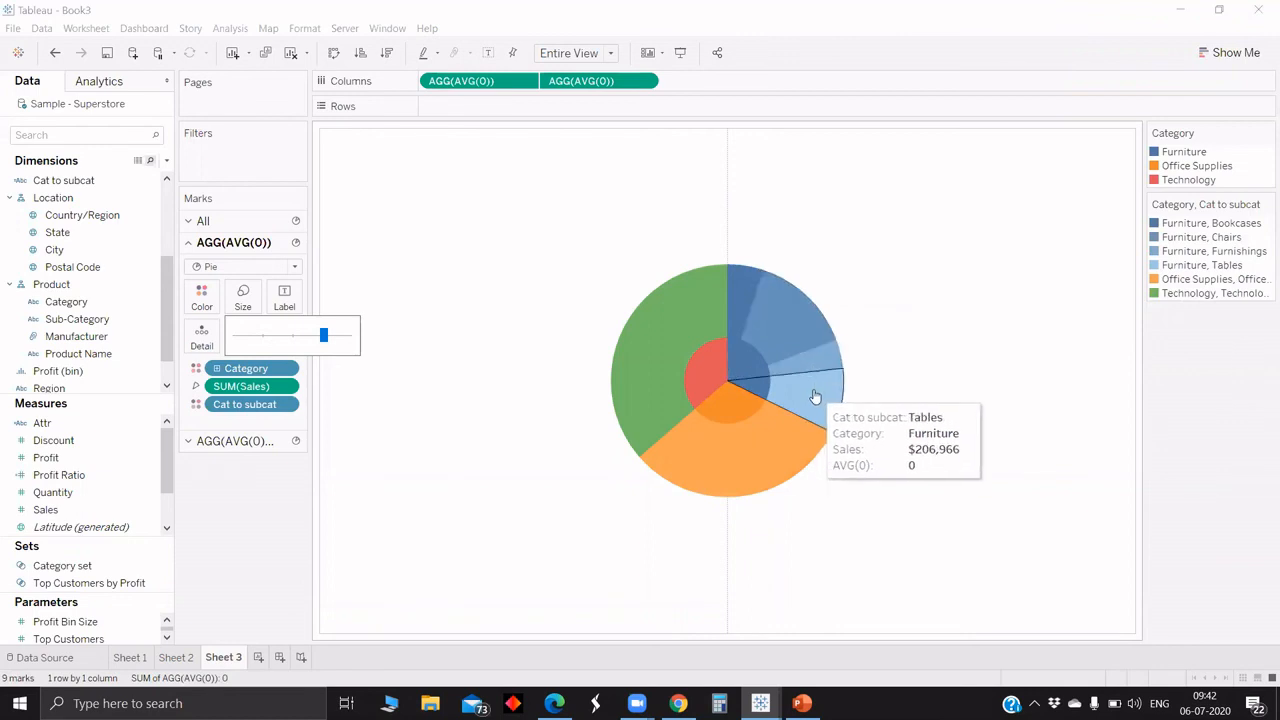
click(855, 413)
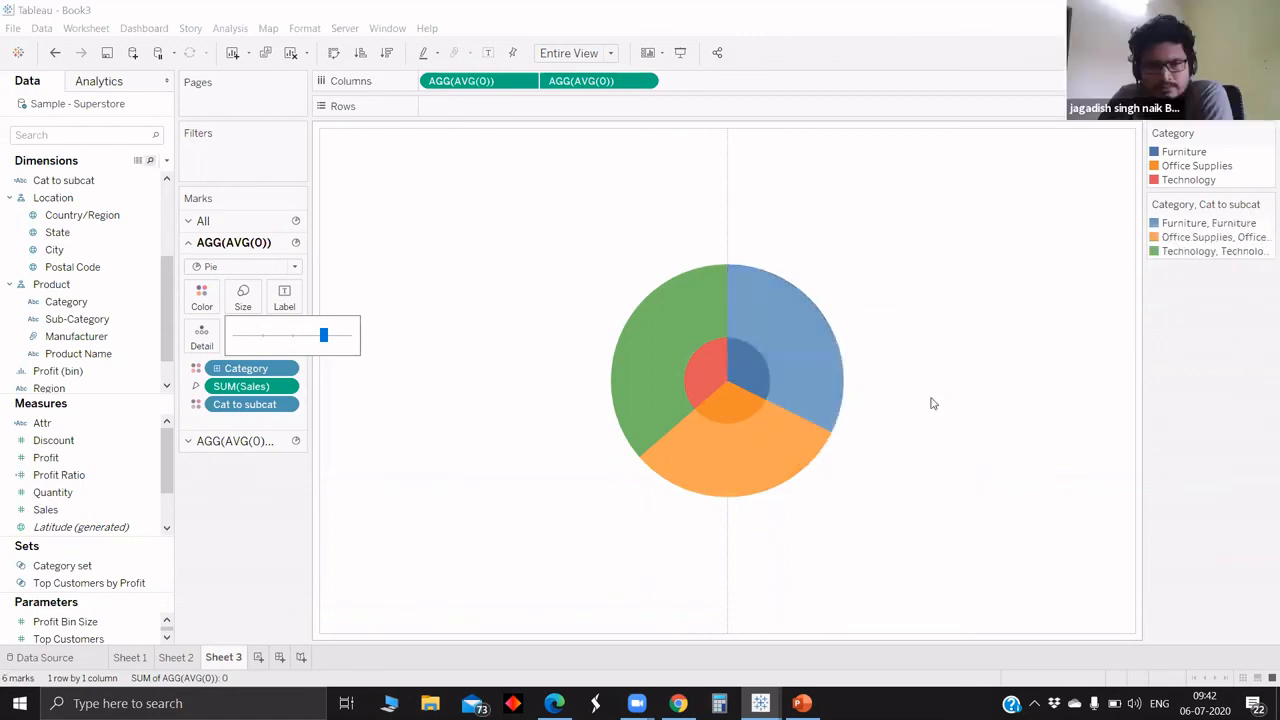